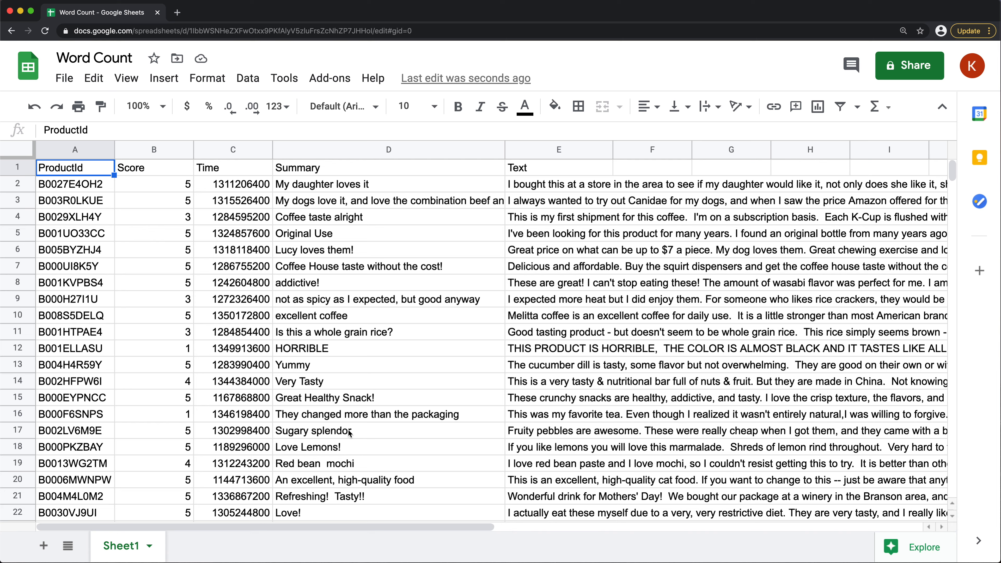
Copy the Summary column entries in D1:D22 to column A of a new sheet and widen the column to fit the text
left_click_drag(346, 449, 55, 172)
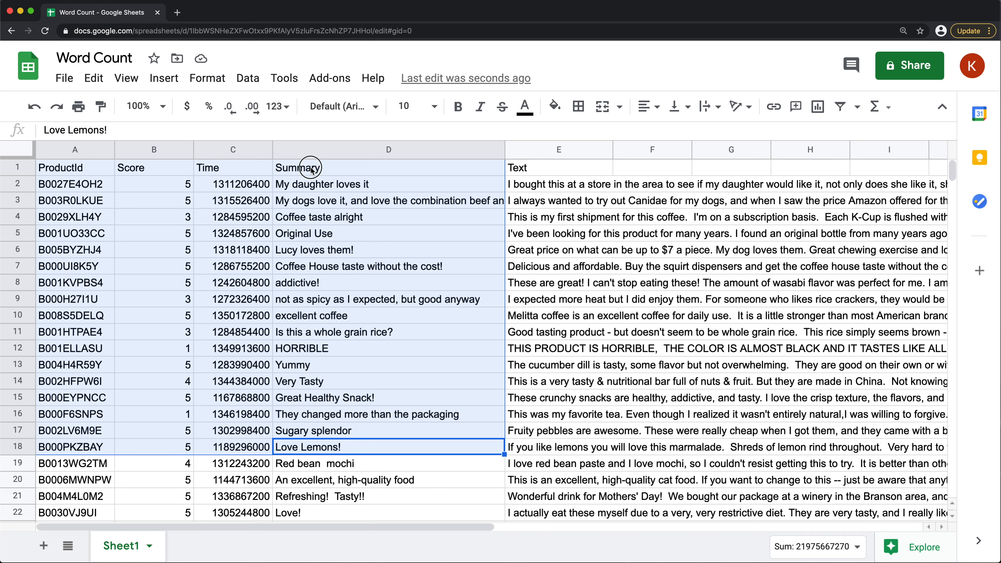
left_click_drag(306, 168, 308, 454)
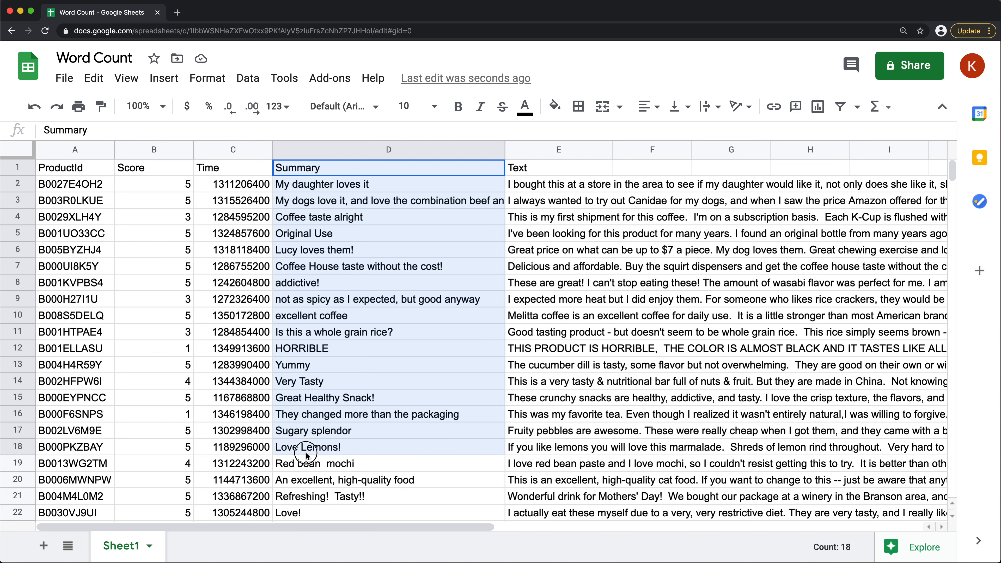
key("super+c")
left_click_drag(306, 514, 311, 138)
key("super+c")
left_click(42, 543)
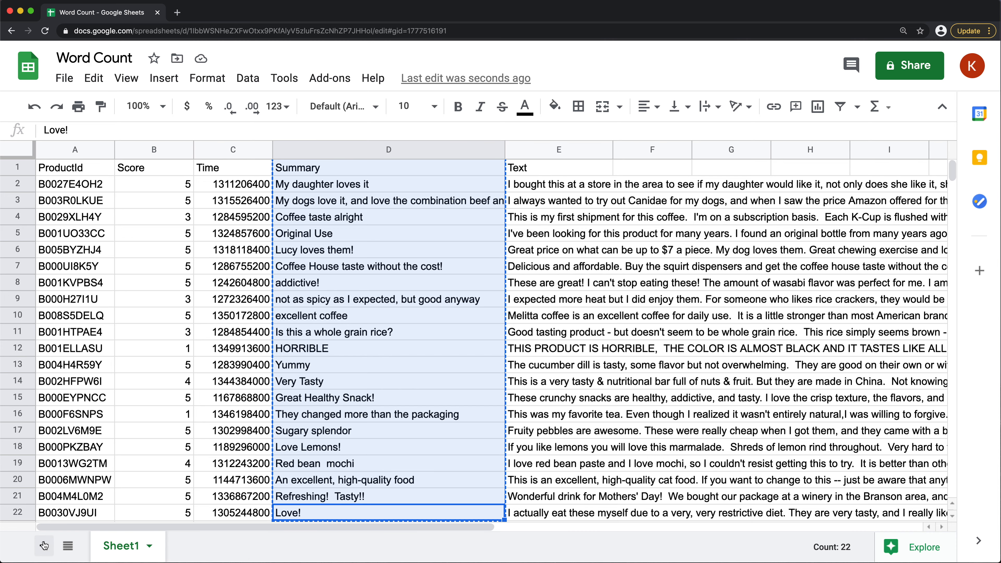
key("super+v")
left_click_drag(115, 151, 326, 151)
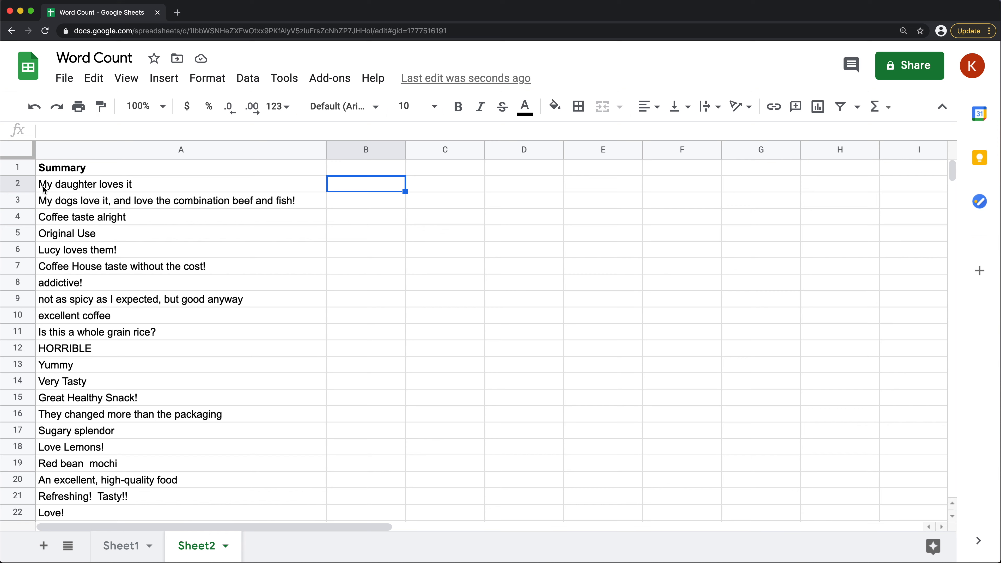
Split the summary in A2 into separate words at each space by entering =SPLIT(A2," ") in B2
left_click(142, 185)
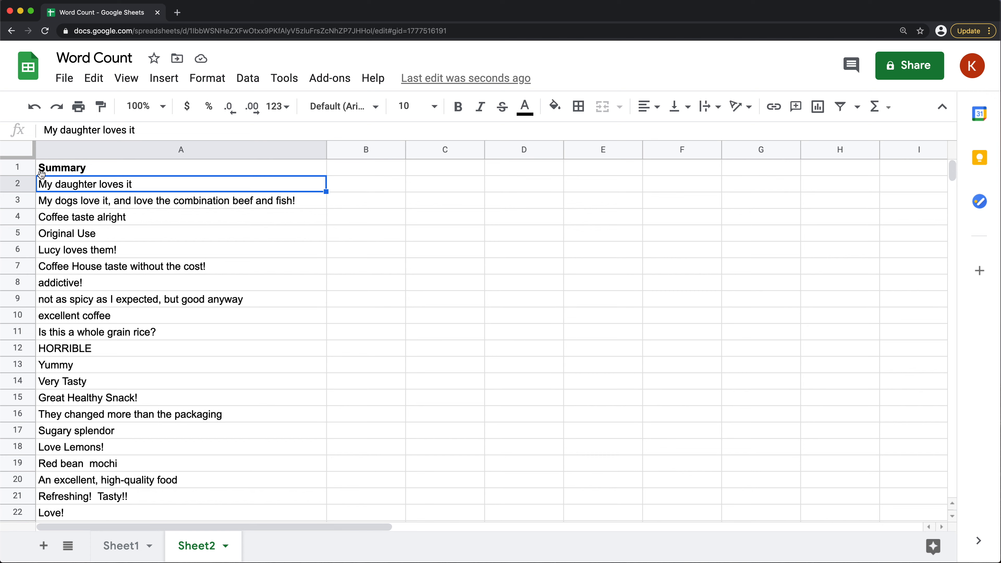
left_click(279, 173)
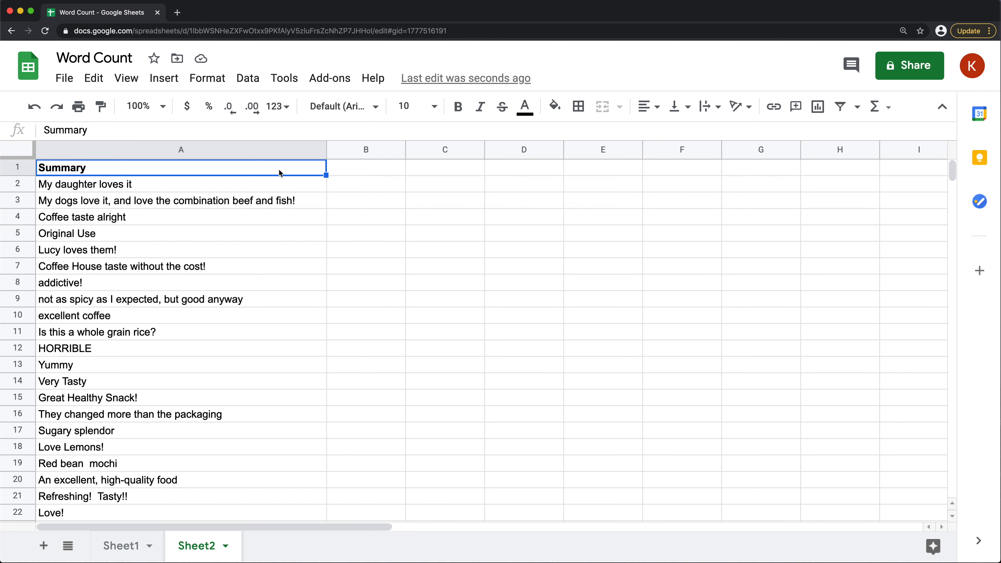
key("super+equal")
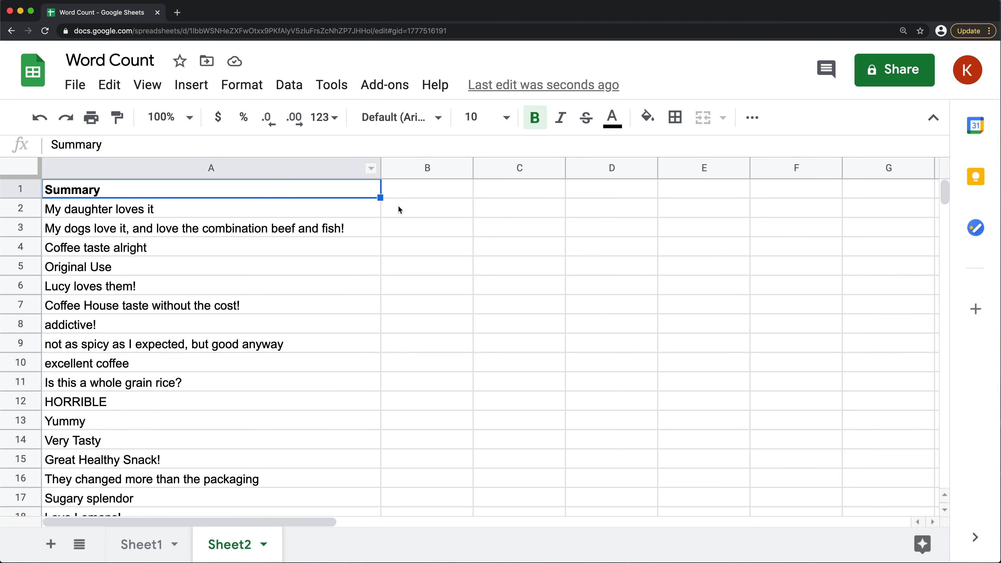
left_click(399, 209)
type("=spli")
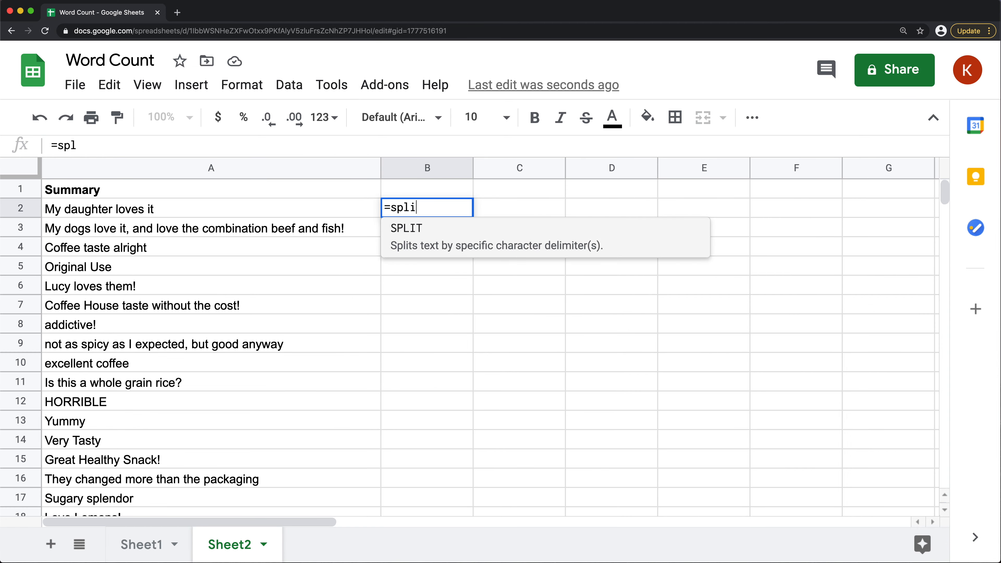
key("Tab")
left_click(669, 190)
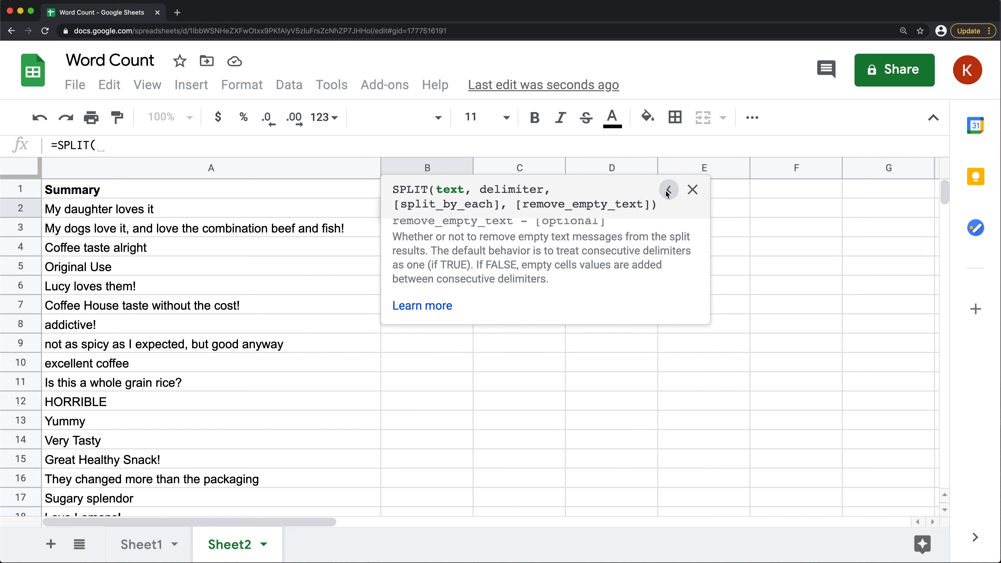
left_click(140, 212)
type(",")
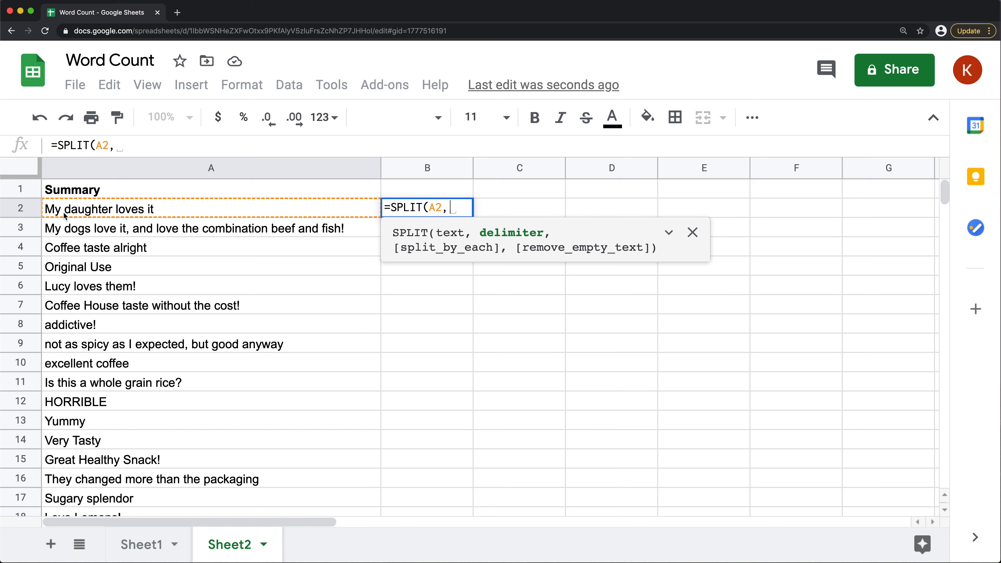
type("\" \"")
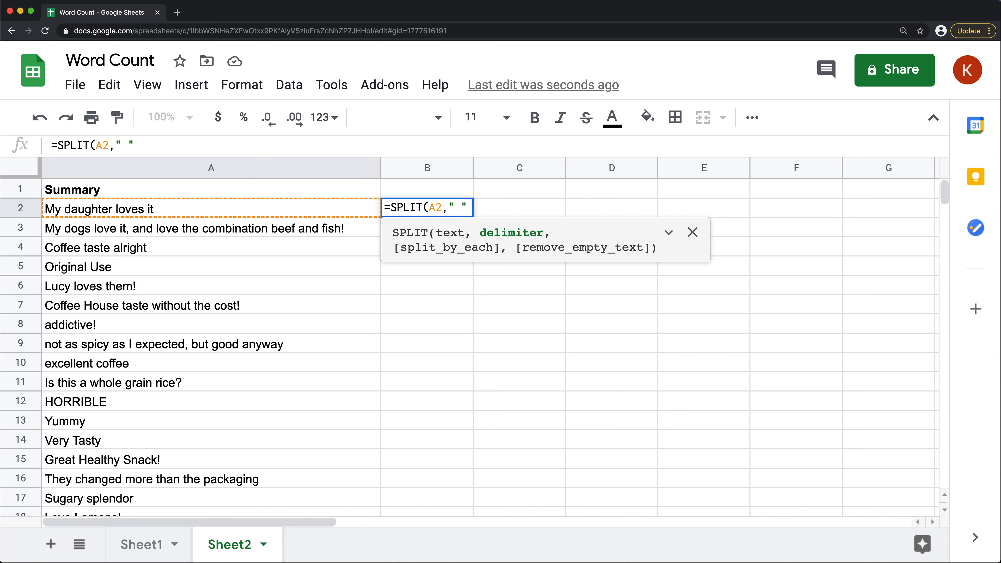
type(" \")")
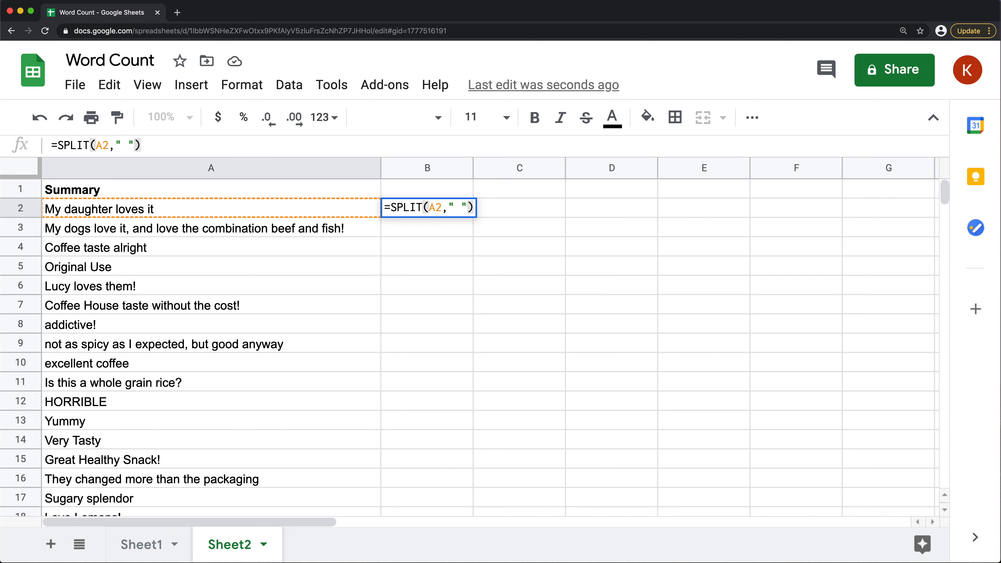
key("Return")
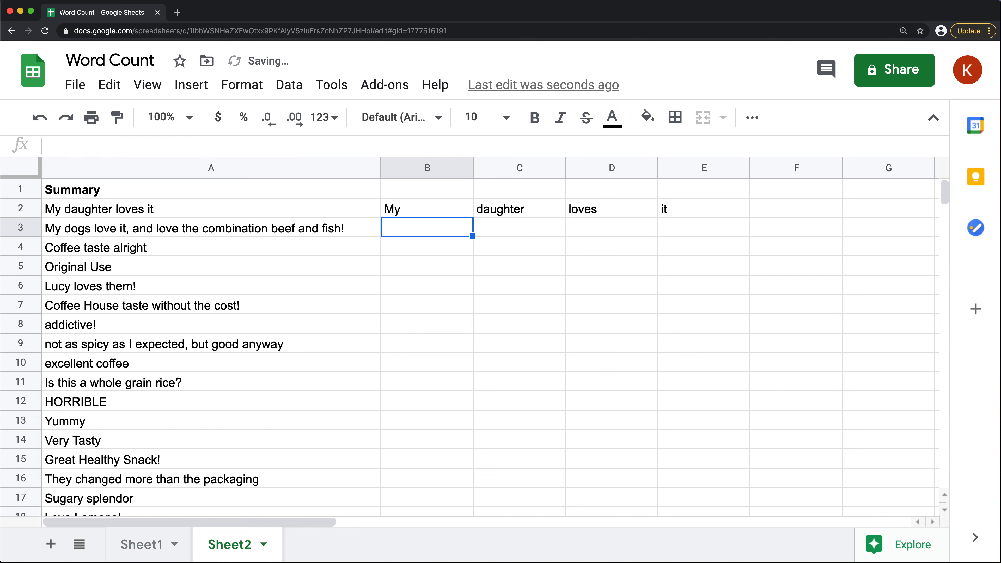
Examine the individual words that the SPLIT formula spreads across row 2
left_click(440, 213)
left_click(511, 212)
left_click(573, 213)
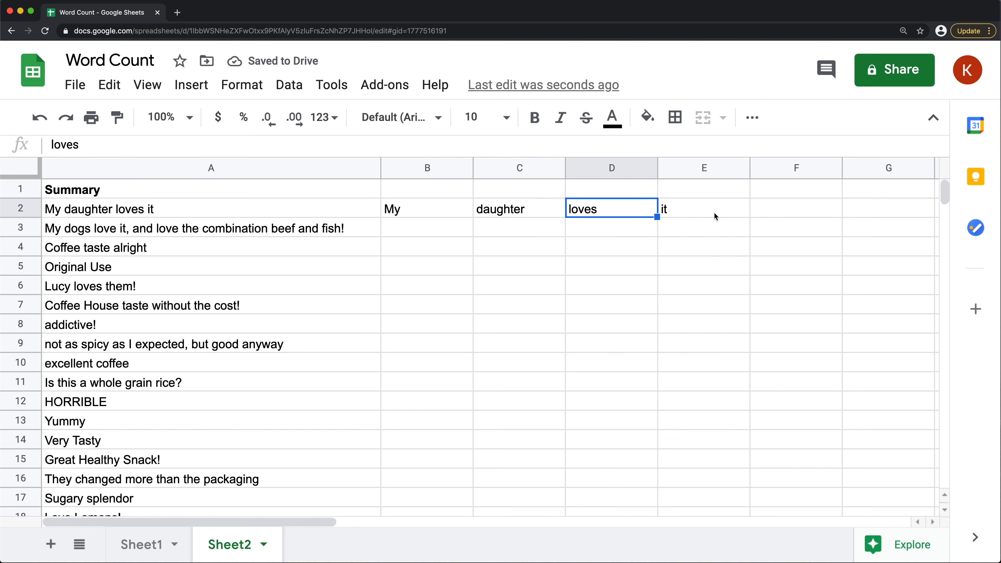
left_click(714, 213)
left_click_drag(398, 208, 691, 215)
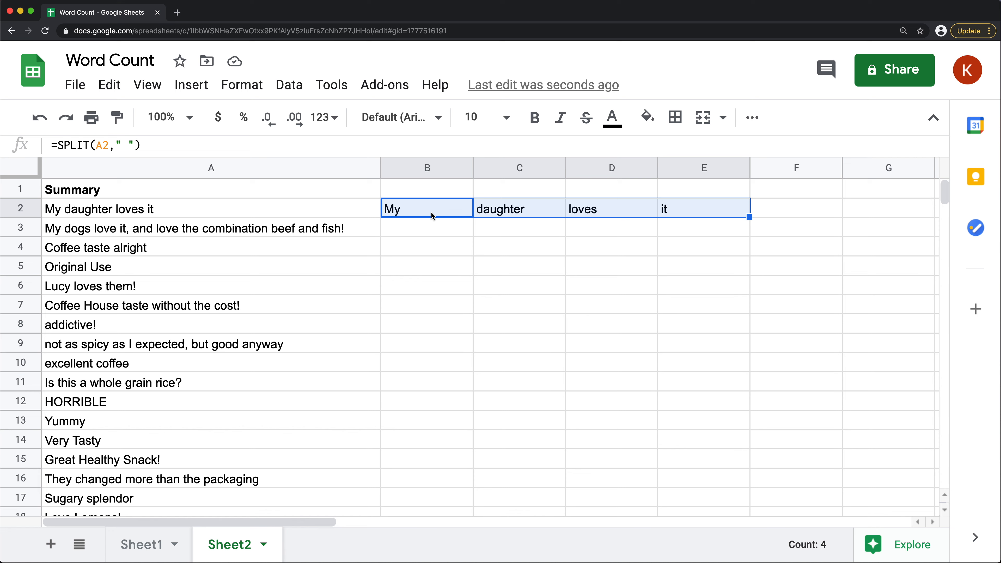
left_click(401, 207)
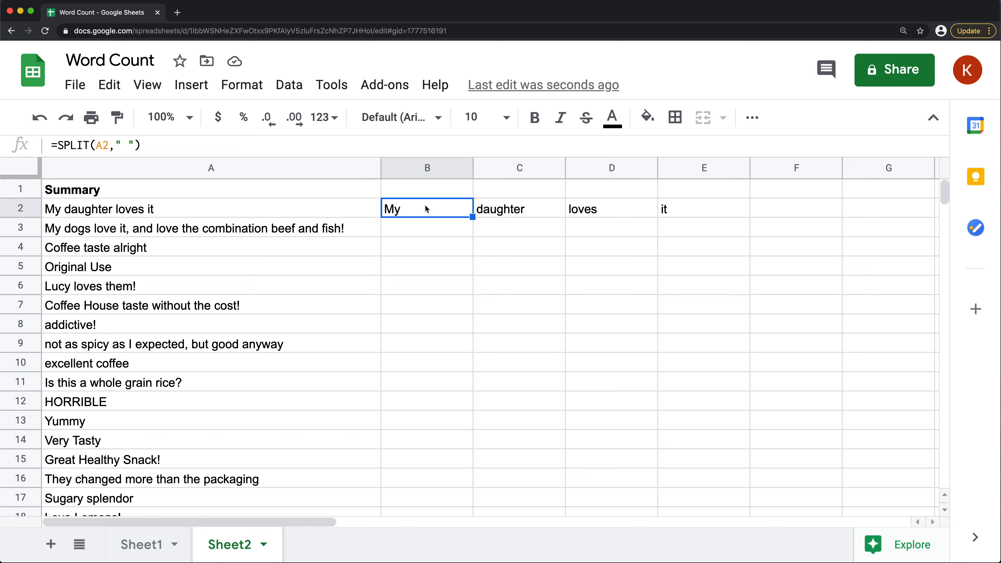
Count the split words of row 2 by entering =COUNTA(B2:G2) in B1
left_click(418, 190)
type("=")
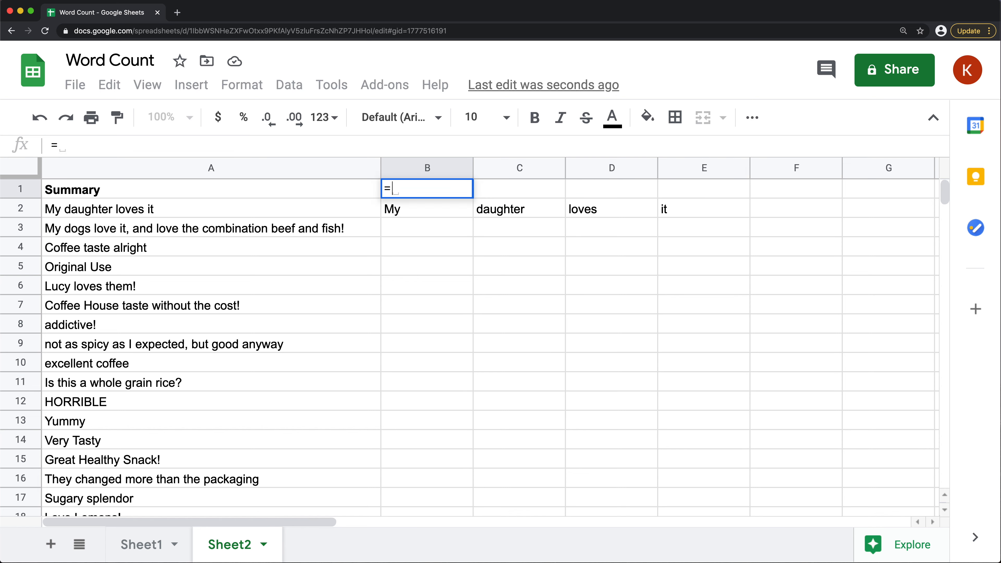
type("COUNTS")
key("BackSpace")
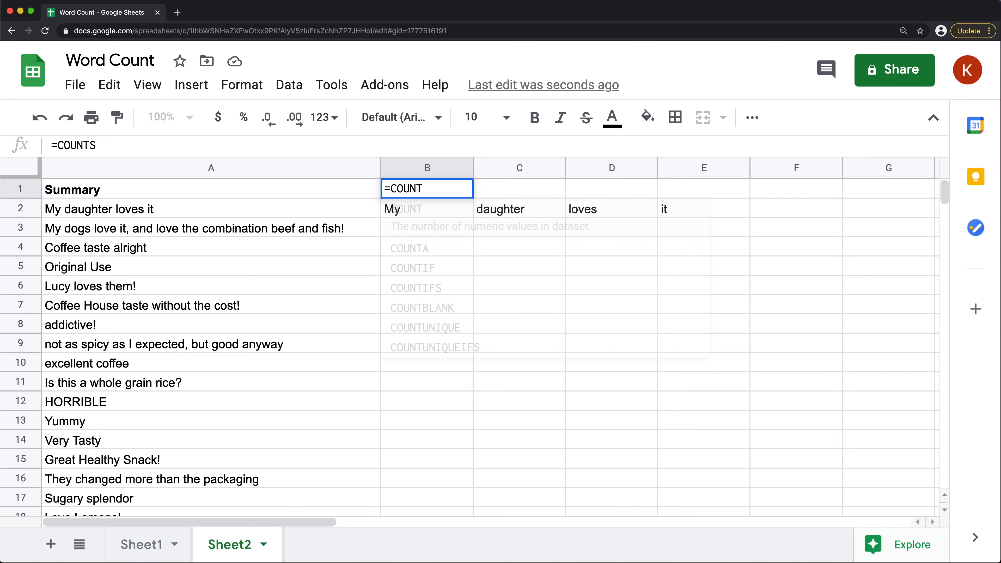
type("A(")
left_click(669, 213)
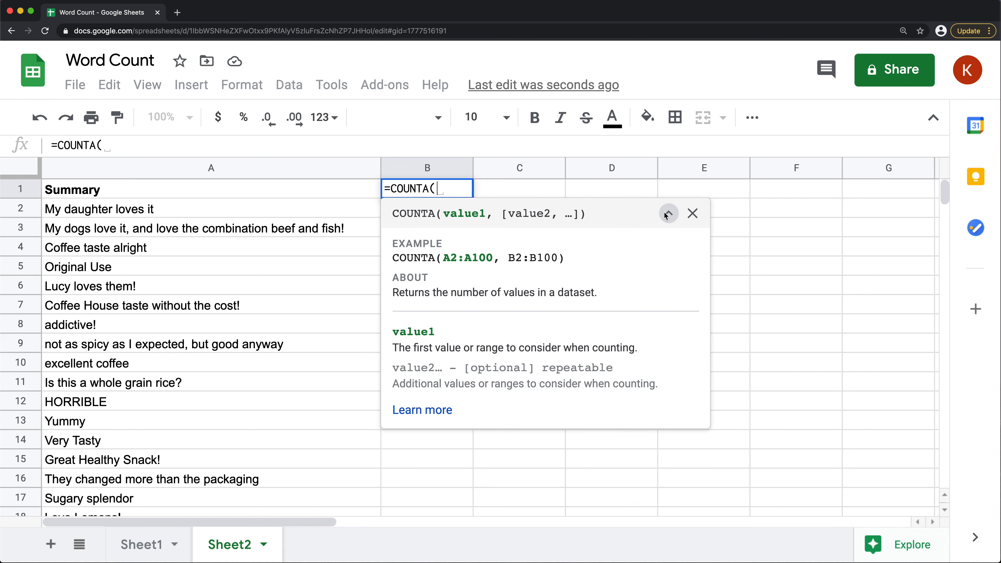
left_click(668, 213)
left_click(419, 309)
left_click_drag(391, 211, 858, 215)
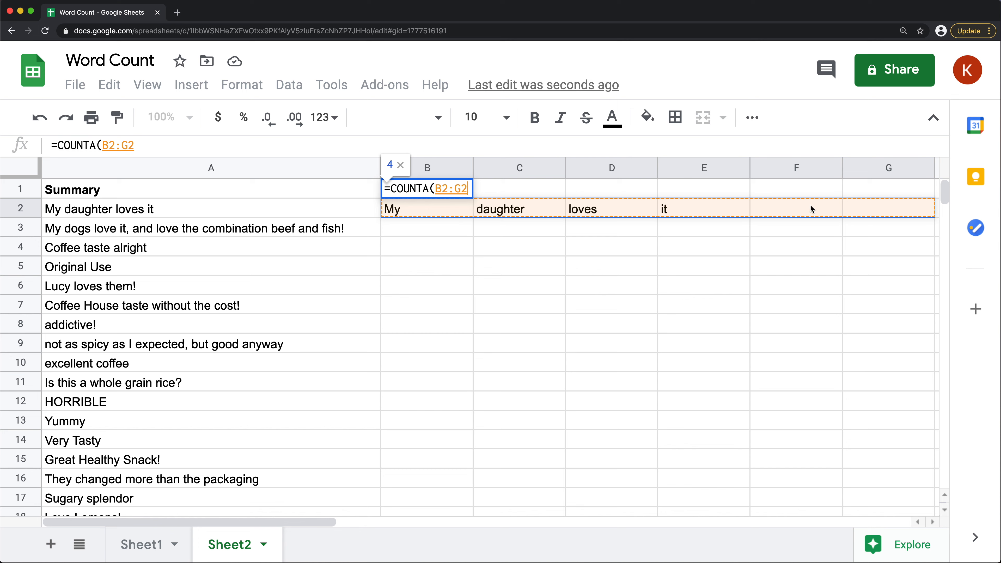
type(")")
key("Return")
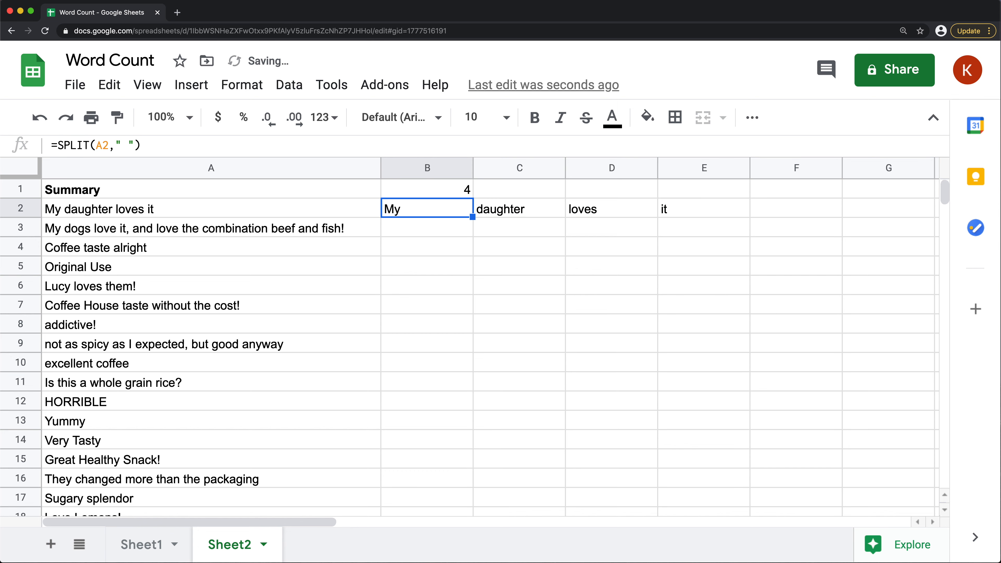
Compare the COUNTA formula in B1 with the individual split words in row 2
left_click(471, 187)
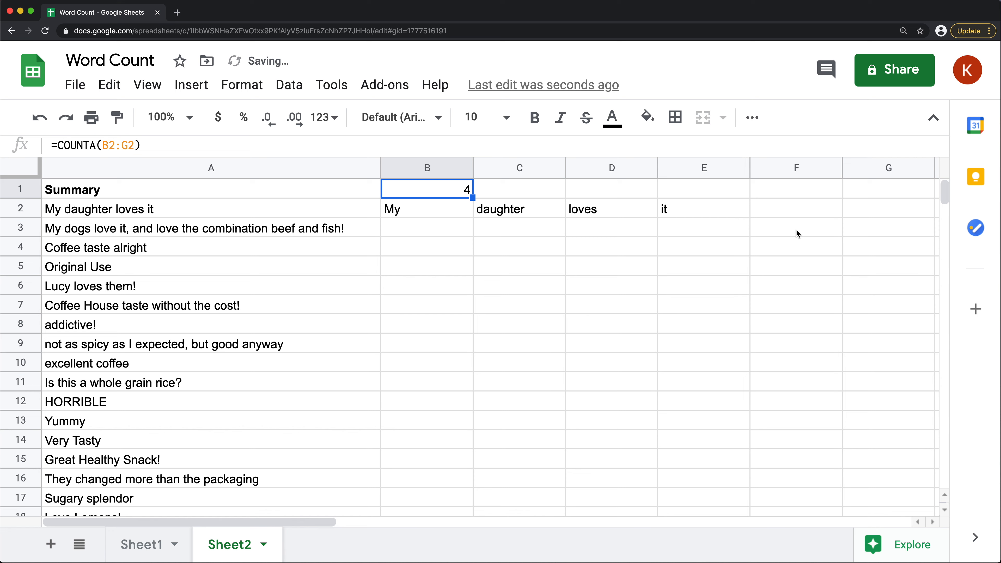
left_click(440, 207)
left_click(496, 213)
left_click(614, 214)
left_click(671, 216)
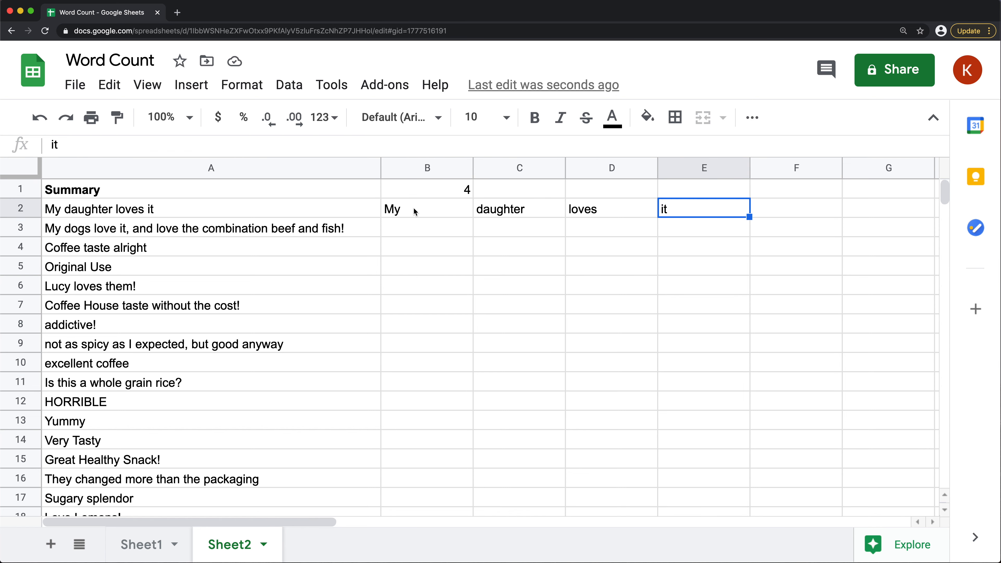
left_click(418, 189)
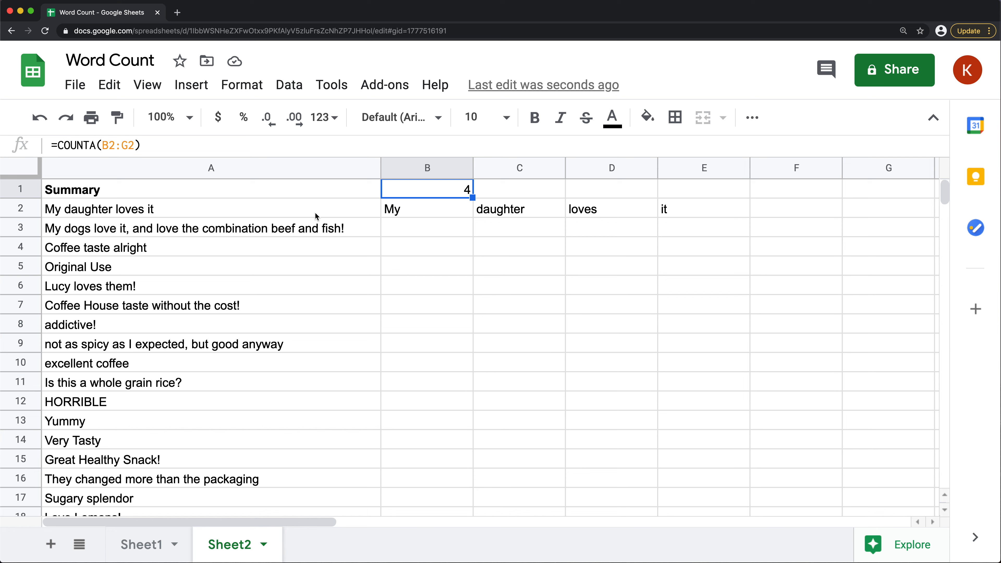
Try a standalone comma between "loves" and "it" in A2, check how it is split, and undo the edit
double_click(142, 214)
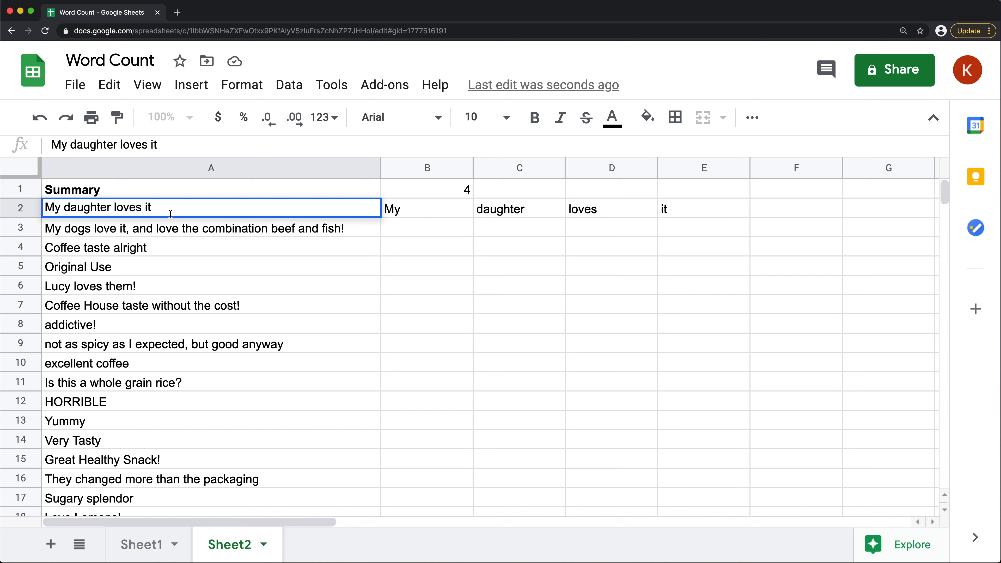
type(",")
key("Return")
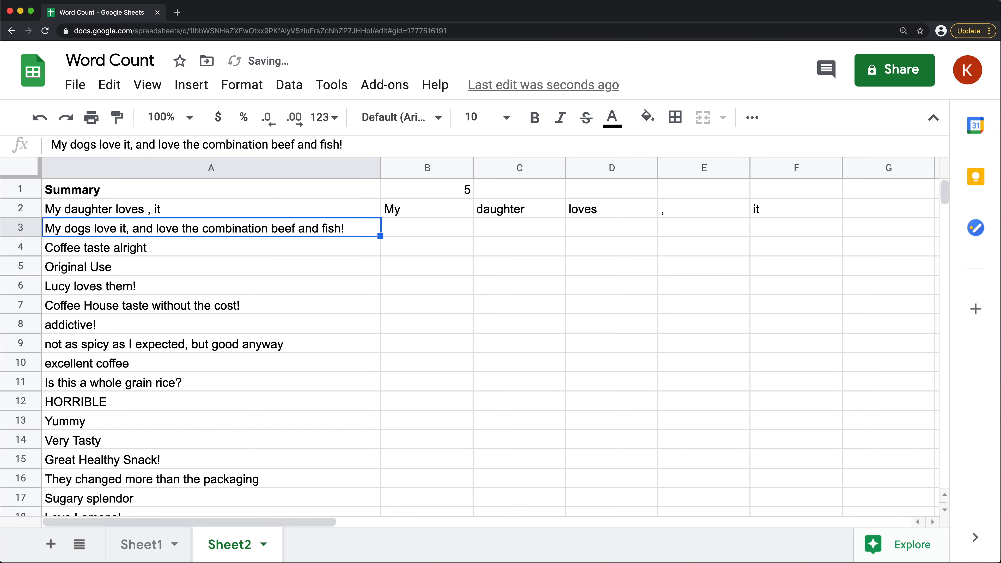
left_click(688, 214)
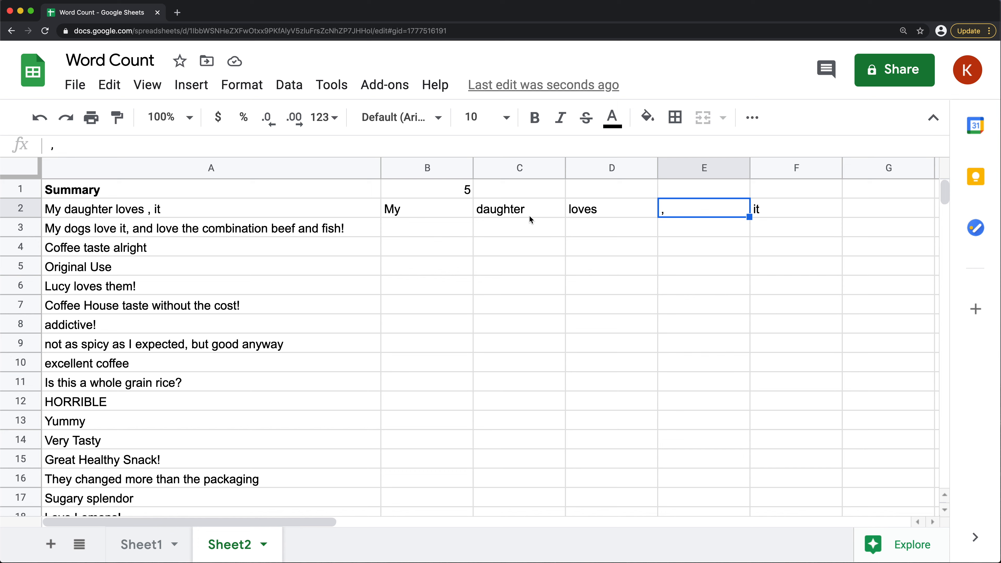
type("z")
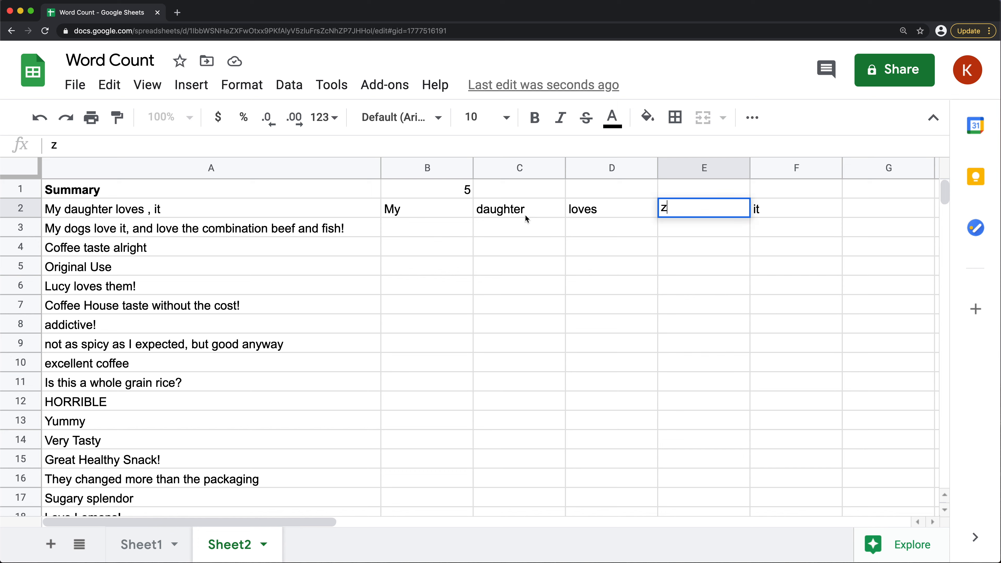
key("Escape")
key("super+z")
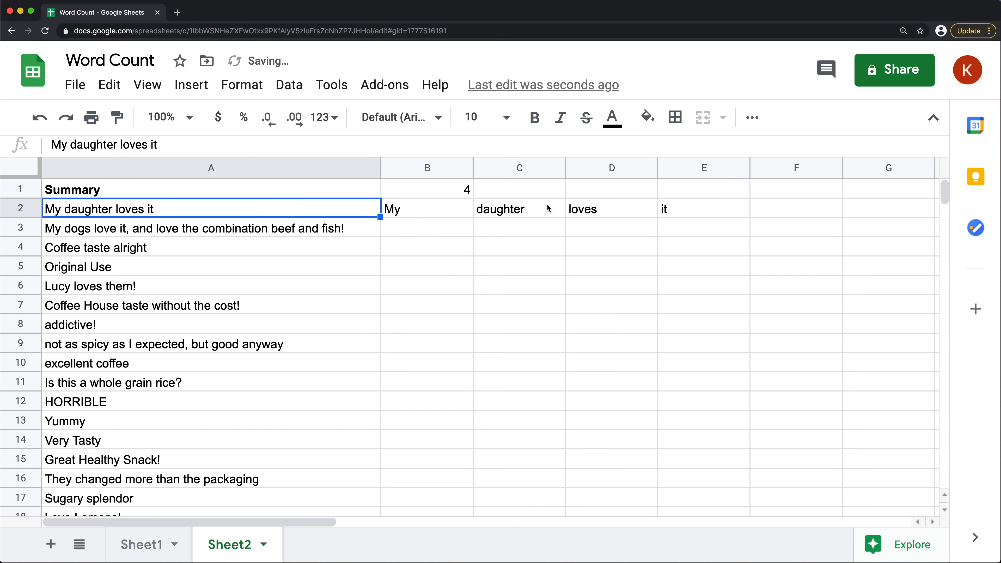
Fill the SPLIT formula from B2 down to B17 and check the copied formulas in the rows below
left_click(427, 216)
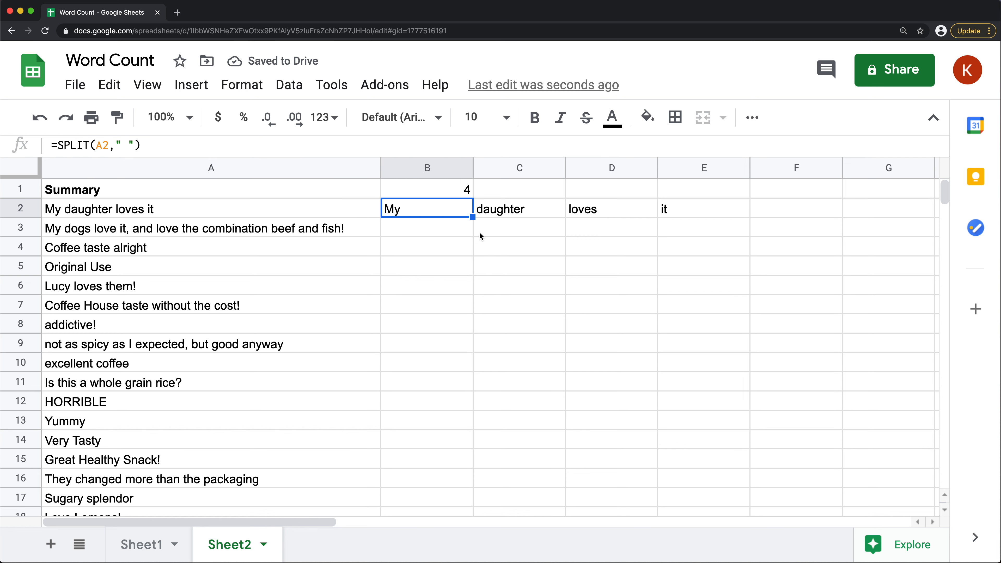
left_click_drag(472, 219, 433, 503)
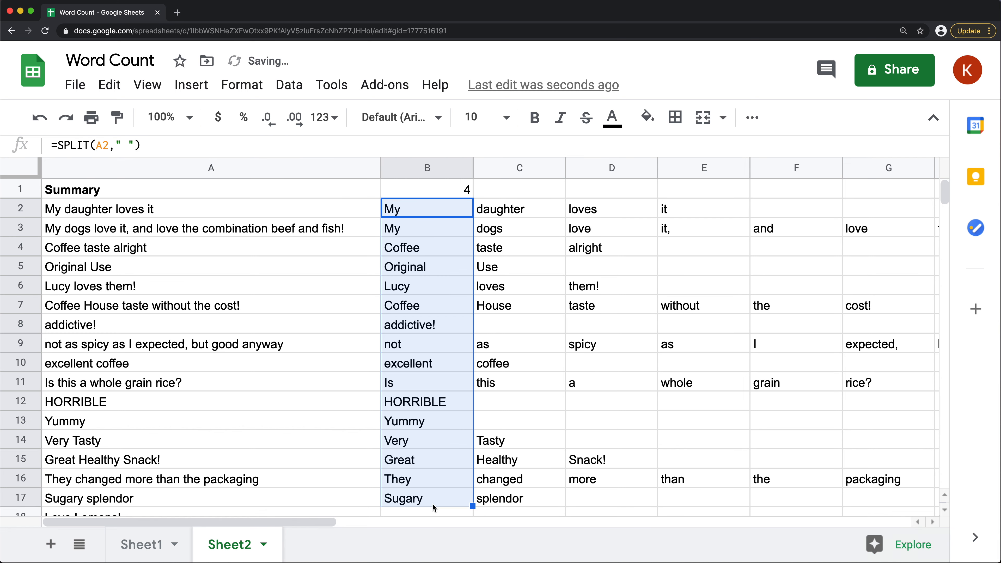
left_click(414, 234)
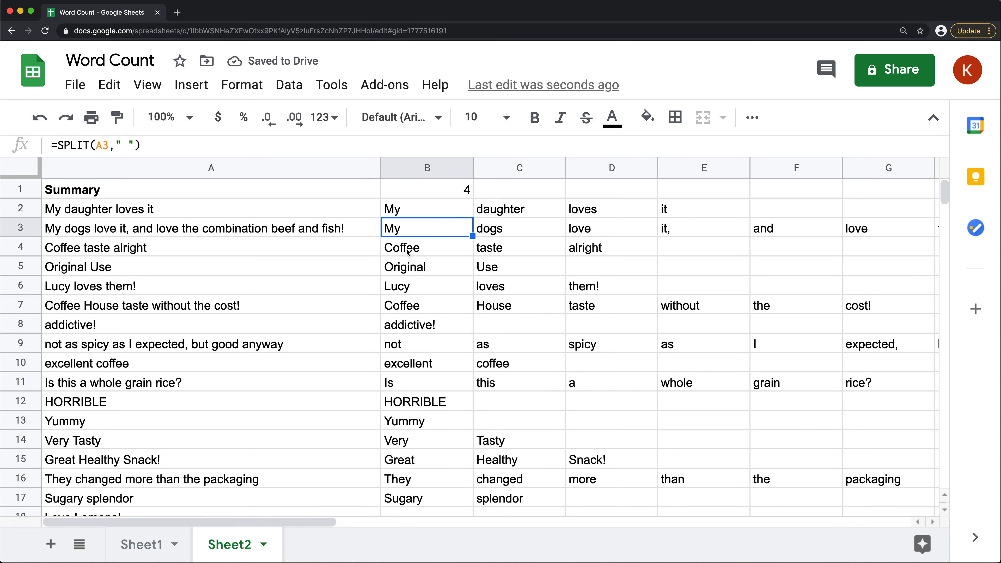
left_click(408, 252)
left_click(415, 271)
left_click(417, 290)
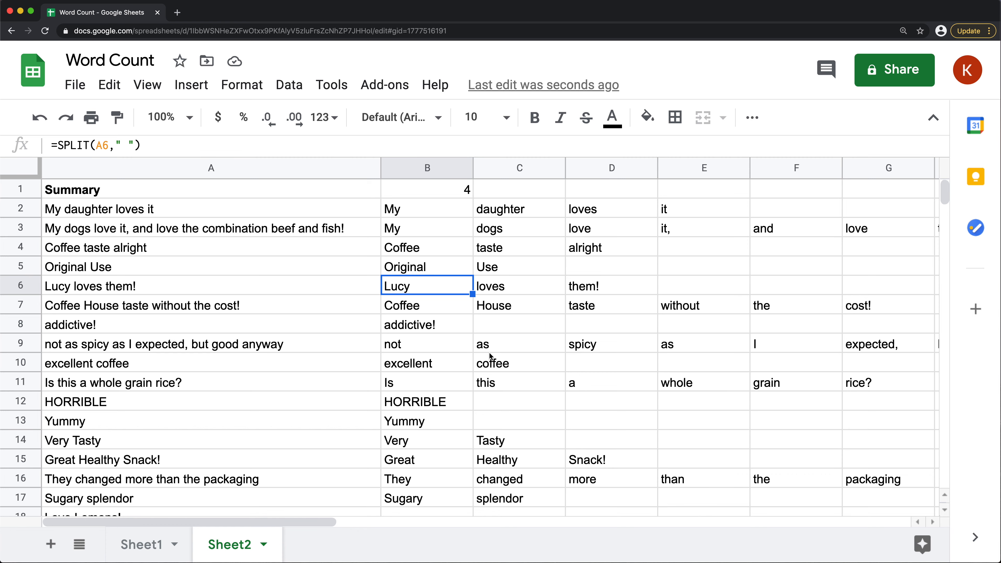
scroll(554, 375, "down", 5)
scroll(493, 276, "up", 5)
Clear the COUNTA formula from cell B1
left_click(411, 185)
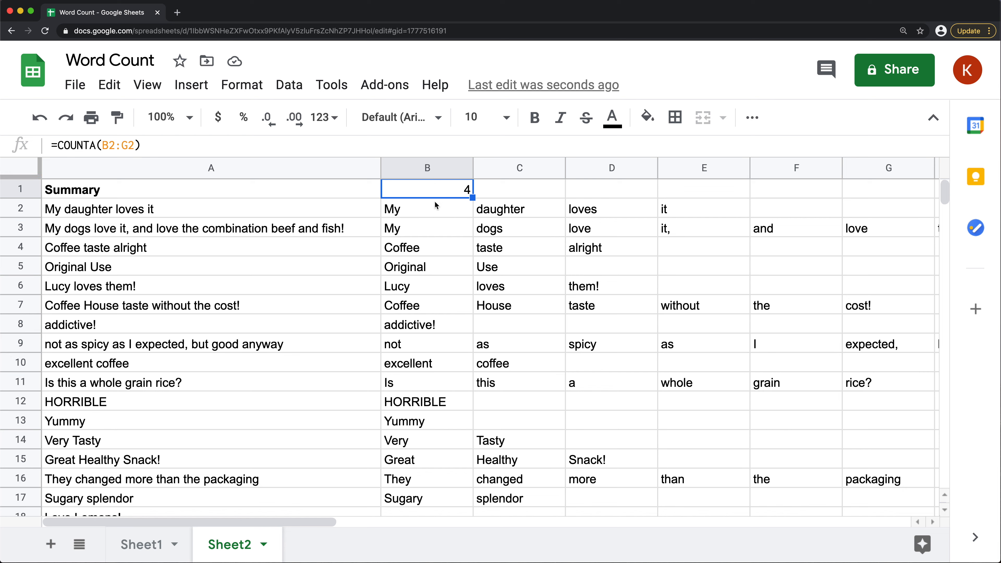
key("Delete")
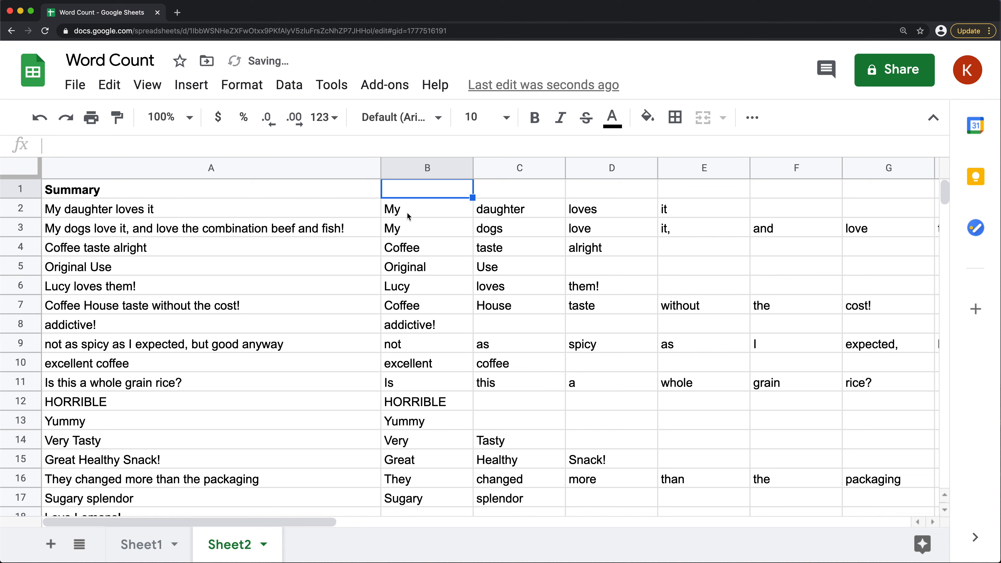
Wrap the SPLIT formula in B2 in COUNTA so it reads =COUNTA(SPLIT(A2," "))
double_click(416, 212)
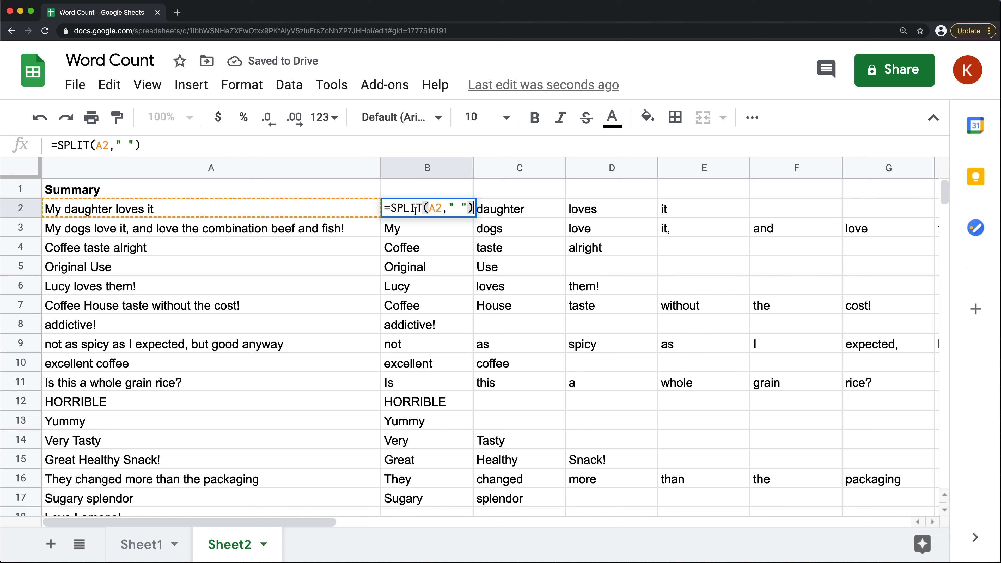
left_click(392, 207)
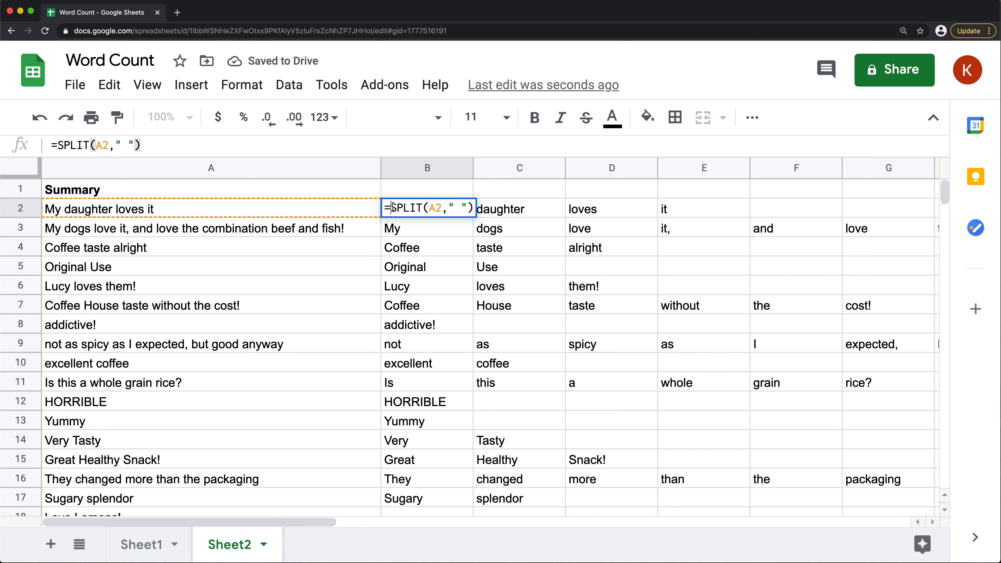
type("COUNTA(")
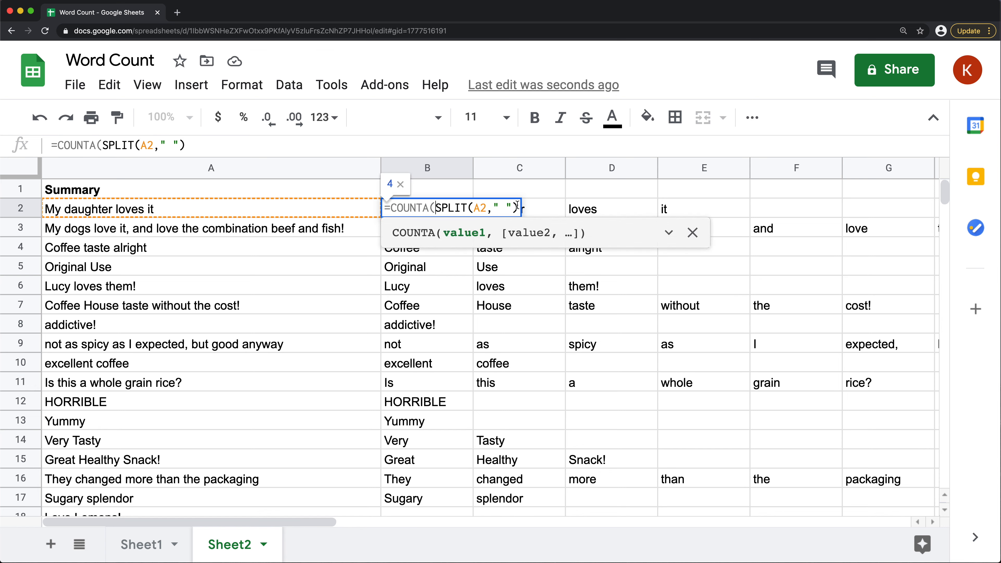
left_click(516, 205)
type(")")
key("Return")
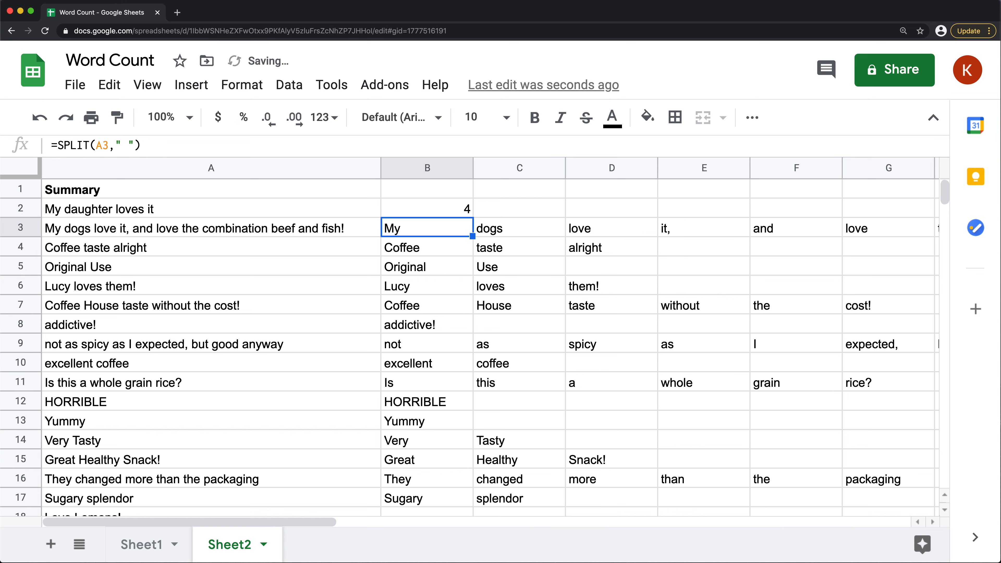
Fill the combined COUNTA and SPLIT formula from B2 down to B22 and compare the counts with the summaries
left_click(469, 208)
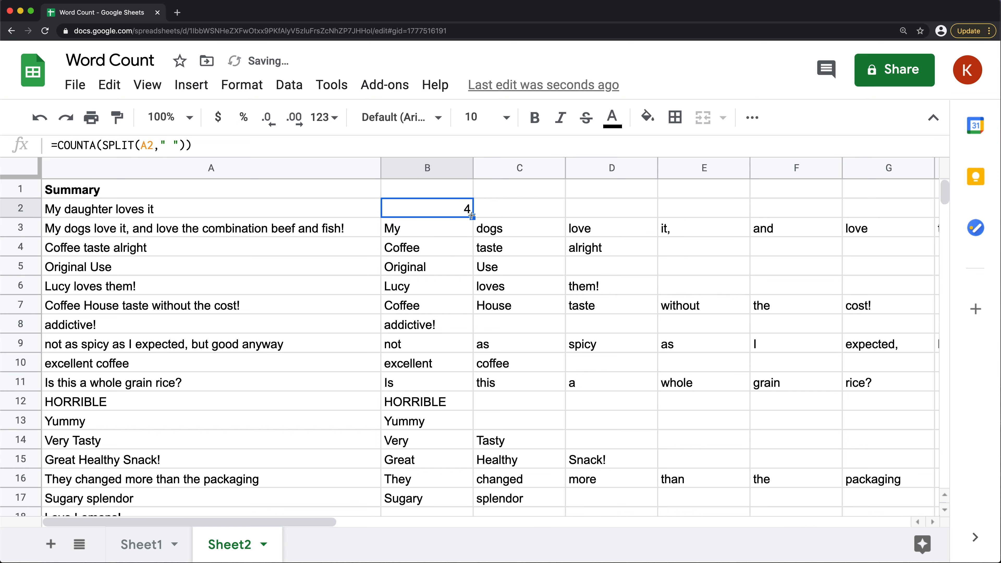
left_click_drag(472, 216, 406, 439)
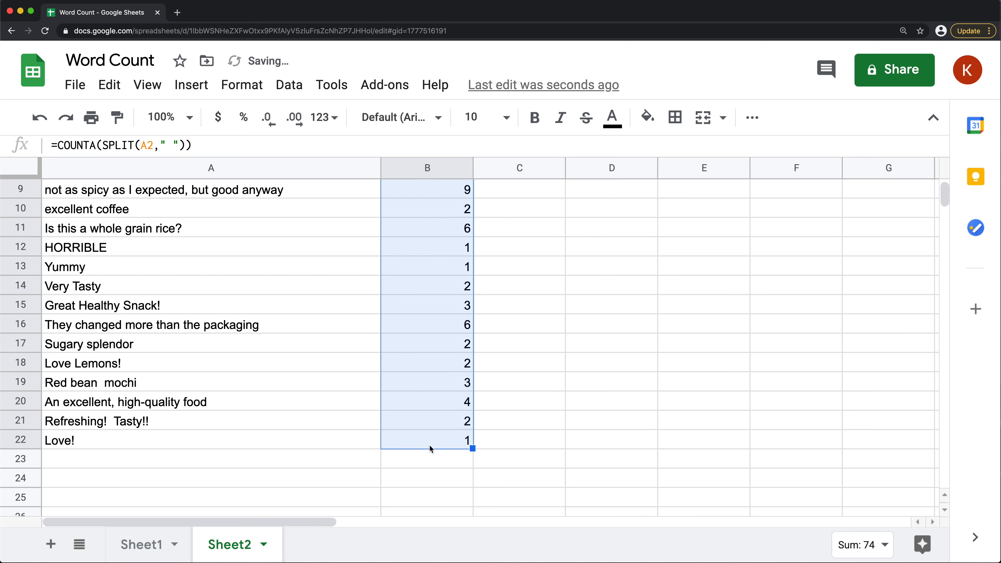
left_click(436, 421)
left_click(436, 409)
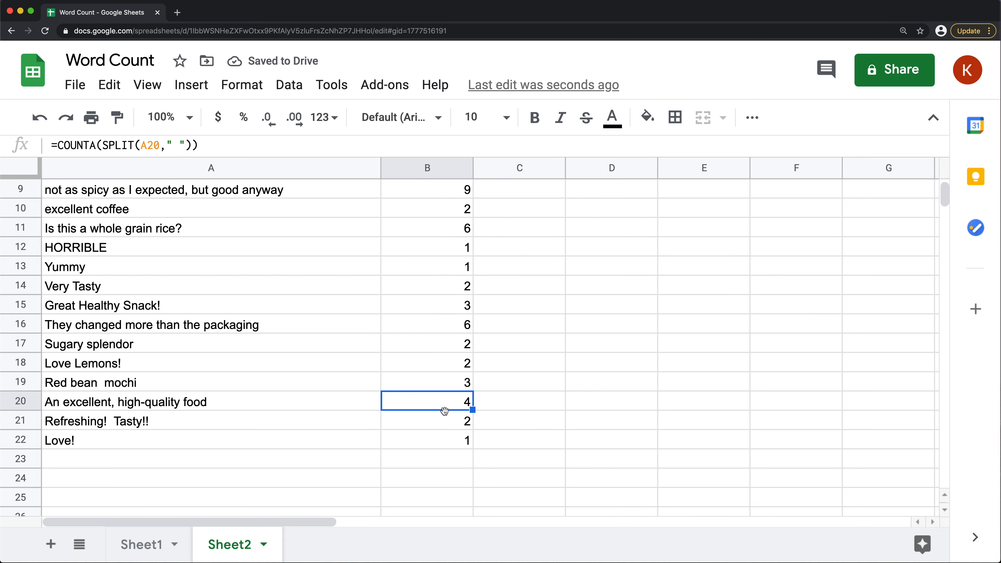
scroll(461, 282, "up", 5)
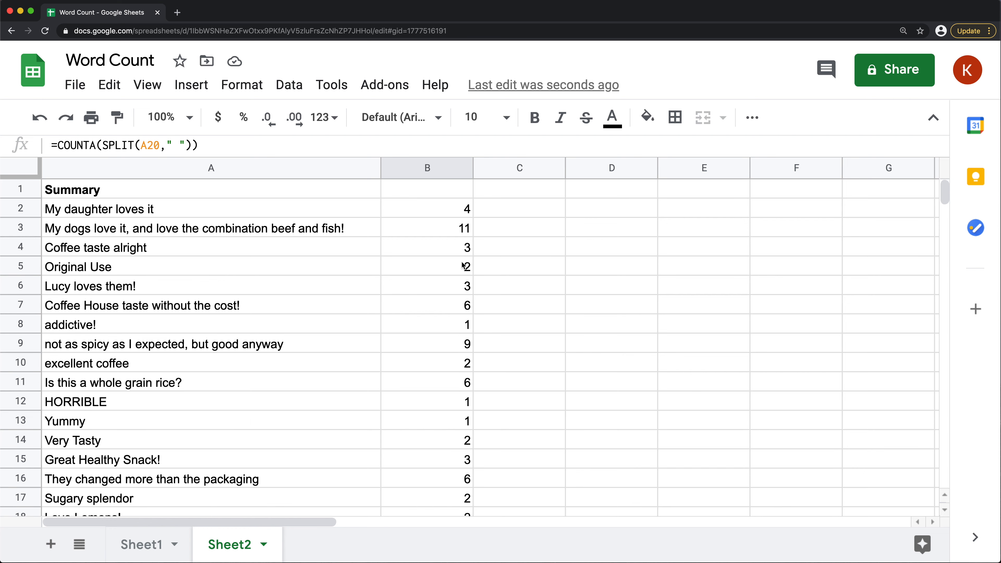
left_click(445, 173)
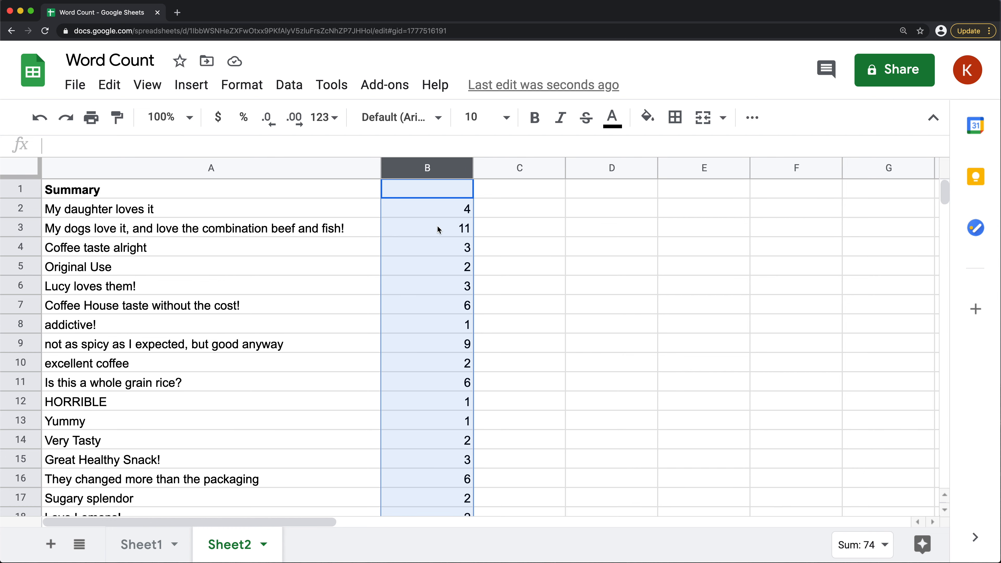
left_click(209, 214)
left_click_drag(210, 235, 212, 343)
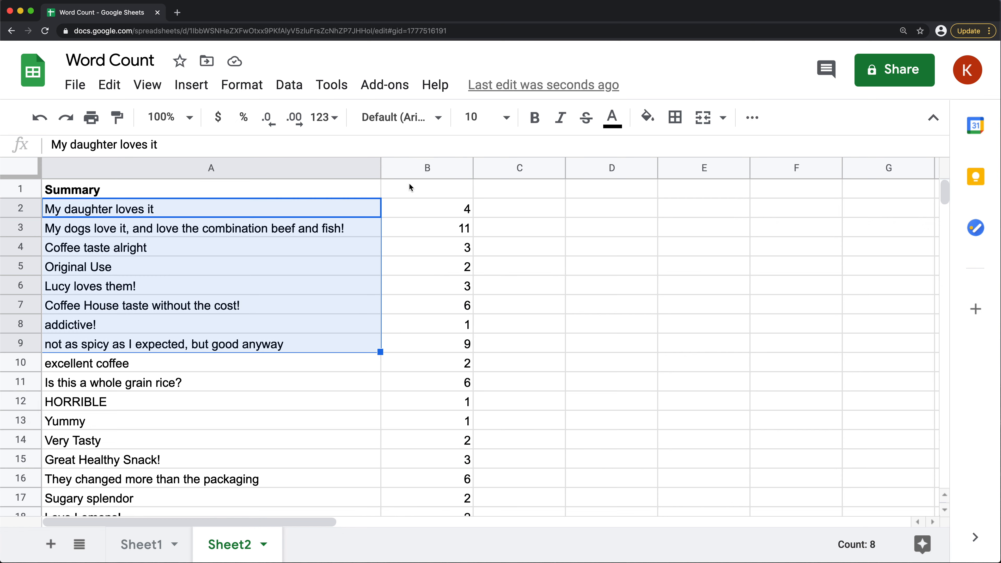
double_click(440, 216)
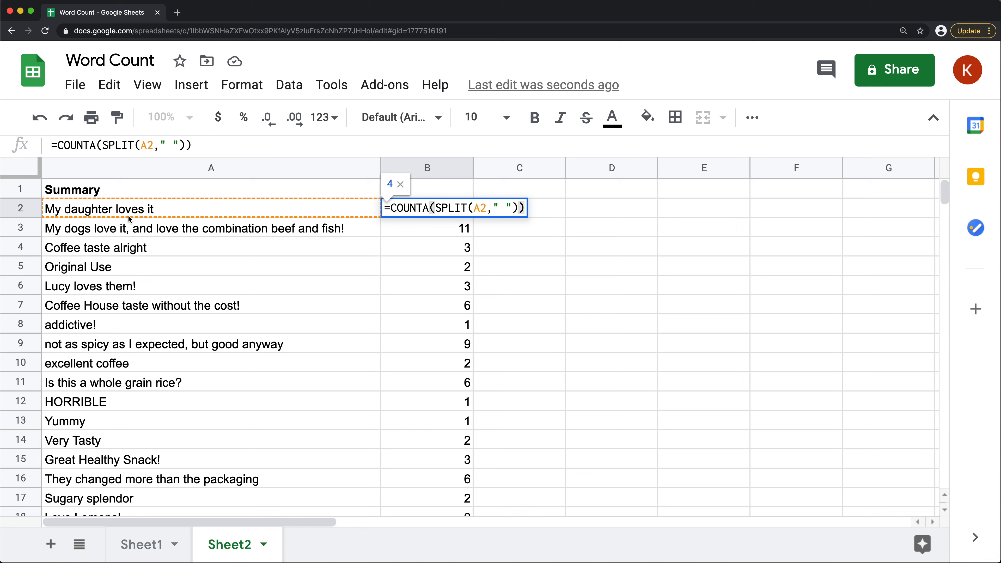
key("Return")
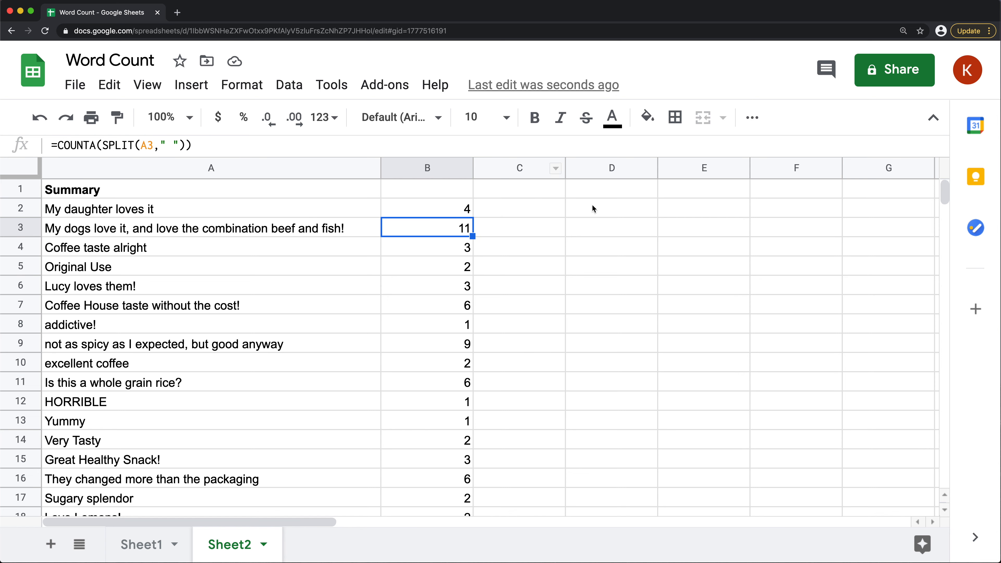
Clear the formulas in B3:B23 and reduce the formula in B2 to =SPLIT(A2," ")
left_click_drag(449, 234, 432, 381)
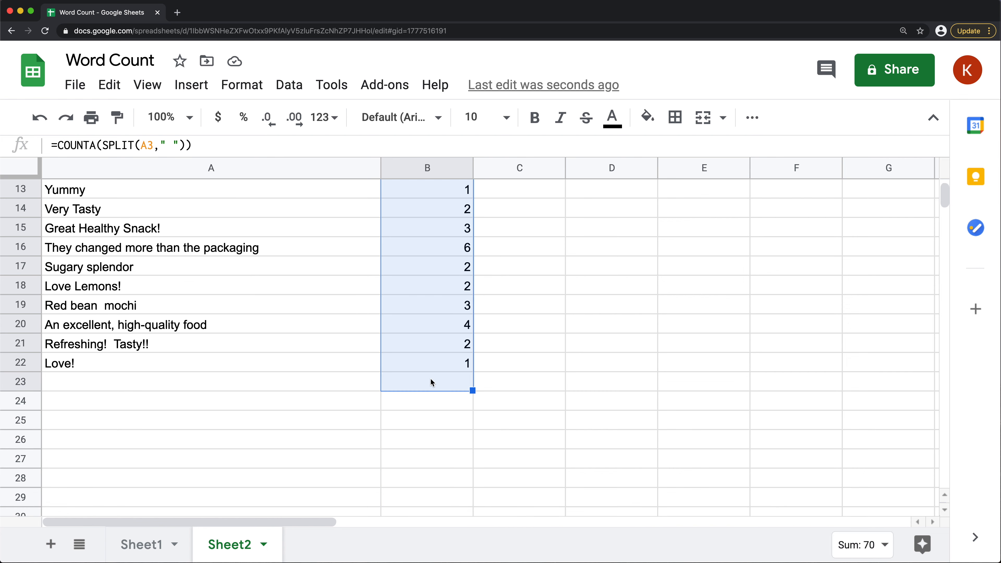
key("Delete")
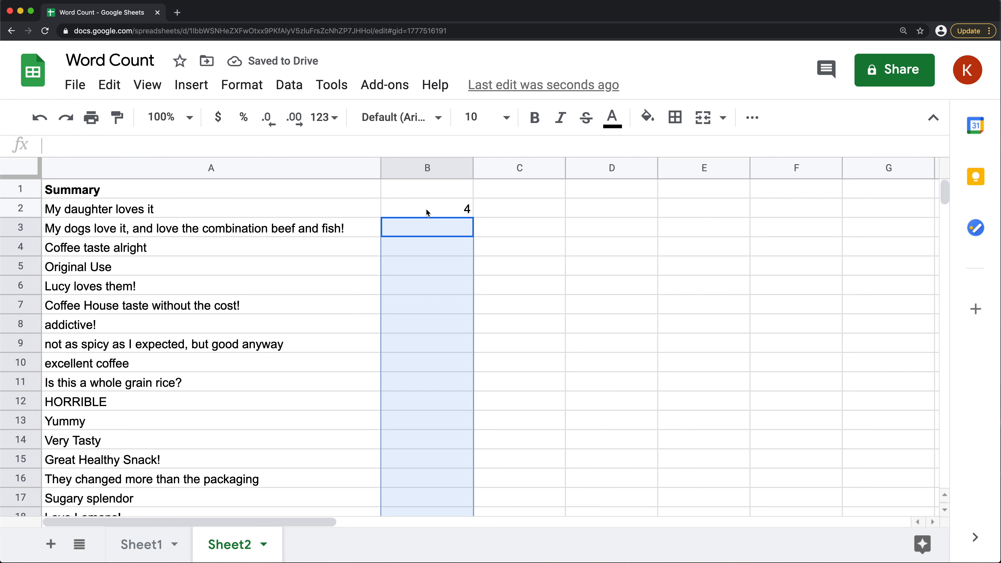
left_click(425, 208)
key("Return")
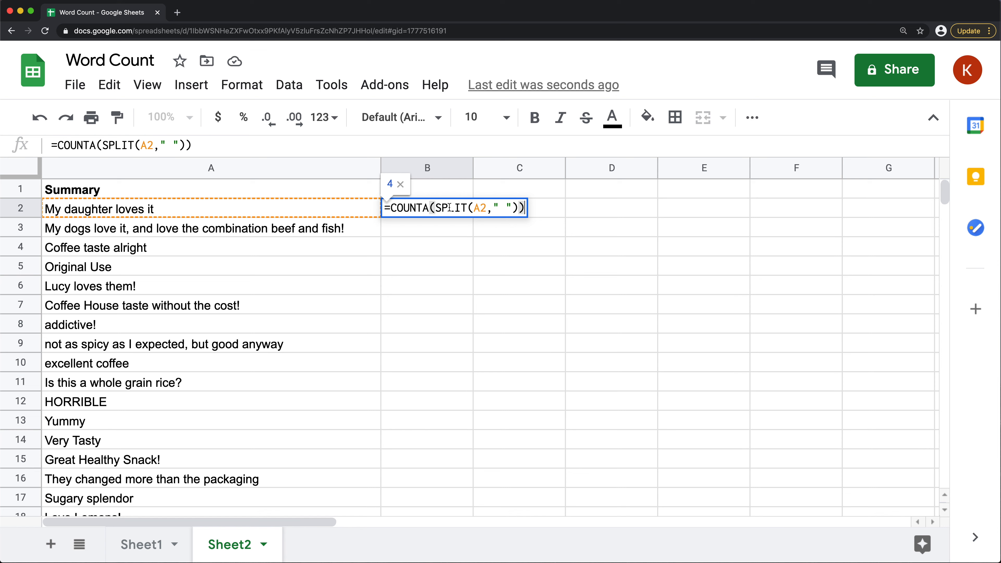
left_click(438, 207)
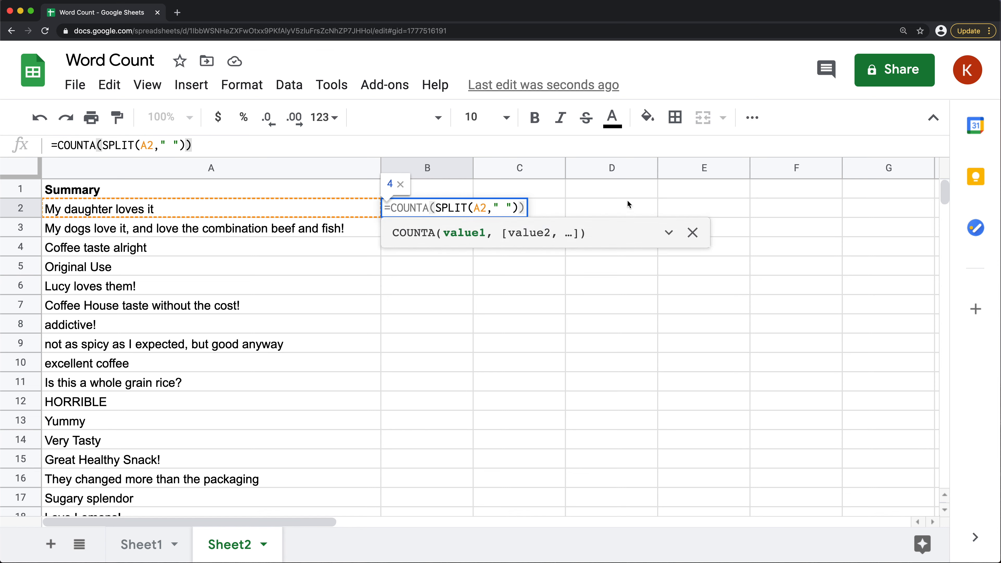
key("BackSpace")
key("BackSpace")
key("BackSpace")
key("BackSpace")
key("BackSpace")
key("BackSpace")
key("BackSpace")
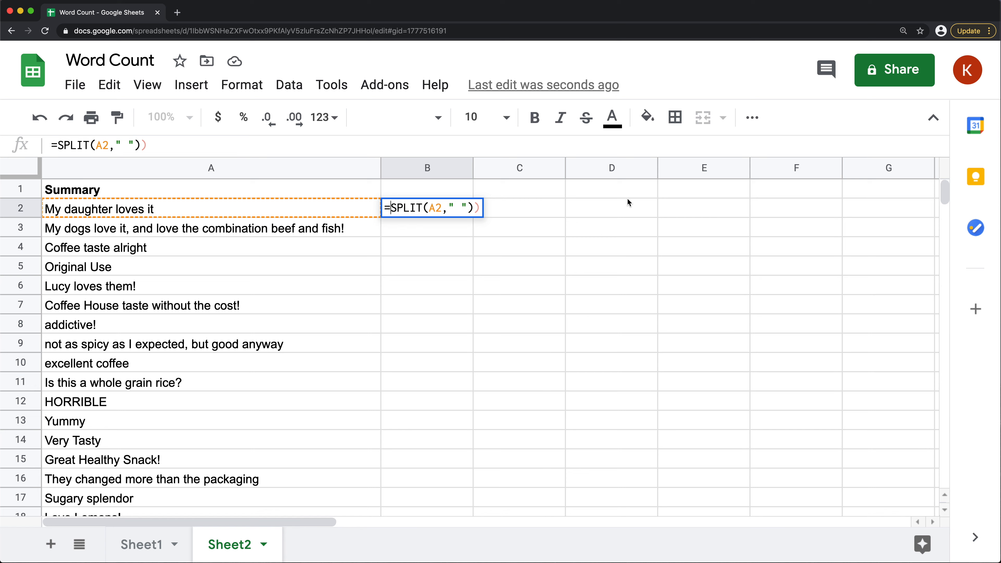
left_click(481, 213)
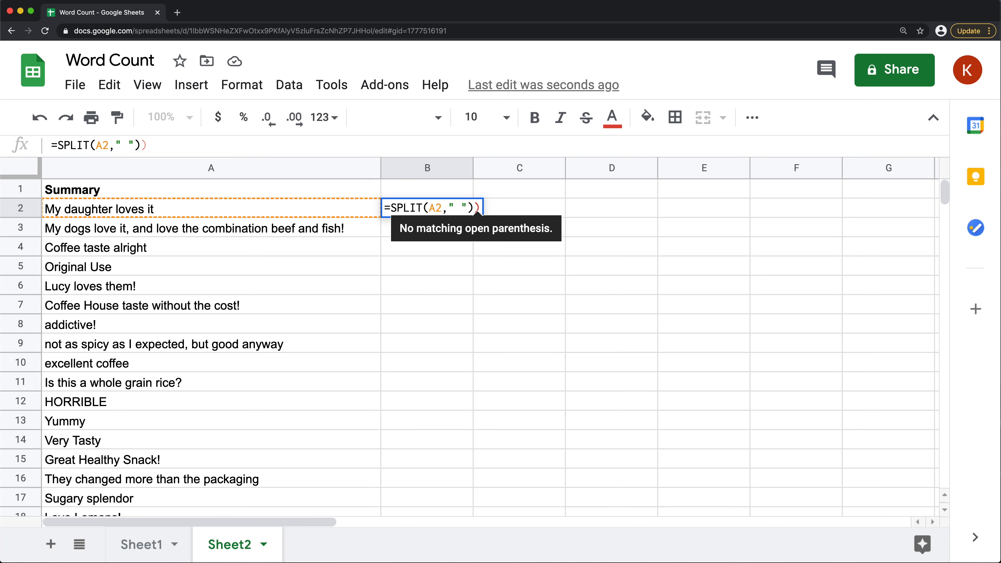
key("BackSpace")
key("Return")
Extend the text range of the SPLIT formula in B2 to the open-ended range A2:A
double_click(413, 213)
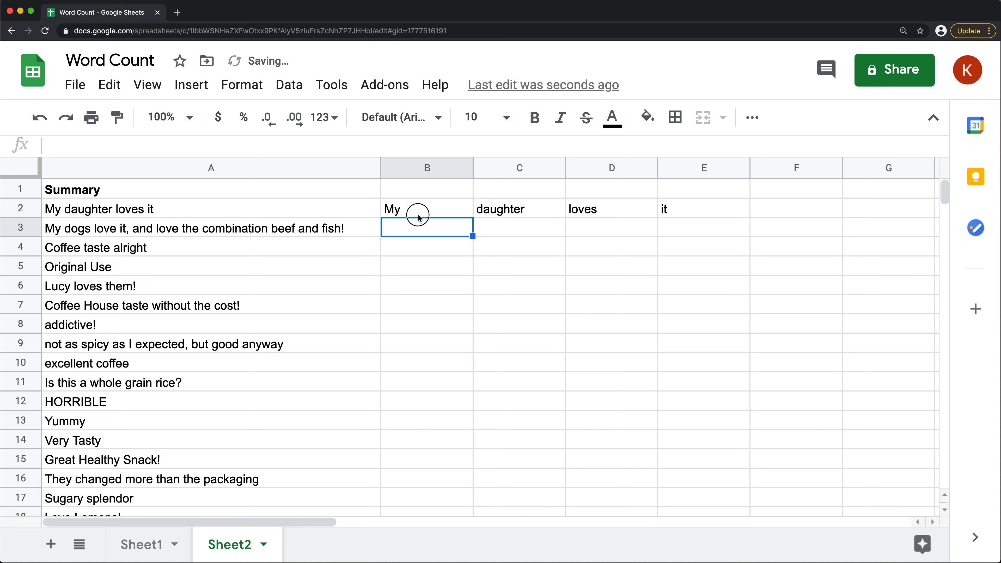
left_click(443, 209)
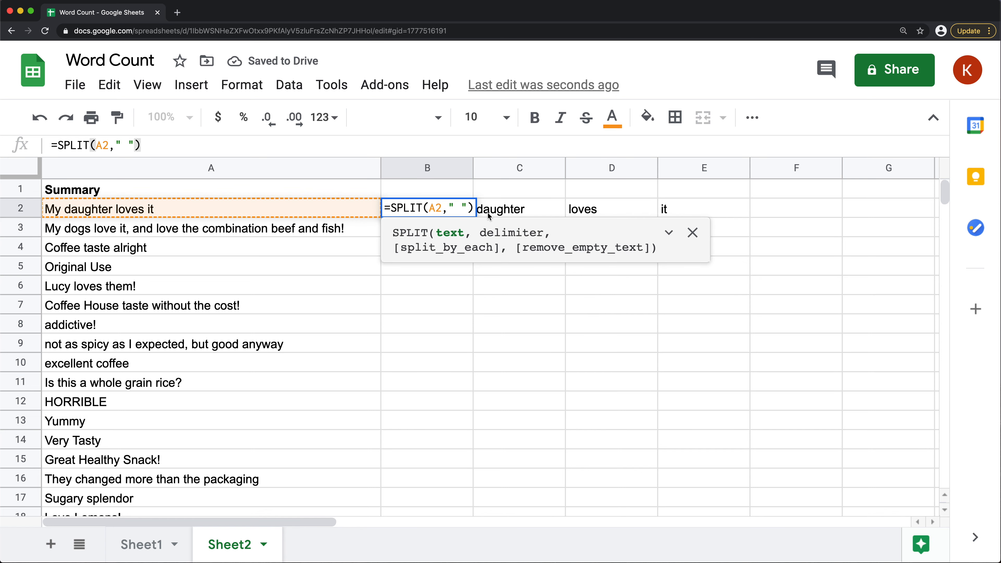
type(":A")
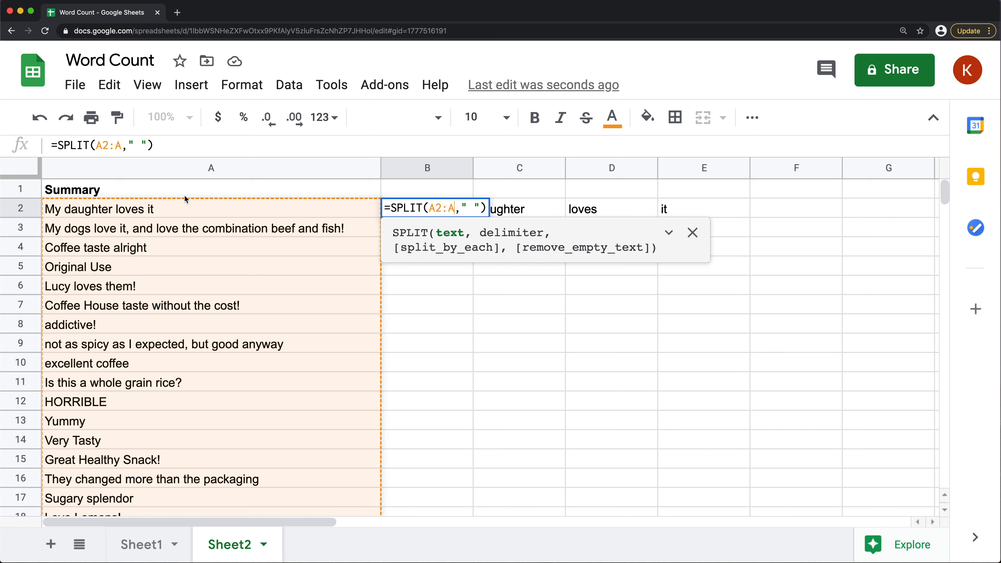
scroll(219, 323, "down", 7)
scroll(175, 272, "up", 7)
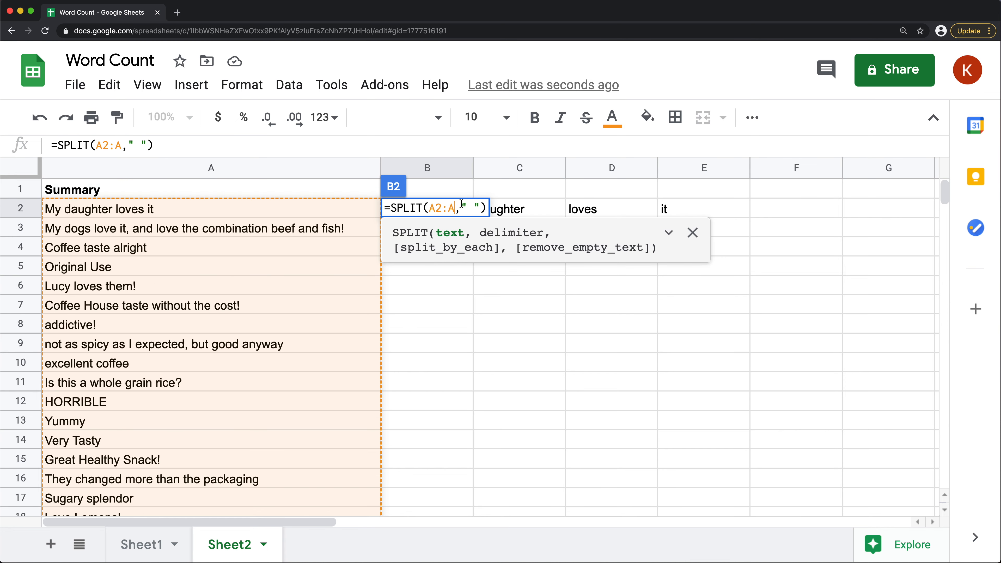
key("Return")
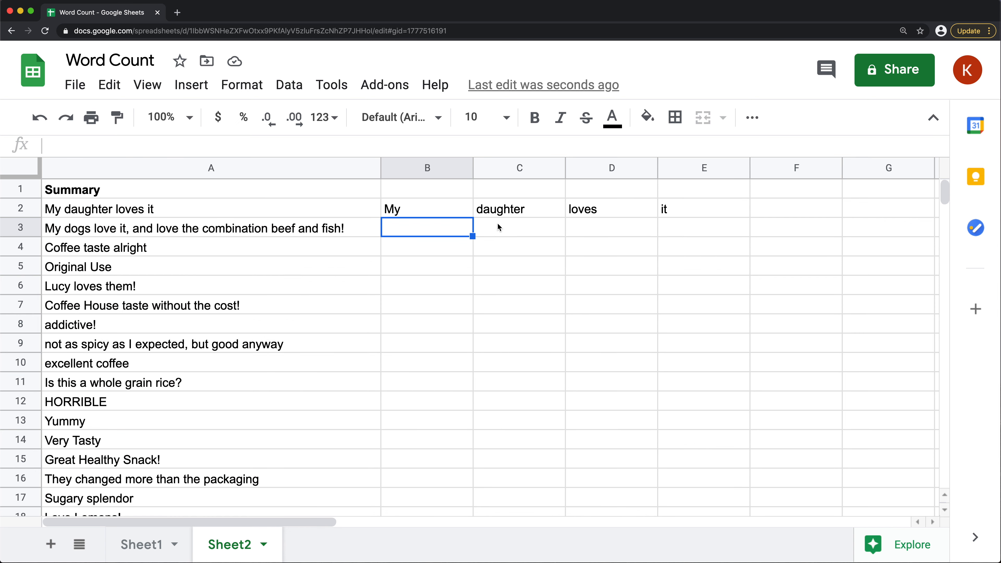
Convert the formula in B2 to an array formula, =ArrayFormula(SPLIT(A2:A," "))
double_click(425, 206)
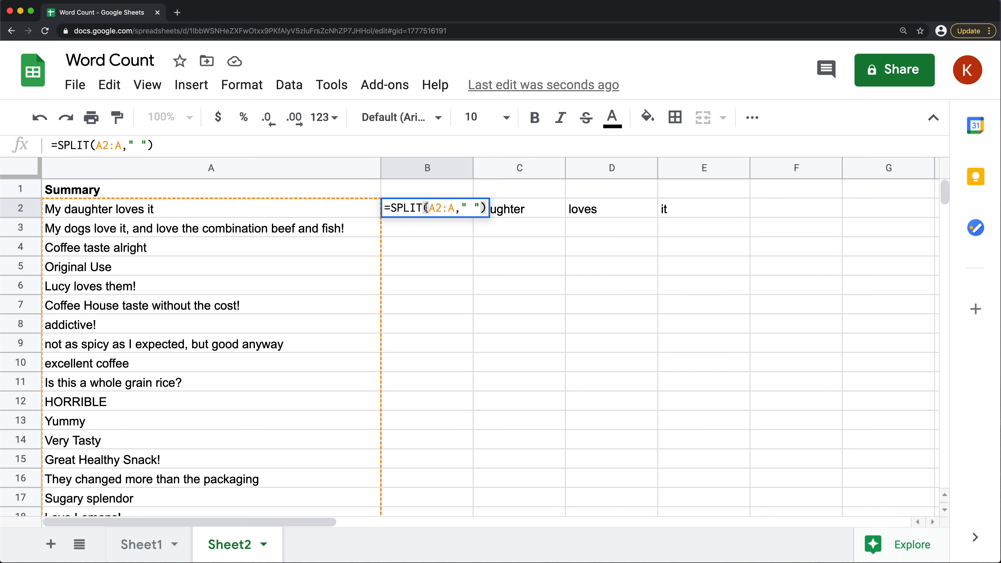
key("ctrl+shift+Return")
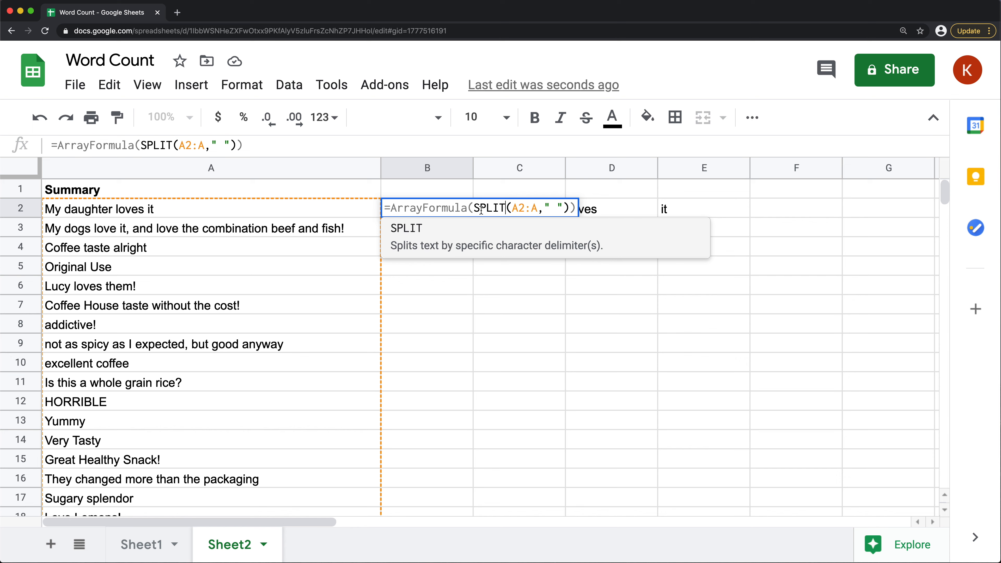
left_click(512, 207)
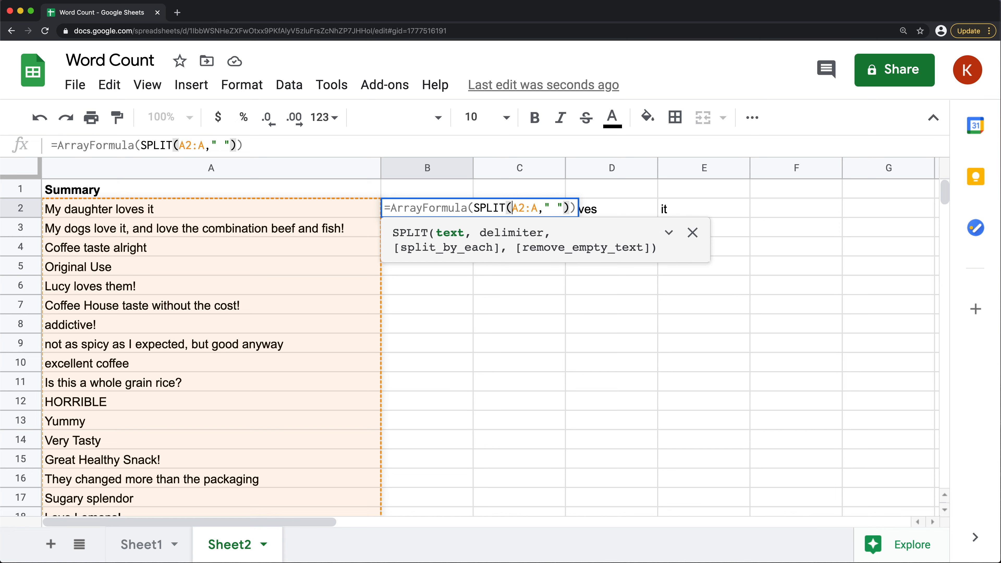
key("Return")
Examine the array formula's output down column B, including the cells beside the empty rows from row 23 on
left_click(443, 207)
left_click_drag(442, 207, 444, 457)
scroll(447, 434, "down", 8)
scroll(425, 319, "up", 2)
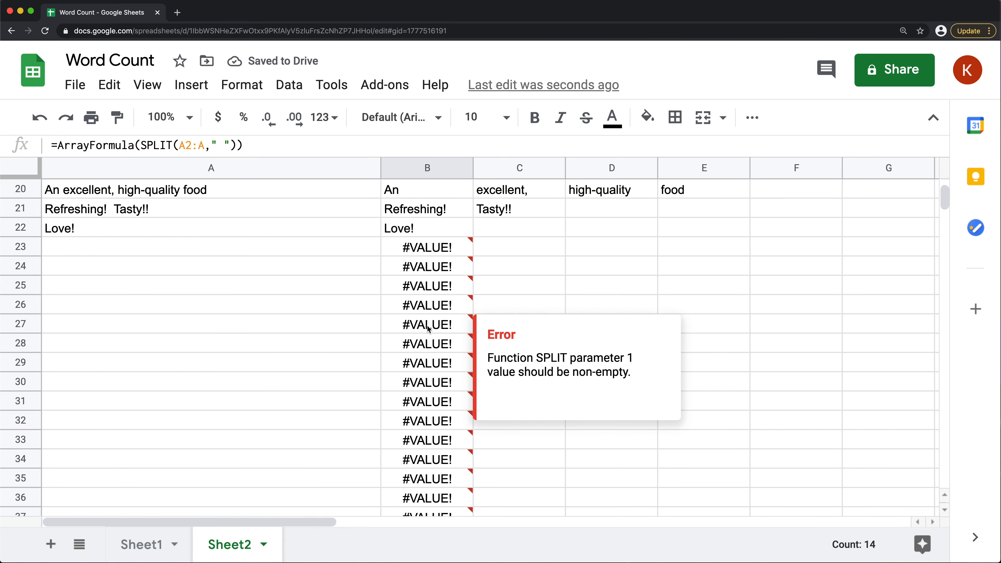
left_click_drag(425, 249, 423, 419)
scroll(429, 367, "up", 2)
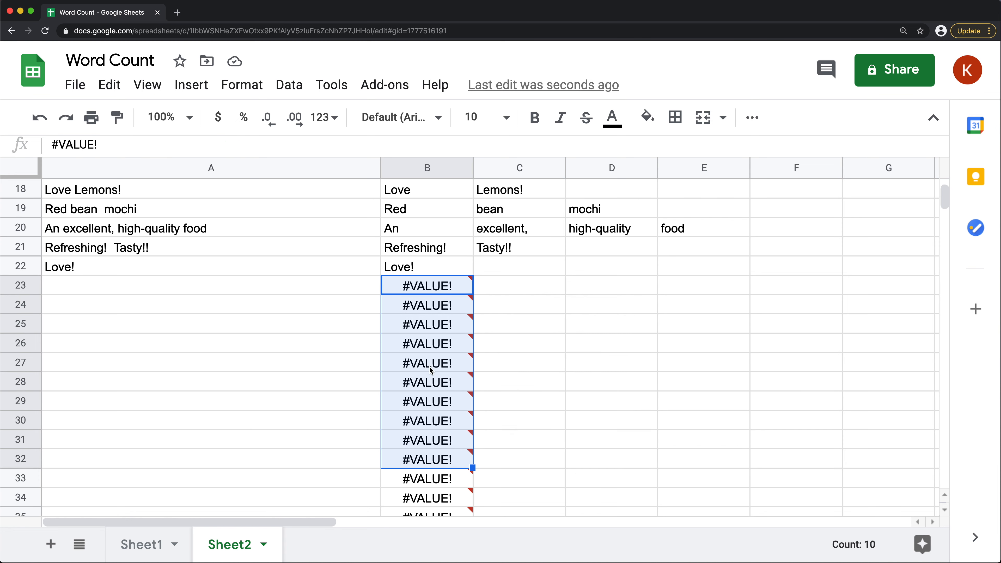
mouse_move(424, 288)
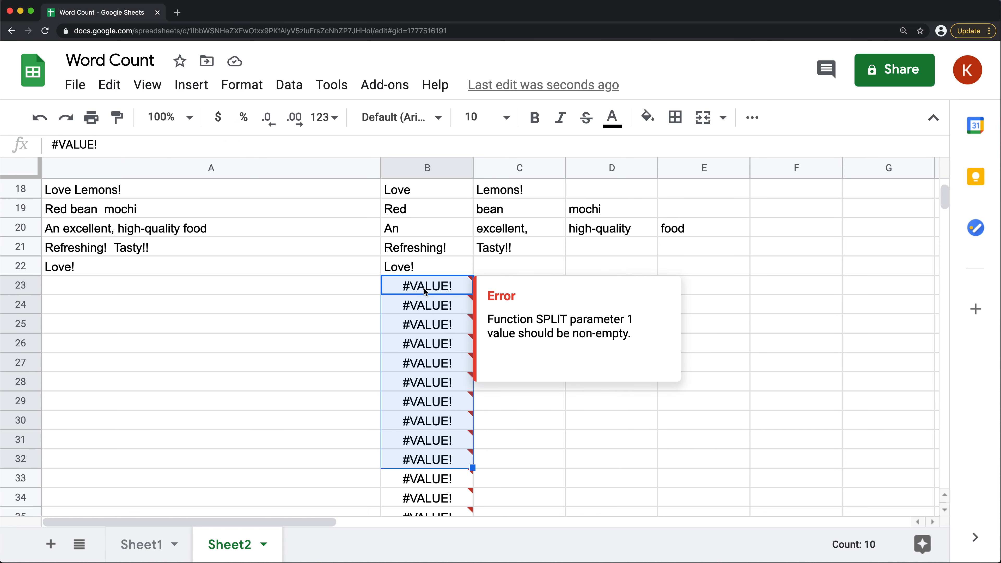
left_click(484, 328)
scroll(497, 354, "up", 3)
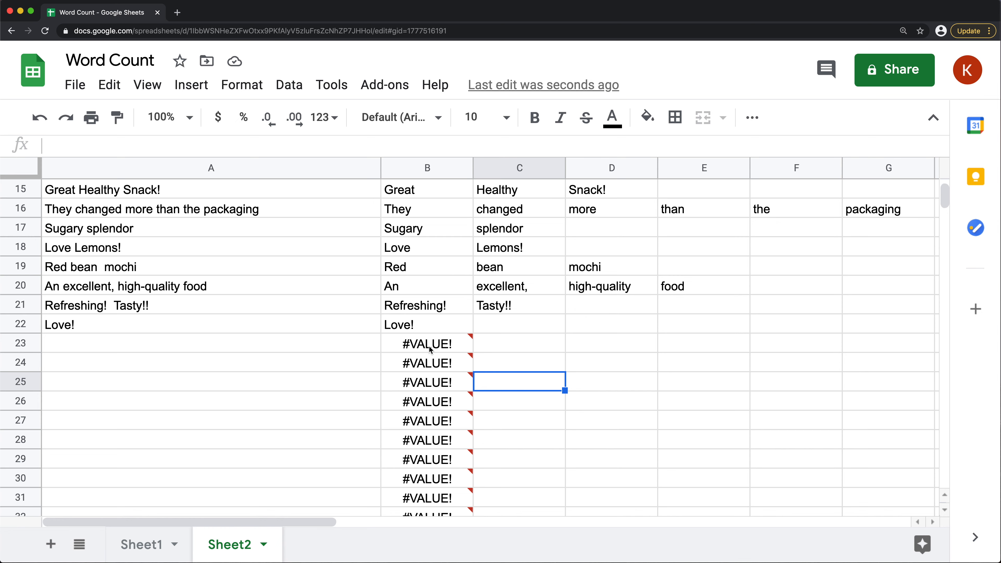
left_click_drag(430, 345, 431, 459)
scroll(455, 402, "up", 5)
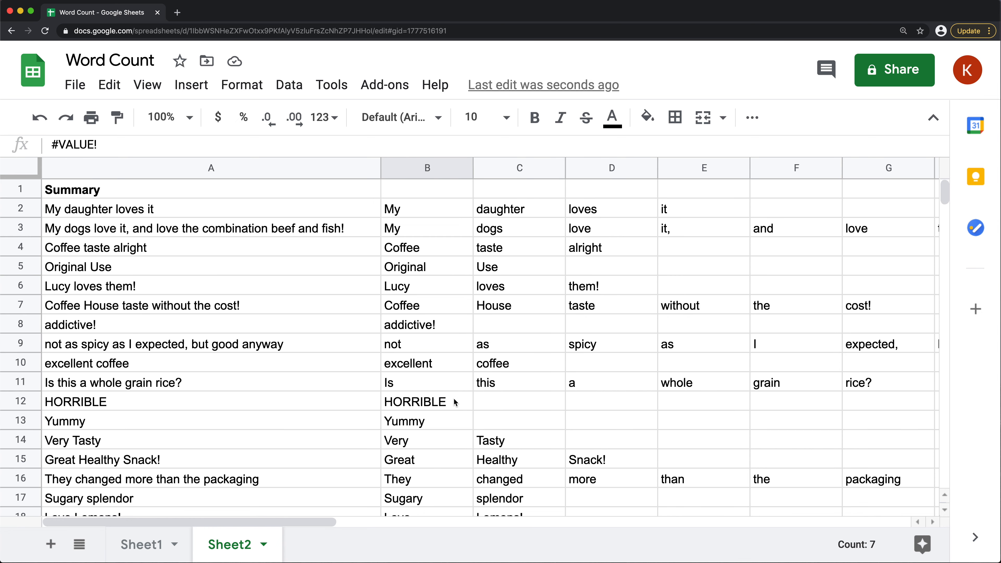
Enter a COUNTA formula in B1 that counts the error cells in B23:B33
left_click(419, 188)
type("=COUNTA(")
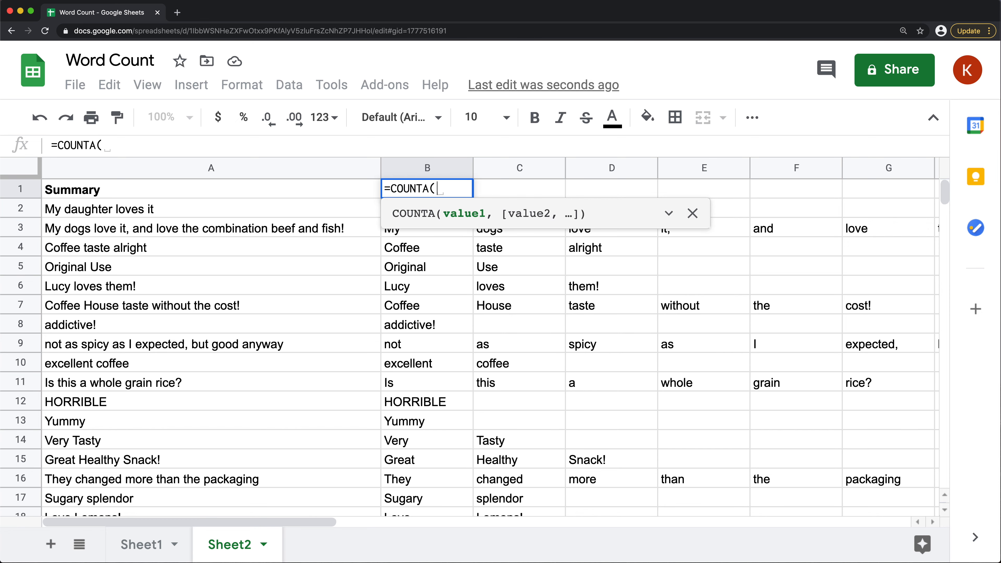
scroll(457, 312, "down", 6)
scroll(433, 300, "up", 1)
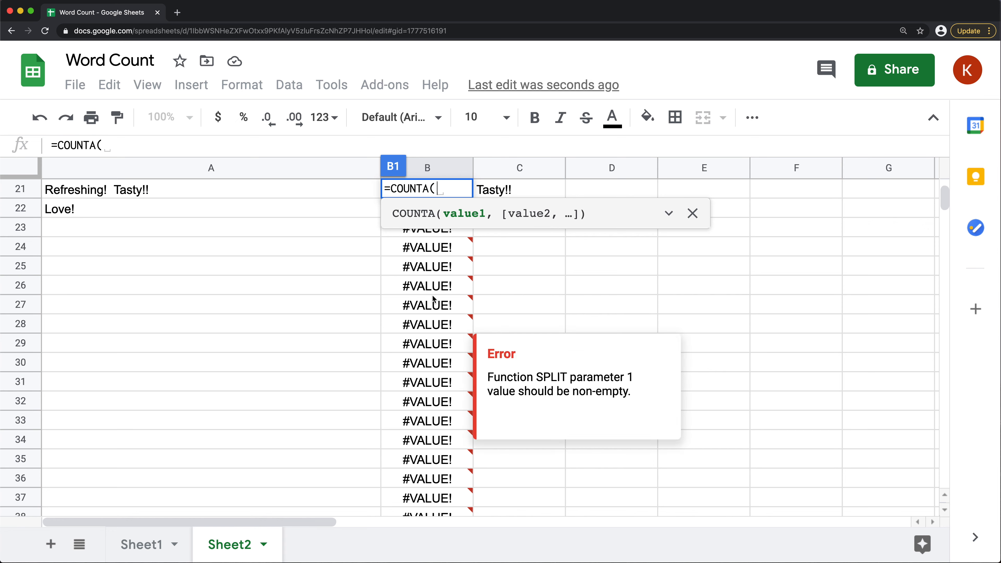
left_click_drag(438, 247, 456, 431)
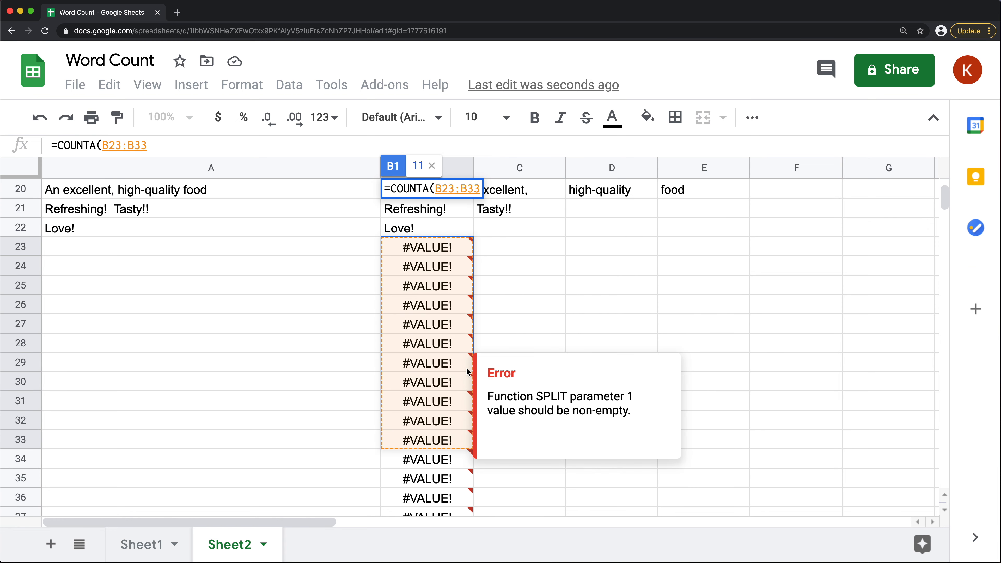
key("Return")
scroll(453, 196, "up", 1)
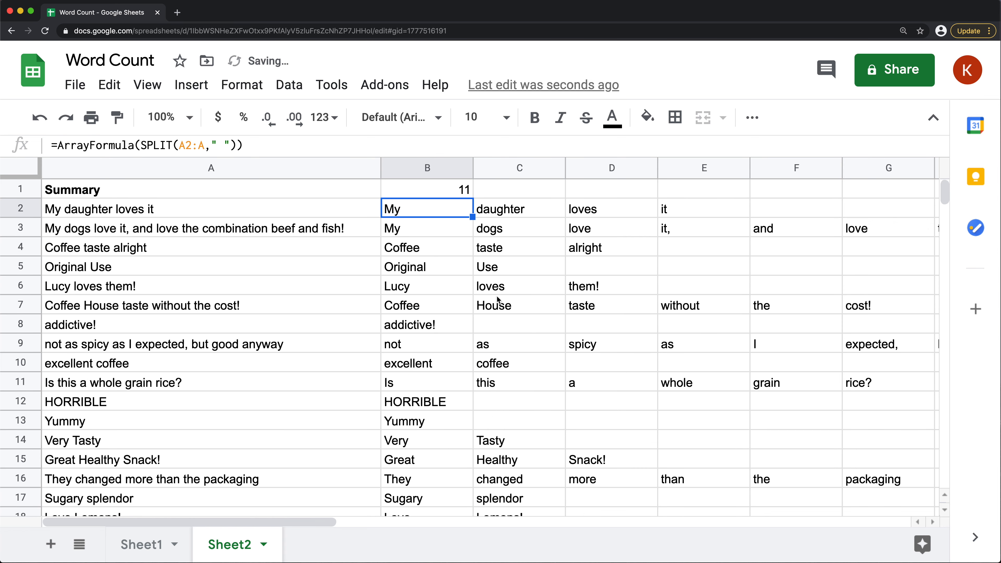
Delete the COUNTA formula from B1
left_click(453, 195)
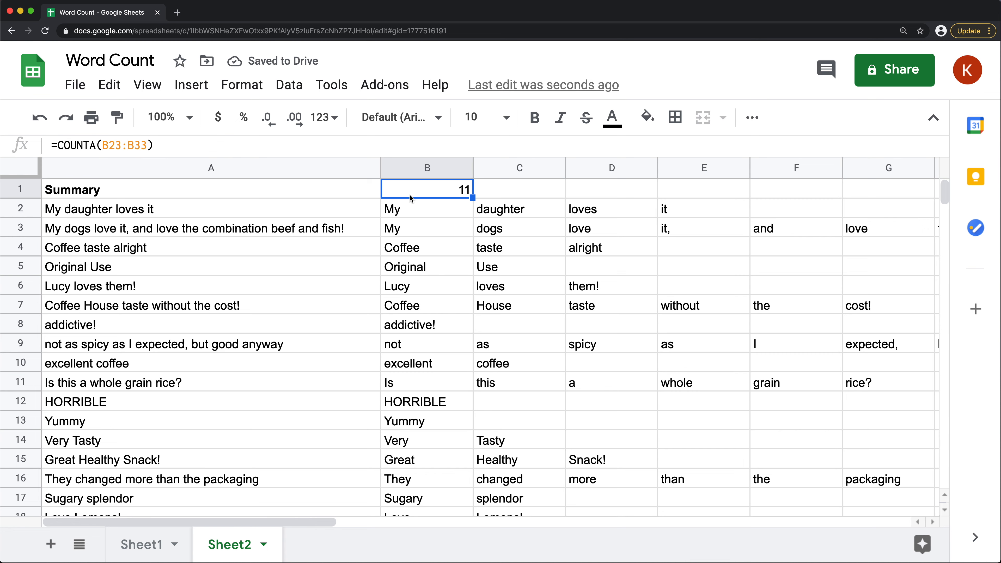
key("Delete")
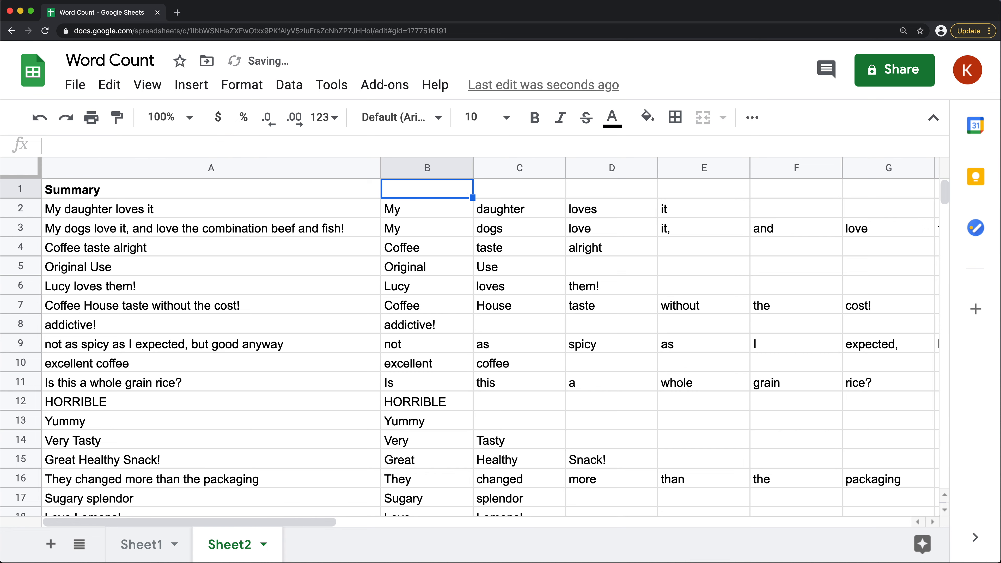
scroll(500, 228, "down", 7)
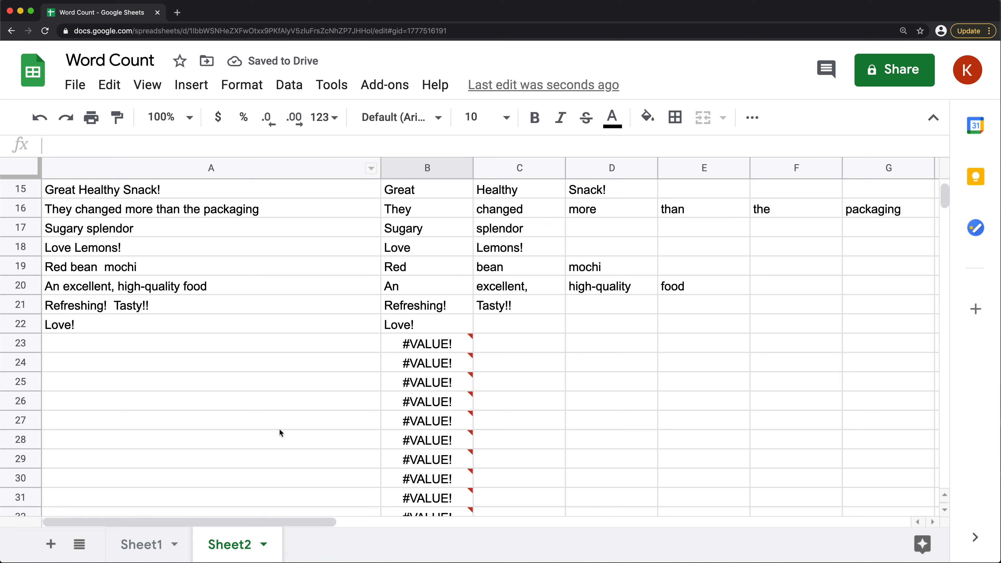
scroll(439, 291, "up", 7)
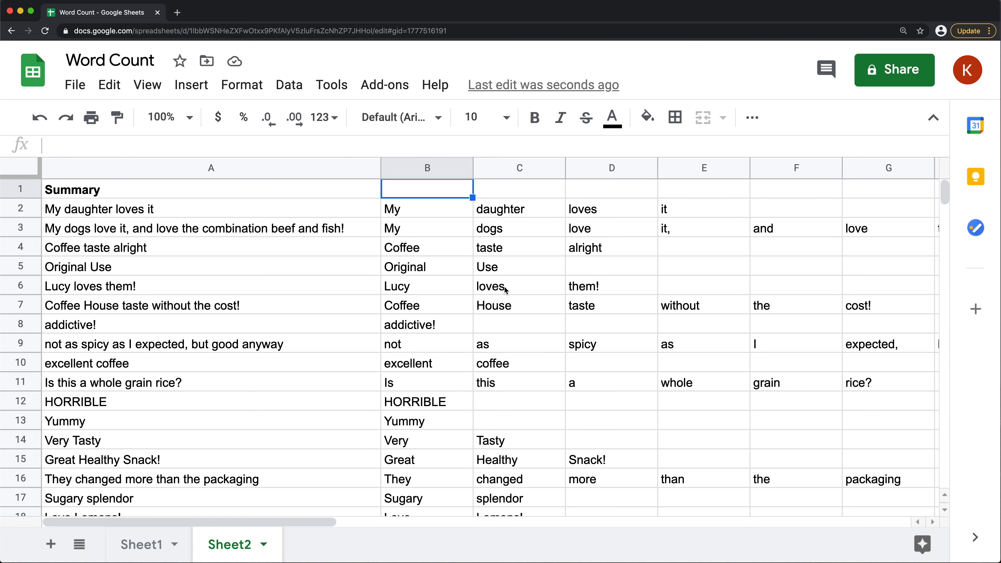
scroll(481, 369, "down", 2)
scroll(476, 305, "down", 6)
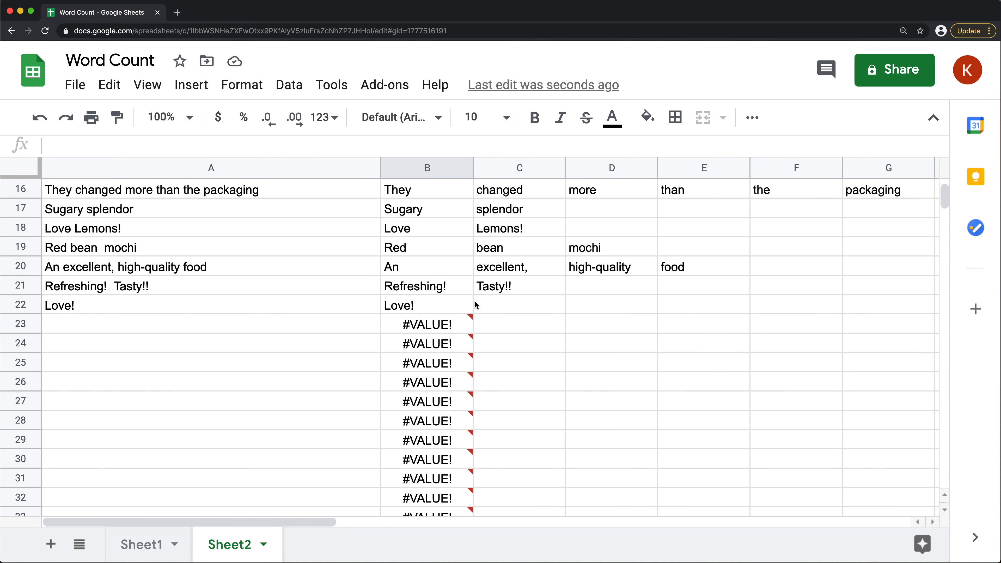
Wrap the SPLIT in B2's array formula with IFERROR, giving =ArrayFormula(IFERROR(SPLIT(A2:A," ")))
scroll(477, 305, "up", 8)
left_click(399, 207)
double_click(401, 206)
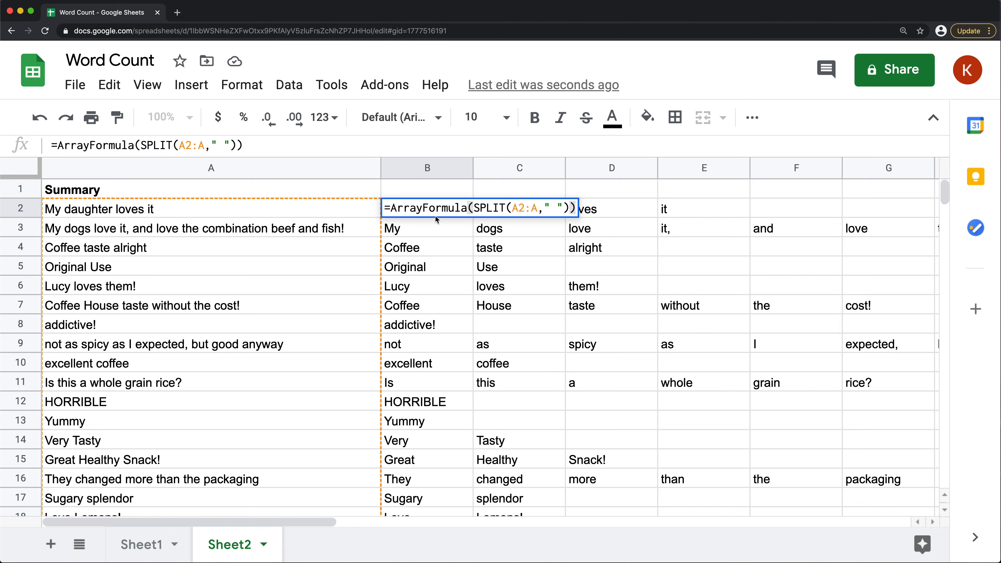
left_click(473, 208)
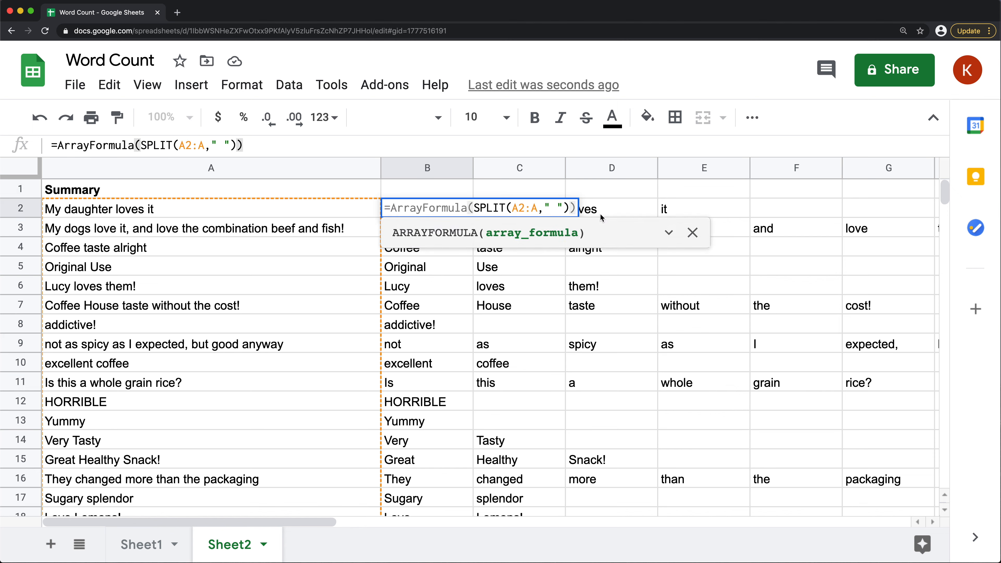
type("IFERRO")
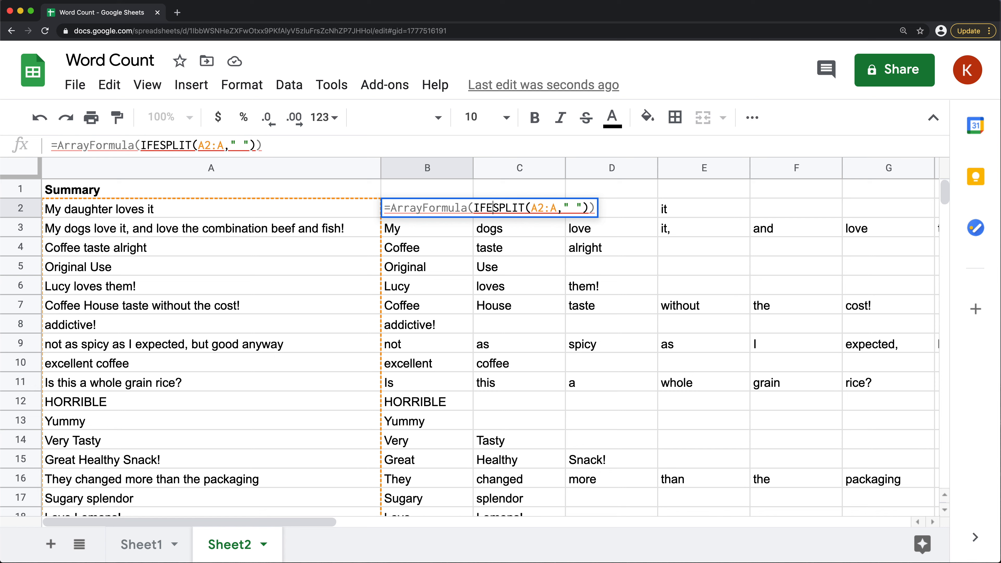
type("R(")
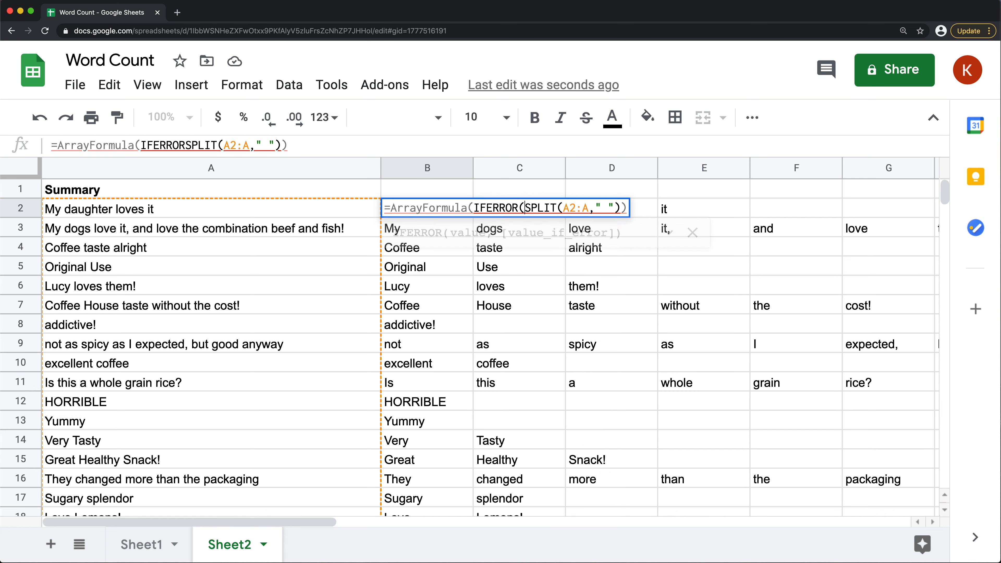
left_click(621, 208)
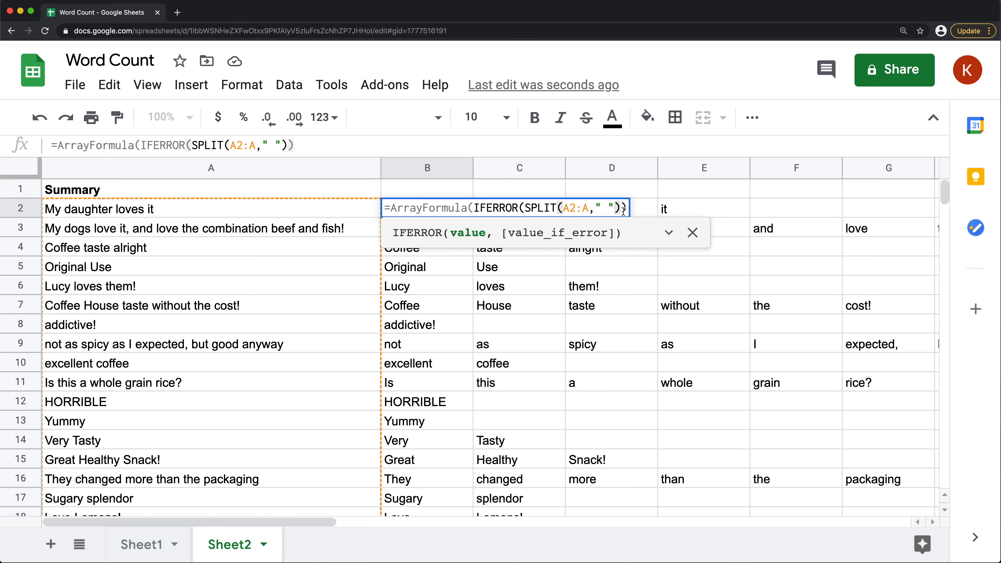
type(")")
key("Return")
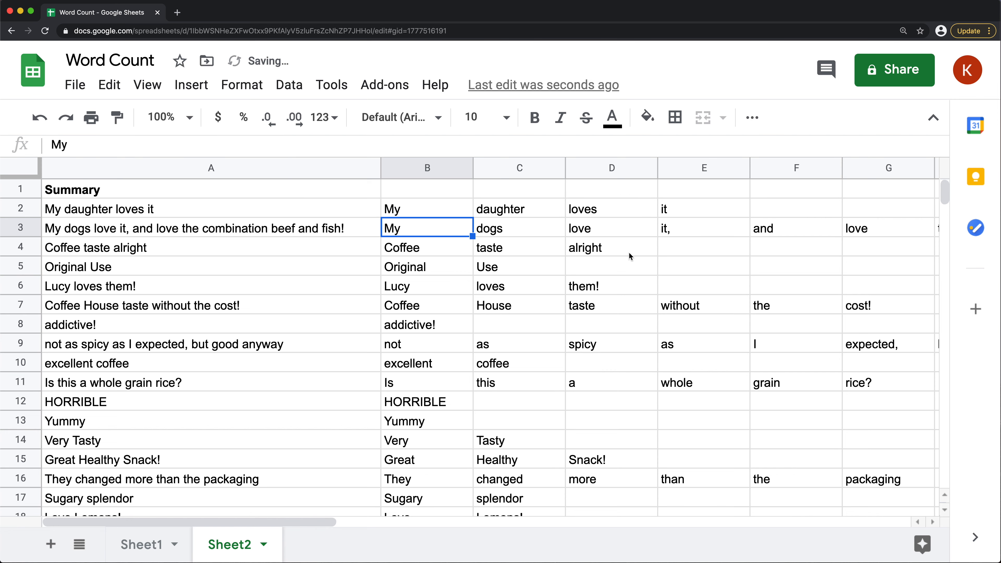
Check the column B cells beside the empty summary rows from B23 down
scroll(528, 334, "down", 5)
scroll(527, 344, "down", 4)
left_click_drag(419, 264, 426, 511)
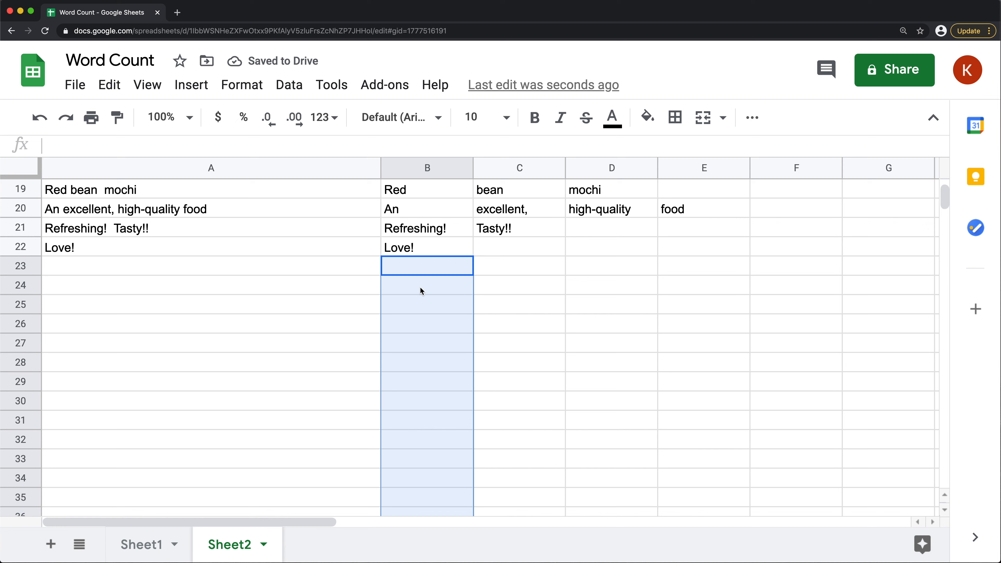
left_click(420, 271)
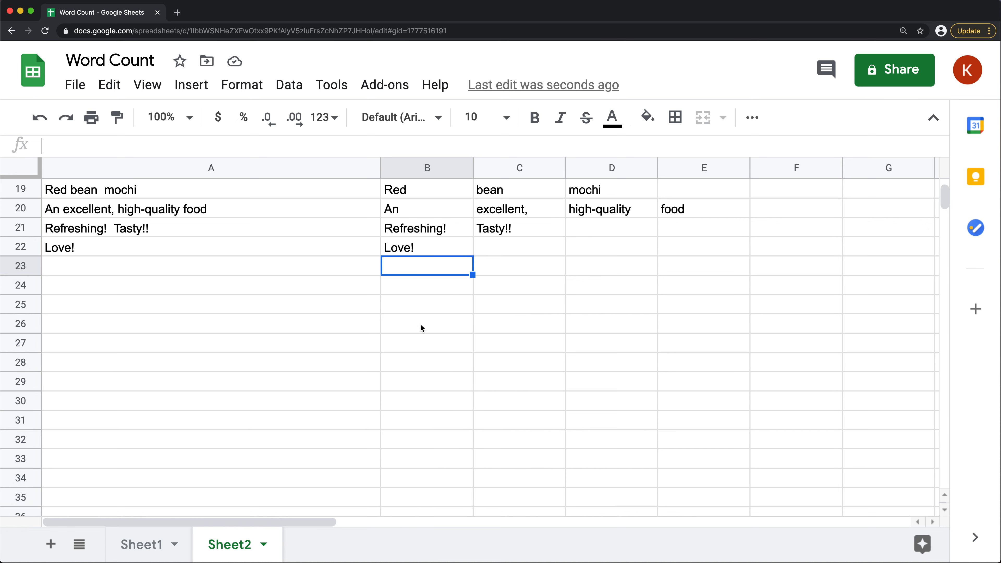
Enter =COUNTA(B23:B37) in B1 to count the cells beside the empty summary rows
scroll(422, 354, "up", 8)
left_click(417, 194)
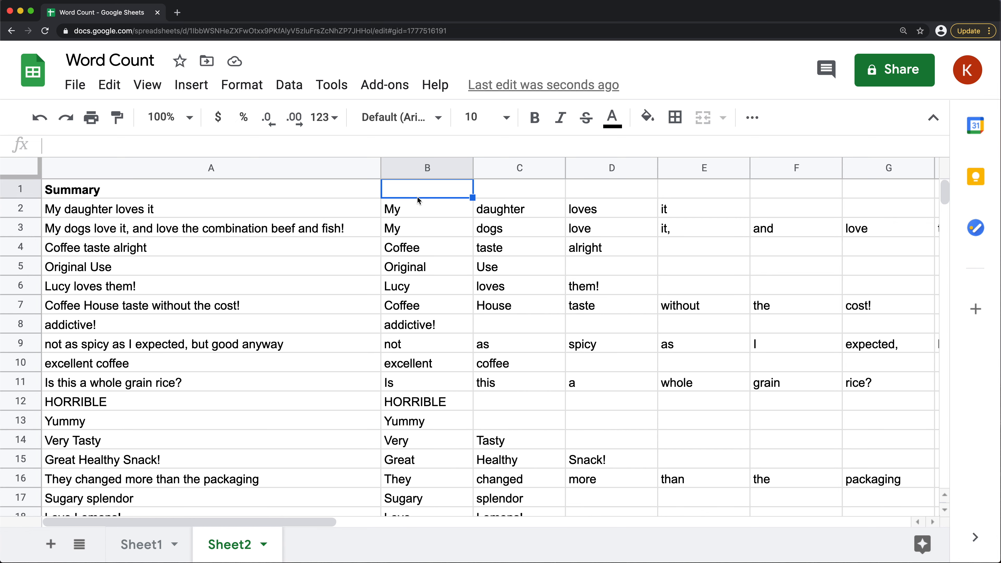
type("=")
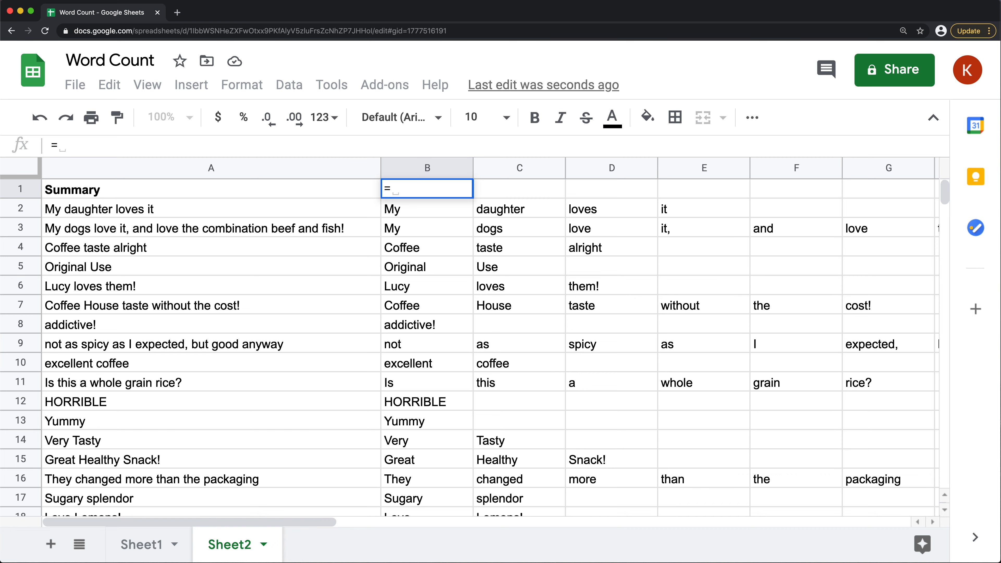
type("COUNTA(")
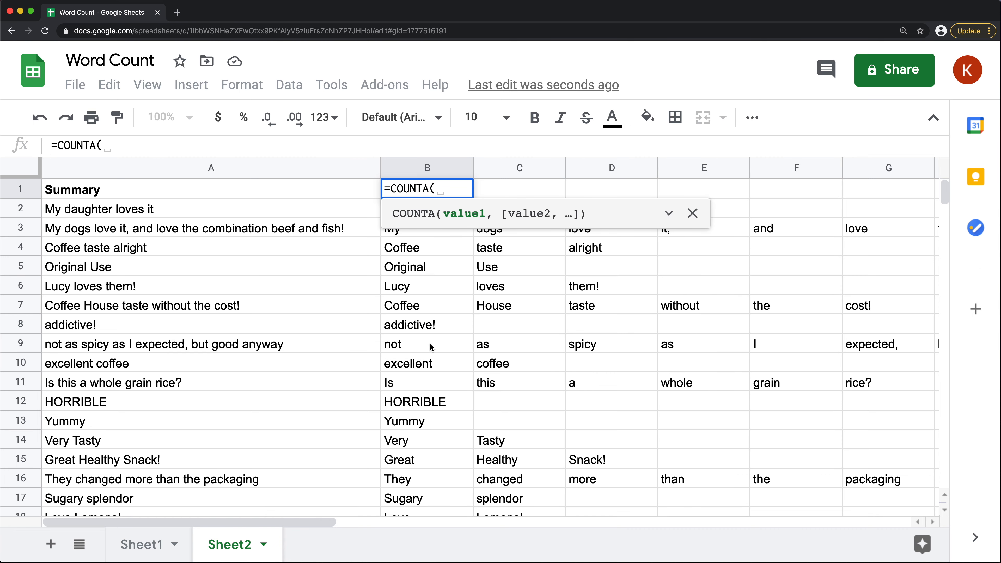
scroll(430, 345, "down", 5)
left_click_drag(412, 332, 440, 426)
type(")")
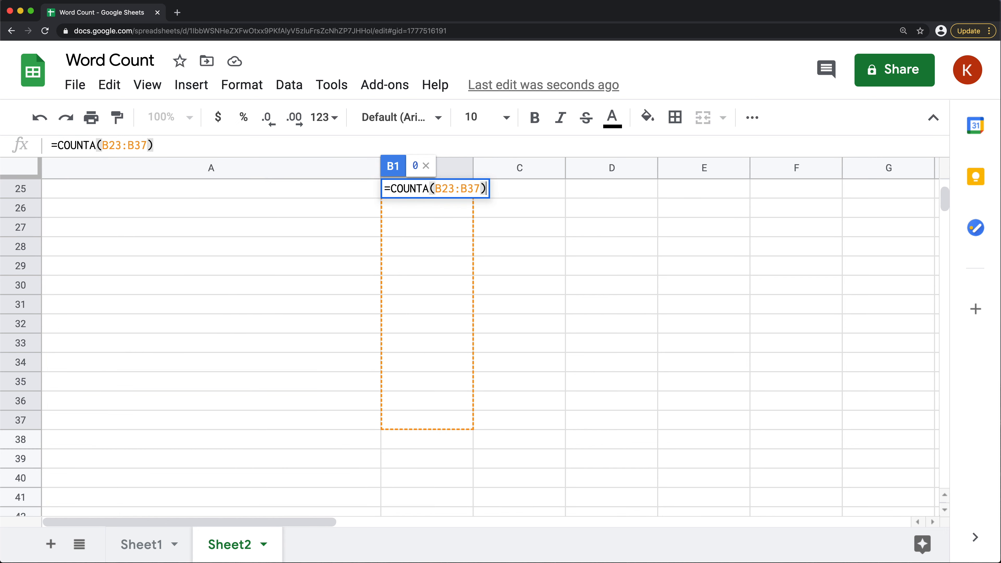
key("Return")
scroll(512, 379, "up", 1)
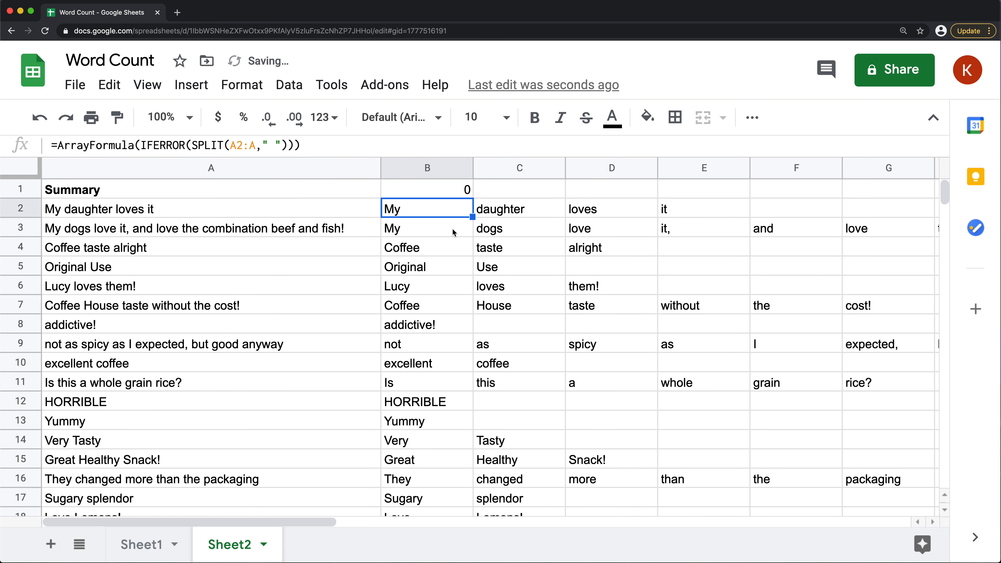
Clear the COUNTA(B23:B37) formula from B1
left_click(444, 190)
double_click(447, 192)
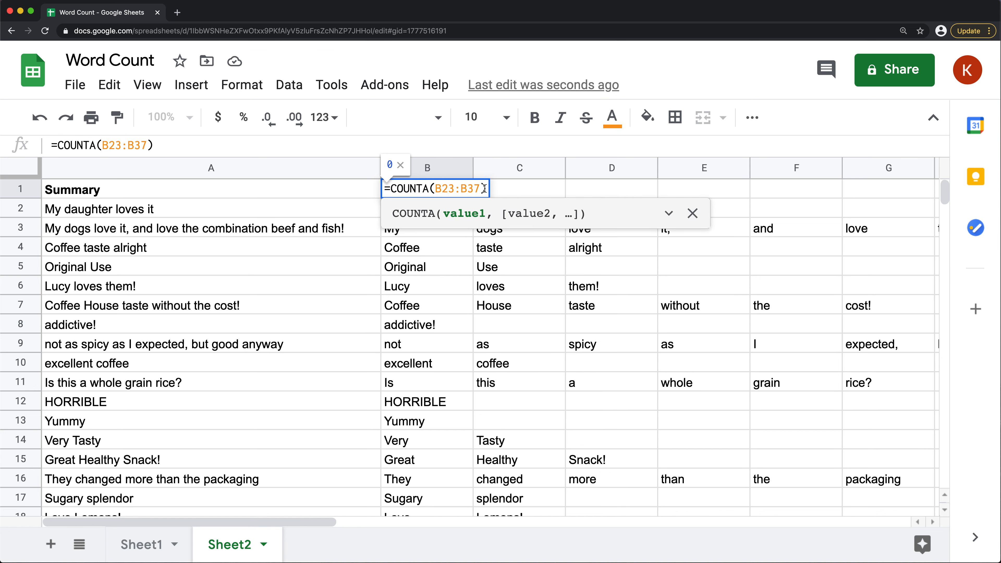
left_click_drag(483, 189, 312, 196)
key("BackSpace")
key("Return")
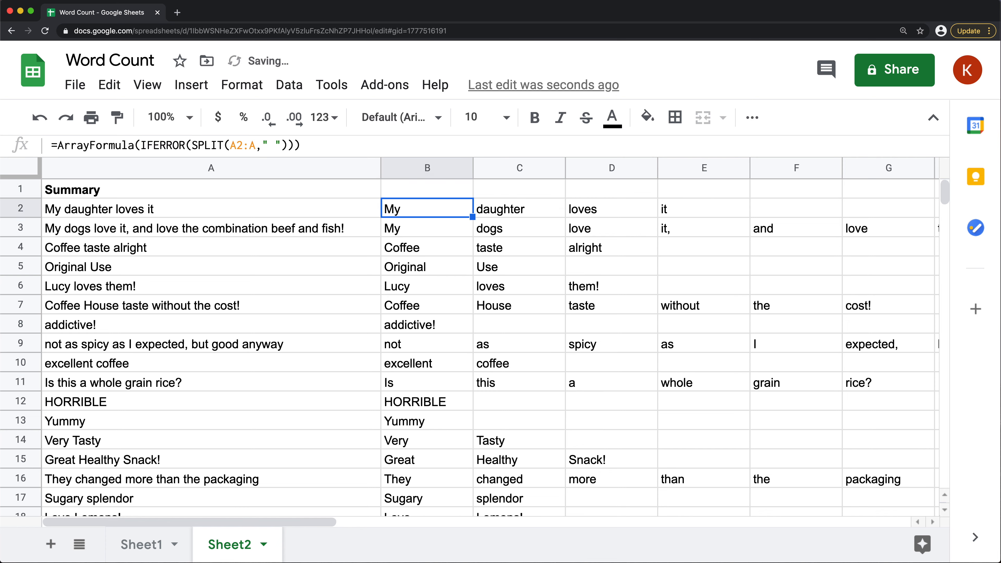
Wrap the IFERROR part of the B2 formula in COUNTA, giving =ArrayFormula(COUNTA(IFERROR(SPLIT(A2:A," "))))
double_click(412, 209)
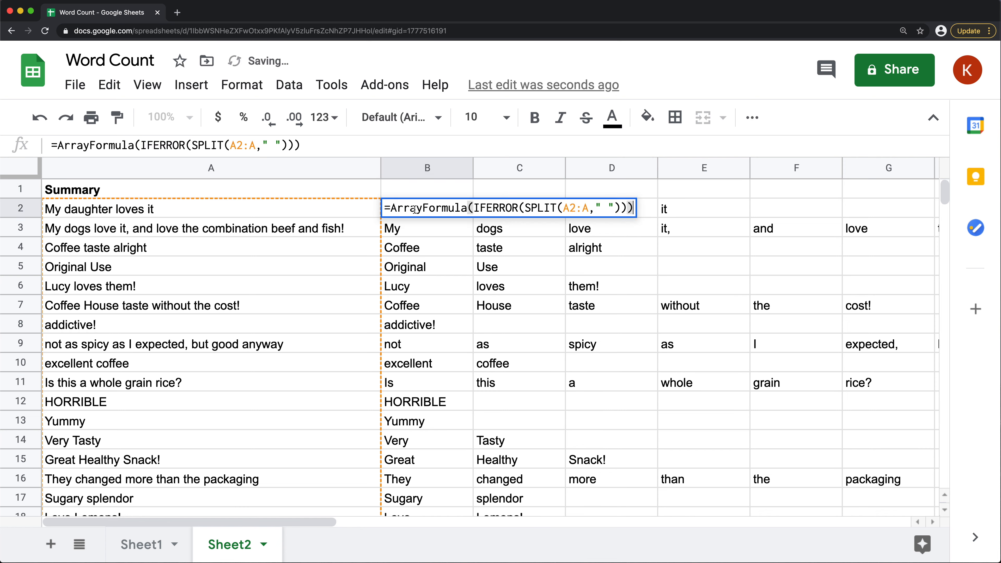
left_click(474, 207)
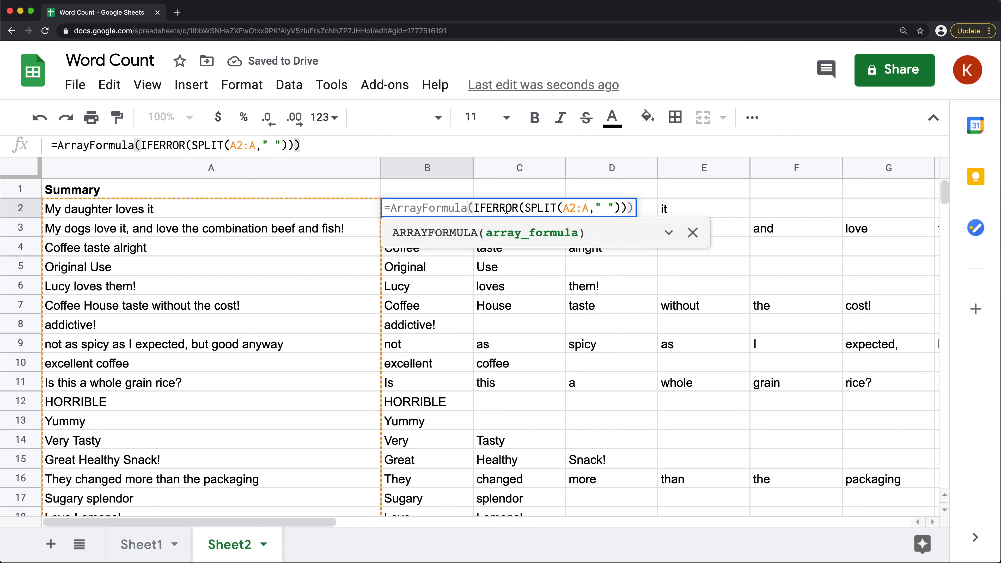
type("COUNTA(")
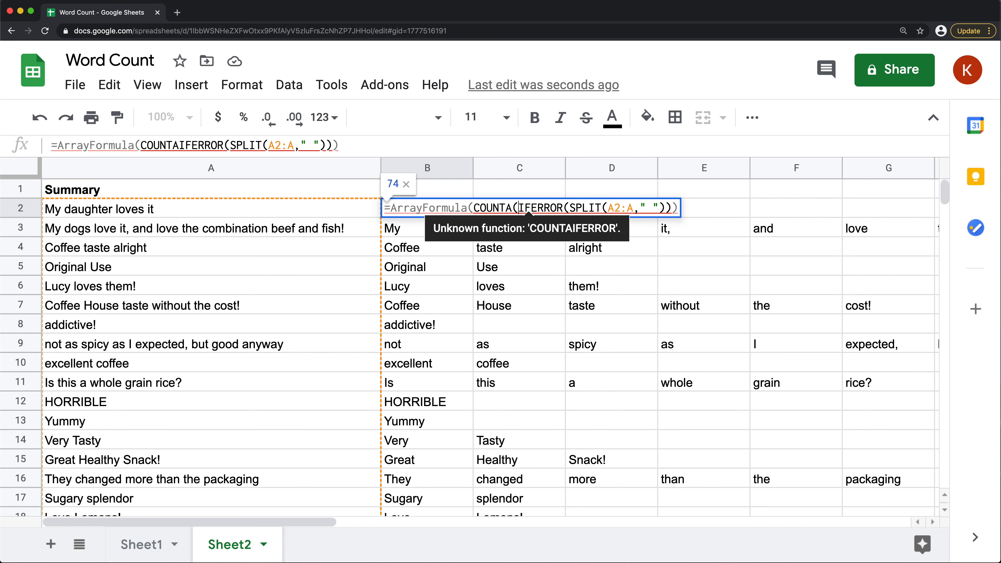
left_click(667, 205)
type(")")
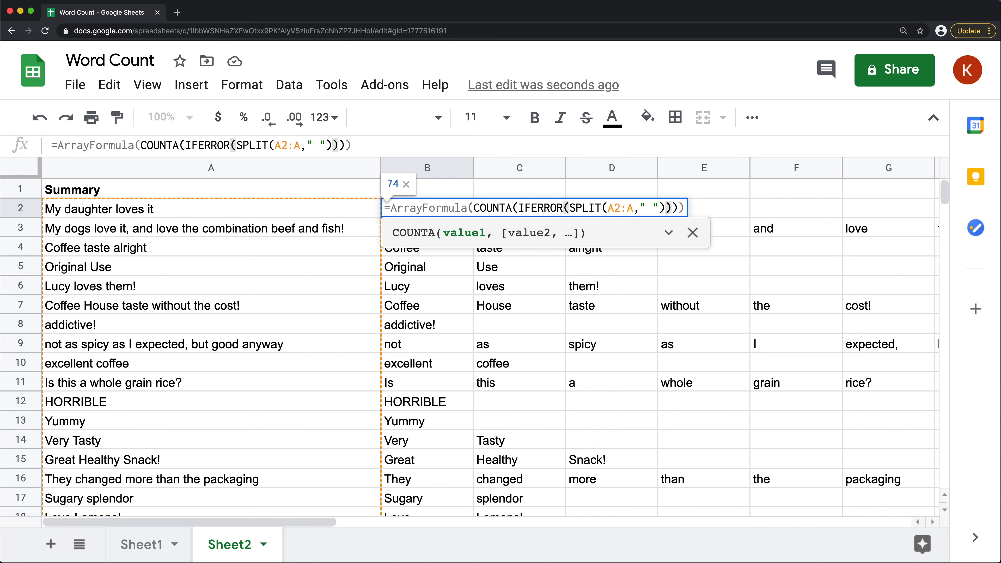
key("Return")
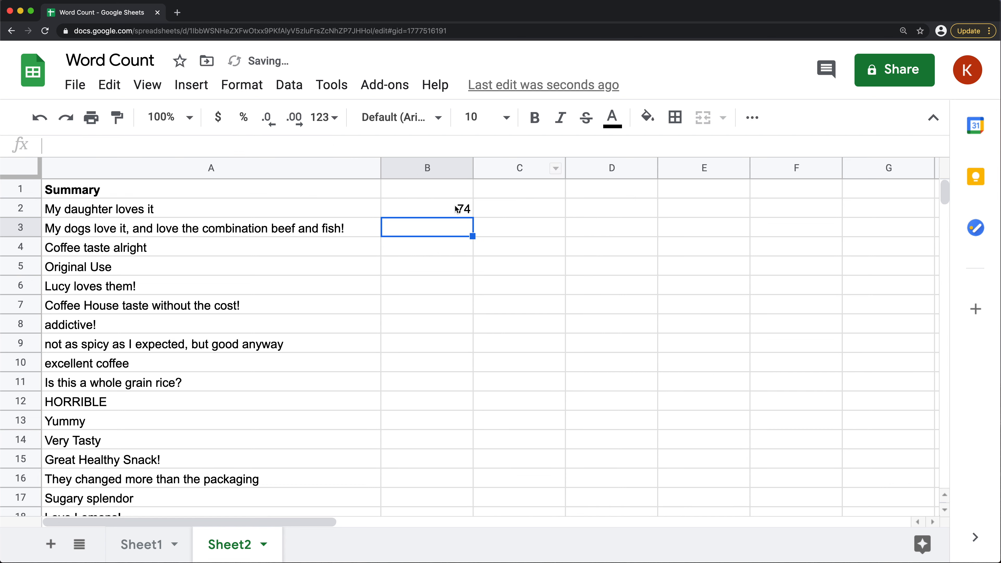
Move the total word-count formula from B2 to B1, leaving B2 empty
double_click(443, 209)
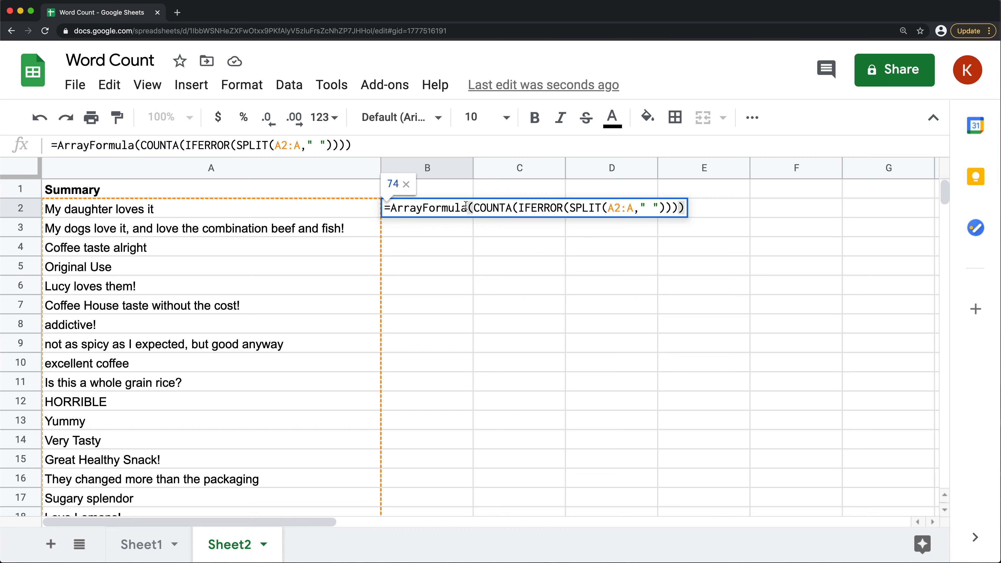
triple_click(443, 206)
key("ctrl+c")
key("BackSpace")
left_click(434, 193)
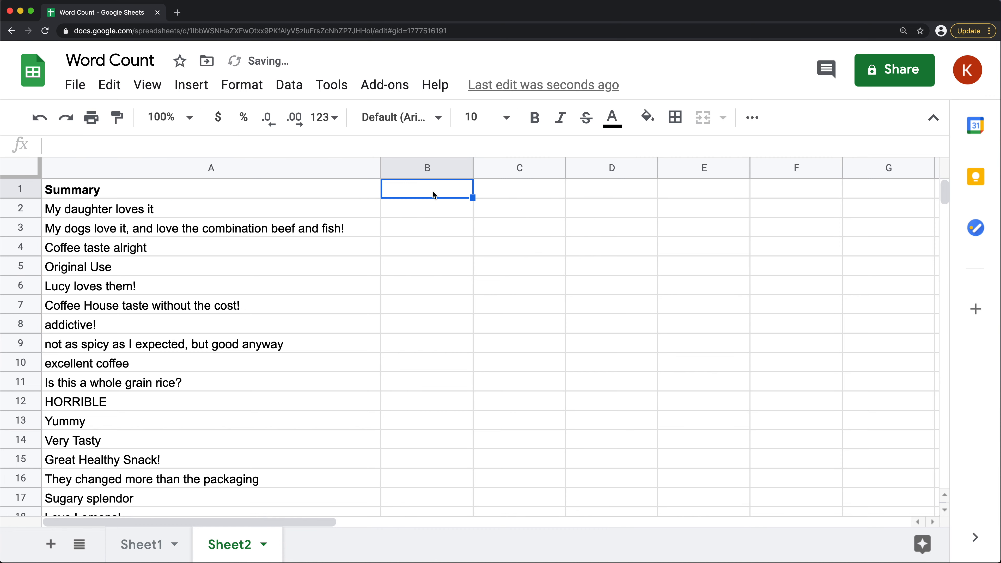
key("ctrl+v")
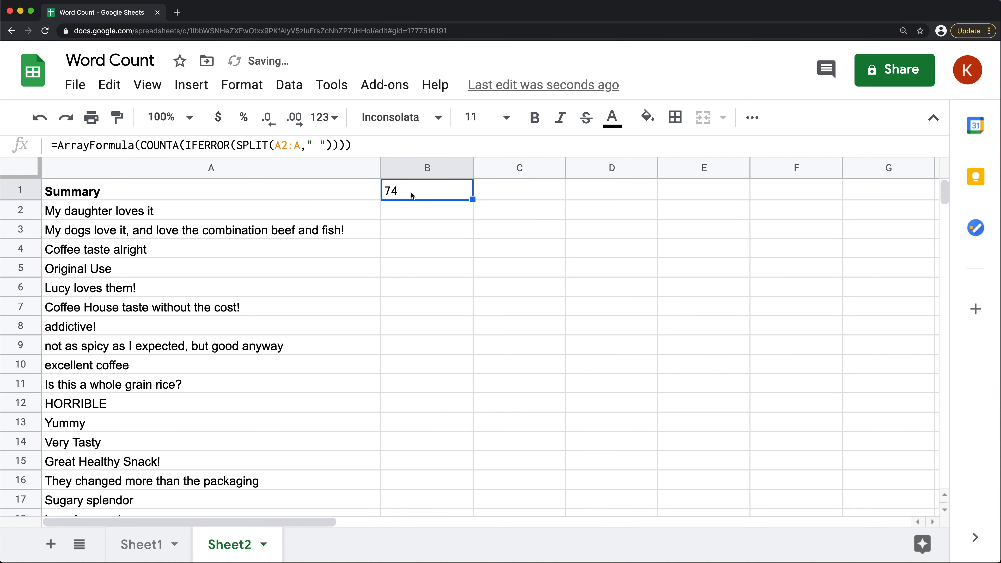
double_click(412, 195)
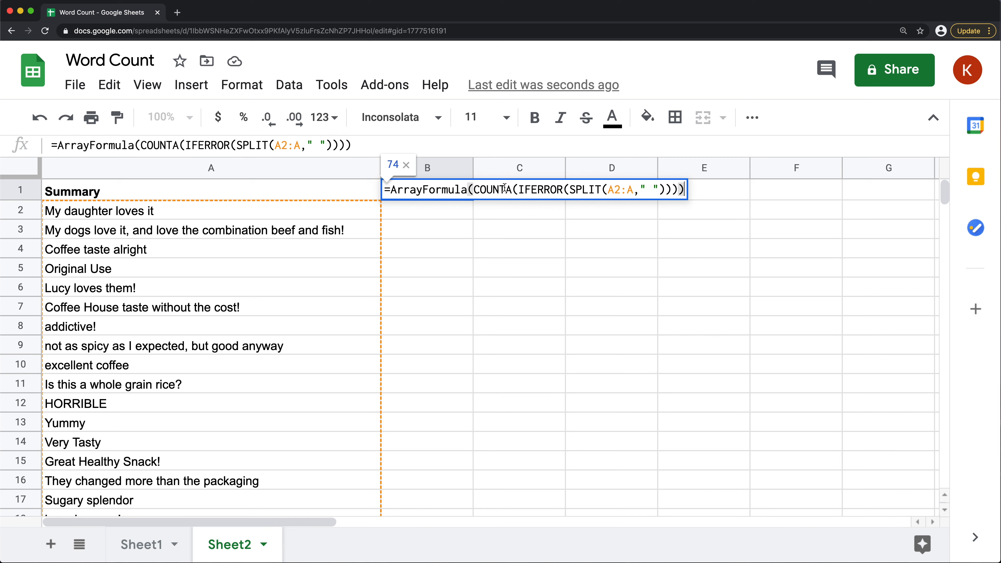
key("Return")
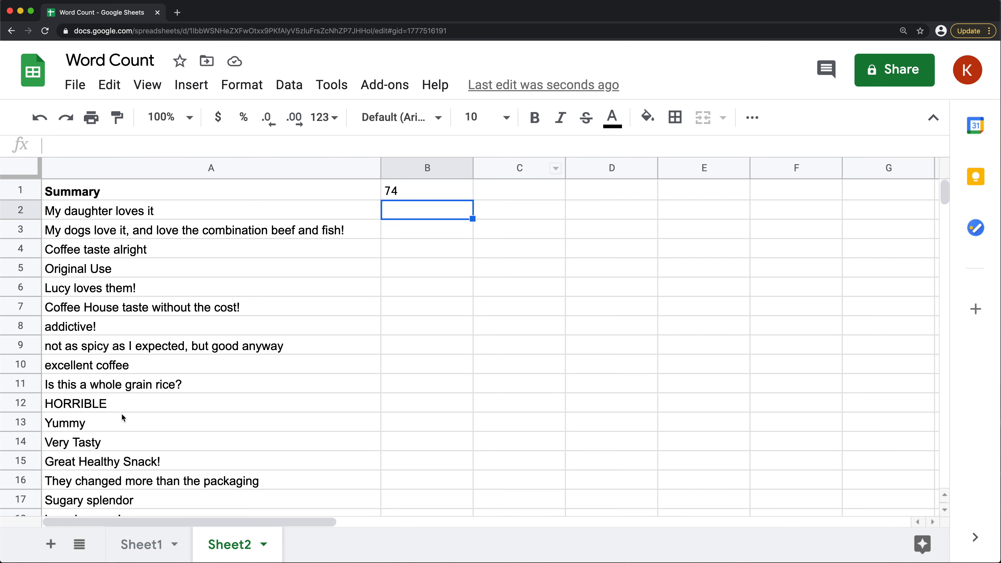
Append the word "thanks" to the summary in A10 so it reads "excellent coffee thanks"
double_click(145, 365)
type("thamks")
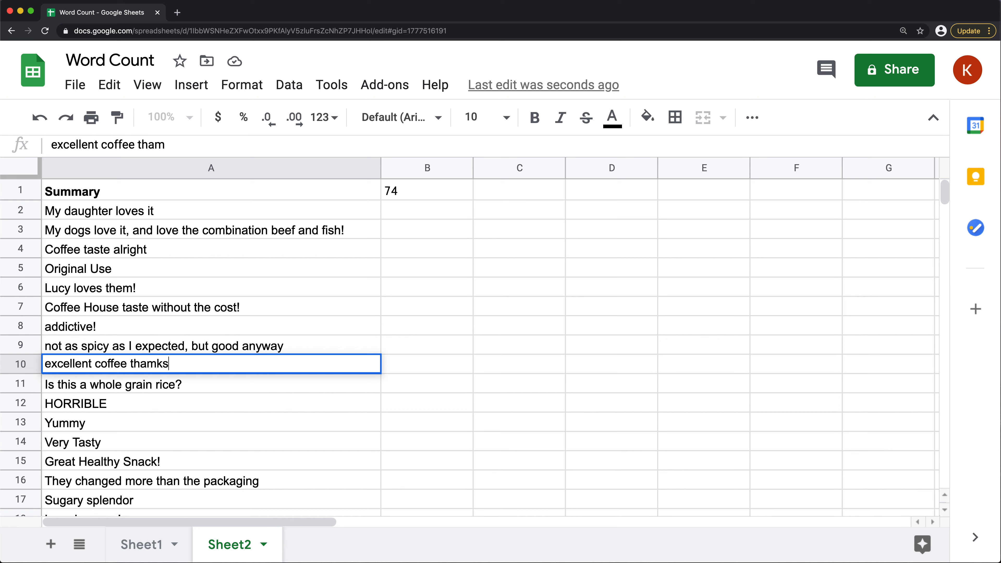
key("BackSpace")
key("BackSpace")
key("BackSpace")
type("nks")
key("Return")
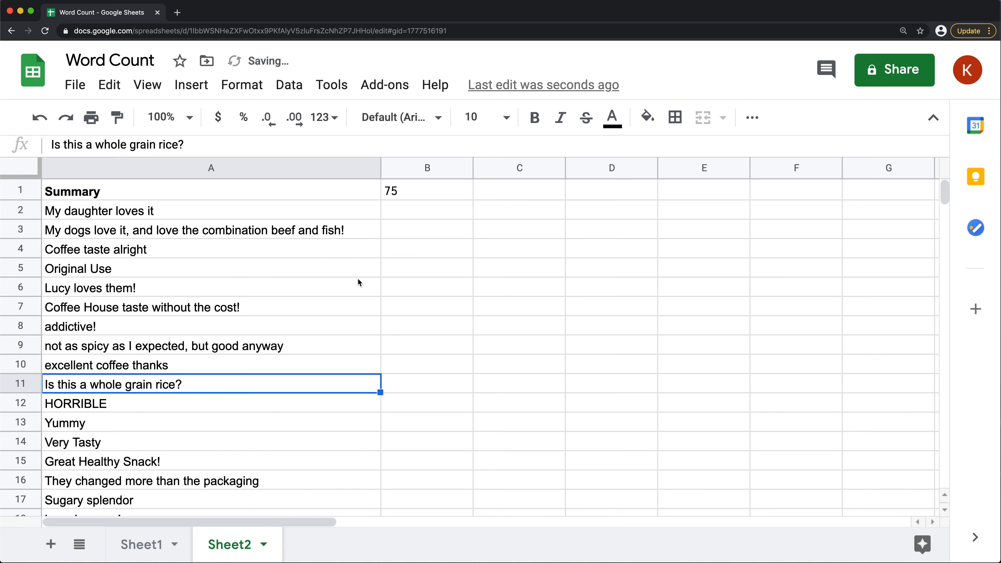
Review the total word-count formula in B1 and delete it
left_click(425, 191)
left_click(455, 210)
left_click(458, 196)
double_click(459, 198)
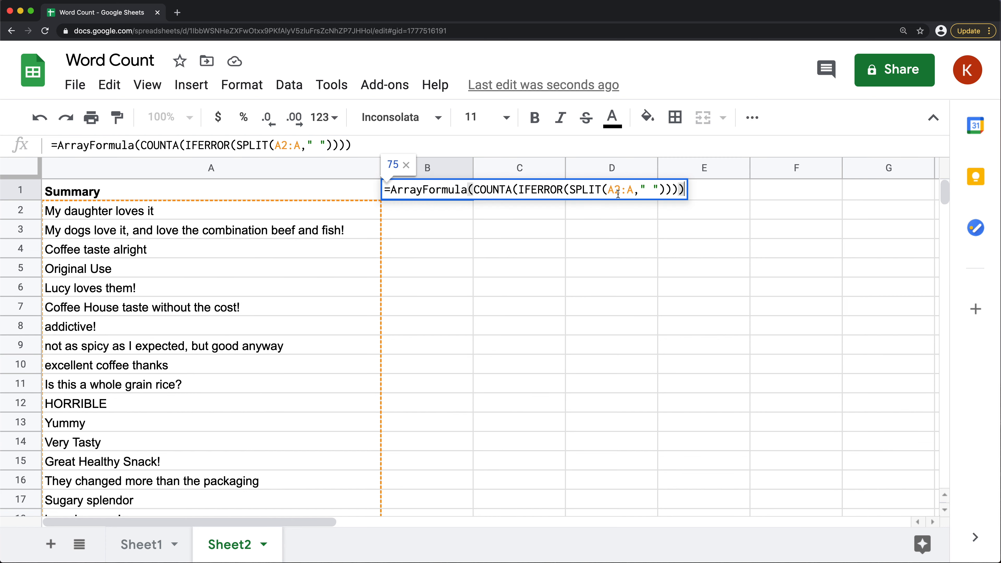
key("Escape")
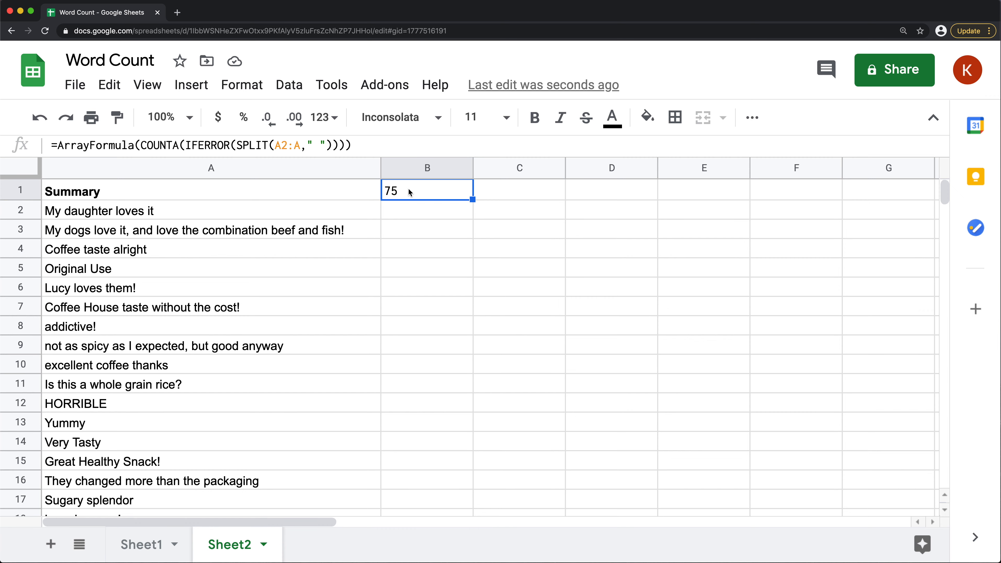
key("Delete")
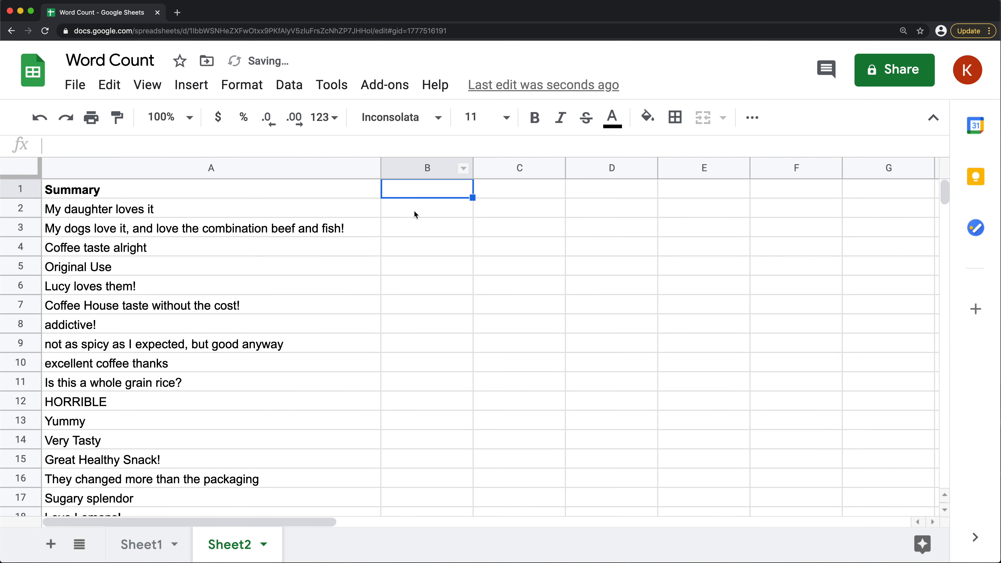
Examine the summaries in column A for repeated words such as "love" and "coffee" and how they are written
left_click(414, 212)
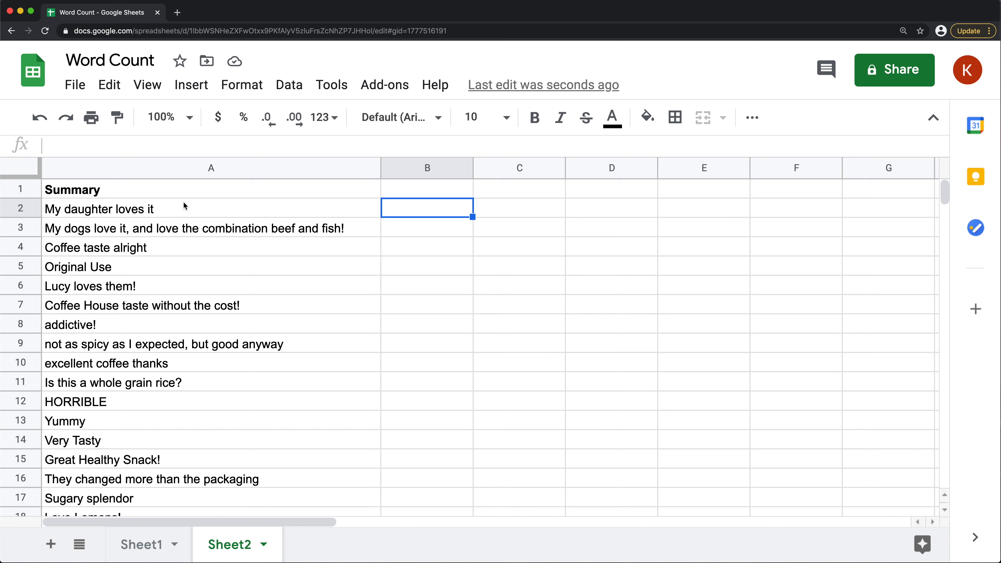
scroll(176, 415, "down", 4)
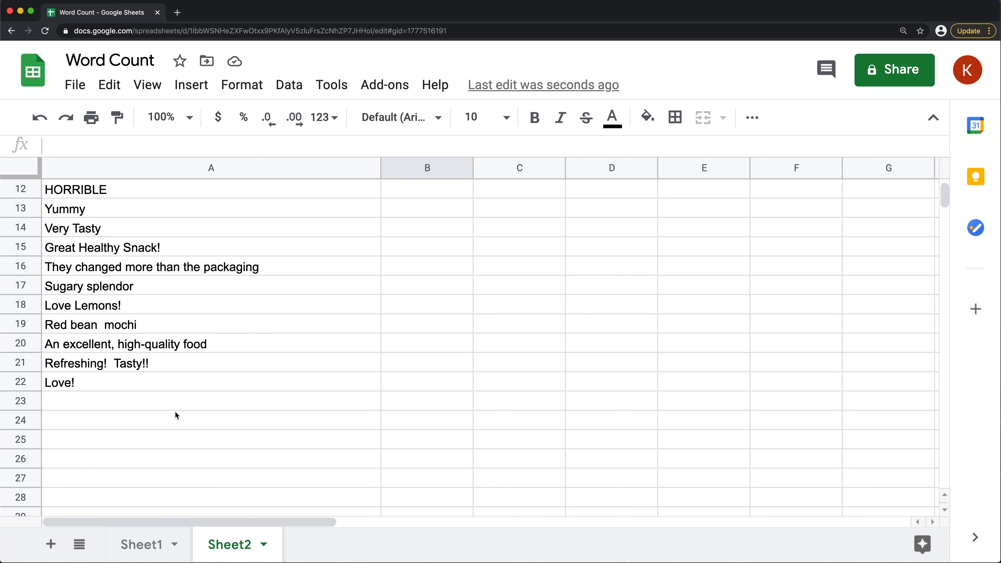
scroll(161, 333, "up", 4)
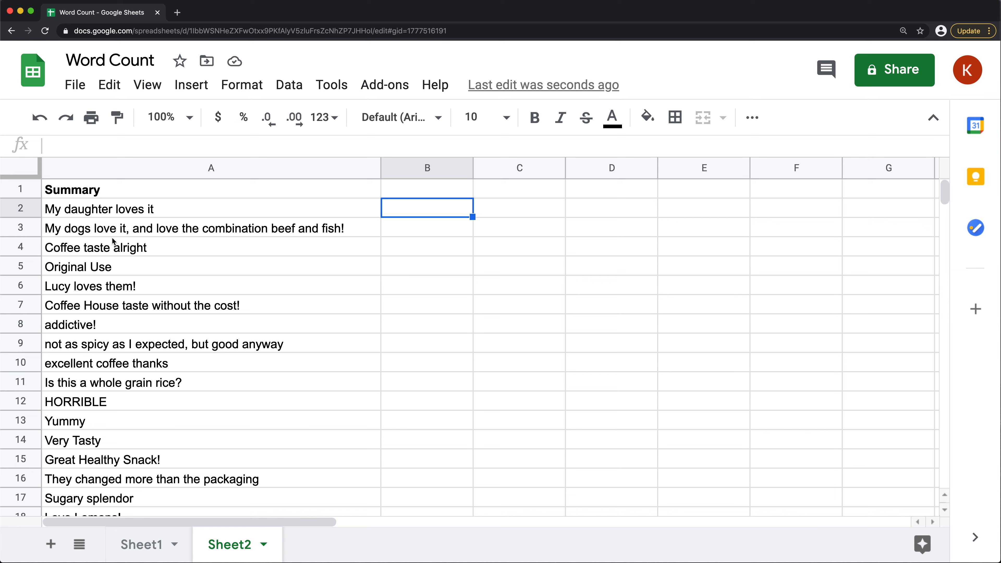
left_click(54, 253)
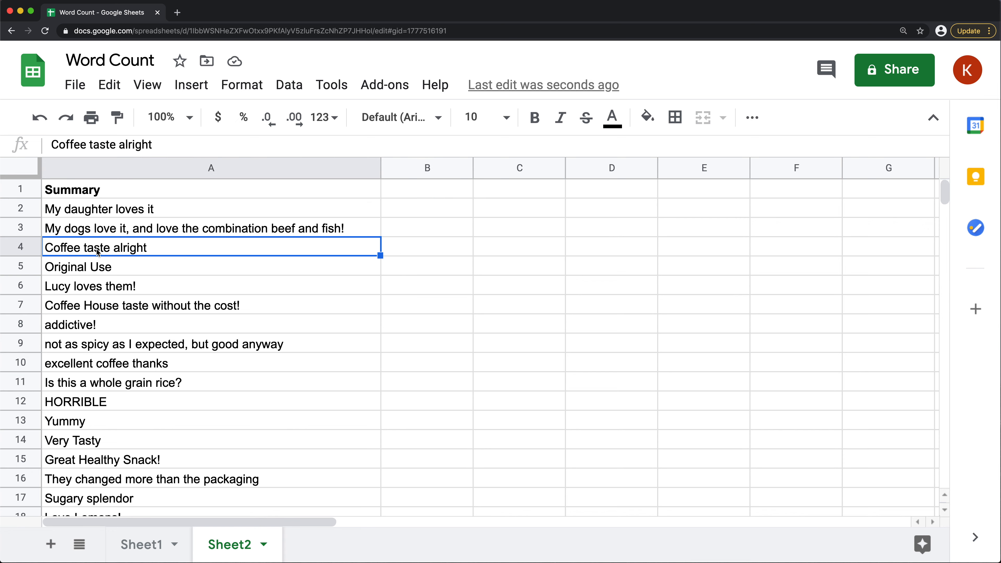
scroll(225, 322, "down", 2)
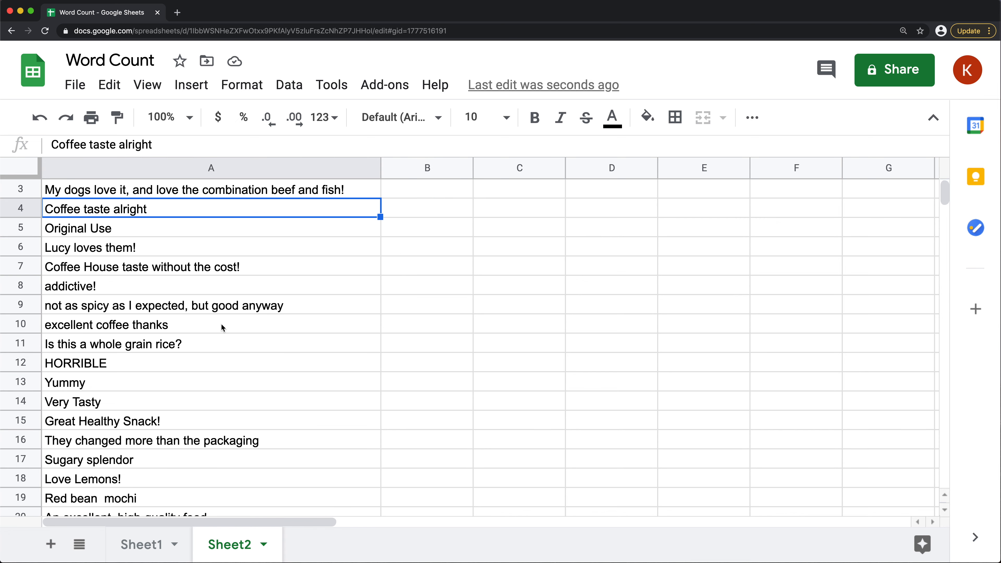
scroll(159, 298, "down", 6)
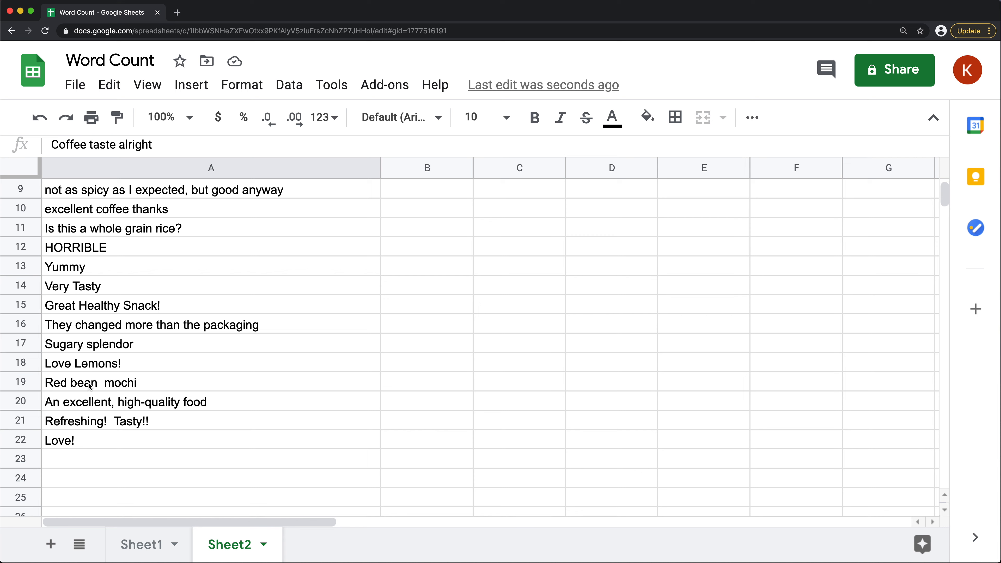
left_click(59, 370)
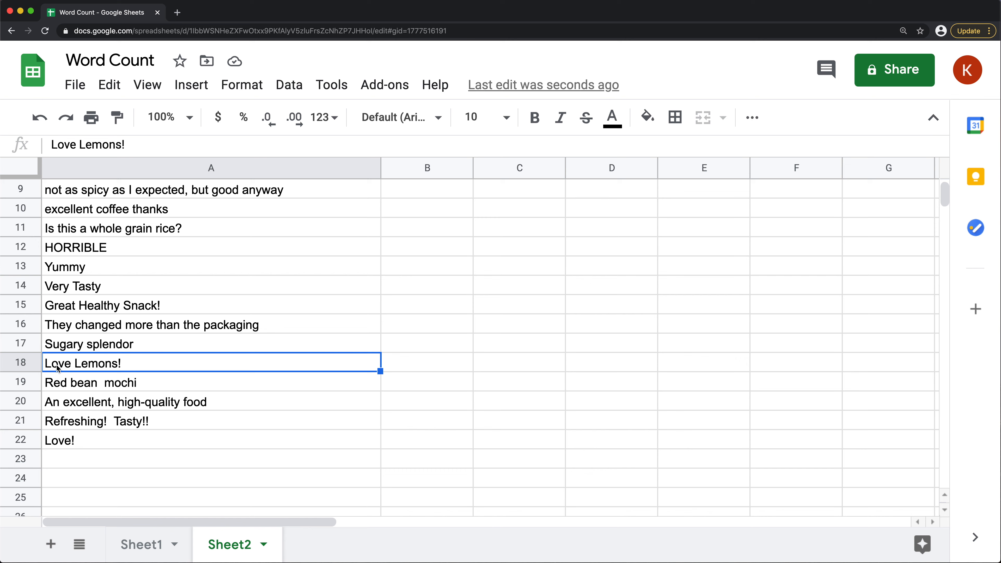
left_click(80, 439)
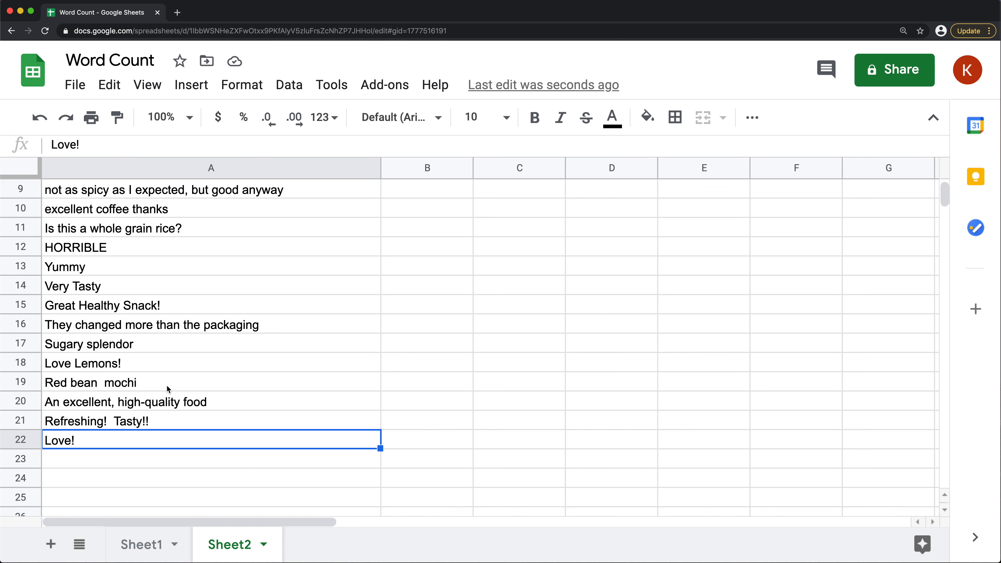
scroll(167, 385, "up", 3)
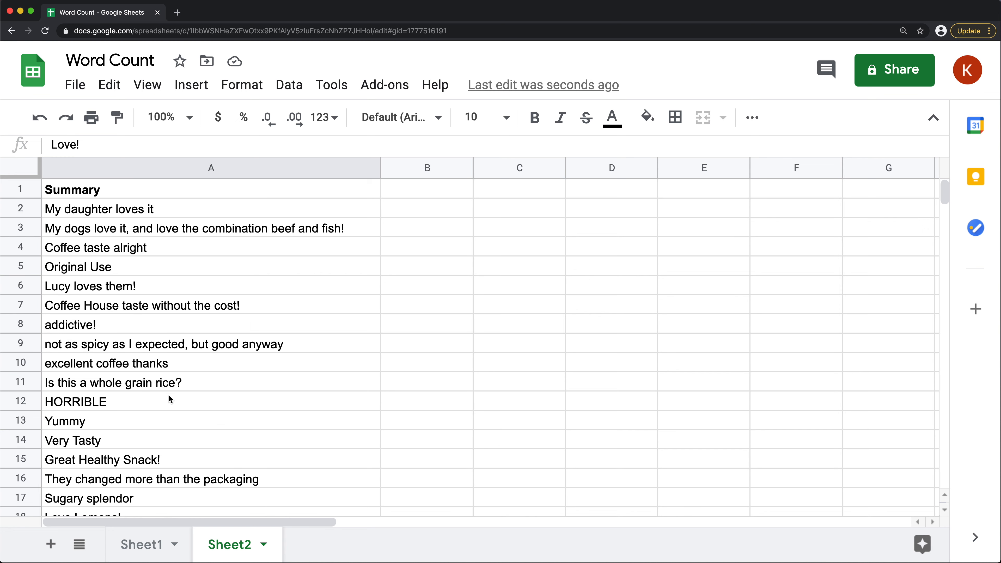
Split the A2 summary into words in B2 with =SPLIT(A2," ") and fill the formula down through row 22
left_click(396, 211)
type("=SPL")
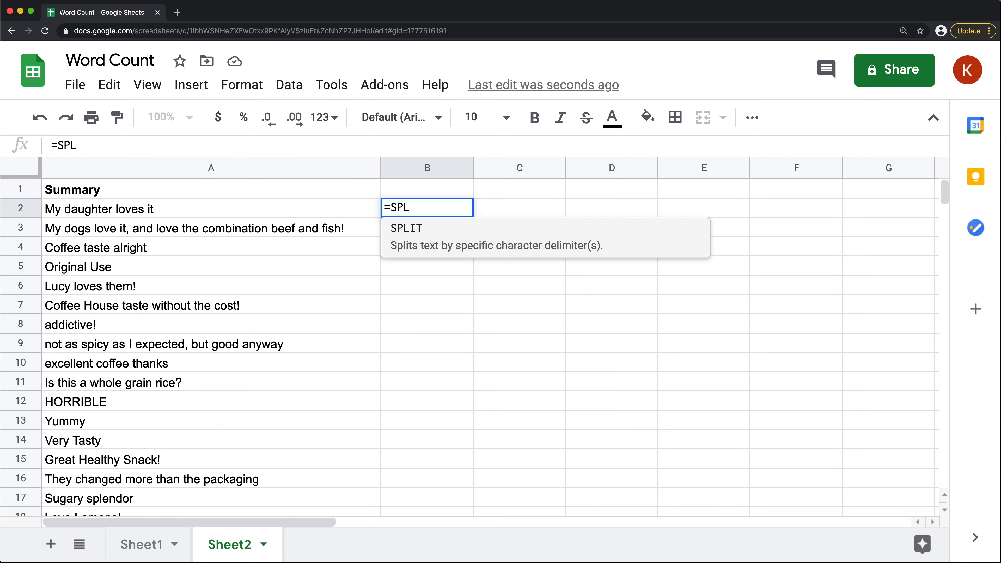
type("IT(")
left_click(140, 209)
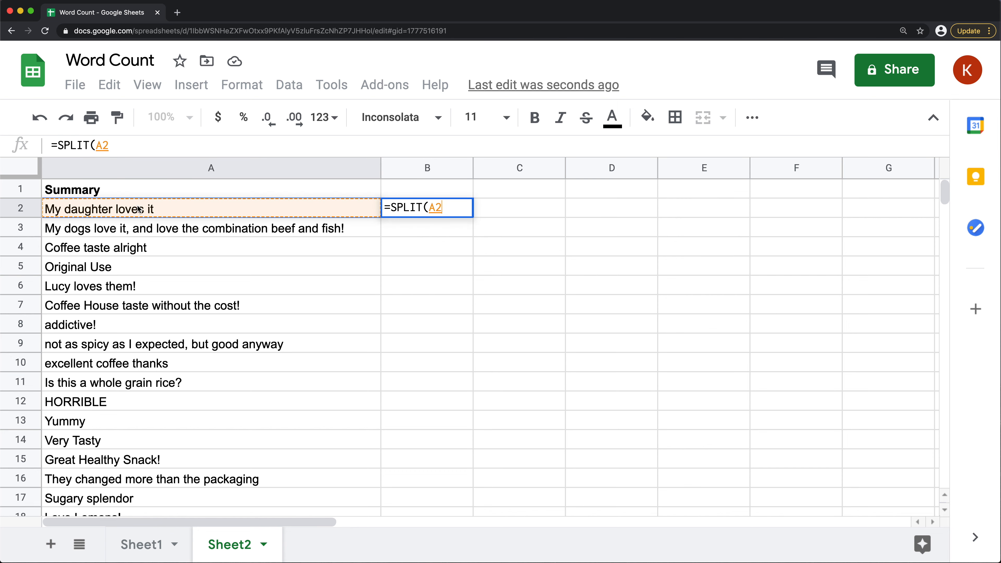
type(",\" \")")
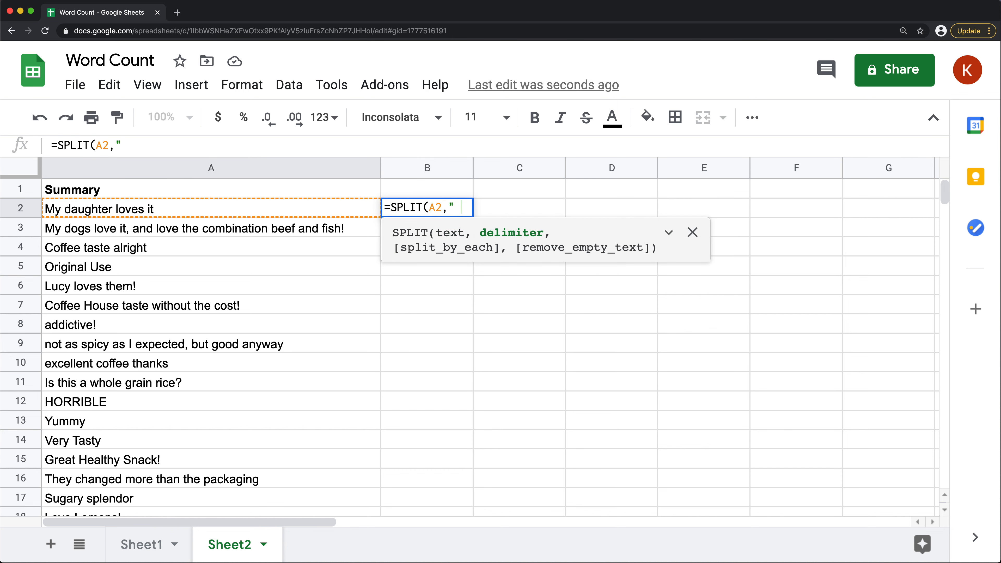
key("Return")
left_click(454, 215)
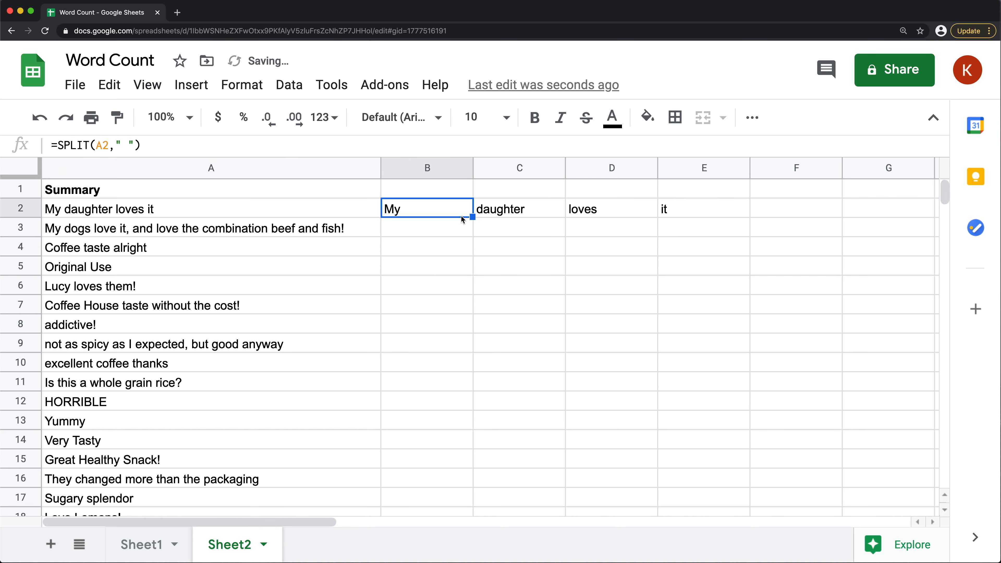
double_click(473, 217)
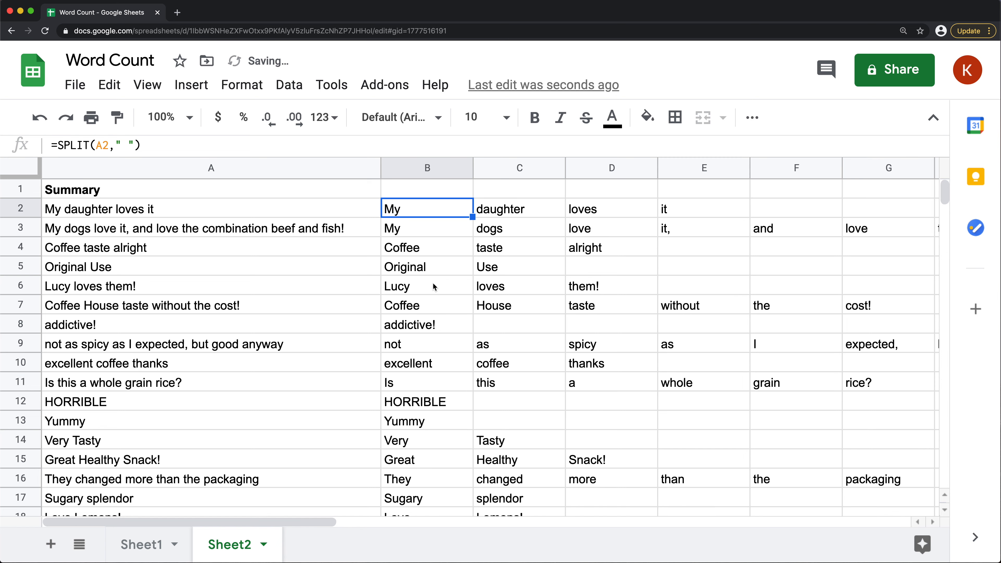
Examine the split words for variants of "love", differences in capitalization, and punctuation attached to words such as "expected,"
left_click(586, 226)
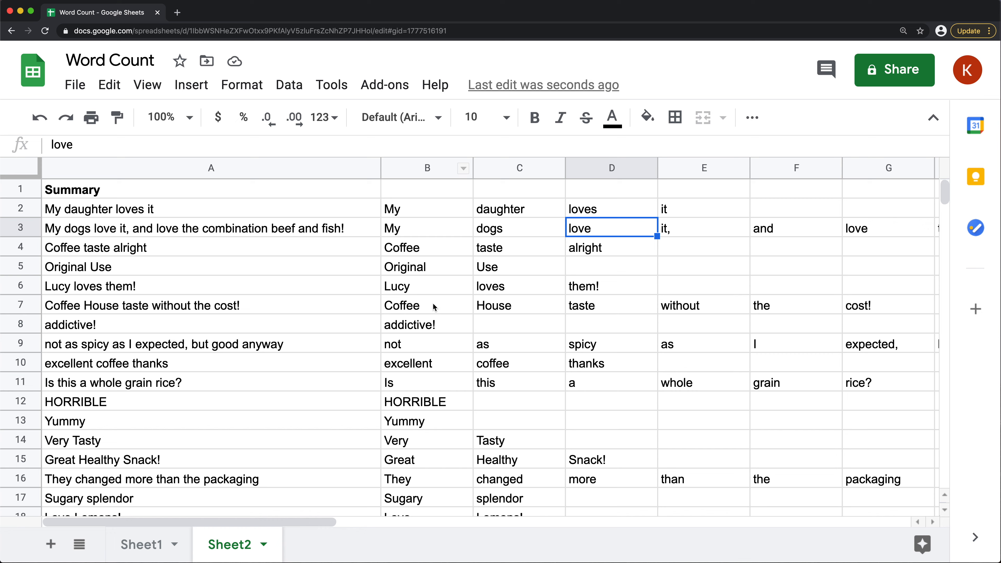
left_click(591, 212)
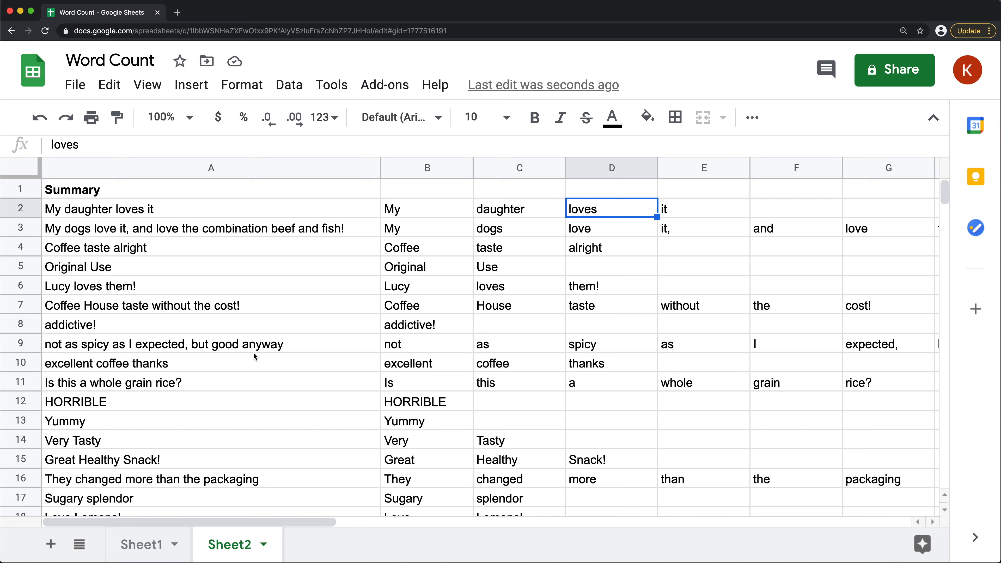
scroll(254, 354, "down", 2)
scroll(268, 353, "down", 3)
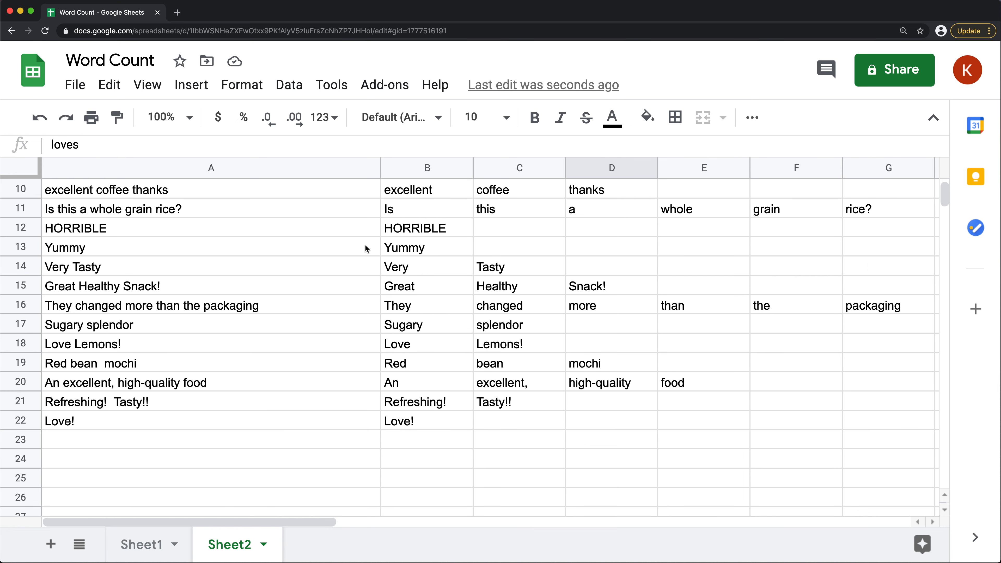
left_click(416, 428)
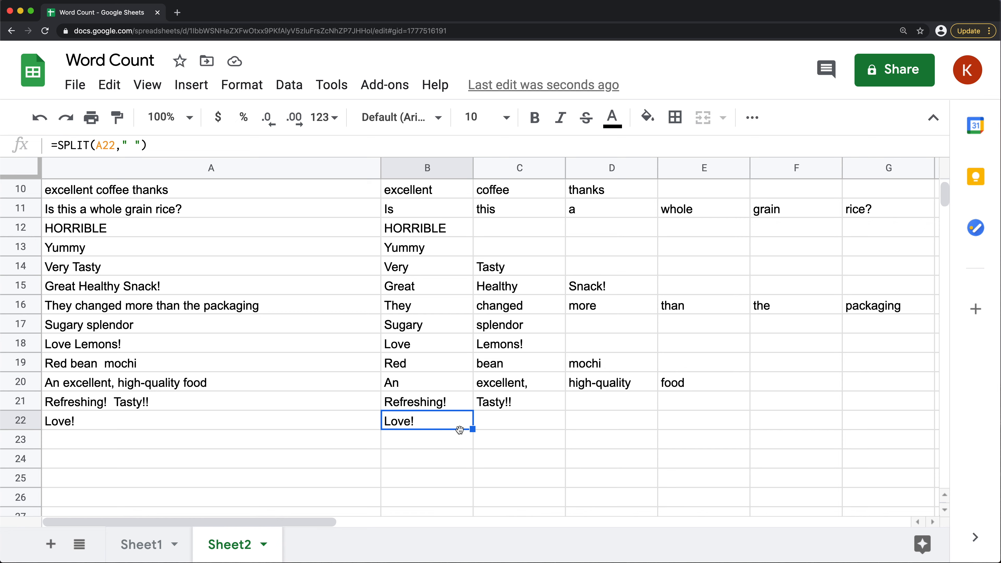
scroll(418, 296, "up", 5)
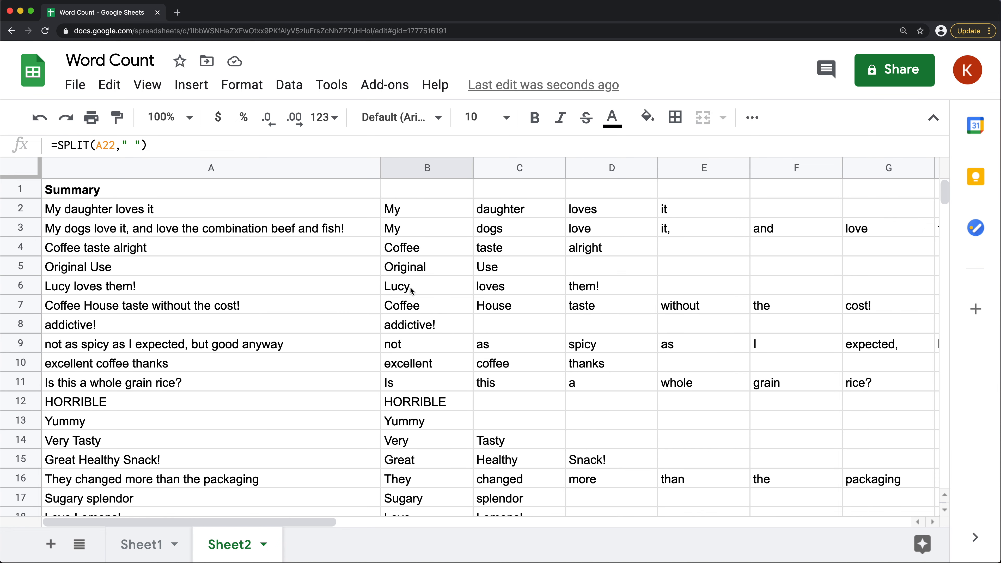
left_click(589, 227)
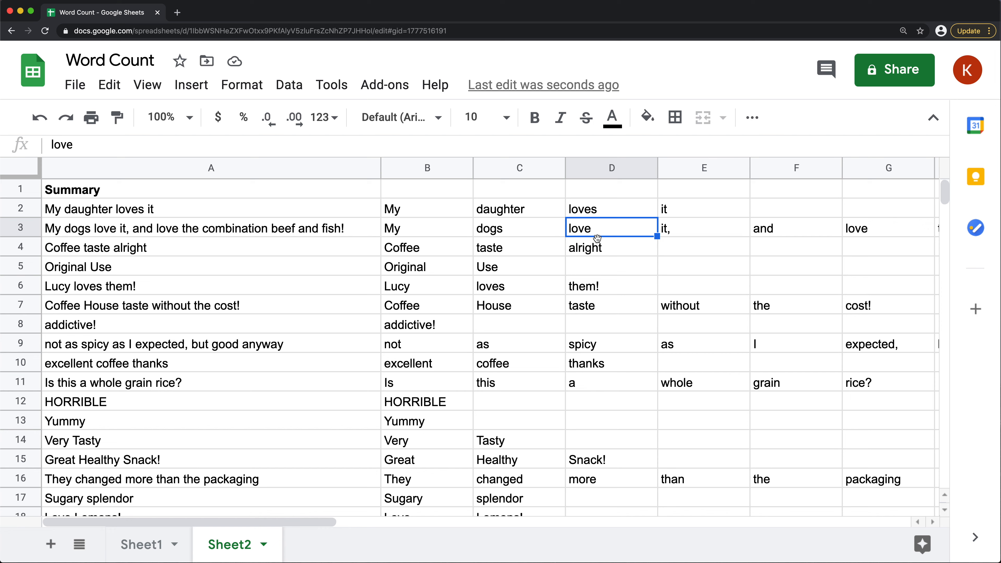
scroll(256, 395, "down", 1)
scroll(254, 395, "down", 3)
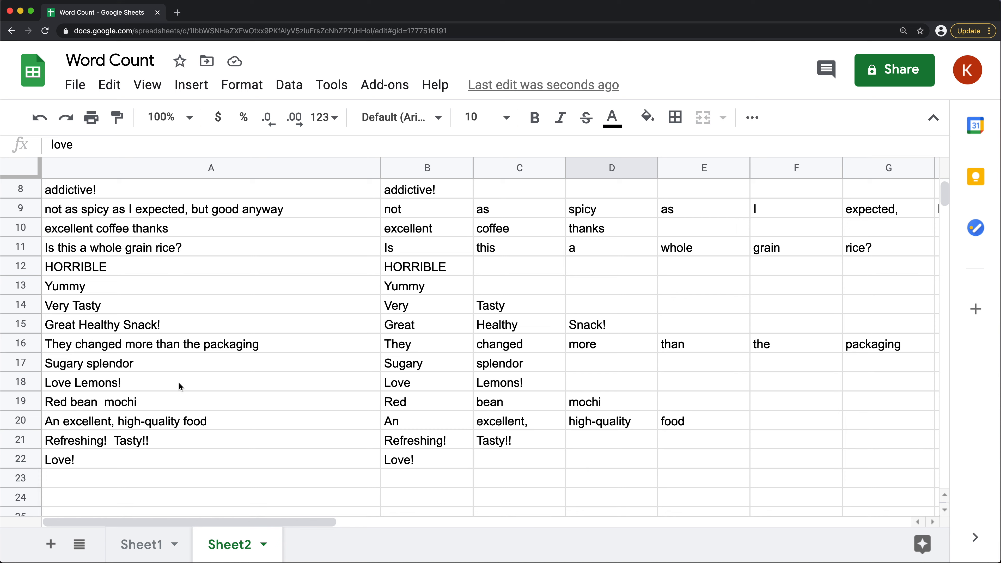
left_click(180, 247)
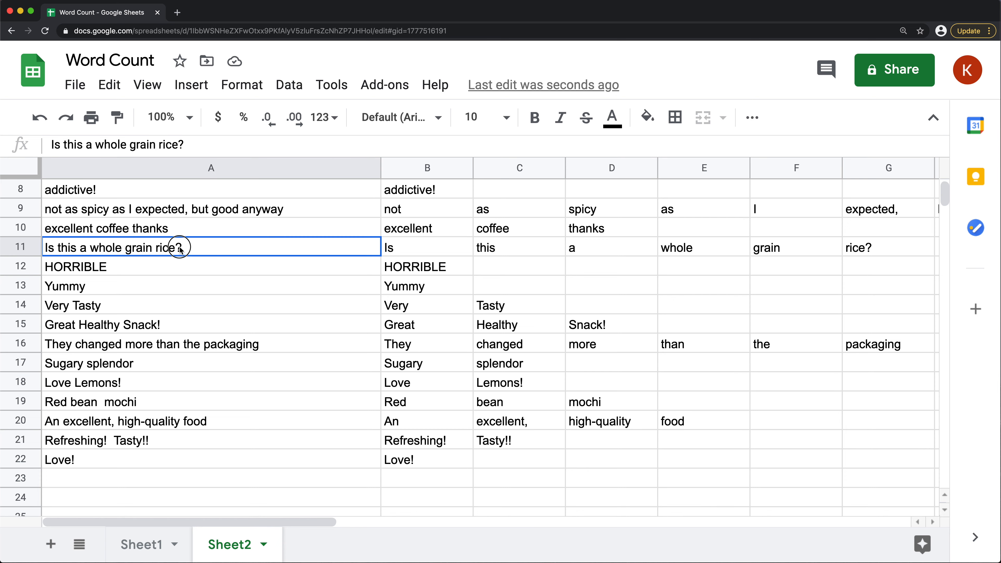
scroll(193, 267, "up", 2)
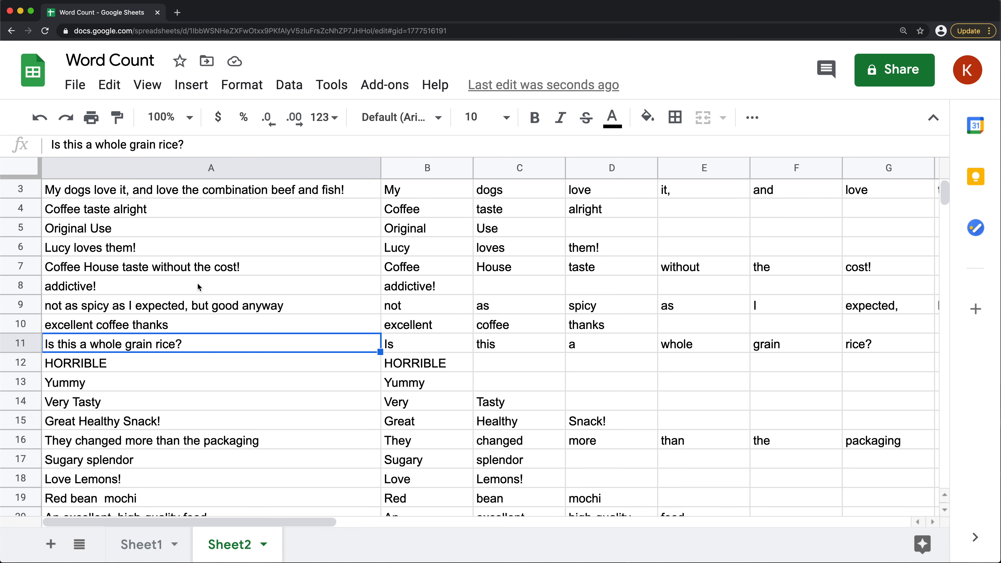
left_click(178, 311)
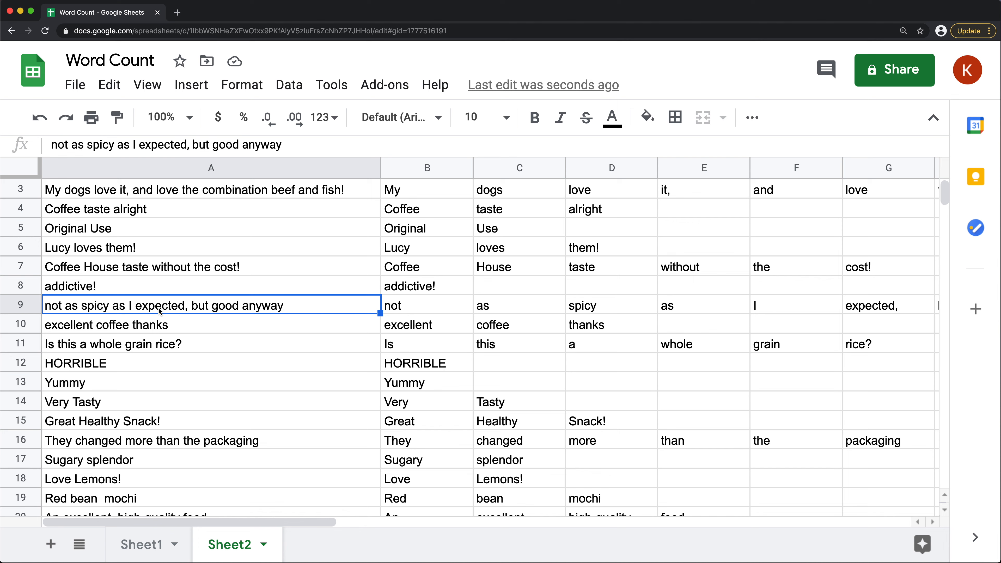
left_click(892, 312)
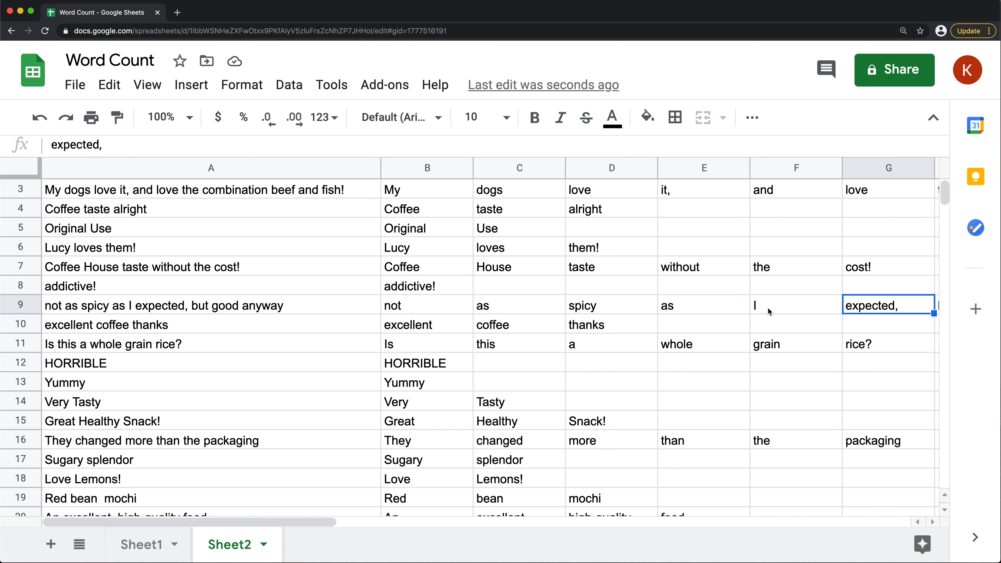
Clear the SPLIT formulas from the whole of column B
left_click(420, 214)
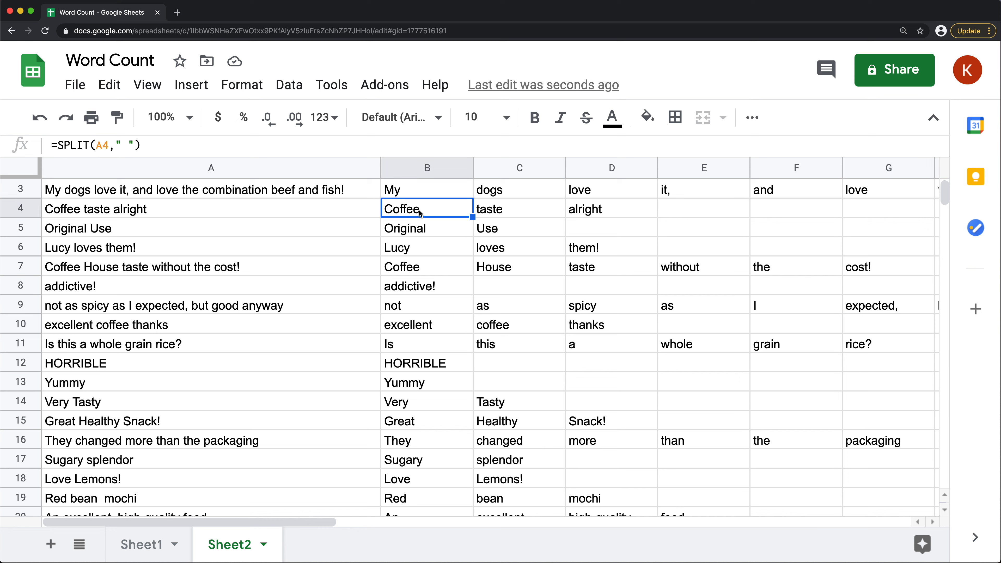
scroll(416, 220, "up", 1)
left_click(418, 169)
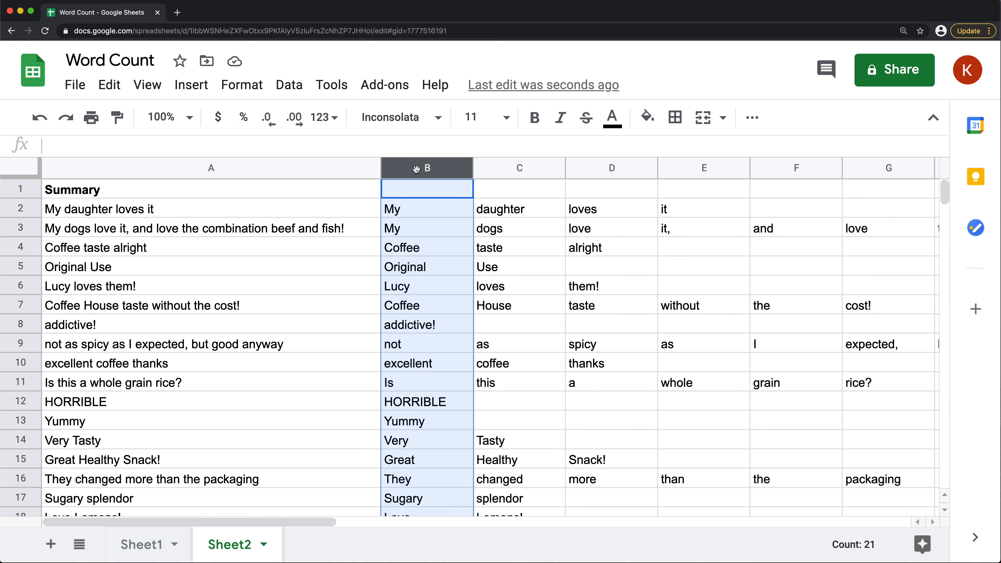
key("Delete")
Start a REGEXREPLACE formula in B2 with A2 as the text argument
left_click(407, 215)
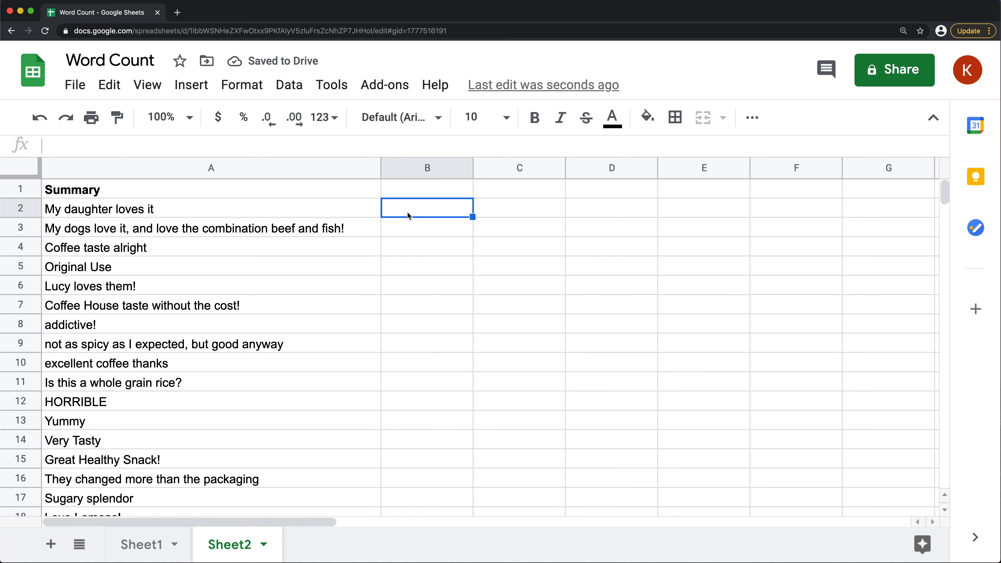
type("=REGE")
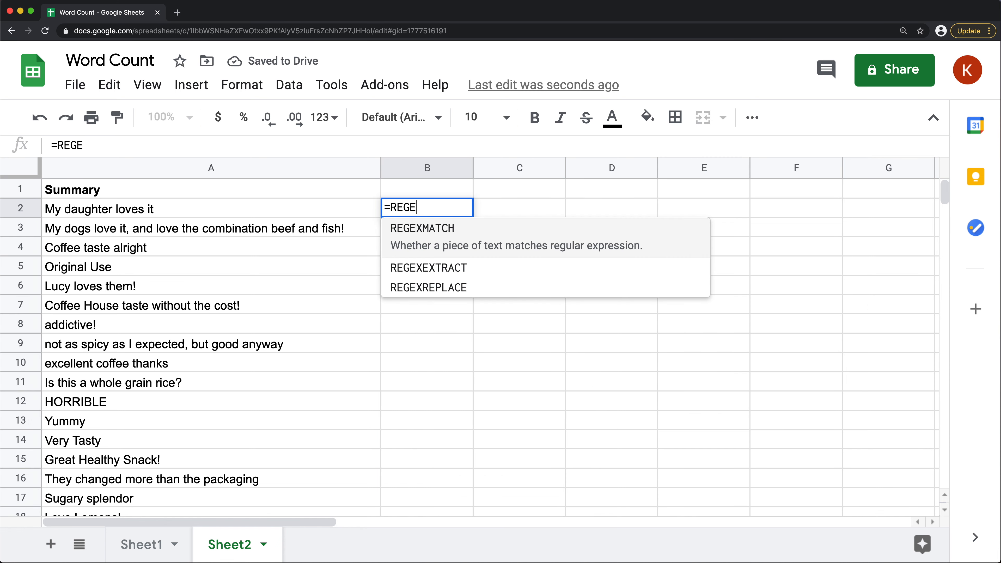
key("Down")
key("Down")
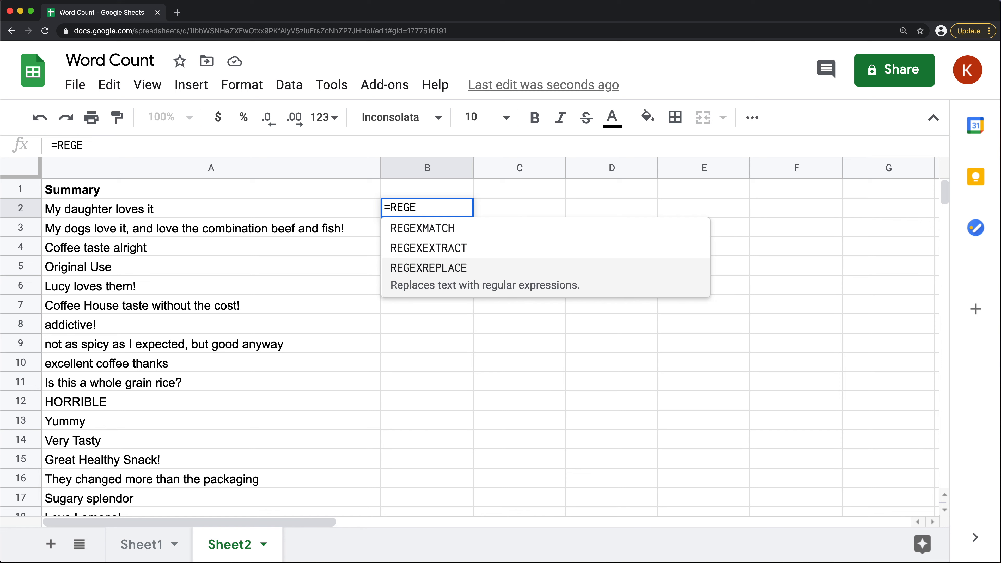
key("Tab")
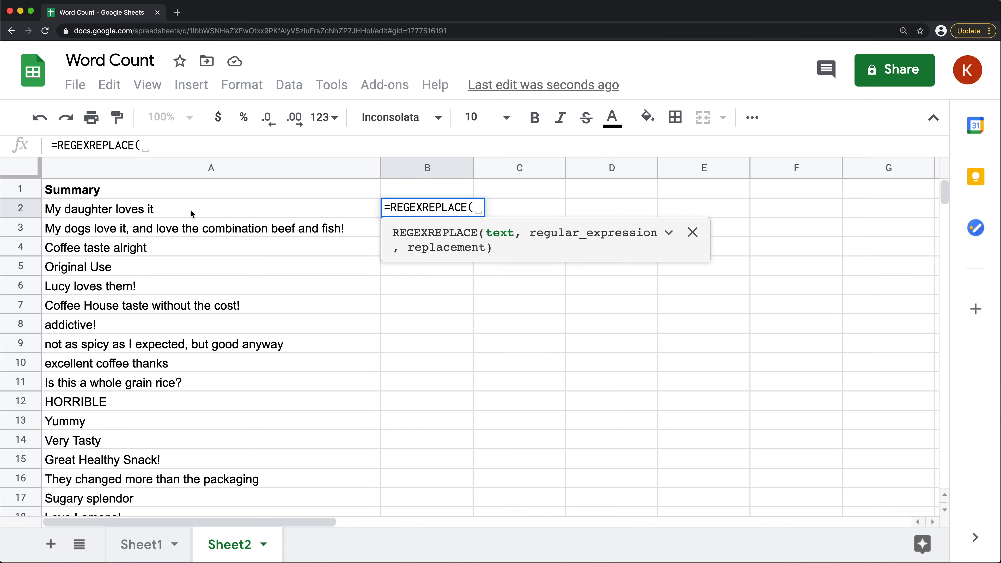
left_click(163, 214)
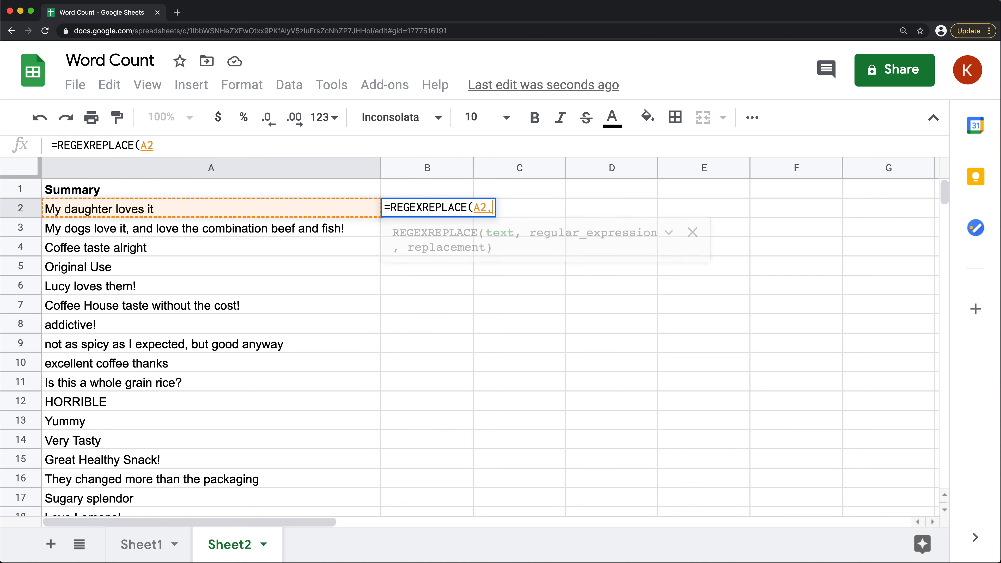
type(", ")
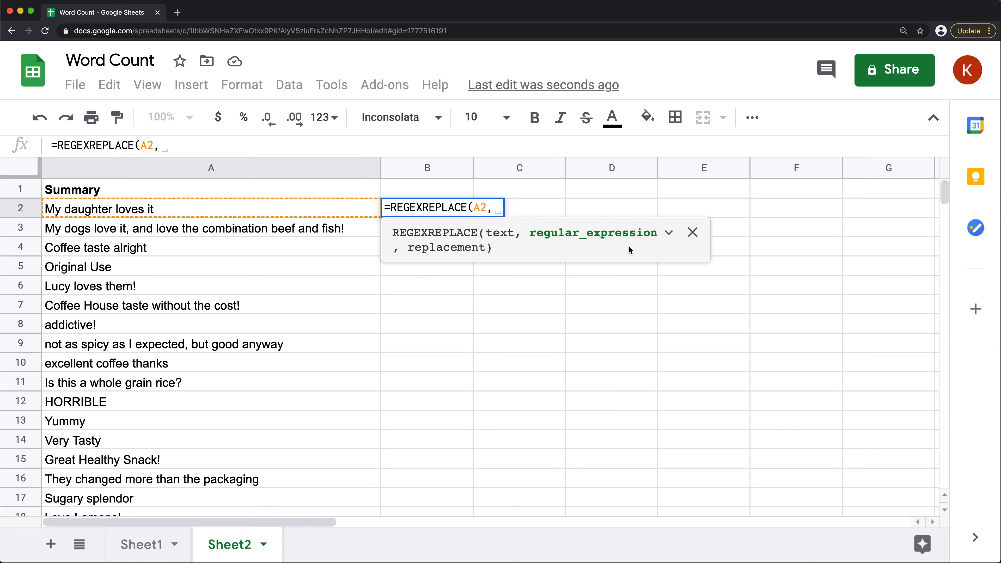
type("\"\"")
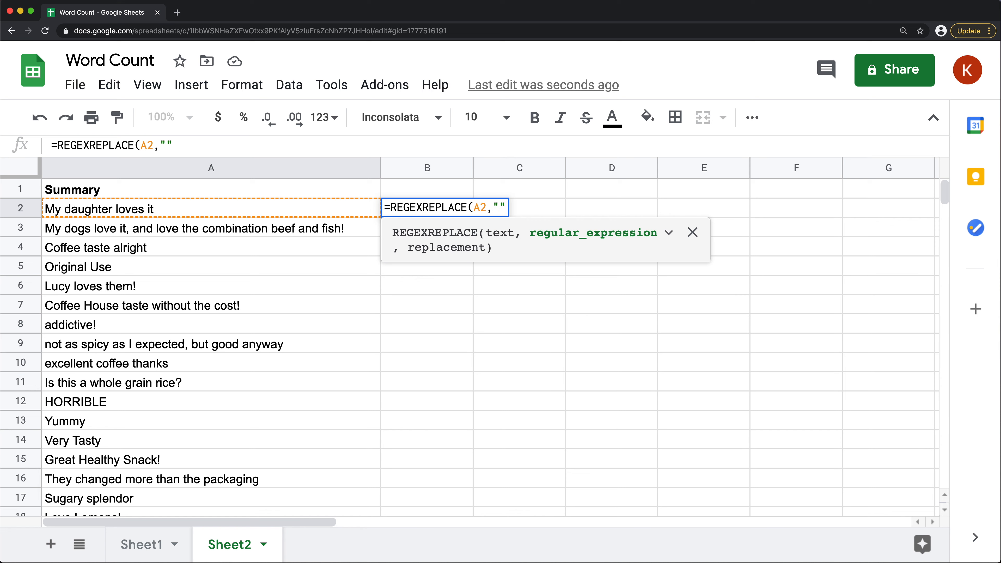
type("[]")
Enter "[!?,.]" as the regular expression, so it matches exclamation marks, question marks, commas and periods
type("!")
type("?")
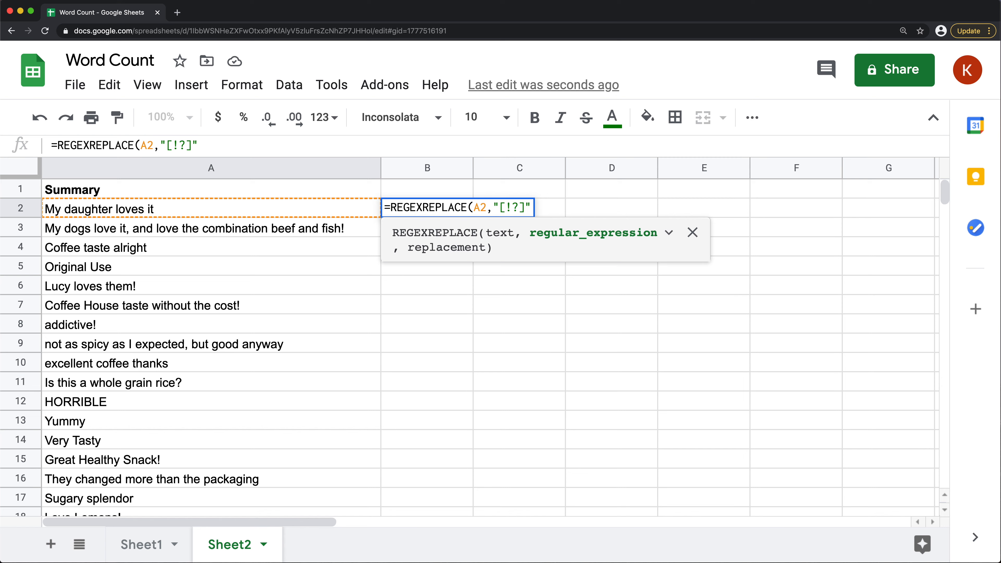
type(",")
scroll(282, 376, "down", 2)
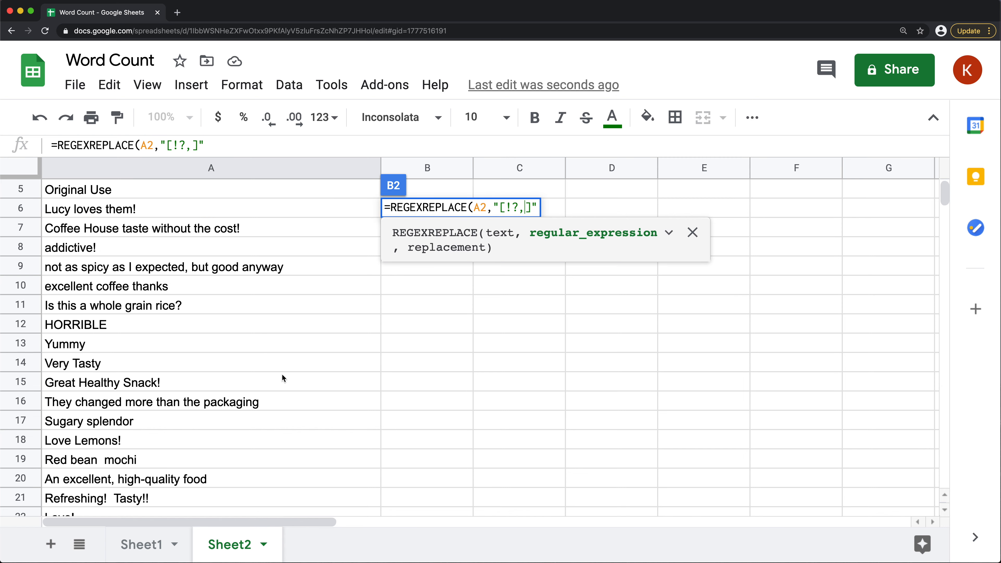
scroll(256, 378, "down", 8)
scroll(258, 390, "up", 2)
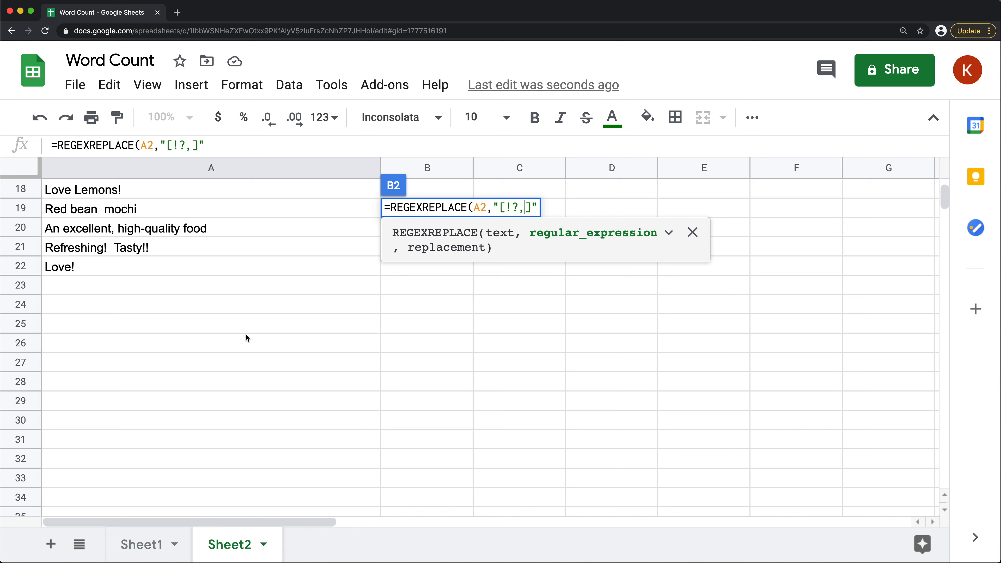
scroll(249, 329, "up", 8)
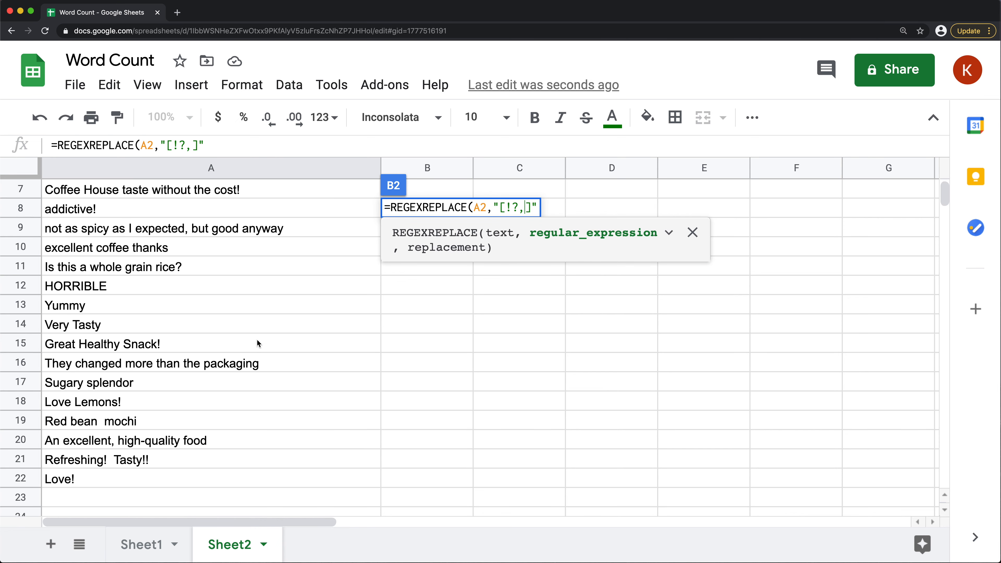
type(".")
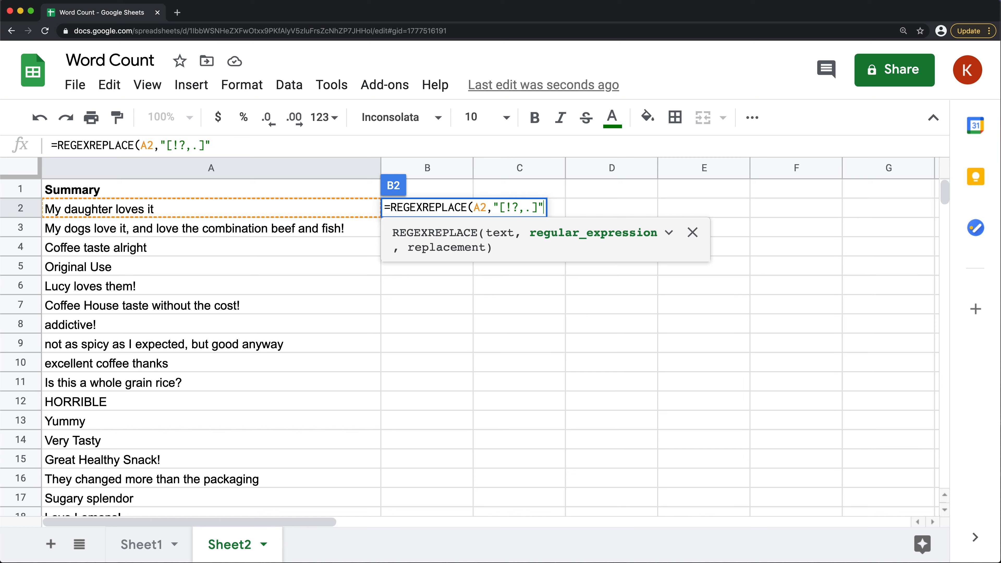
Use a single space " " as the replacement and complete the REGEXREPLACE formula in B2
type(", ")
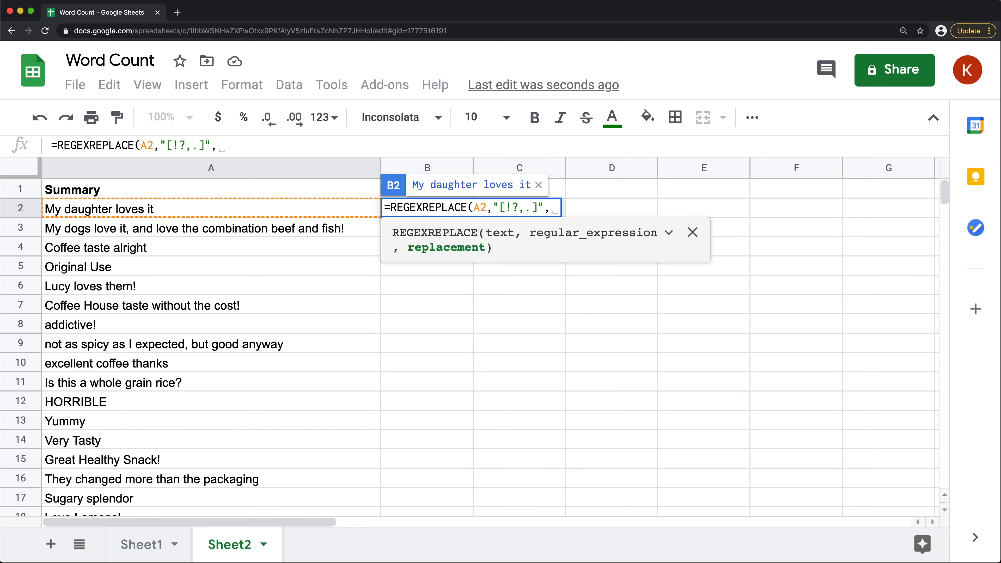
type("\" \"")
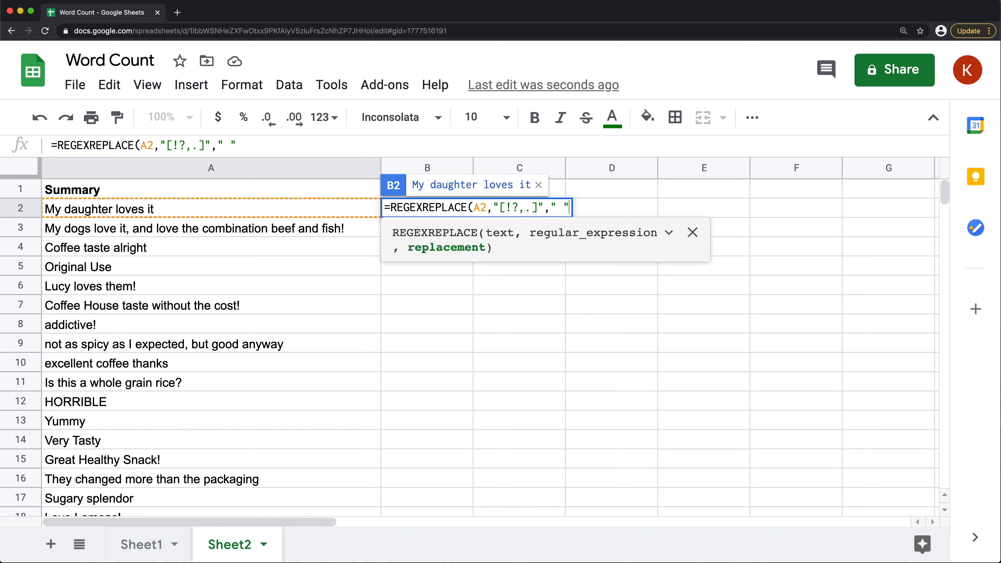
type(")")
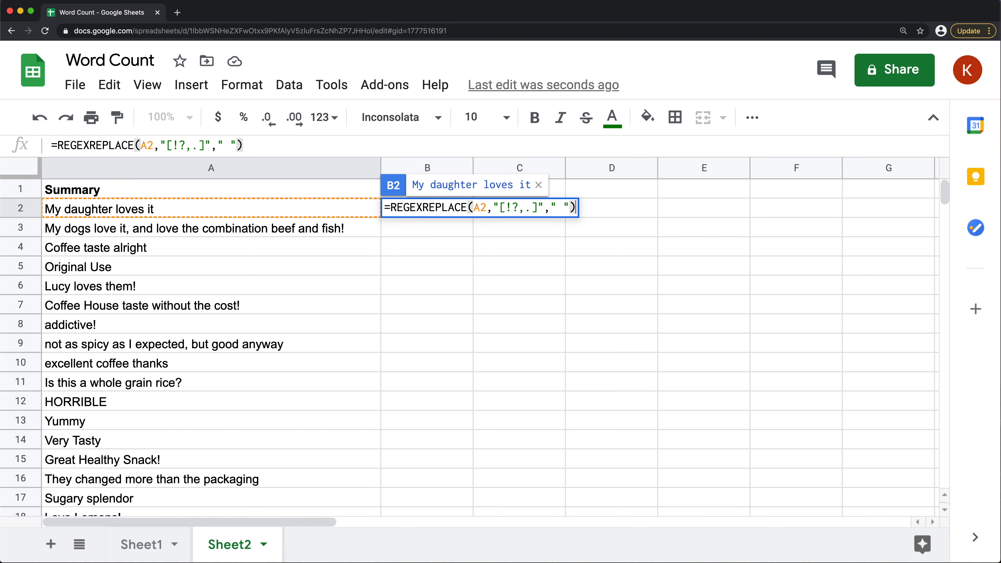
key("Left")
key("Left")
key("Return")
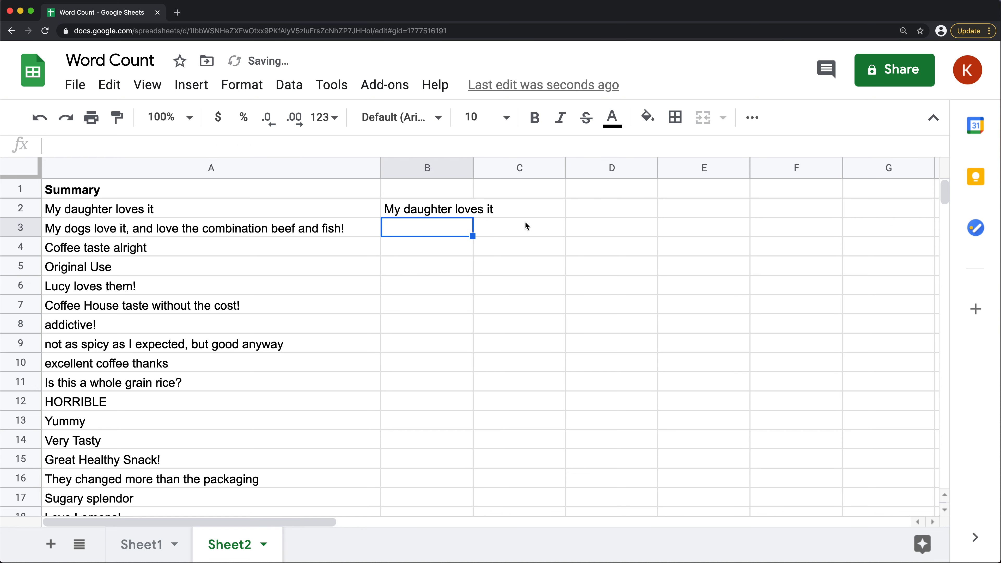
Fill the B2 REGEXREPLACE formula down beside all the summaries and widen column B
left_click(462, 209)
double_click(472, 216)
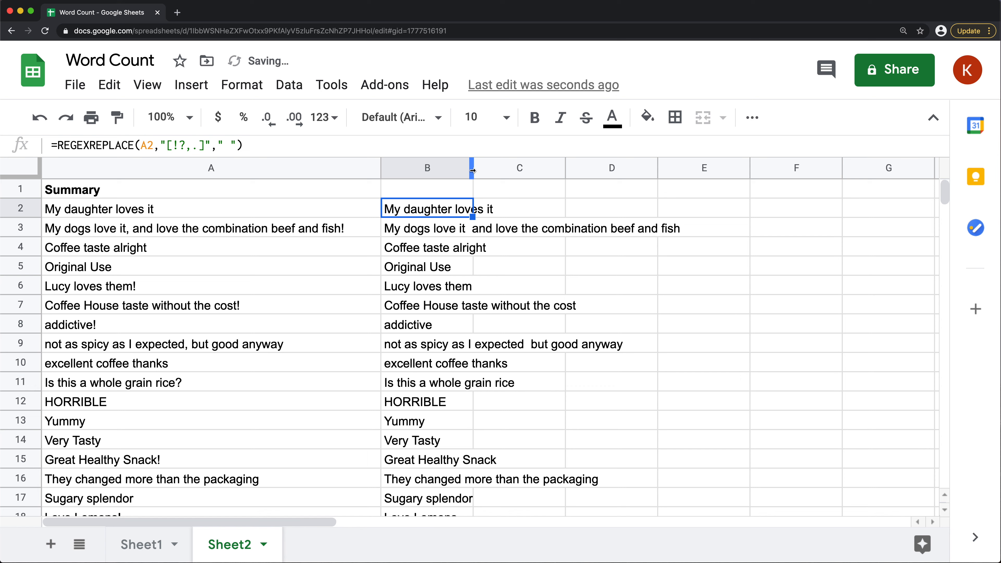
left_click_drag(473, 167, 528, 168)
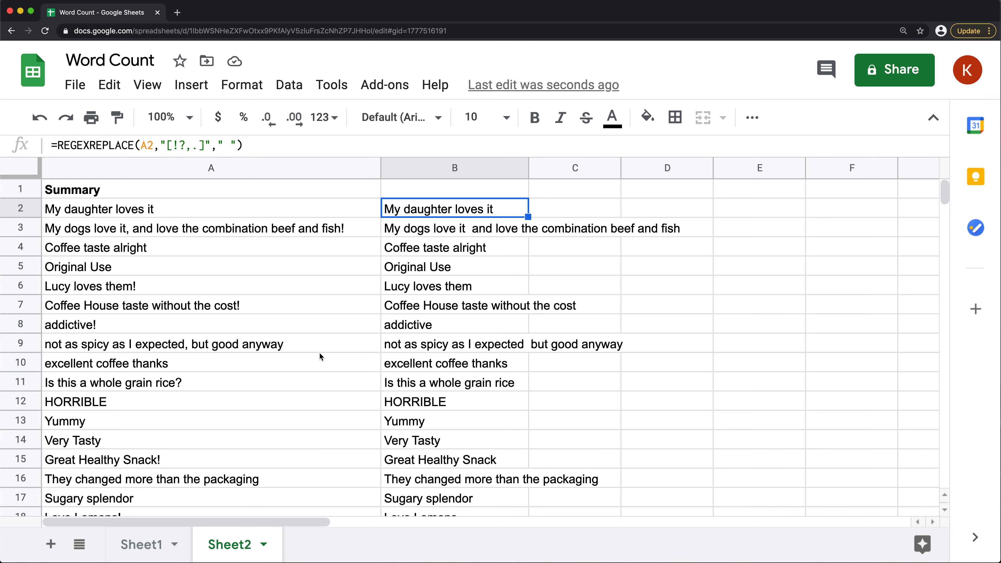
Check the cleaned text for extra spaces and wrap the B2 formula in TRIM: =TRIM(REGEXREPLACE(A2,"[!?,.]"," "))
scroll(318, 354, "down", 5)
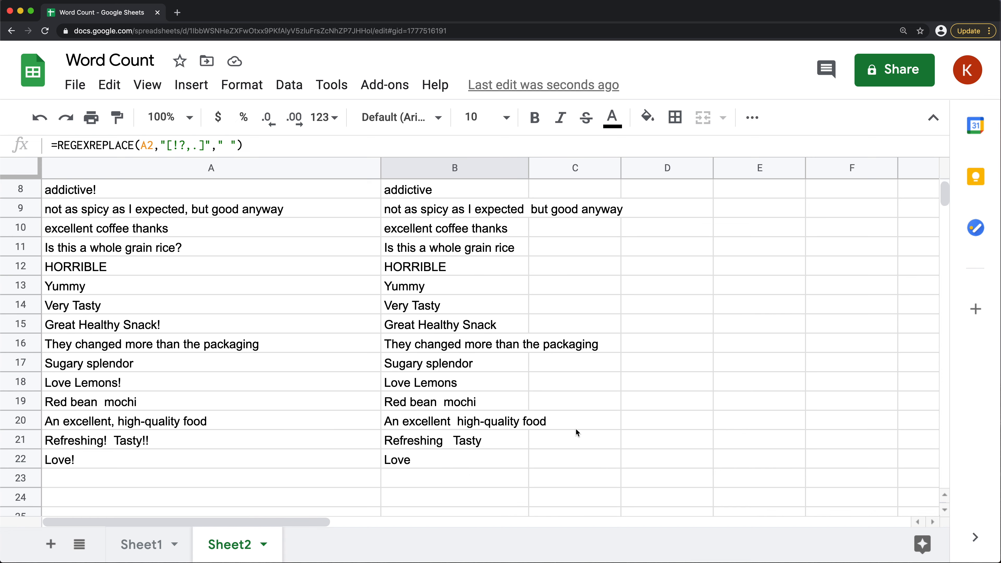
left_click(454, 442)
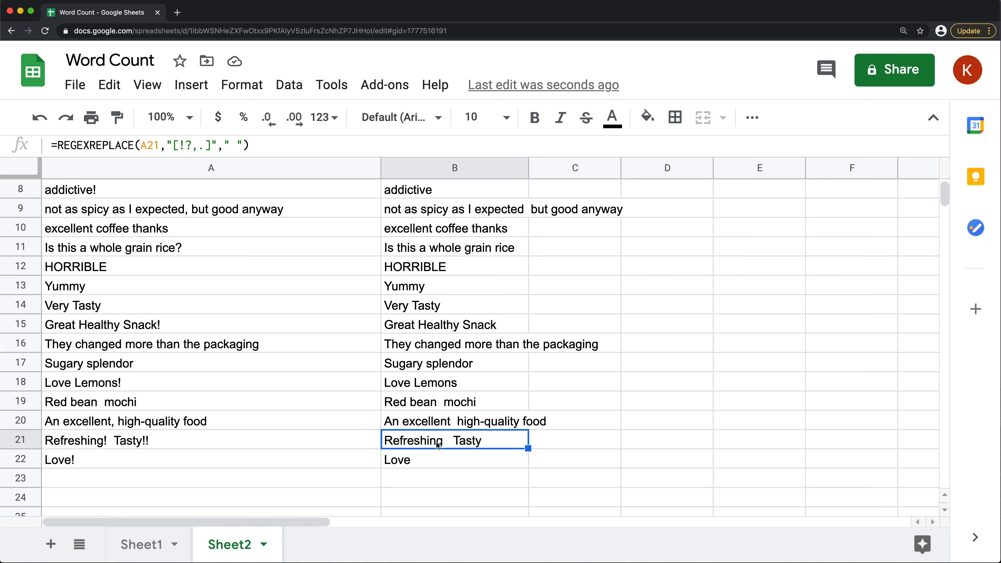
scroll(86, 406, "down", 2)
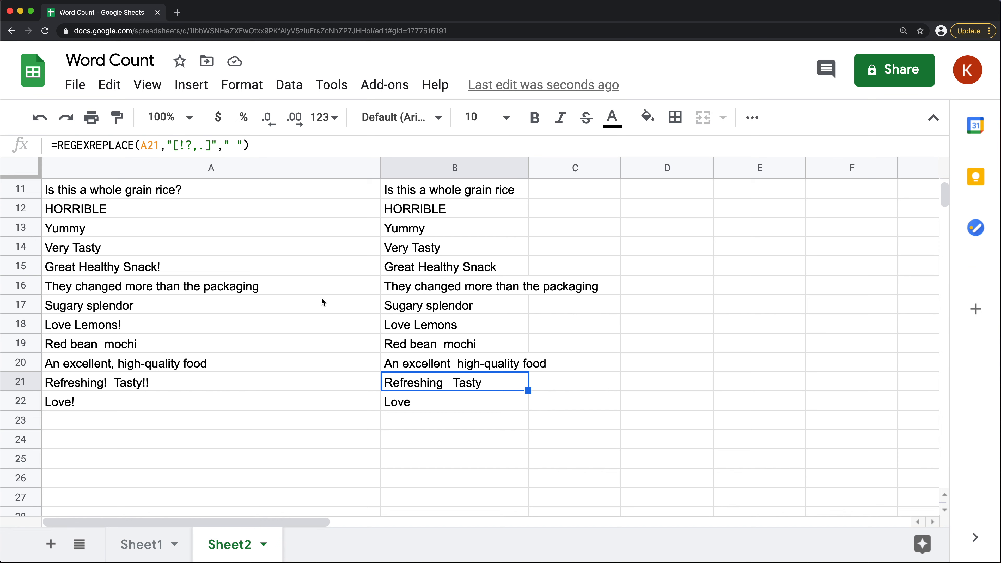
scroll(367, 277, "up", 5)
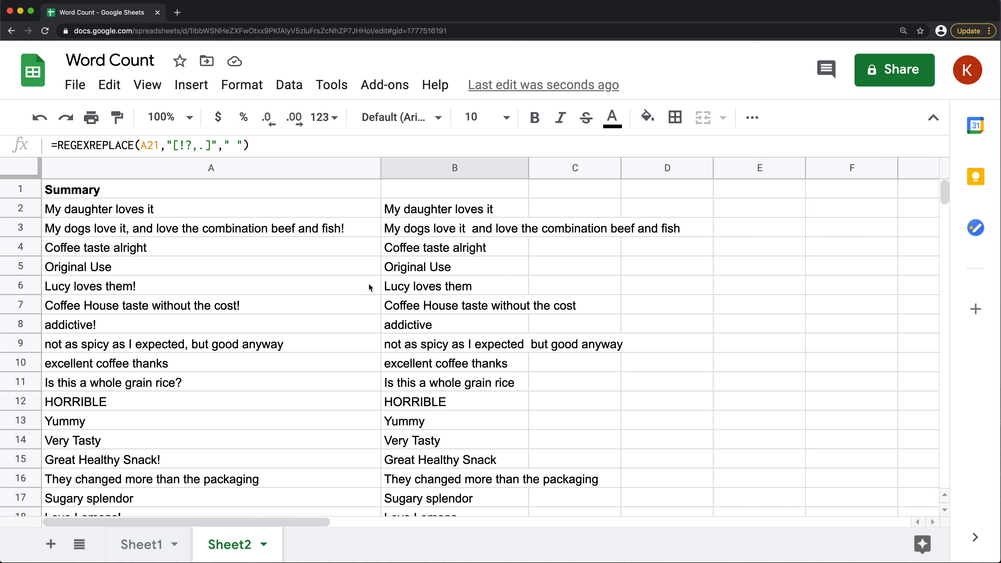
left_click(407, 214)
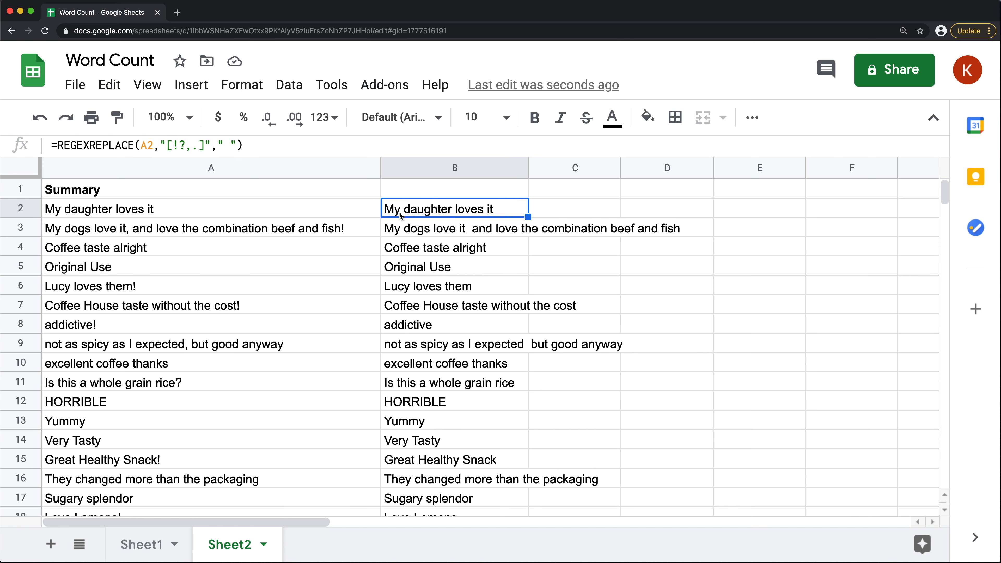
double_click(399, 212)
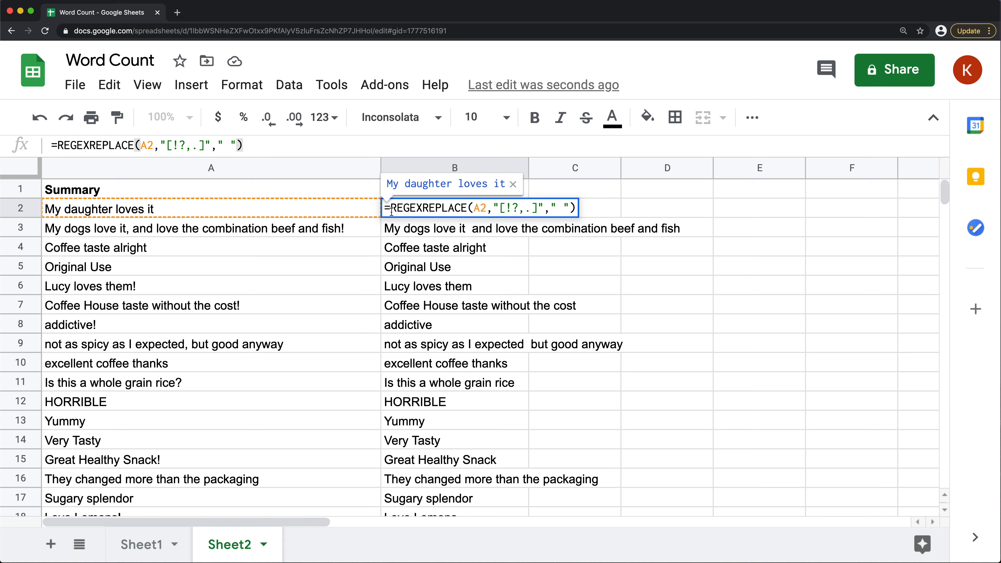
type("TRIM(")
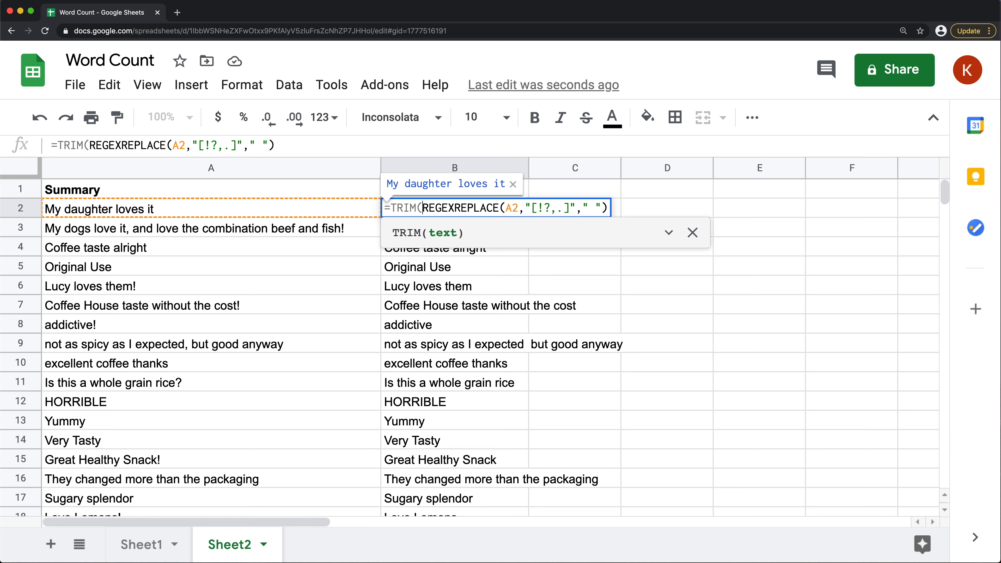
left_click(607, 209)
type(")")
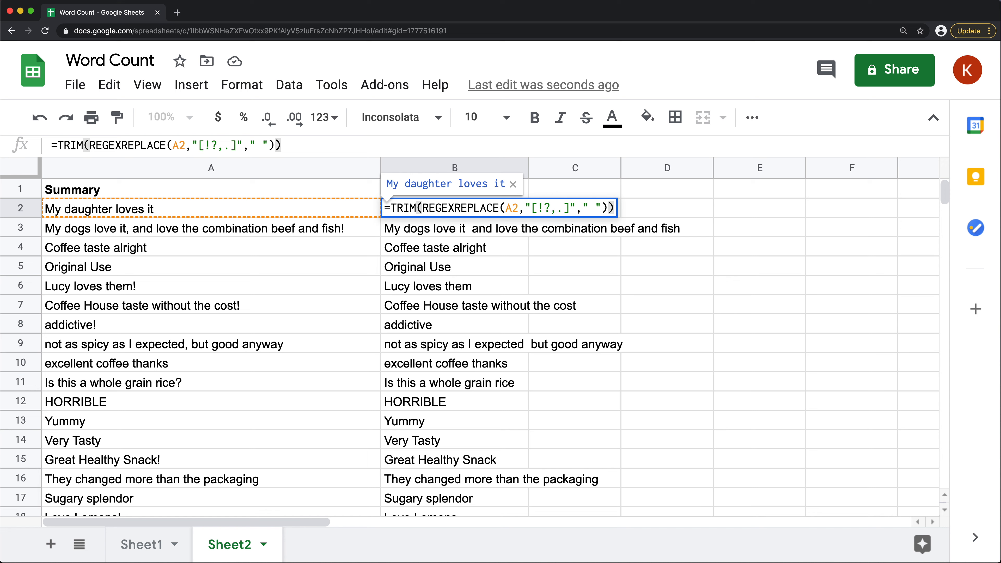
key("Return")
Fill the B2 TRIM formula down through row 22 and check the spacing in B21
left_click(489, 212)
left_click_drag(529, 217, 461, 202)
scroll(470, 234, "up", 2)
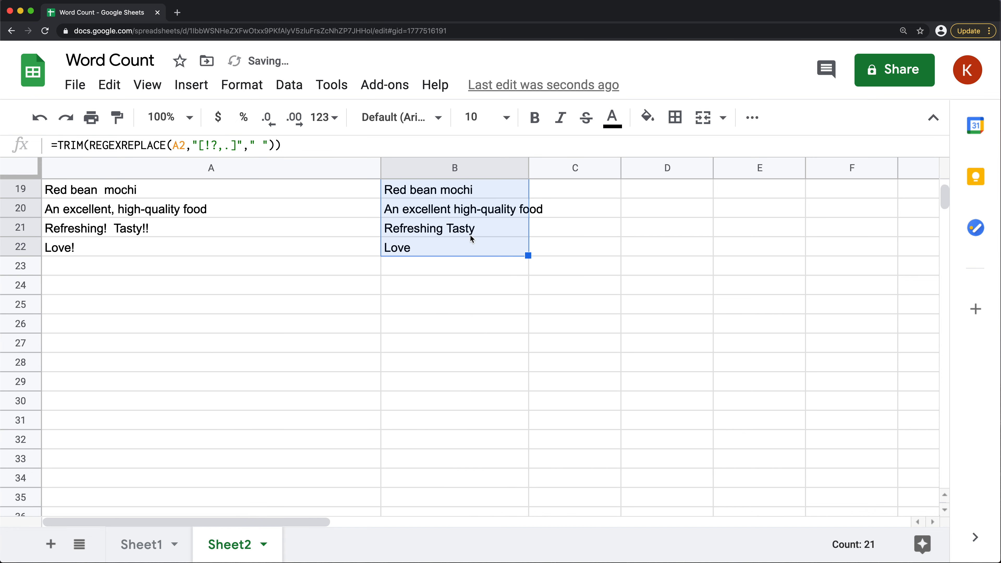
left_click(443, 229)
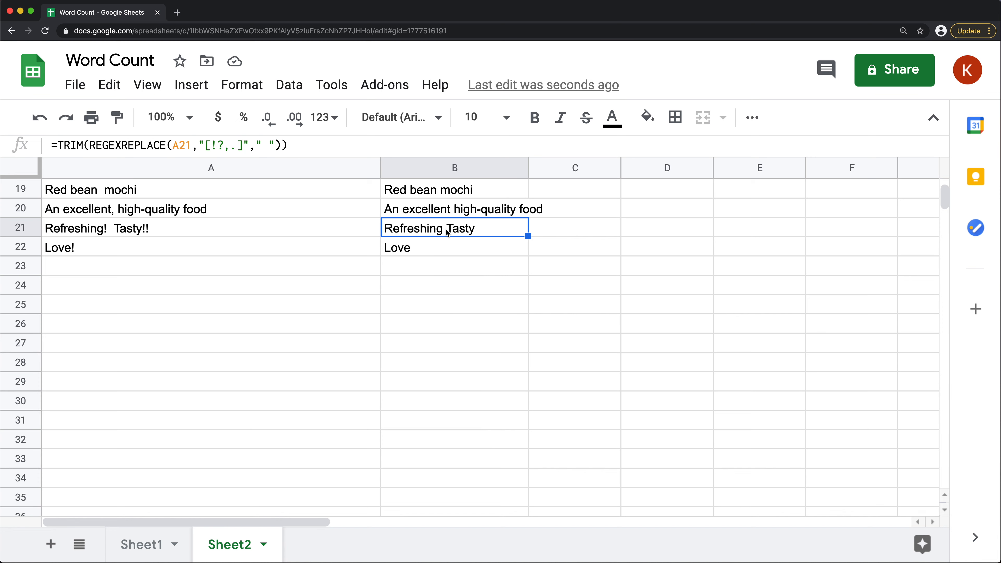
scroll(447, 229, "up", 6)
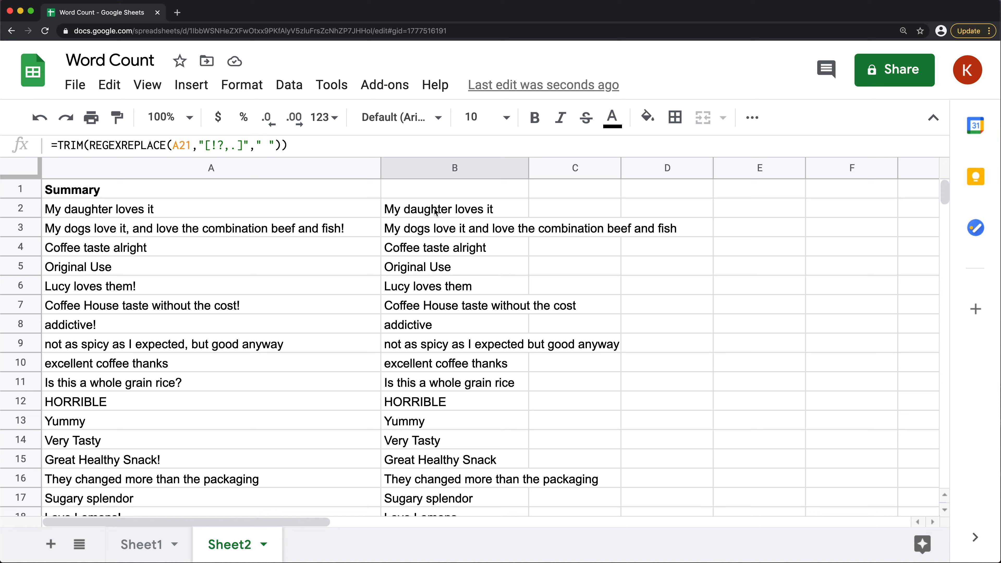
Wrap the B2 formula in SPLIT with a space delimiter: =SPLIT(TRIM(REGEXREPLACE(A2,"[!?,.]"," "))," ")
left_click(436, 211)
key("Return")
left_click_drag(539, 208, 566, 208)
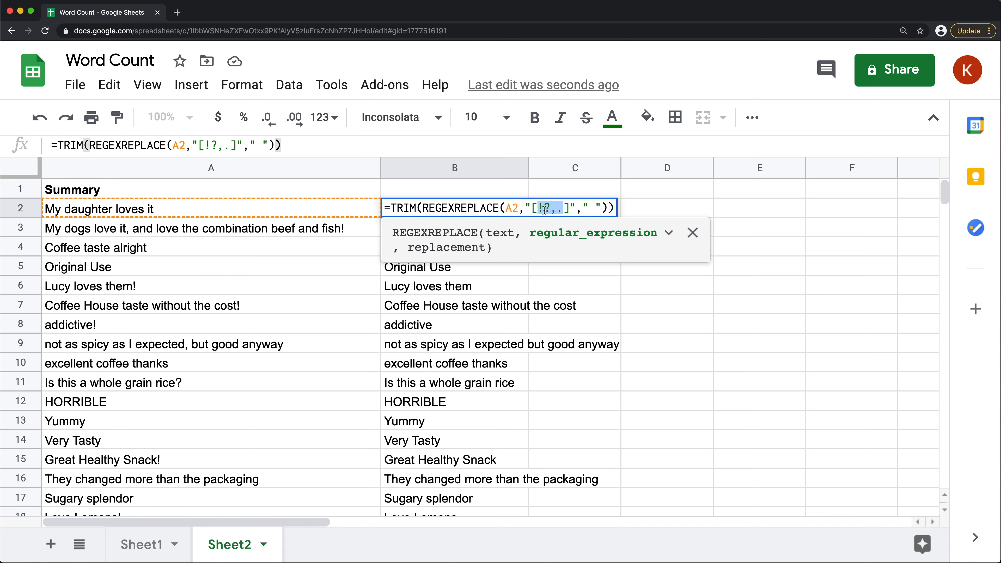
left_click(607, 208)
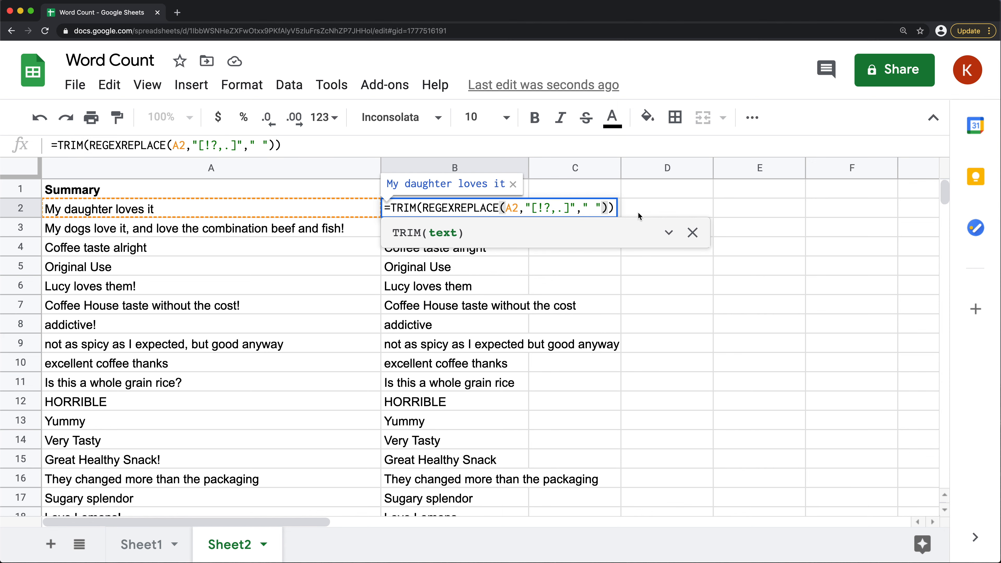
left_click(393, 208)
type("SPLIT(")
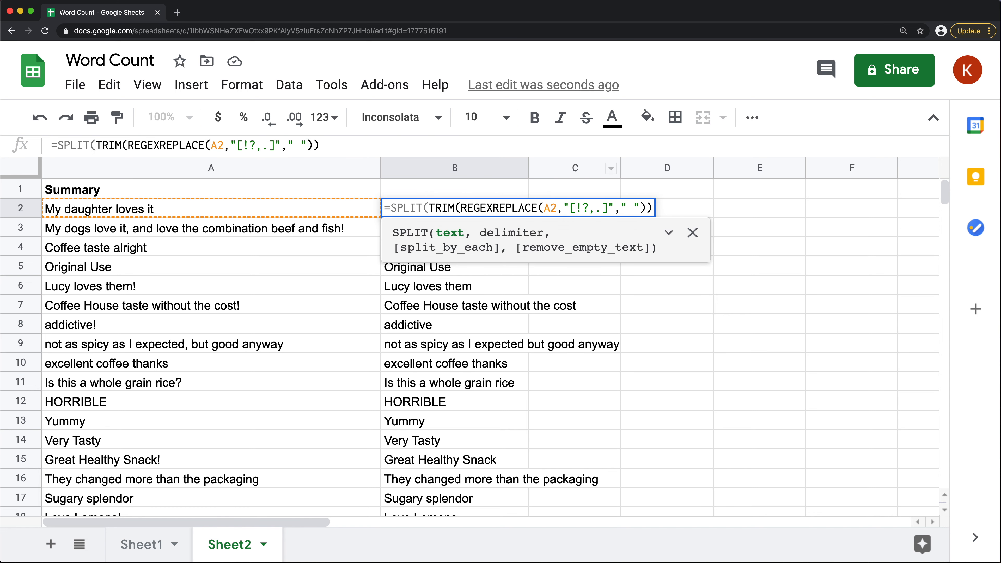
left_click(651, 207)
type(",")
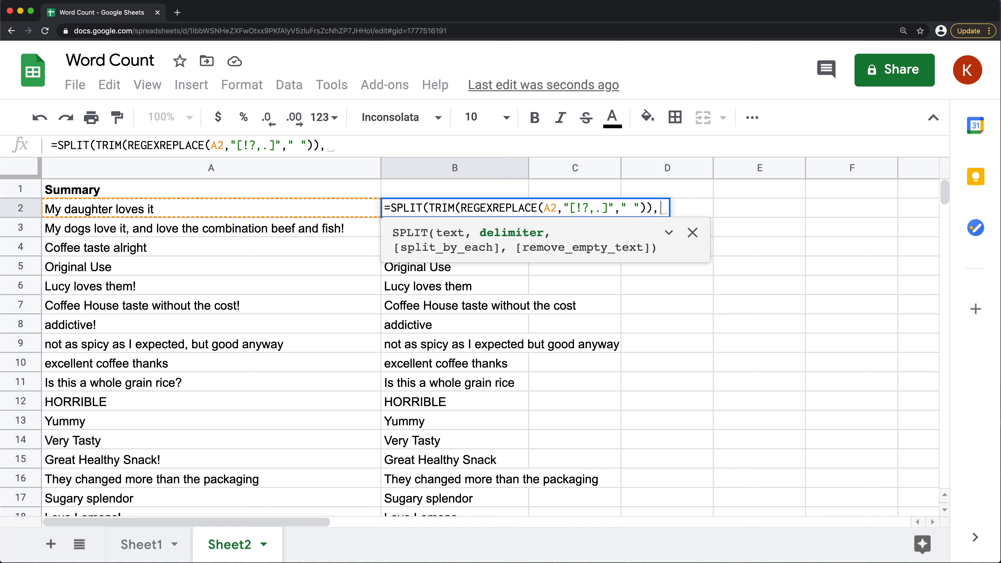
type("\" \")")
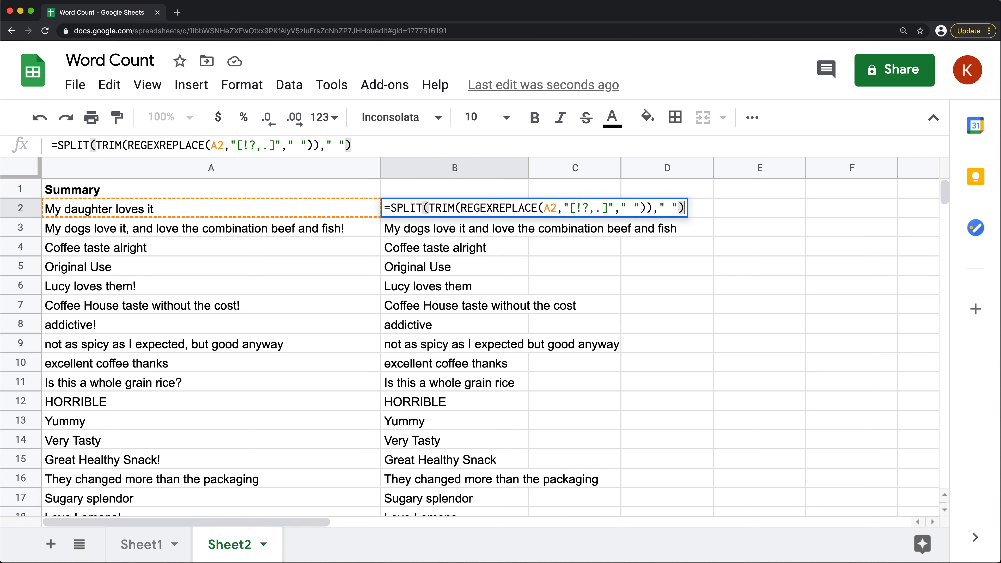
key("Return")
left_click(512, 213)
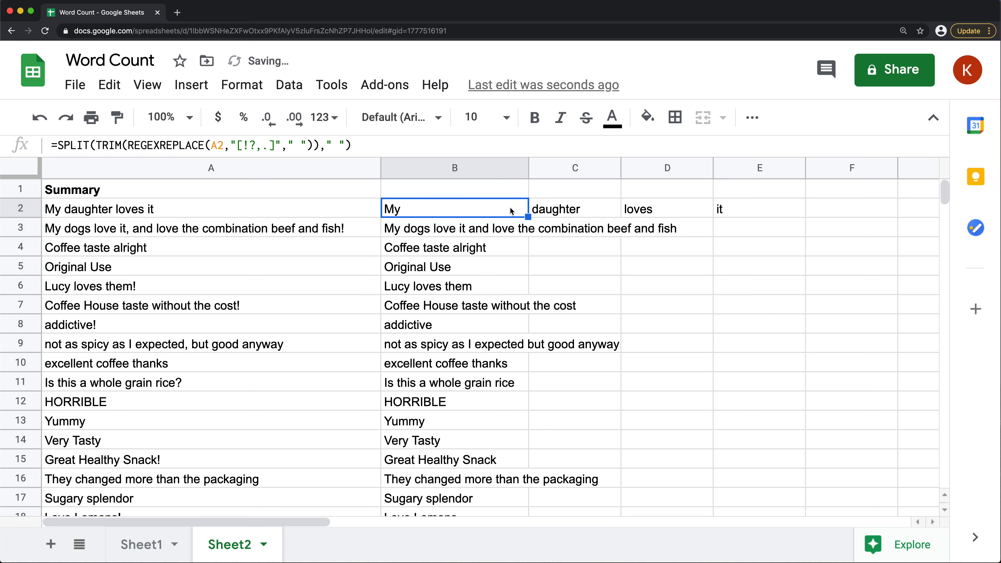
Fill the B2 SPLIT formula down through row 24 and check the separated words across the columns
left_click_drag(528, 217, 509, 414)
scroll(490, 248, "up", 10)
left_click(422, 209)
left_click_drag(483, 521, 235, 519)
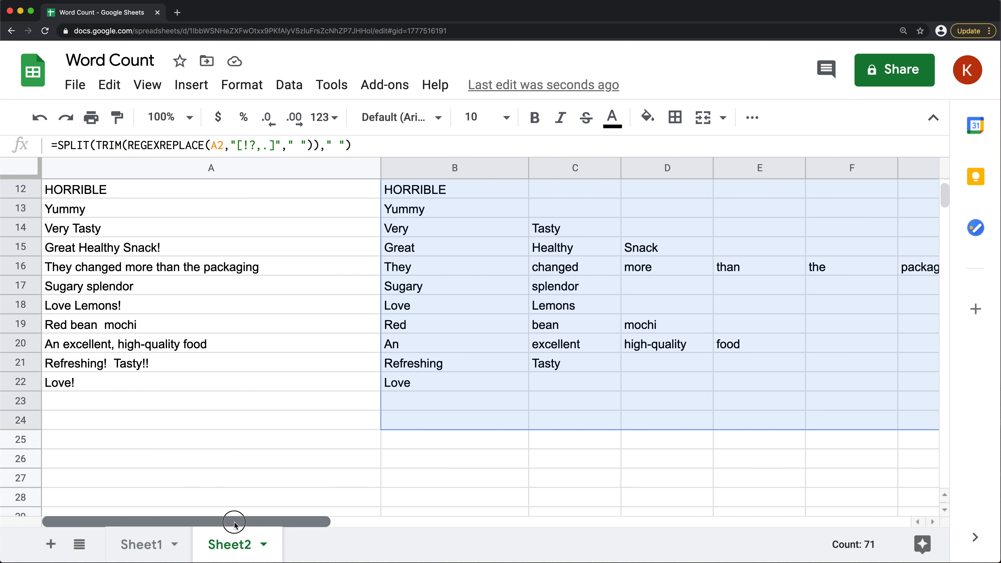
scroll(457, 271, "up", 5)
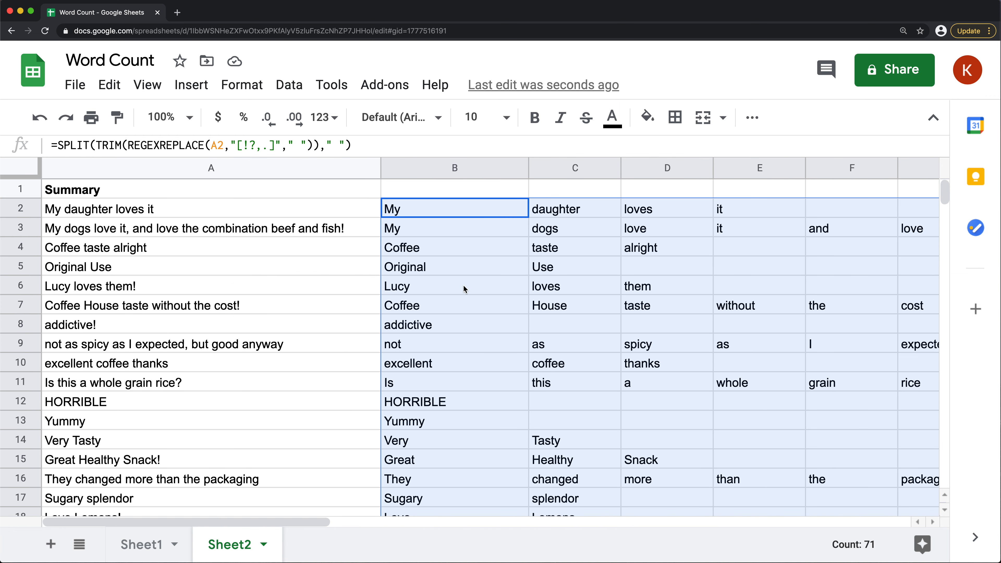
Wrap the B2 formula in FLATTEN: =FLATTEN(SPLIT(TRIM(REGEXREPLACE(A2,"[!?,.]"," "))," "))
double_click(413, 211)
key("Left")
key("Left")
key("Left")
key("Left")
key("Left")
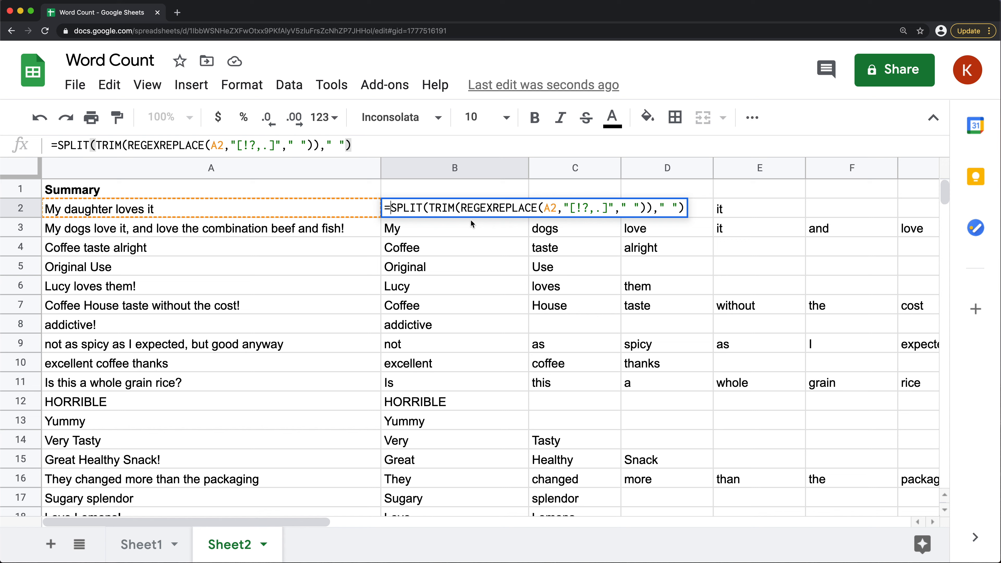
type("FLATTEN(")
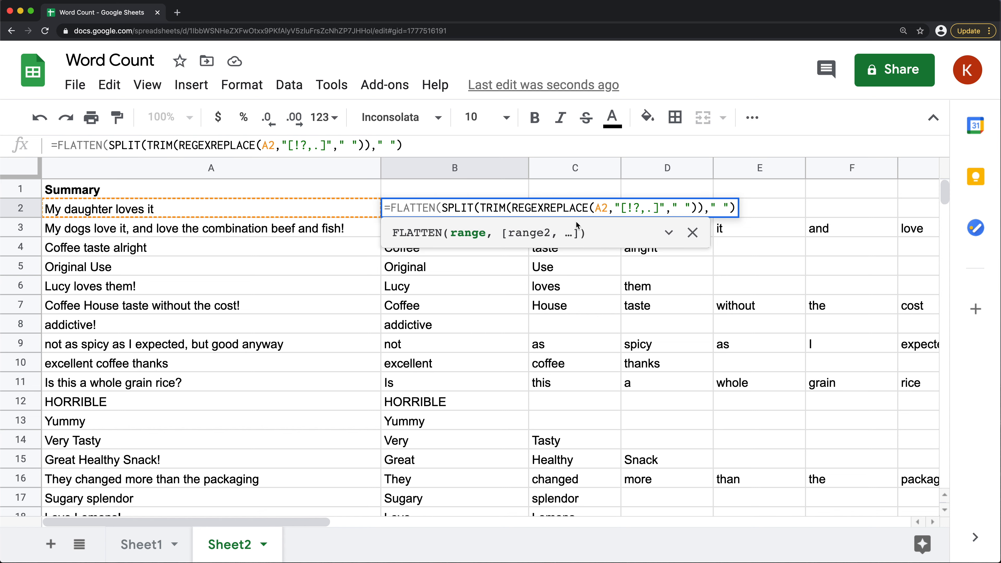
left_click(738, 208)
type(")")
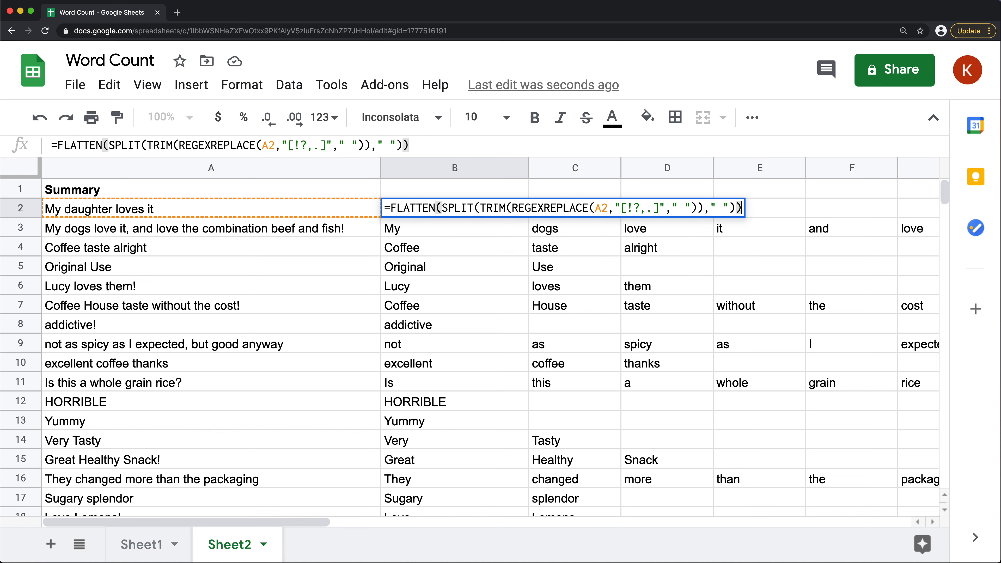
key("Return")
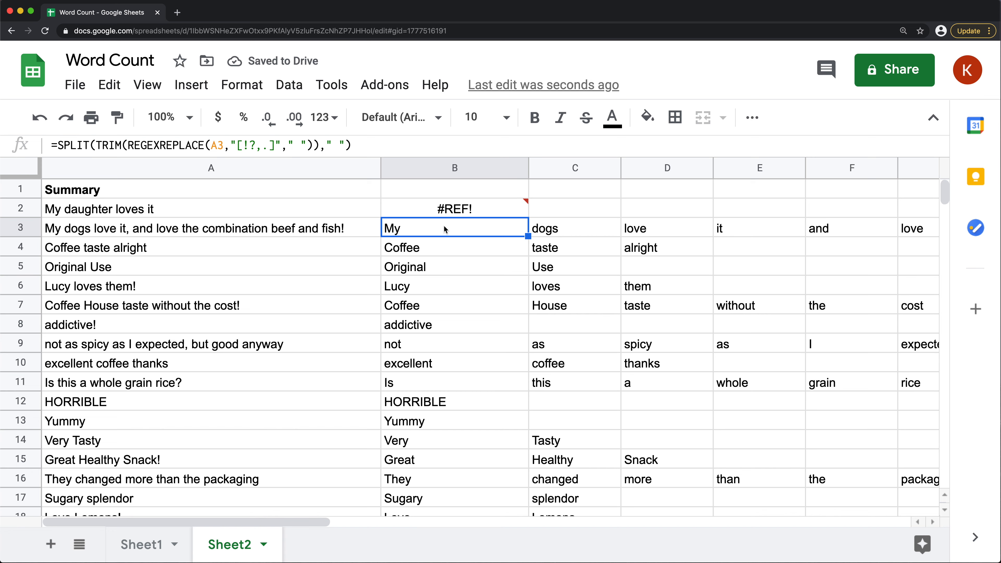
Clear the old SPLIT formulas from B3:B22 and check the flattened words below B2
left_click_drag(422, 229, 419, 347)
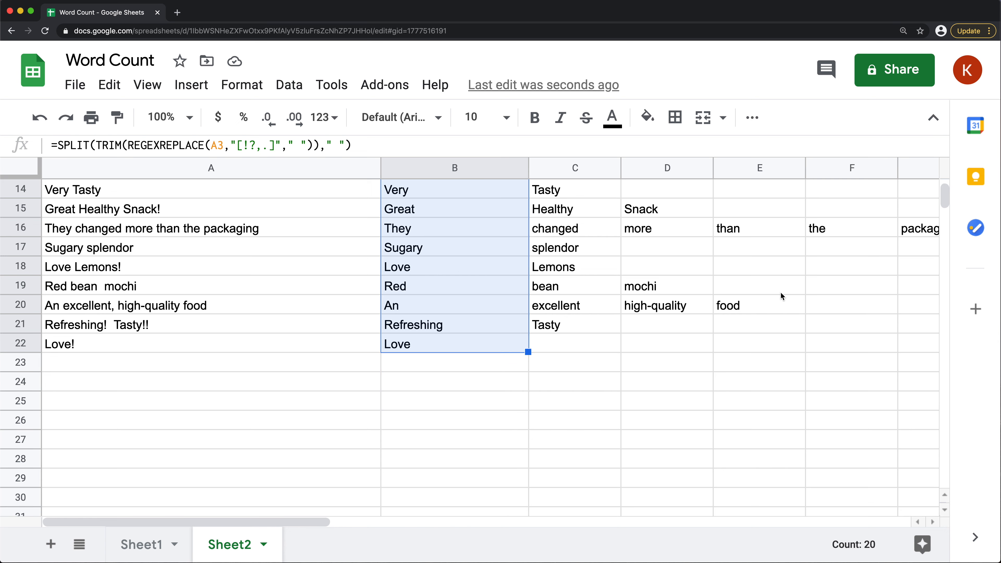
key("Delete")
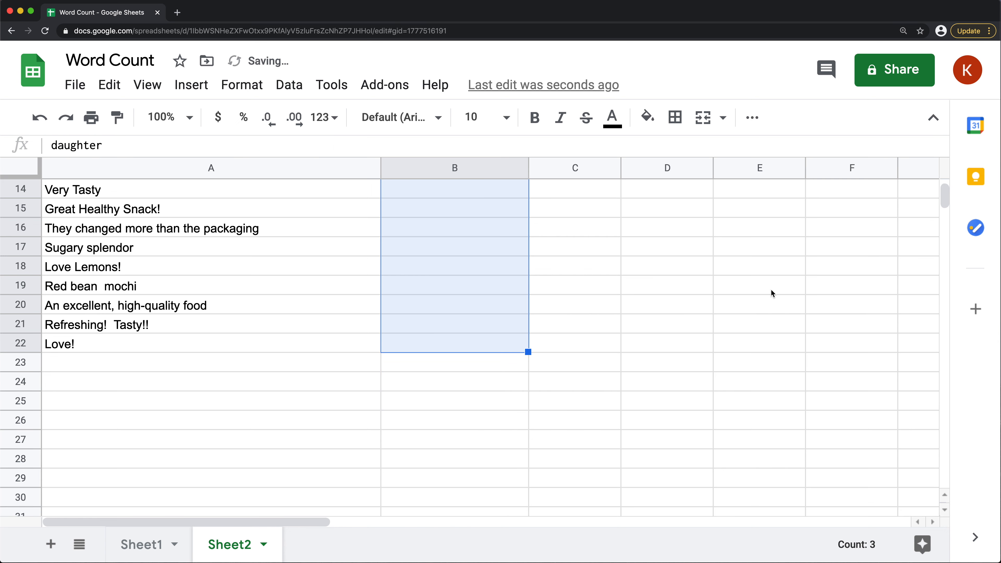
scroll(772, 293, "up", 5)
left_click_drag(440, 226, 441, 242)
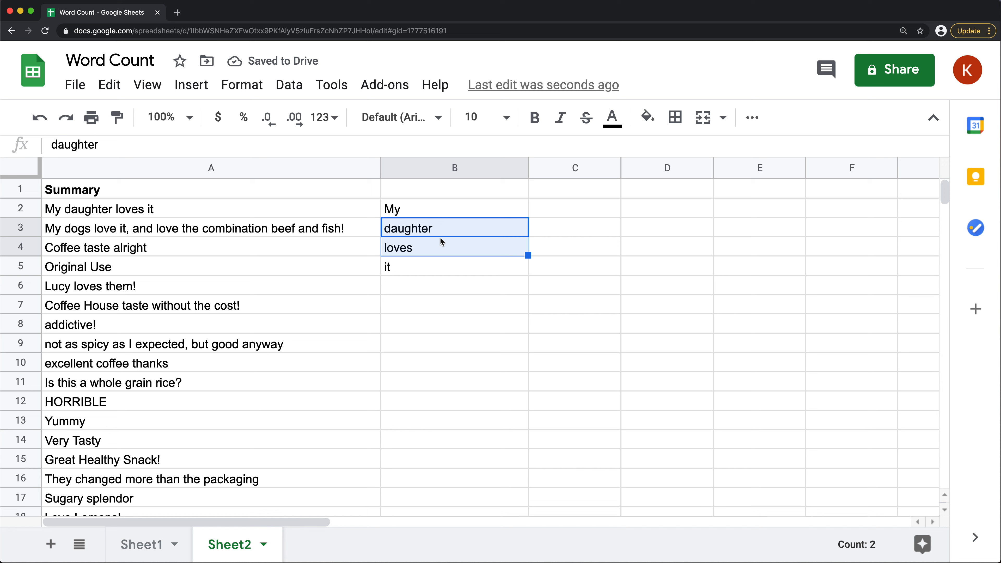
left_click(422, 265)
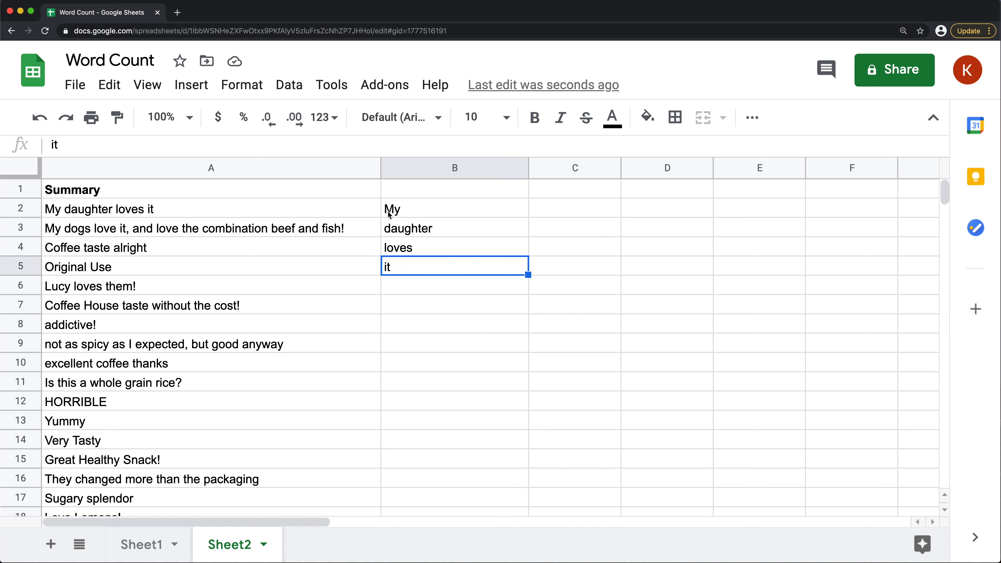
Extend the B2 formula's range to A2:A and wrap the whole formula in ArrayFormula
double_click(419, 209)
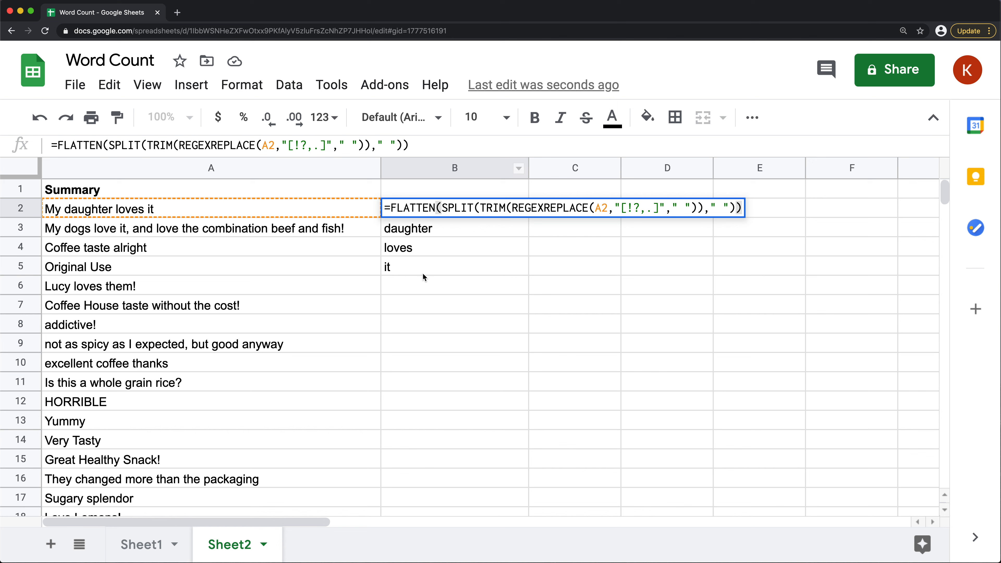
left_click(608, 207)
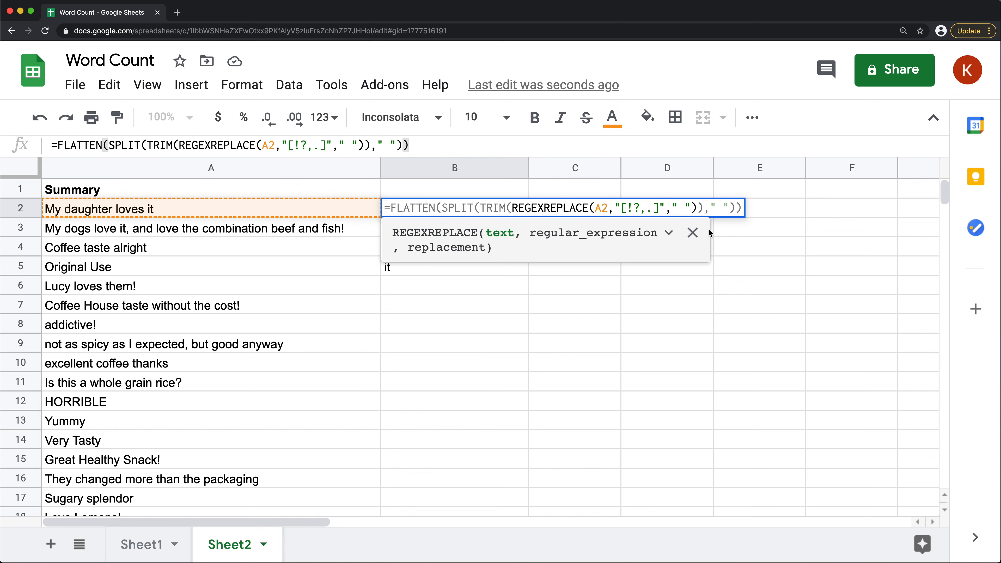
type(":A")
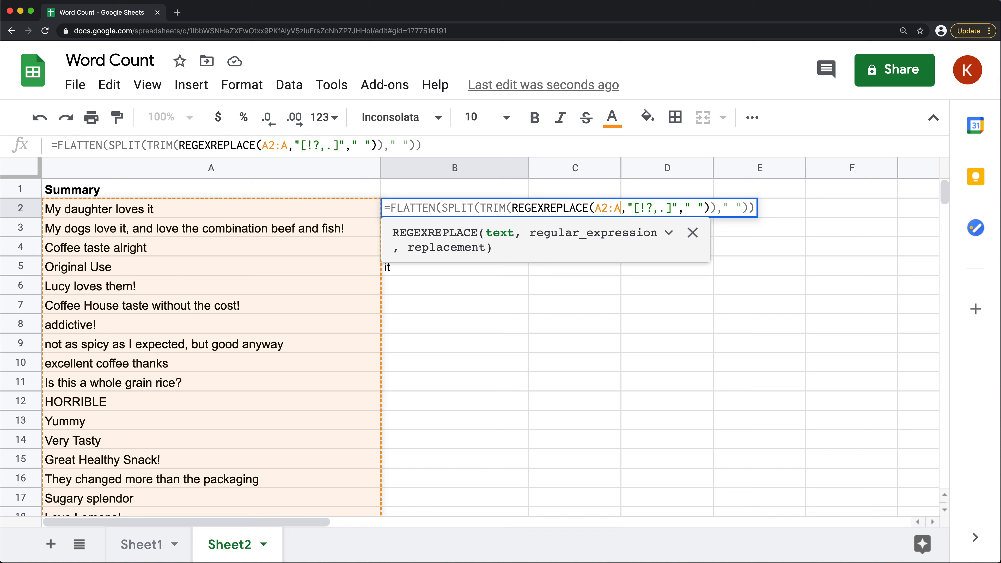
key("super+shift+Return")
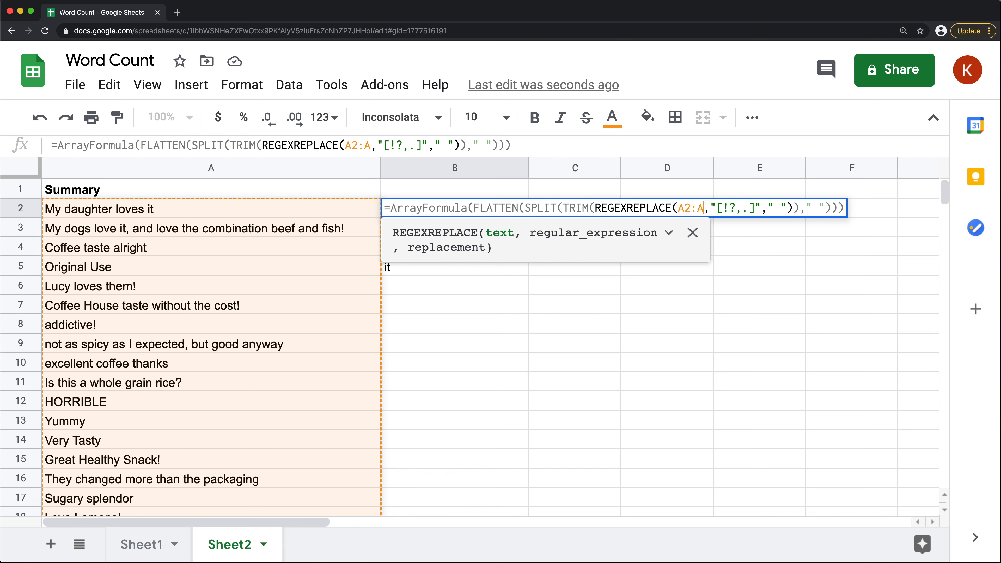
key("Return")
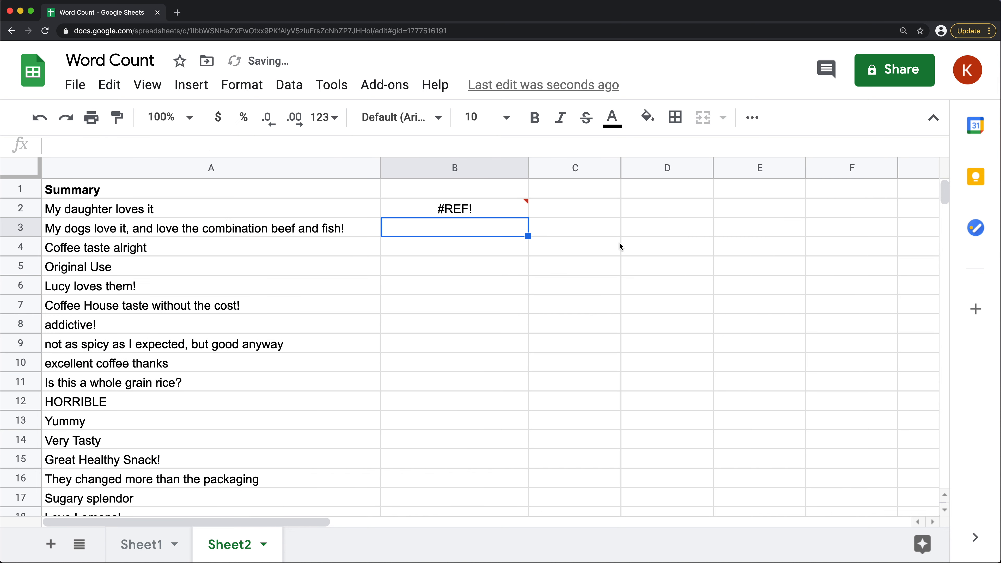
Read the error details on B2 and check how far the summaries in column A extend
mouse_move(470, 210)
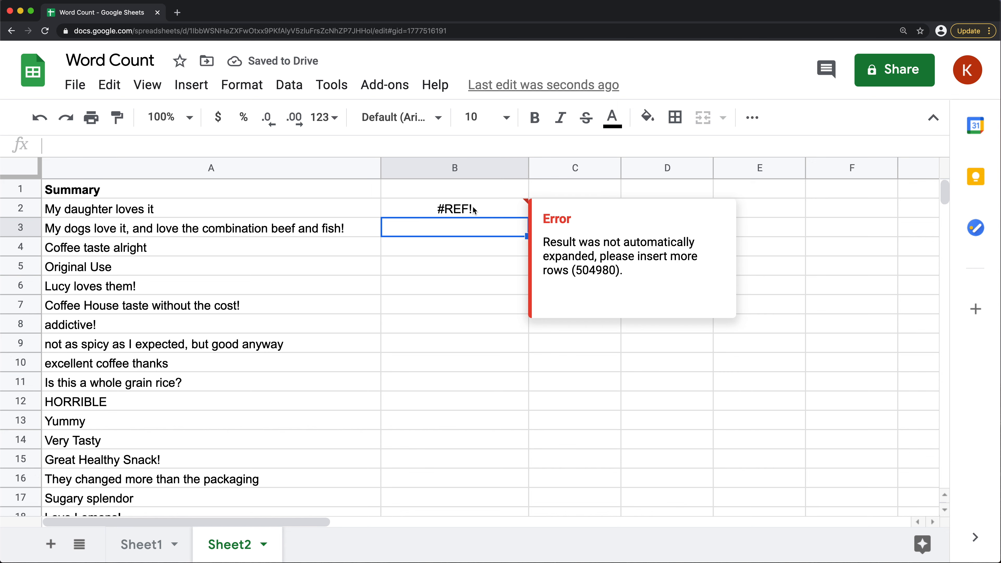
left_click(471, 210)
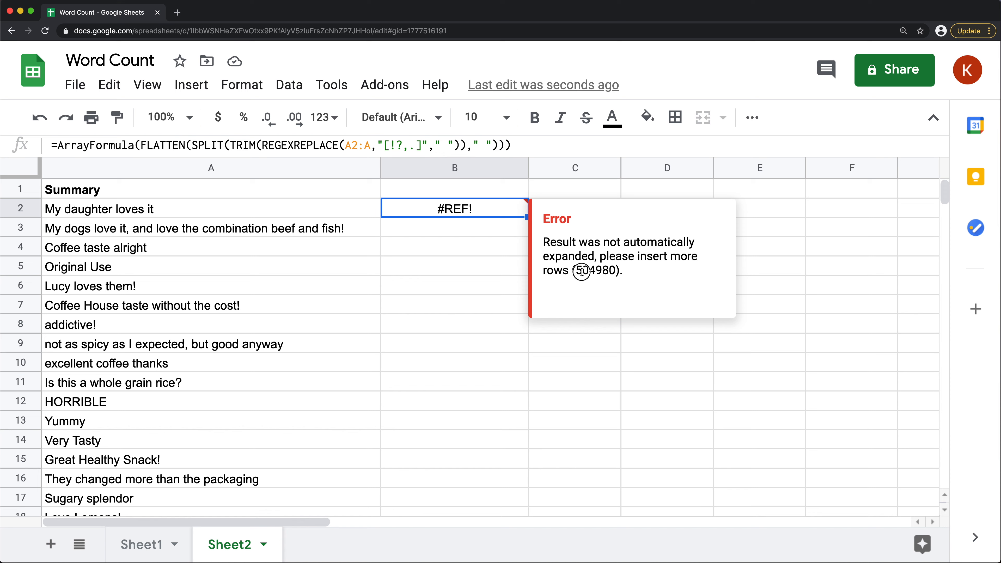
left_click_drag(575, 271, 618, 272)
scroll(421, 273, "down", 1)
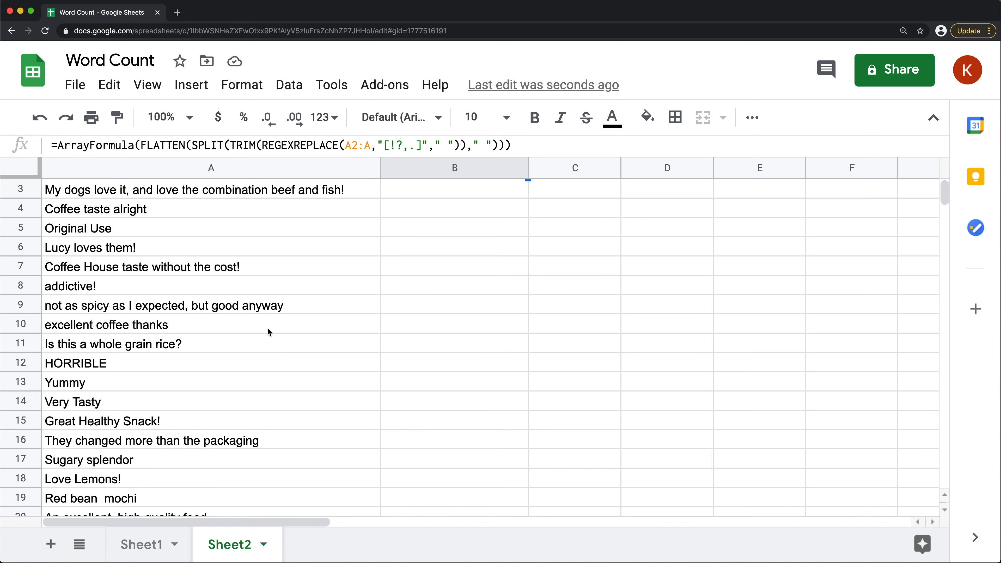
scroll(267, 335, "down", 1)
scroll(237, 316, "down", 10)
scroll(205, 253, "up", 12)
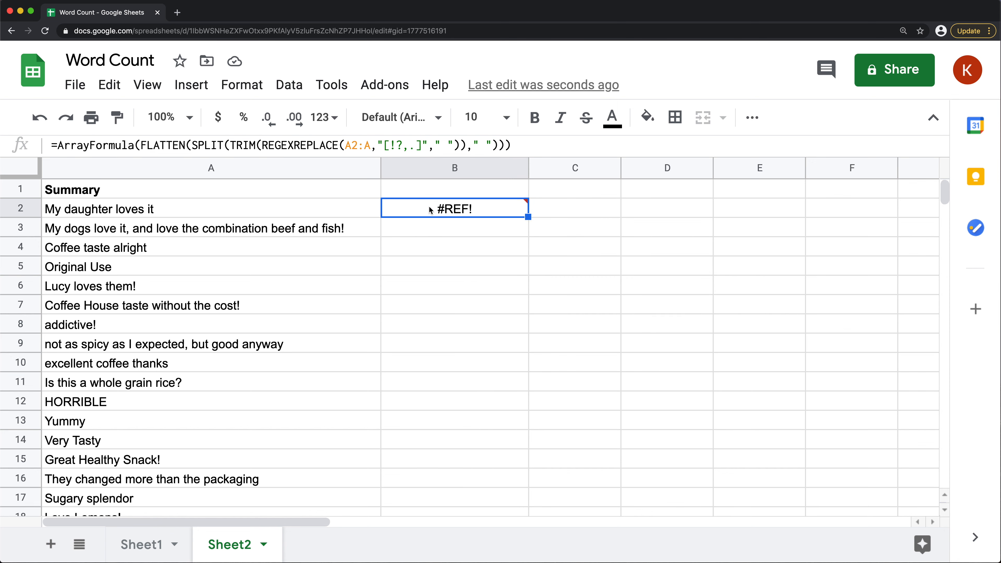
Limit the REGEXREPLACE range in the B2 array formula to A2:A22
double_click(452, 207)
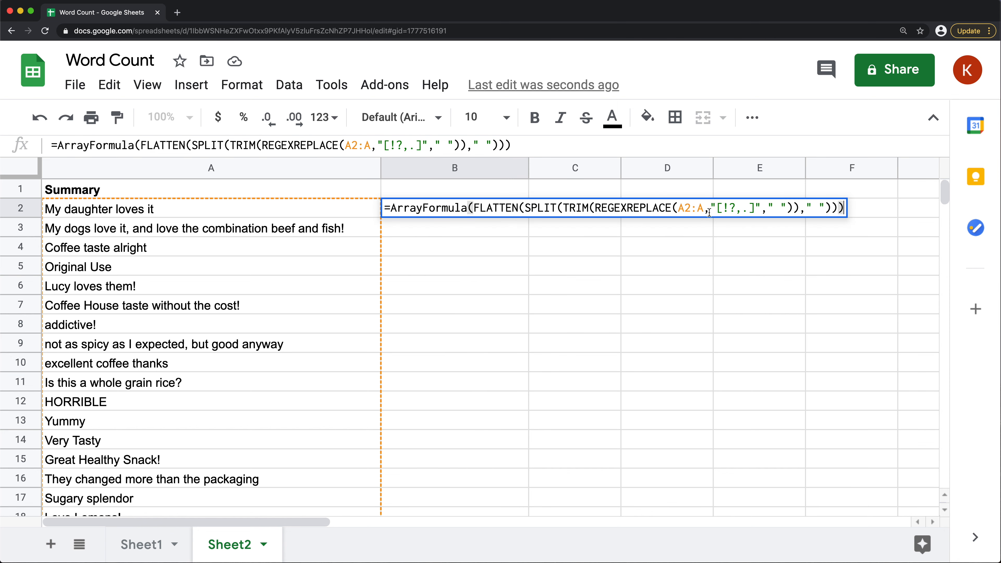
left_click(703, 209)
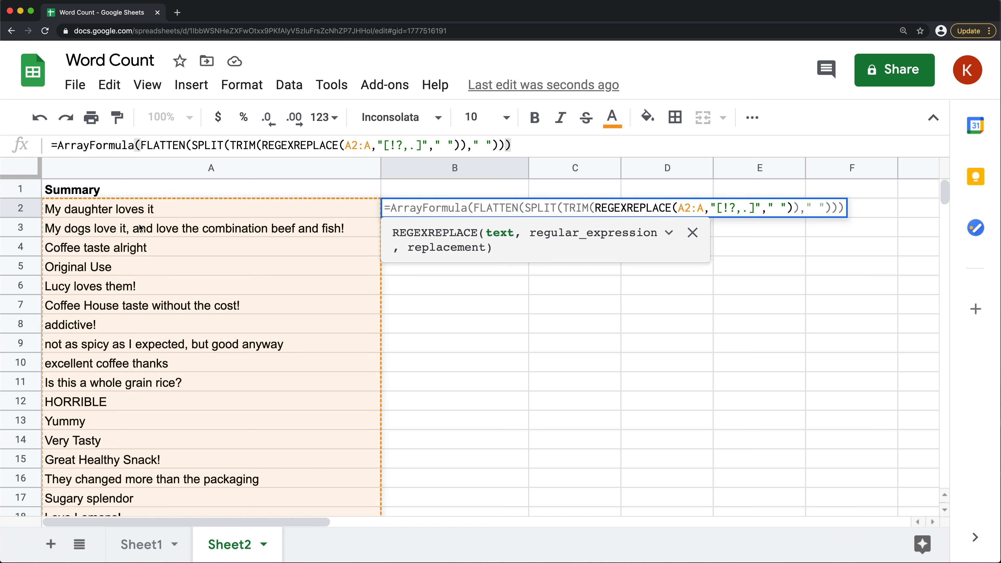
scroll(145, 253, "down", 4)
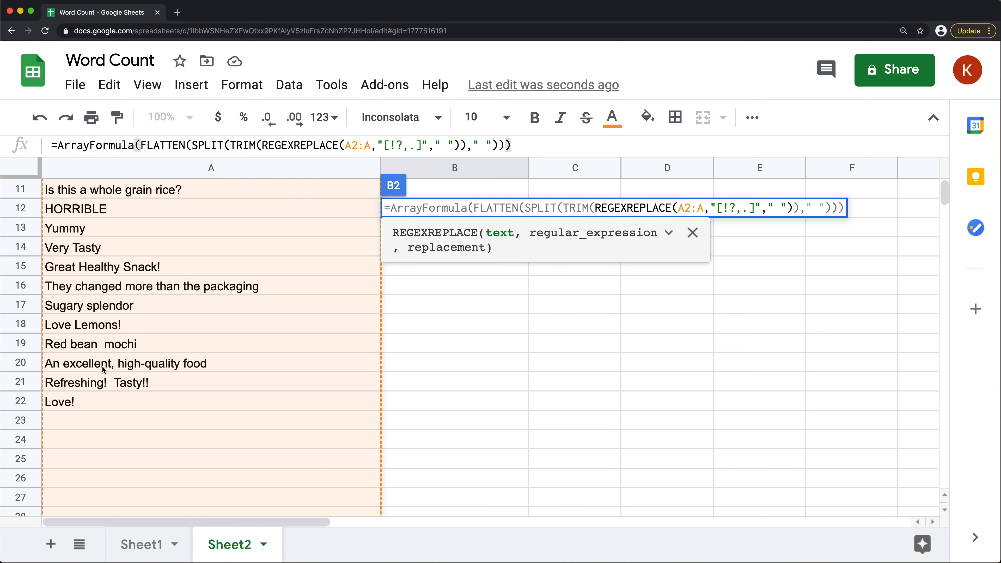
scroll(516, 306, "up", 4)
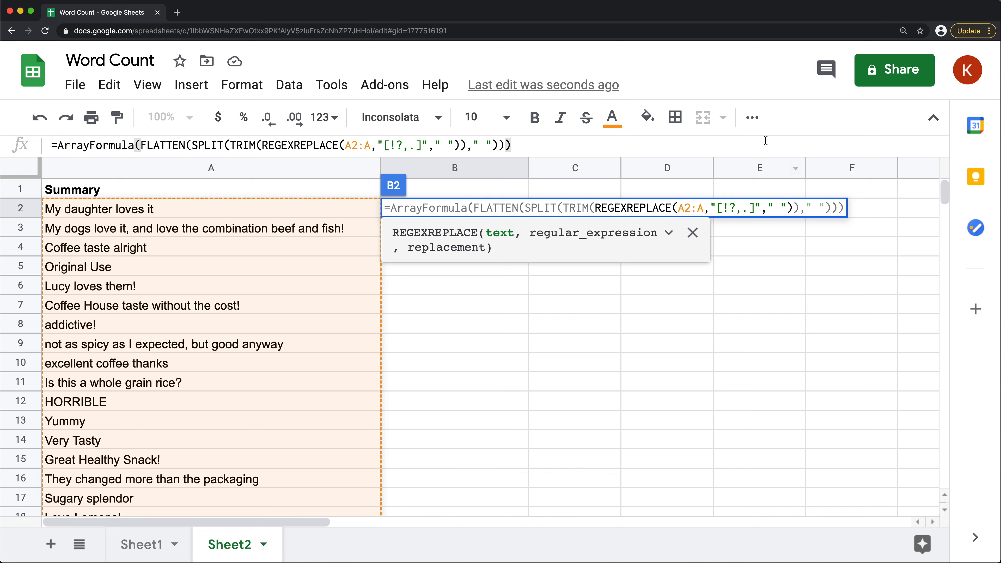
type("22")
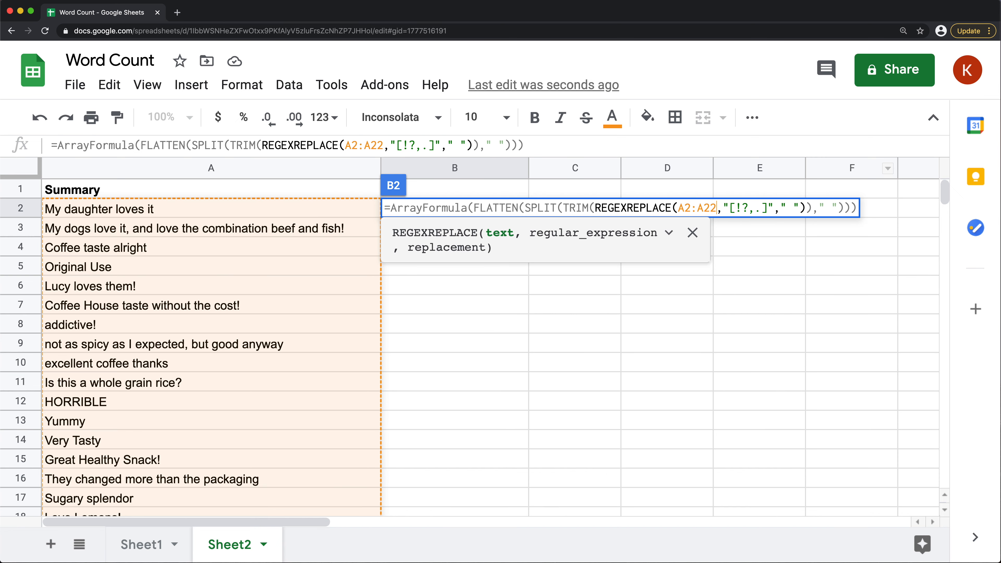
key("Return")
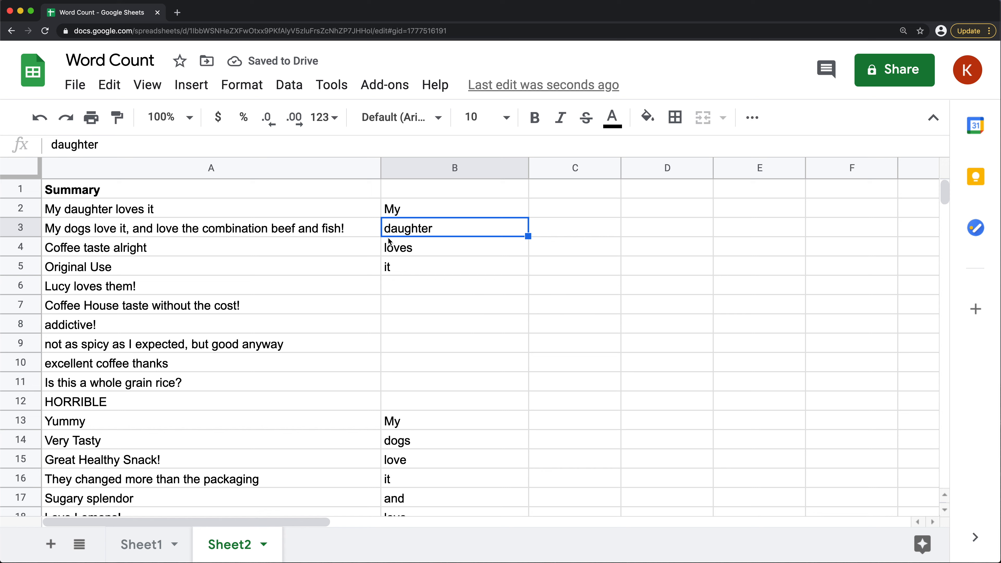
Compare the first summary in A2 with its flattened words in B2:B5 and the blank cells in B6:B12
left_click_drag(410, 214, 412, 272)
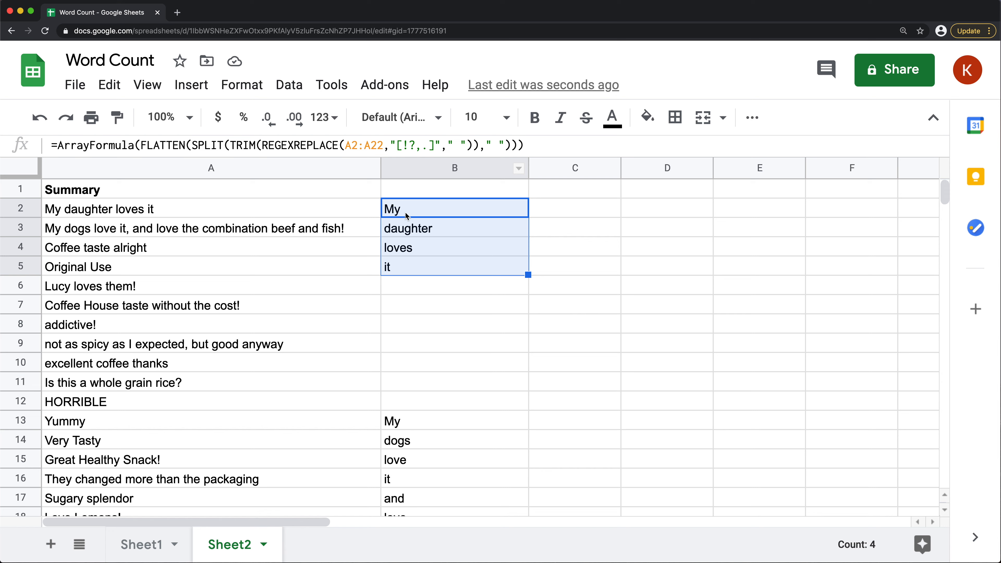
left_click_drag(408, 214, 411, 392)
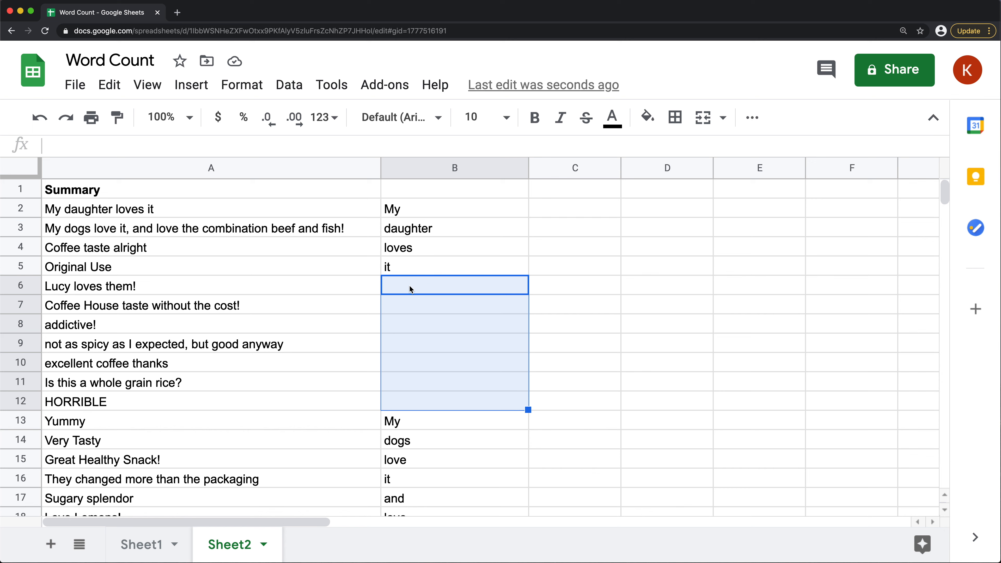
left_click_drag(409, 289, 417, 408)
left_click(404, 216)
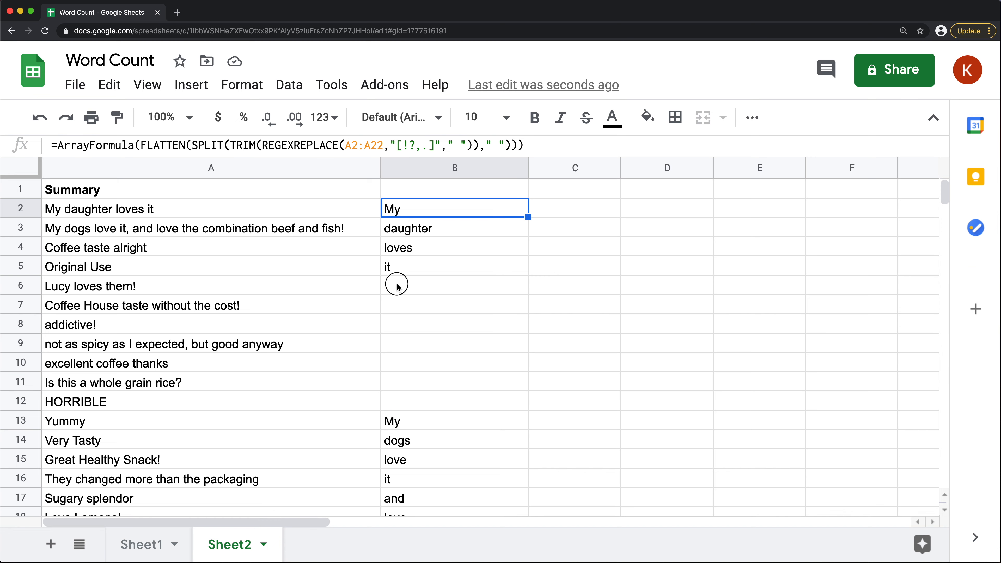
left_click_drag(398, 286, 408, 401)
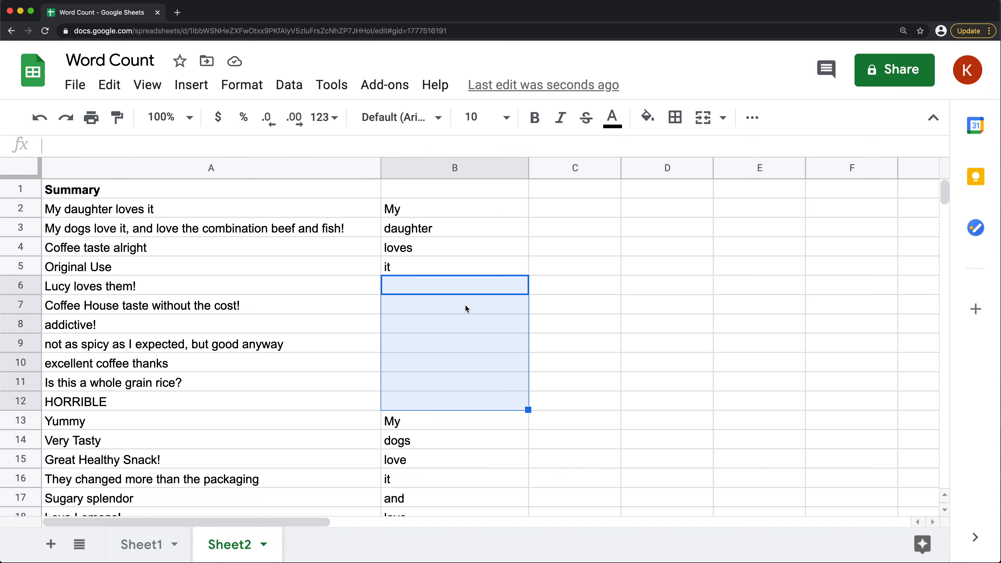
left_click(94, 209)
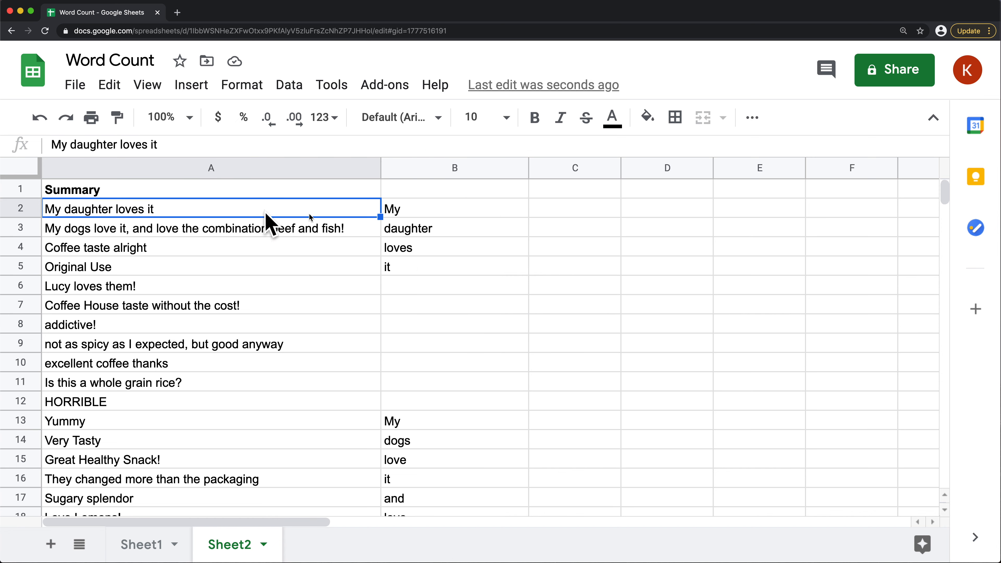
left_click_drag(418, 215, 419, 261)
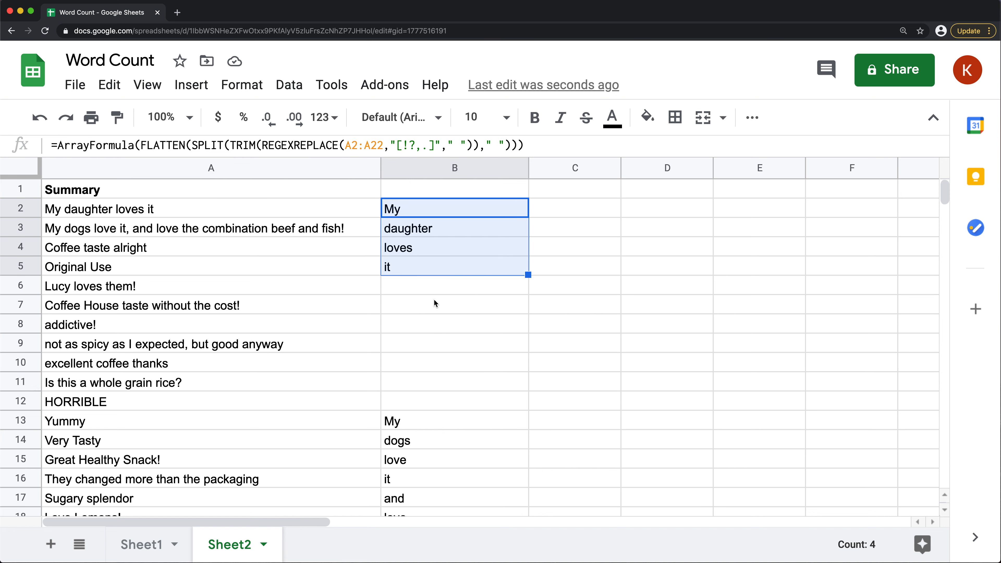
Examine the flattened words and gaps further down column B against the summaries in A3 and A4
scroll(458, 316, "down", 3)
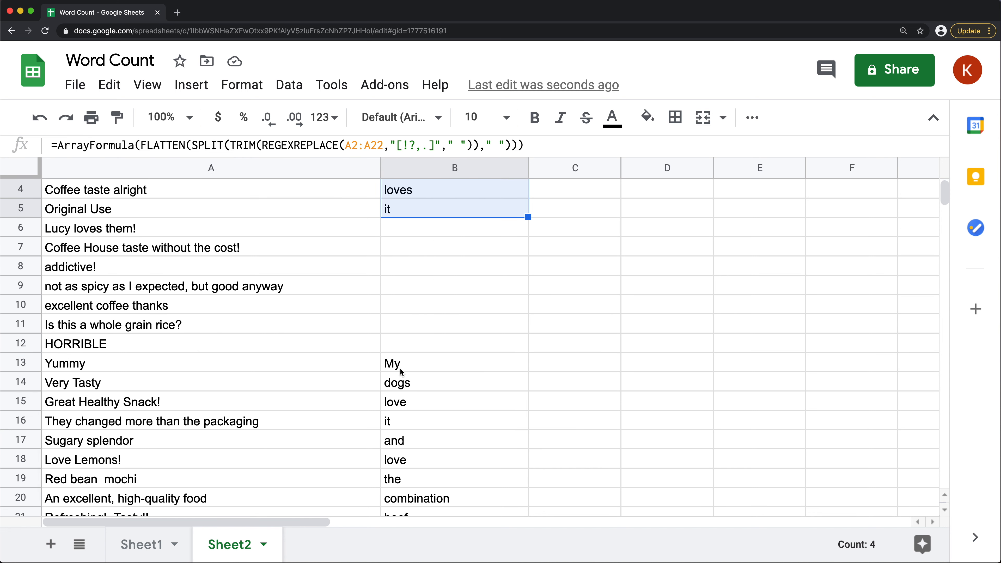
scroll(409, 339, "down", 2)
left_click_drag(407, 322, 406, 238)
scroll(410, 460, "down", 3)
scroll(410, 462, "down", 2)
scroll(394, 276, "up", 5)
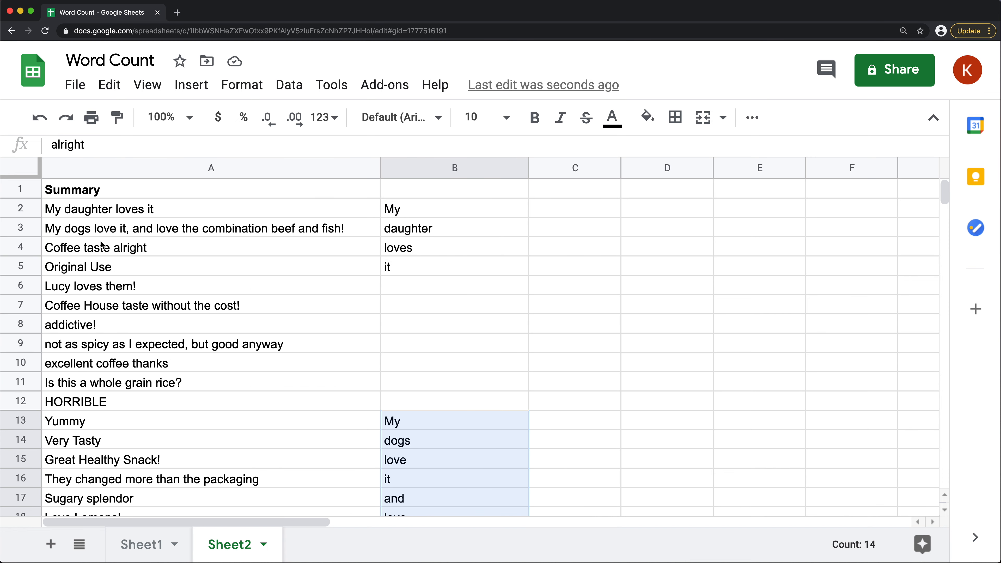
left_click(122, 230)
left_click(105, 252)
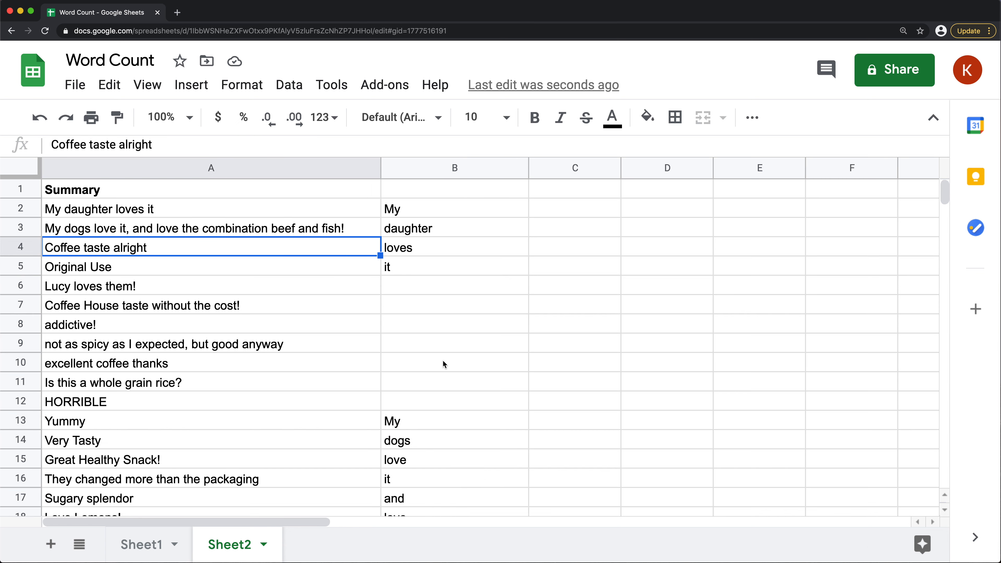
scroll(444, 363, "down", 7)
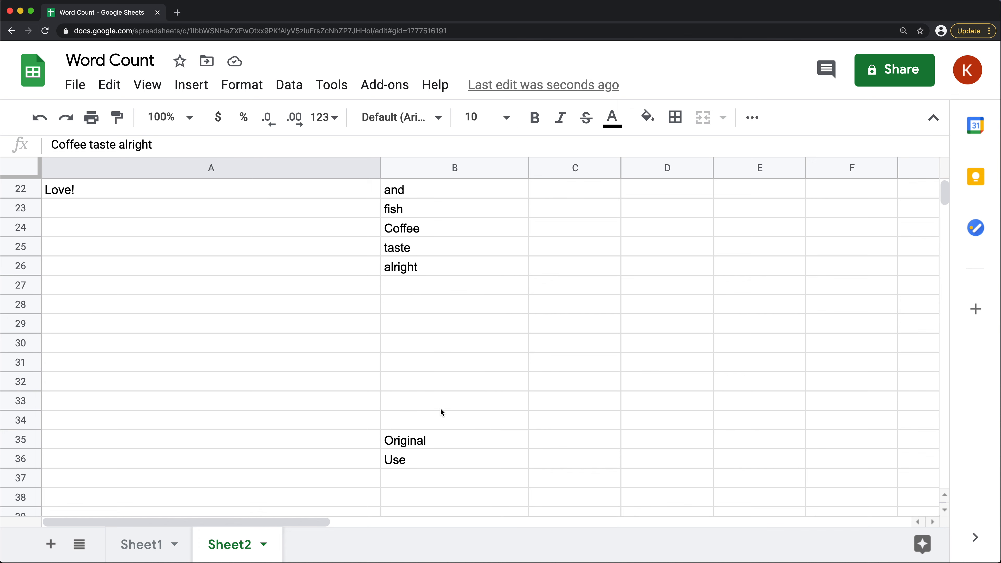
Compare the flattened words in B24:B26 and B35:B36 and the gap between them with the summaries in column A
left_click_drag(418, 233, 417, 265)
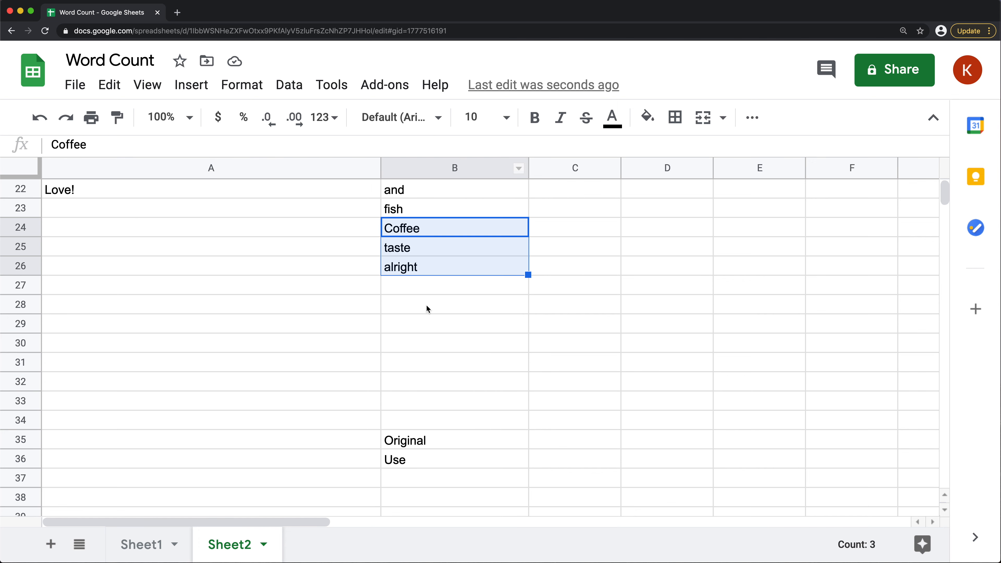
left_click_drag(406, 282, 407, 476)
scroll(387, 393, "up", 7)
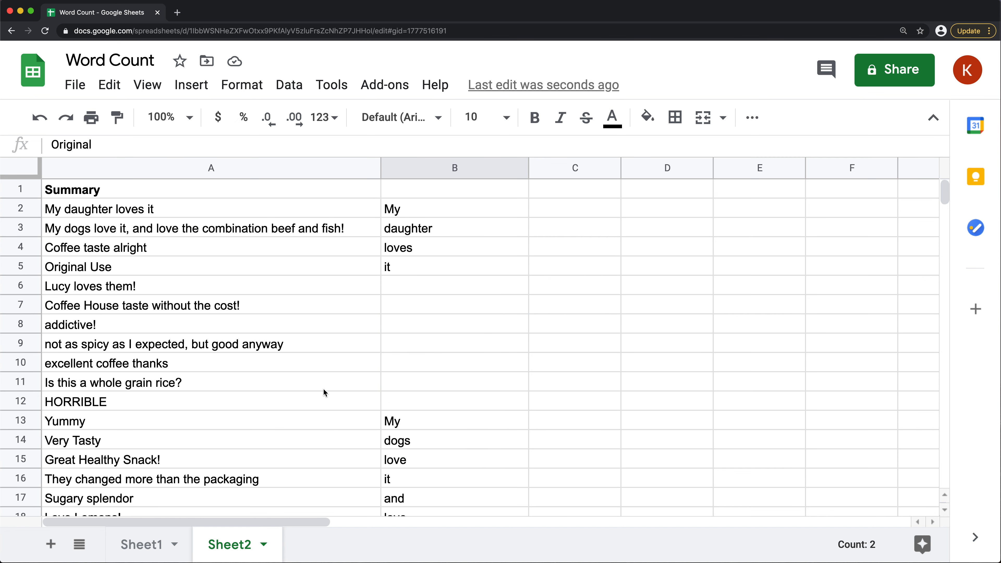
left_click(122, 264)
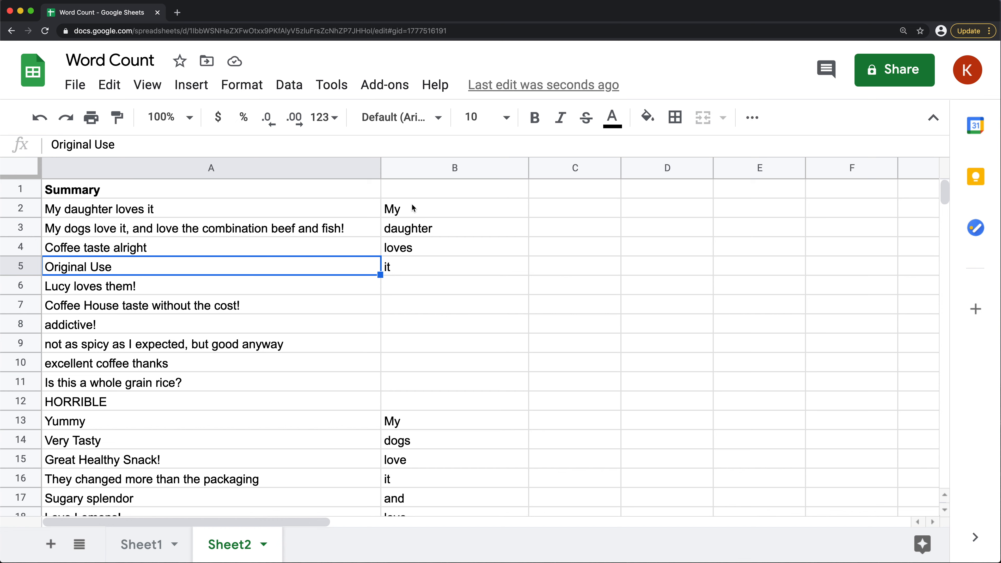
left_click_drag(110, 213, 306, 420)
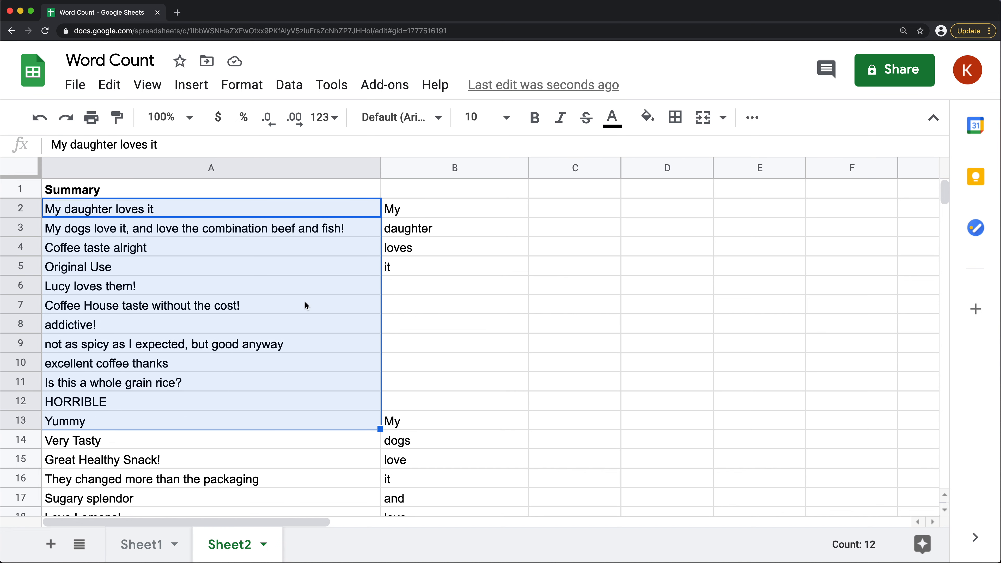
scroll(423, 274, "down", 5)
scroll(442, 339, "up", 5)
Wrap the FLATTEN expression in the B2 array formula in UNIQUE to remove duplicate words
double_click(410, 211)
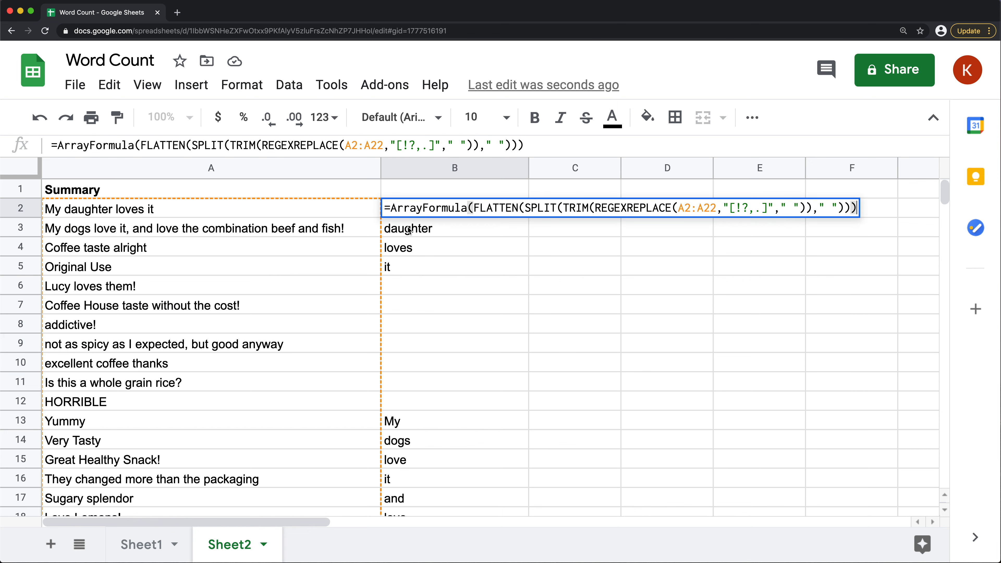
left_click(475, 207)
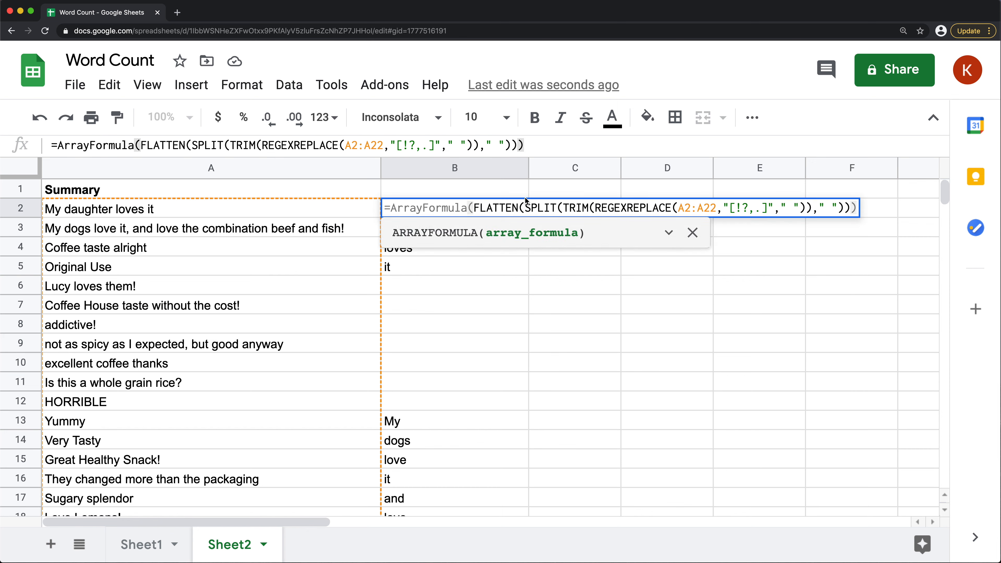
type("/")
key("BackSpace")
type("UNIQUE(")
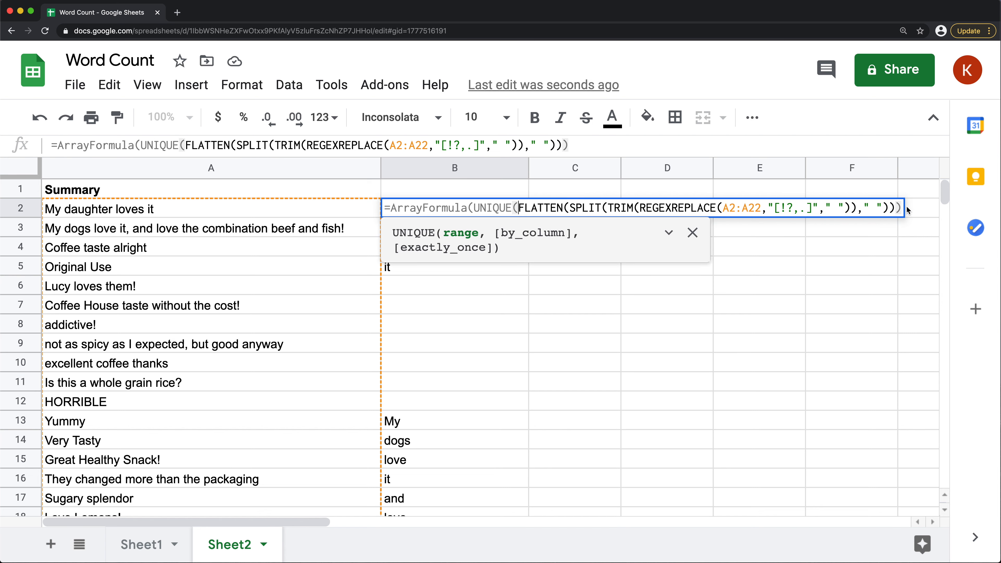
left_click(888, 207)
type(")")
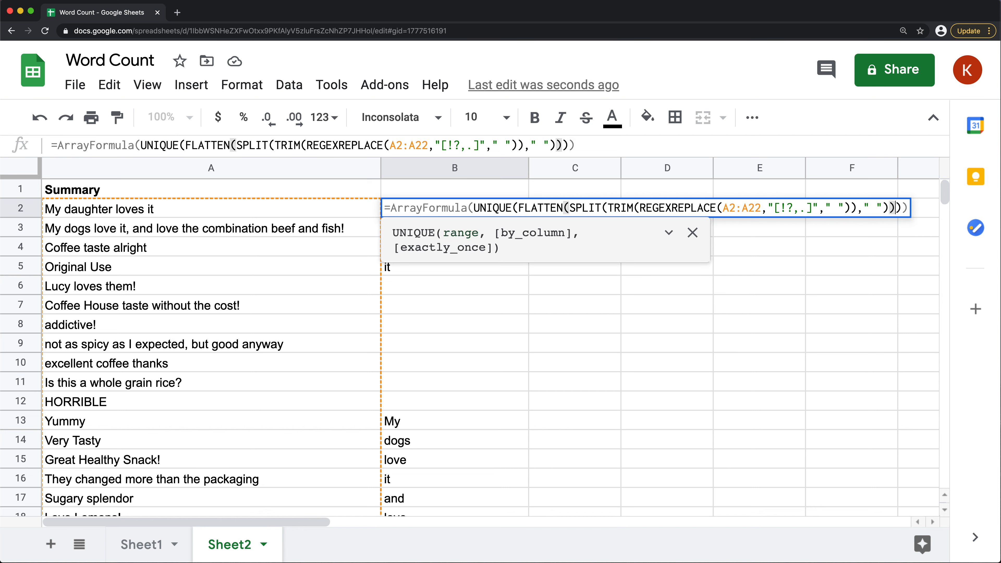
key("Return")
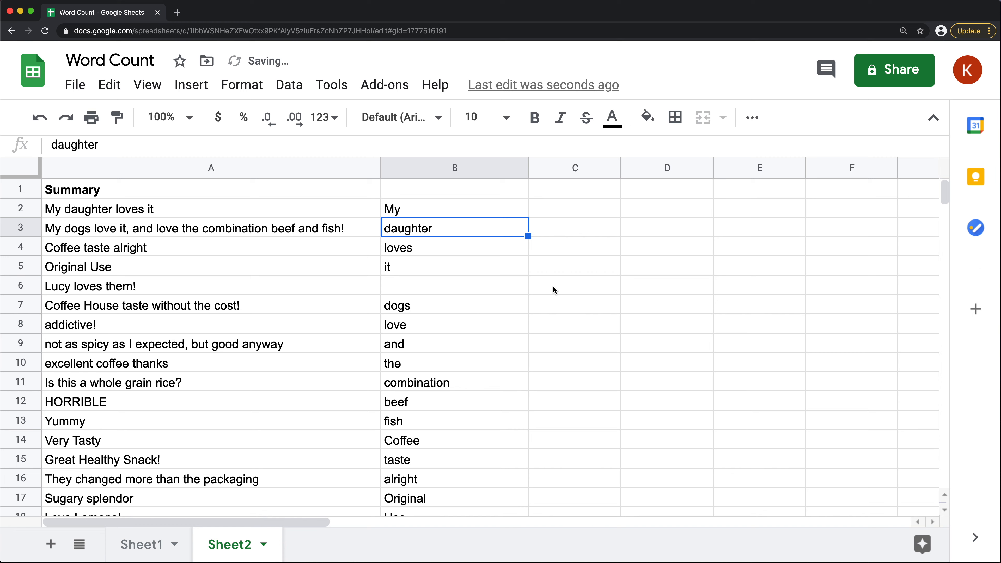
Check the unique word list in column B down to its end and the blank cell B6 against the summaries
scroll(451, 292, "down", 10)
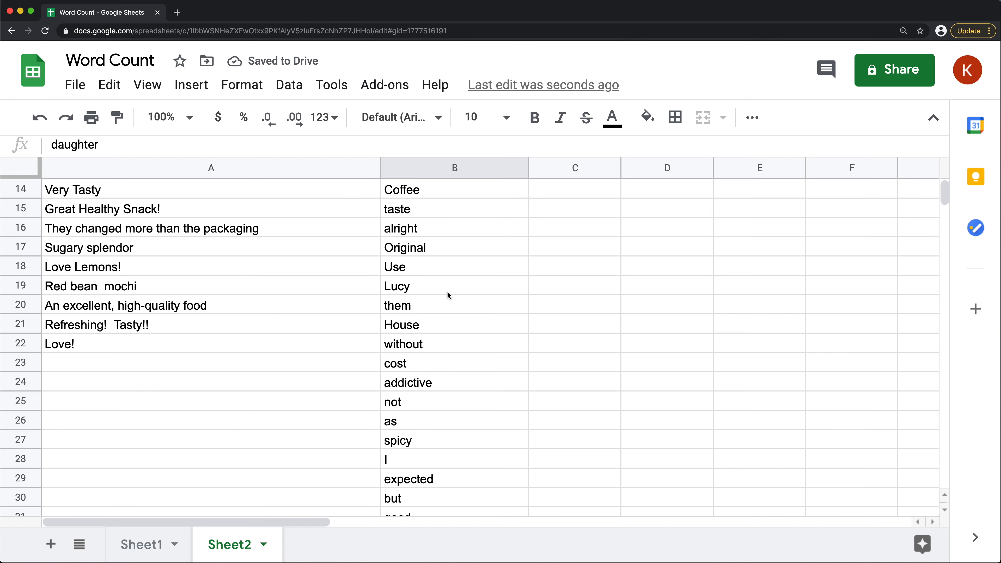
scroll(446, 292, "down", 12)
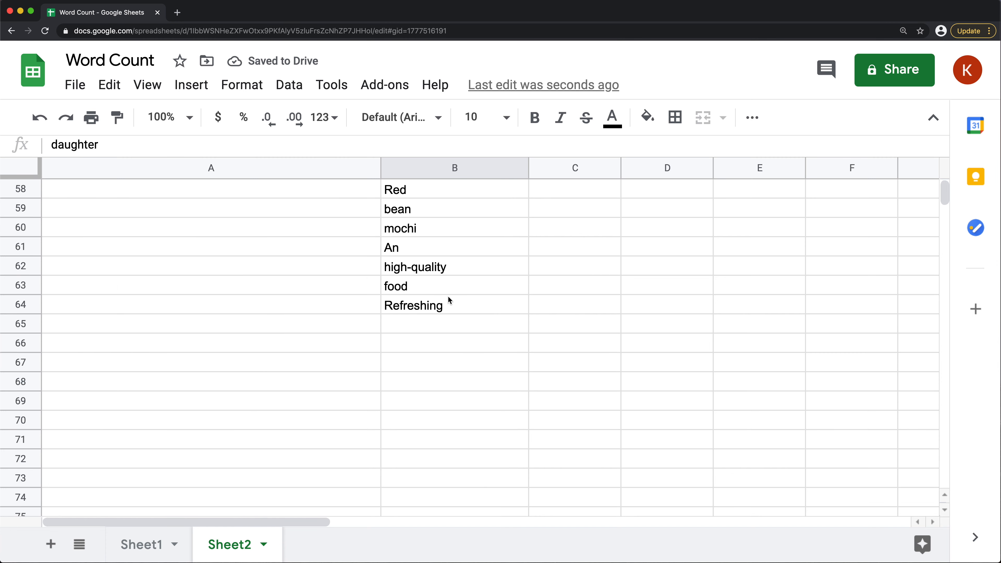
scroll(434, 300, "up", 20)
left_click_drag(187, 197, 192, 438)
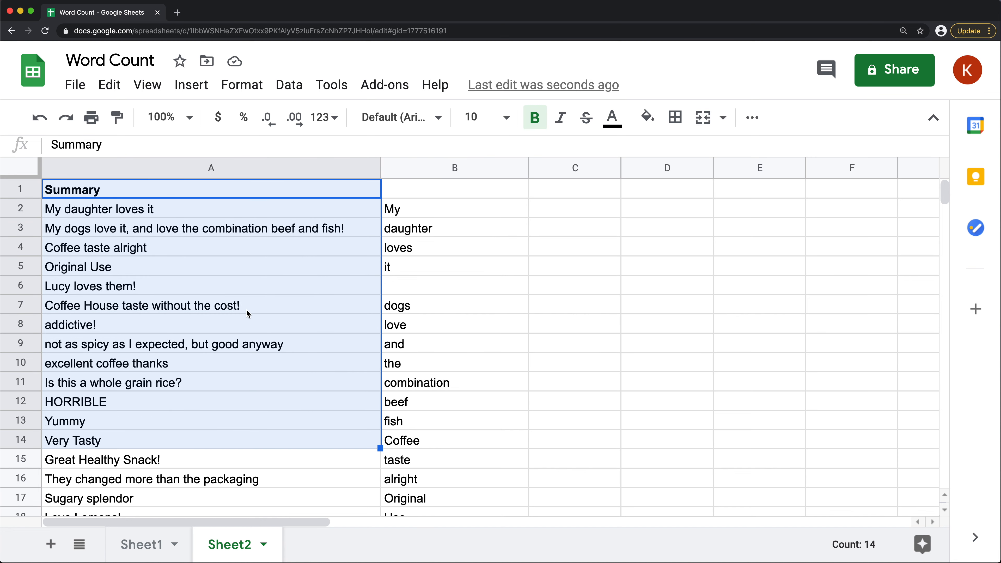
left_click(445, 292)
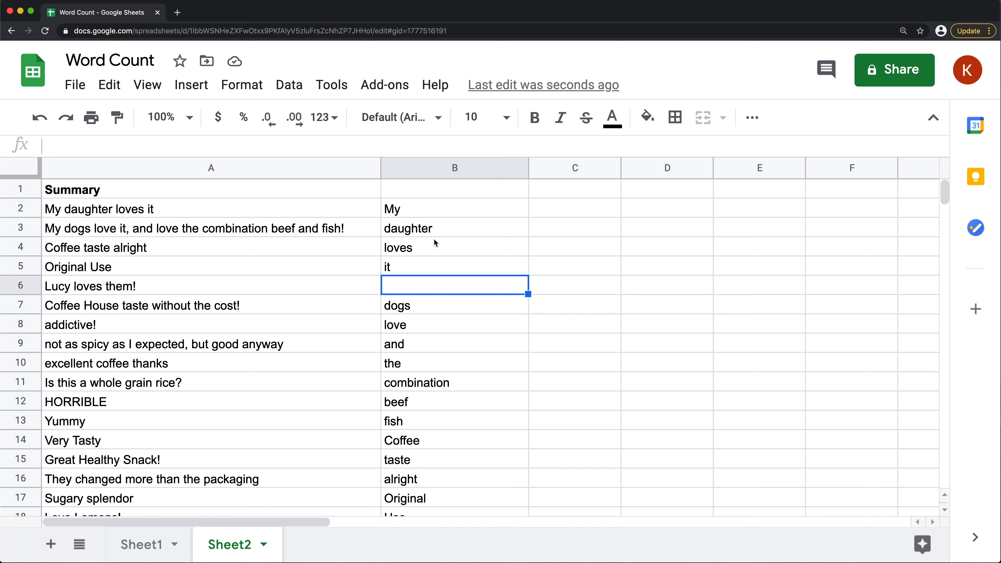
Wrap the UNIQUE expression in the B2 array formula in SORT to order the words alphabetically
double_click(410, 213)
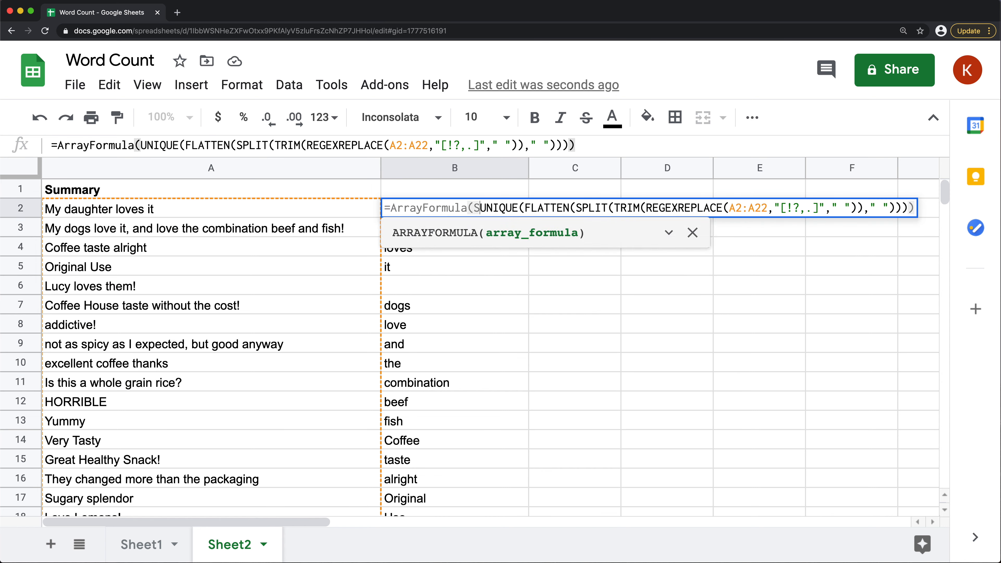
type("SORT(")
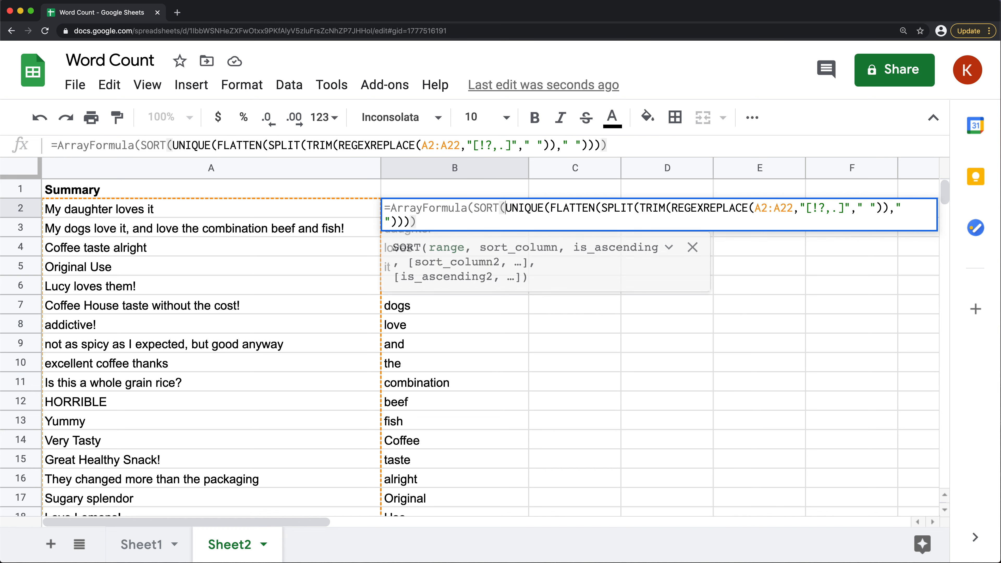
left_click(466, 225)
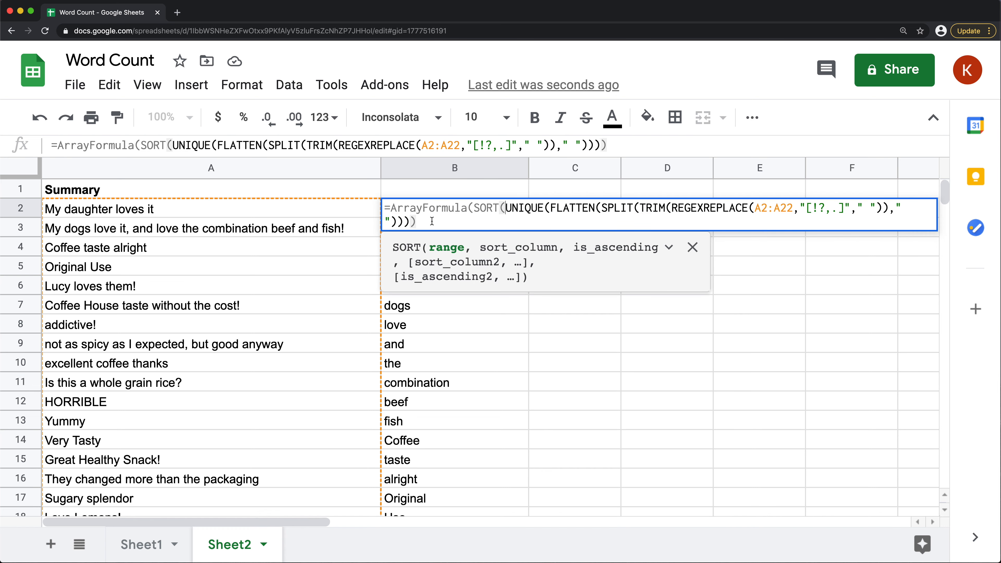
type(")")
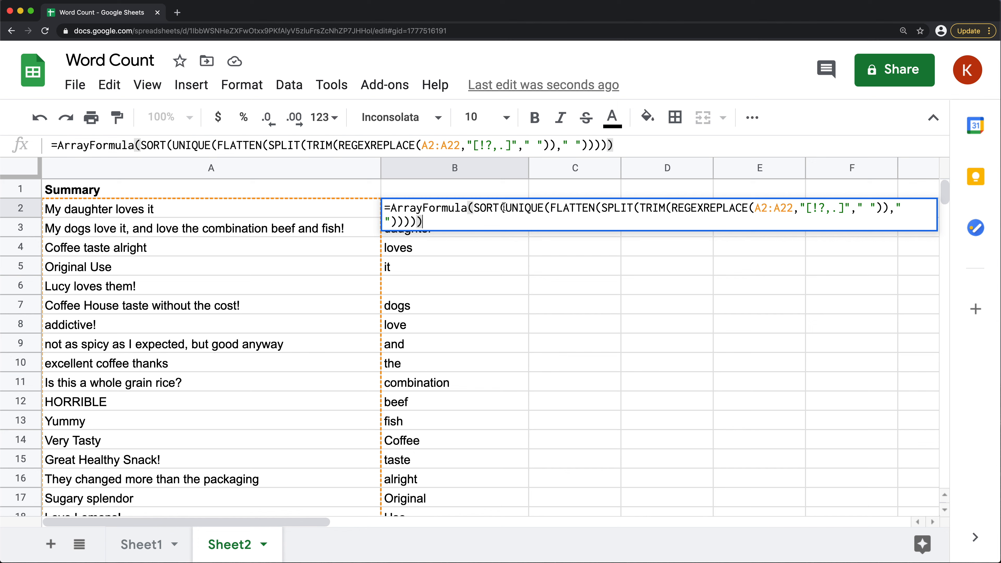
key("Return")
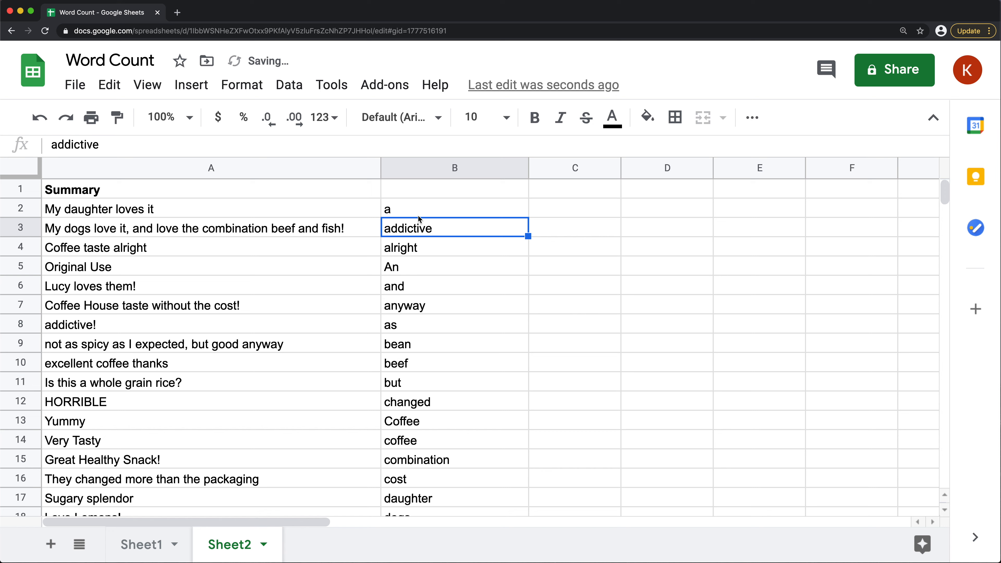
Examine the sorted words in column B for entries differing only in capitalization, comparing B13 with B14 and B34 with B35
left_click_drag(418, 210, 430, 440)
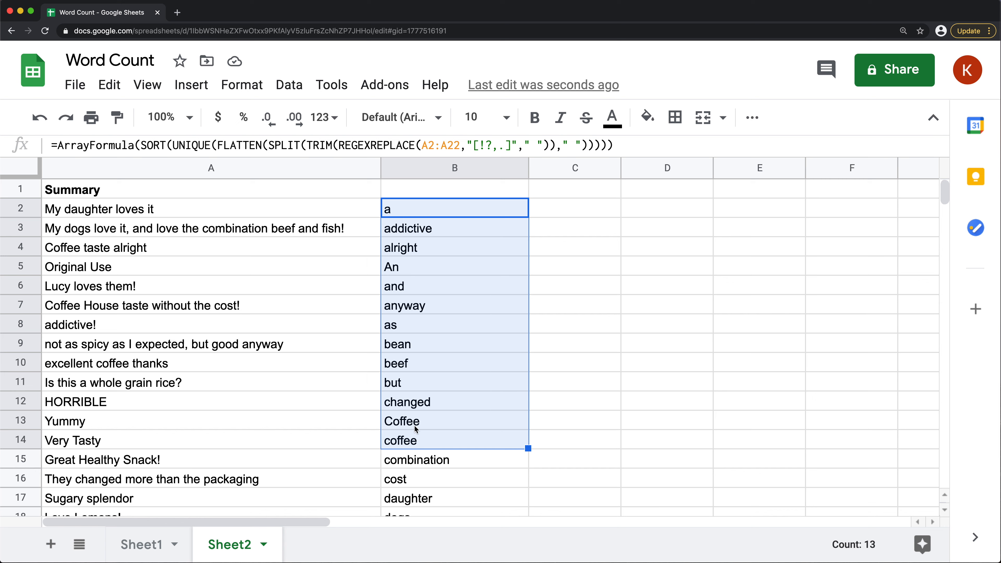
left_click(426, 423)
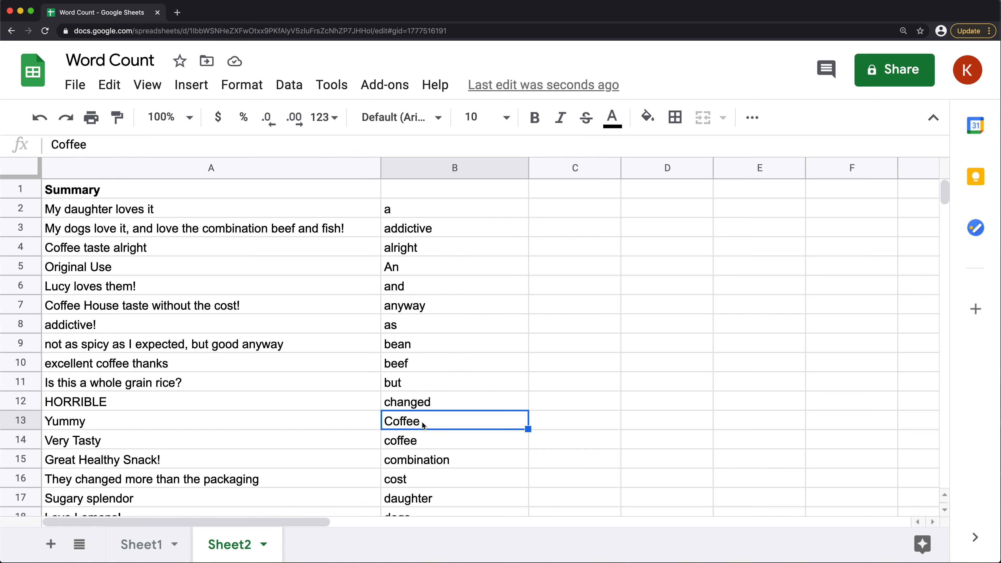
left_click(414, 443)
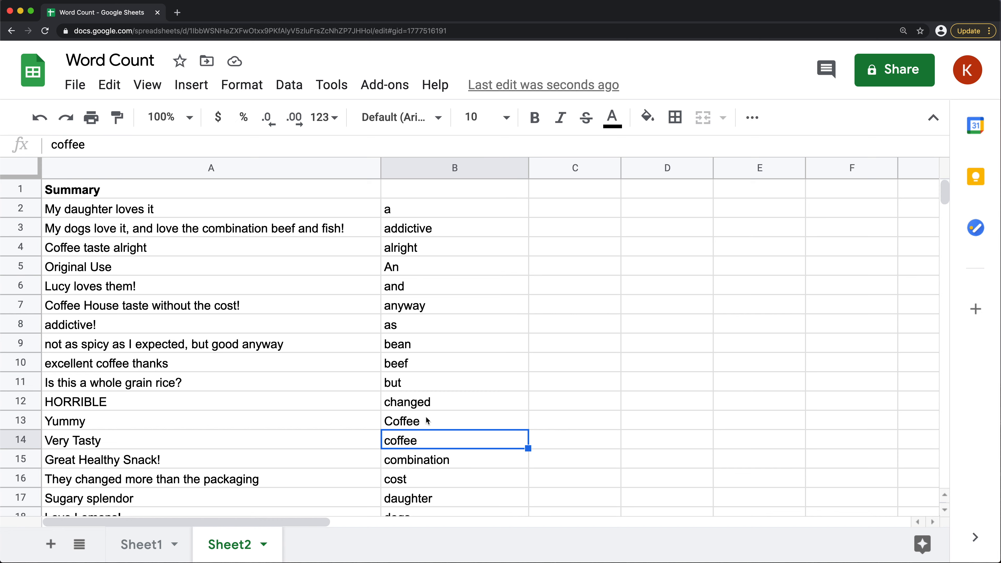
scroll(428, 413, "down", 3)
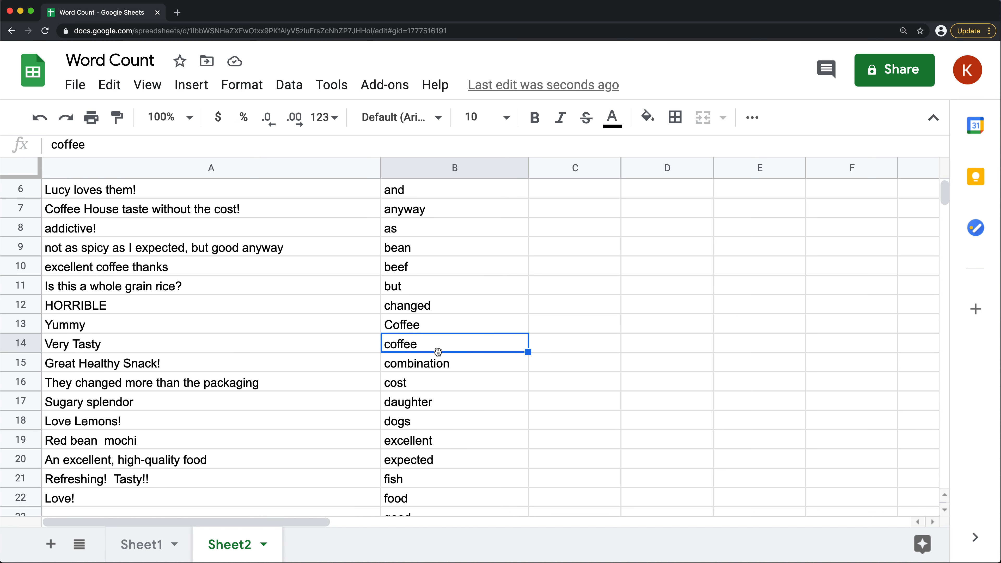
scroll(440, 357, "down", 1)
scroll(442, 404, "down", 1)
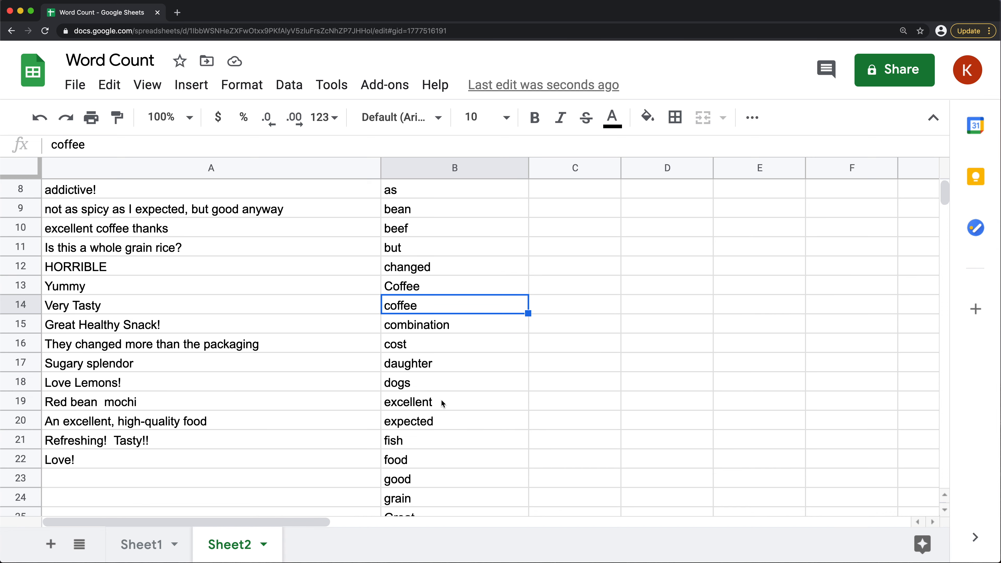
scroll(441, 401, "down", 4)
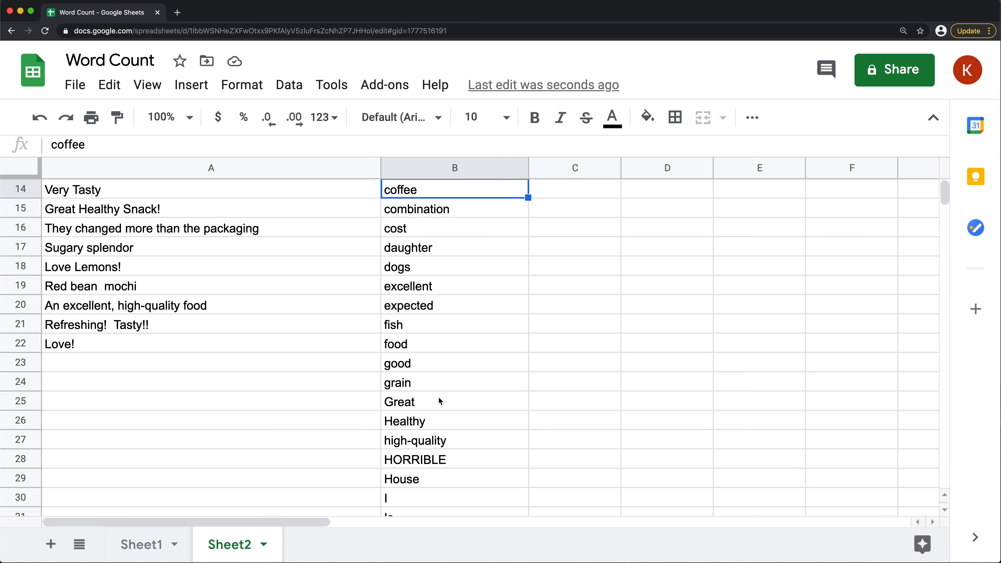
scroll(437, 400, "down", 4)
left_click_drag(415, 439, 406, 461)
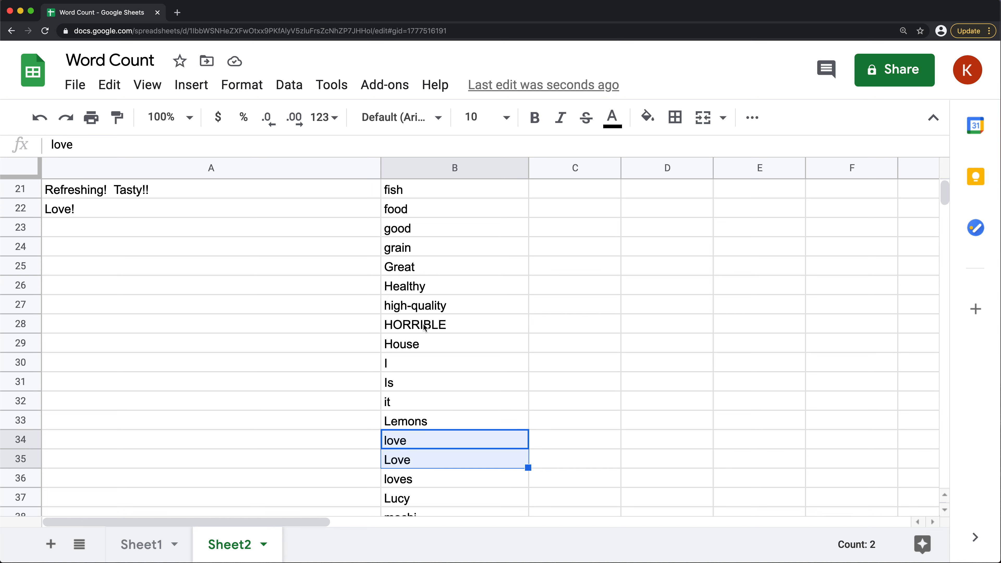
scroll(410, 426, "down", 1)
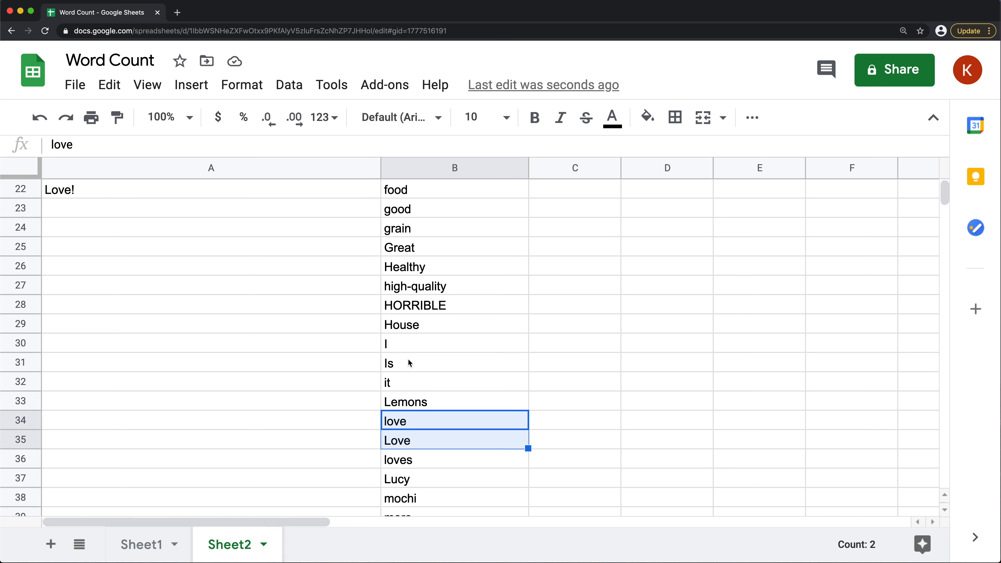
scroll(426, 355, "down", 6)
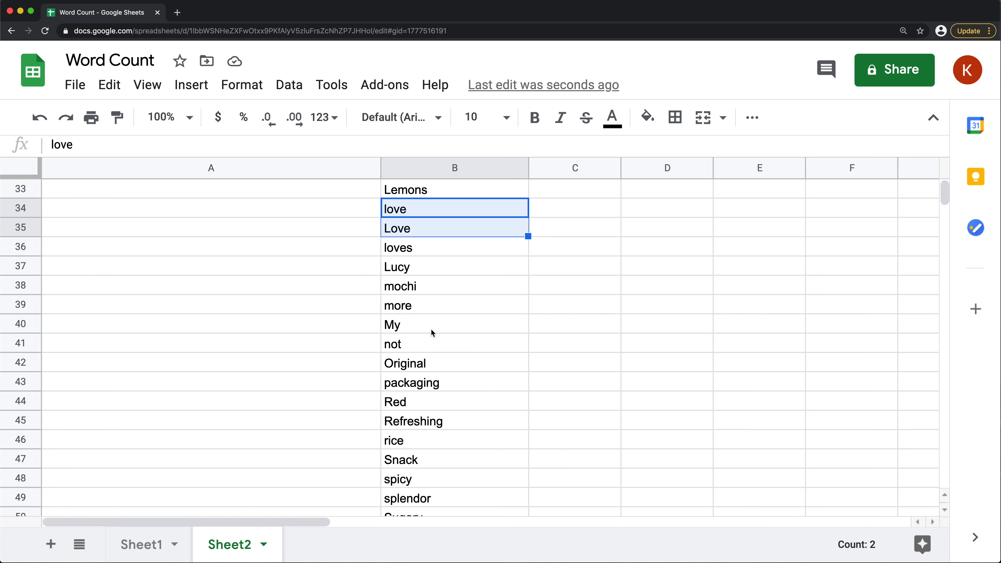
scroll(430, 331, "up", 10)
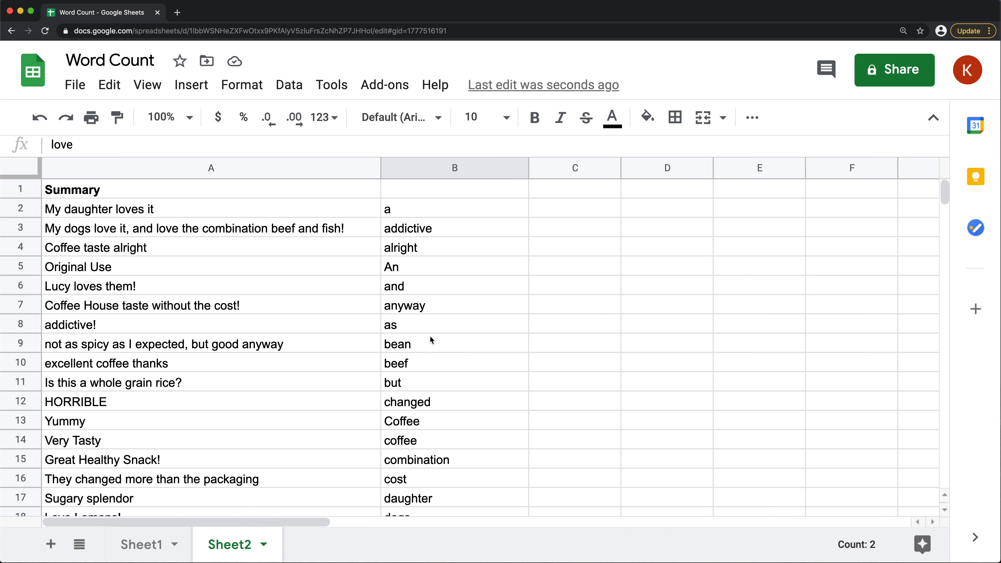
Wrap the A2:A22 range inside REGEXREPLACE in the B2 formula in LOWER to convert all words to lowercase
left_click(396, 210)
key("Return")
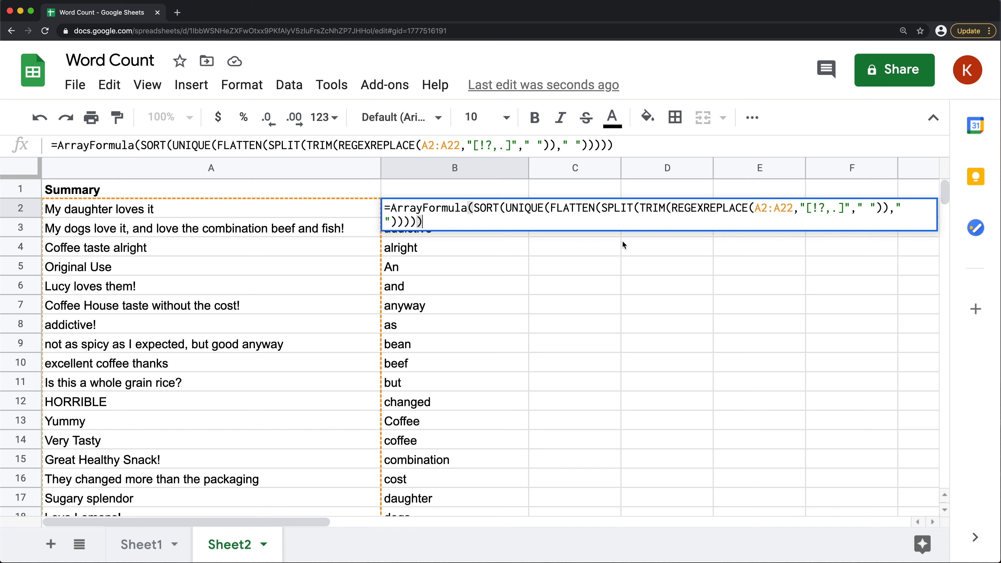
left_click_drag(754, 208, 793, 207)
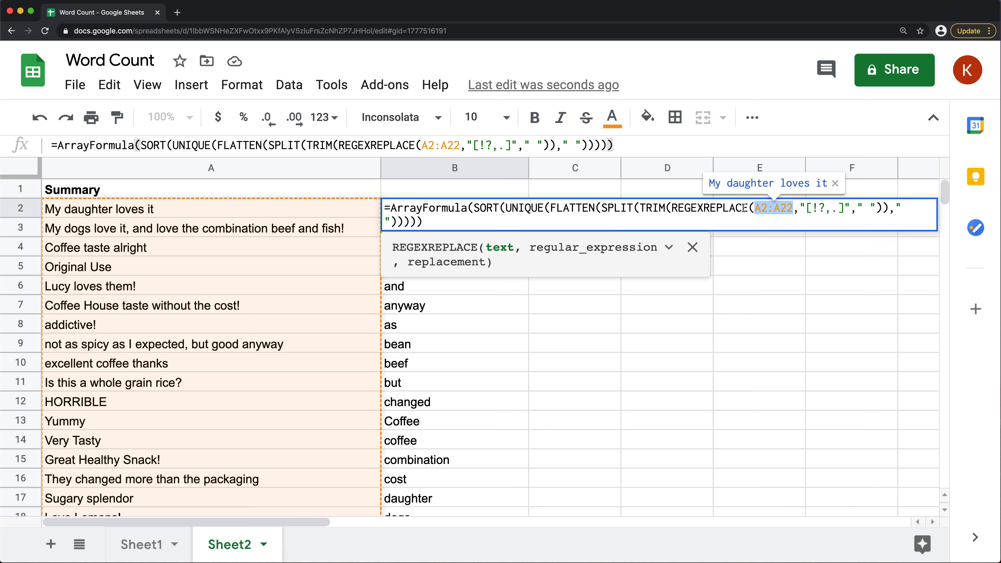
left_click(754, 208)
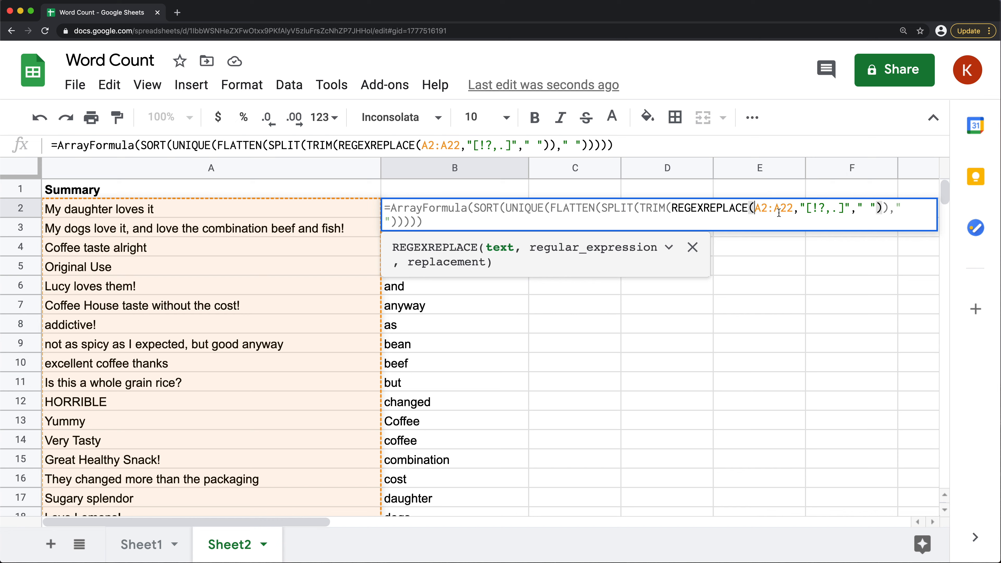
type("LOWER(")
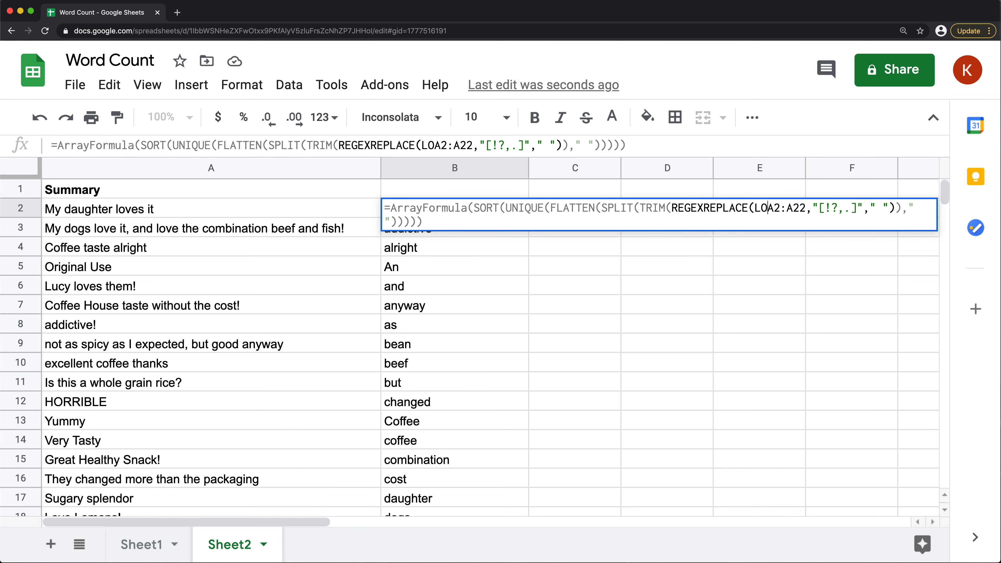
left_click(832, 208)
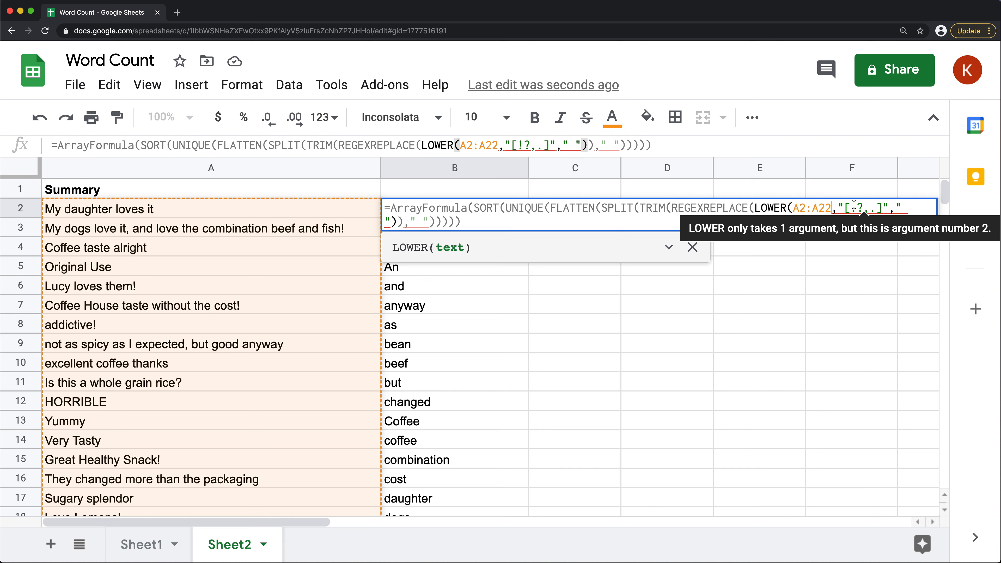
type(")")
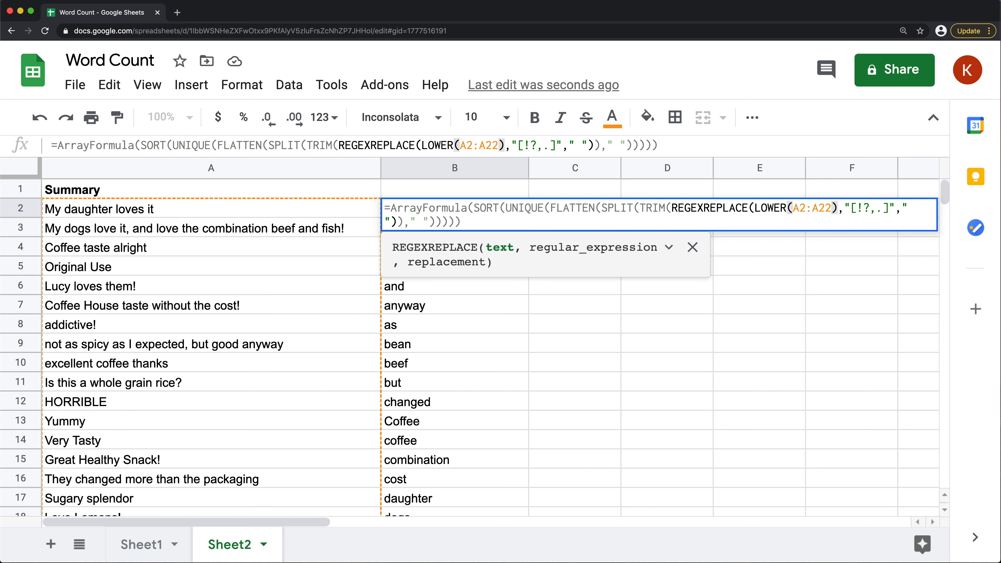
key("Return")
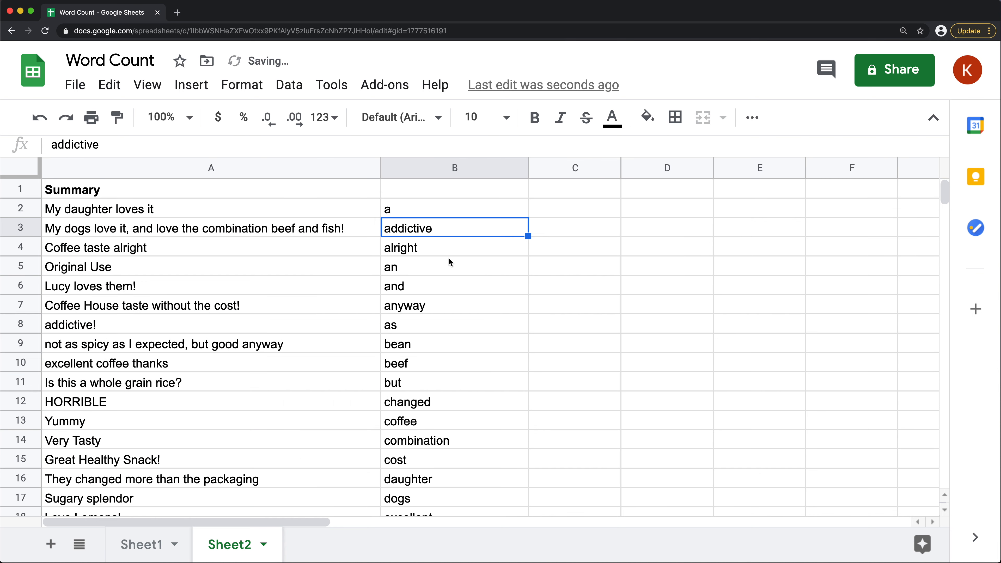
Examine the lowercase word list in column B, including "coffee" and "love", down to its end for remaining capitalization duplicates
left_click(420, 421)
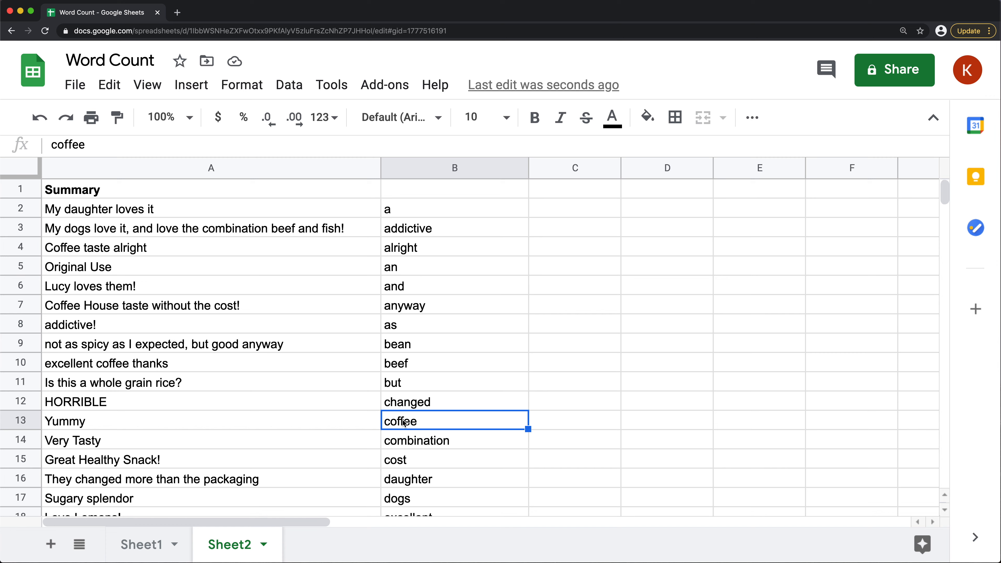
scroll(463, 385, "down", 5)
scroll(455, 378, "down", 12)
scroll(453, 411, "down", 5)
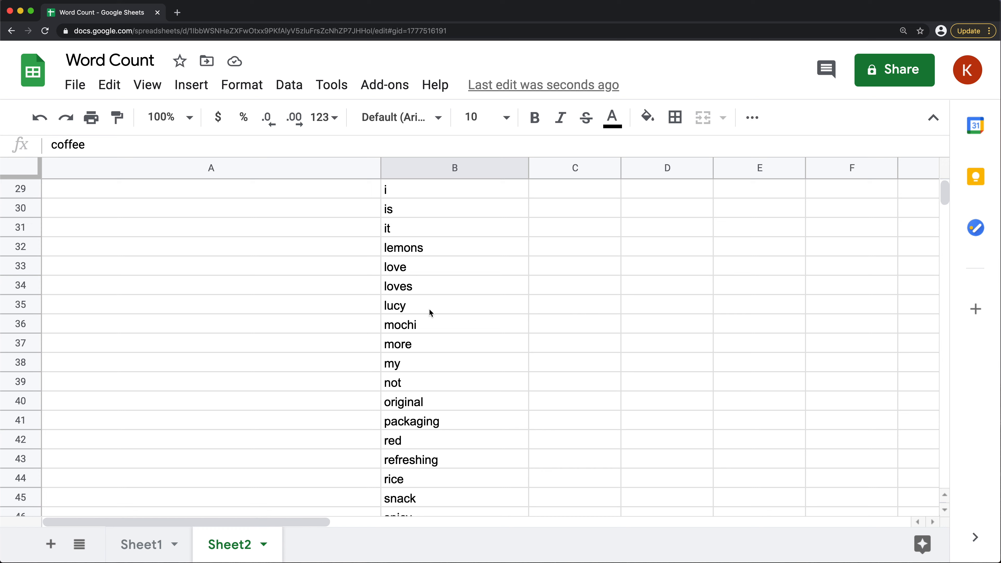
left_click(408, 270)
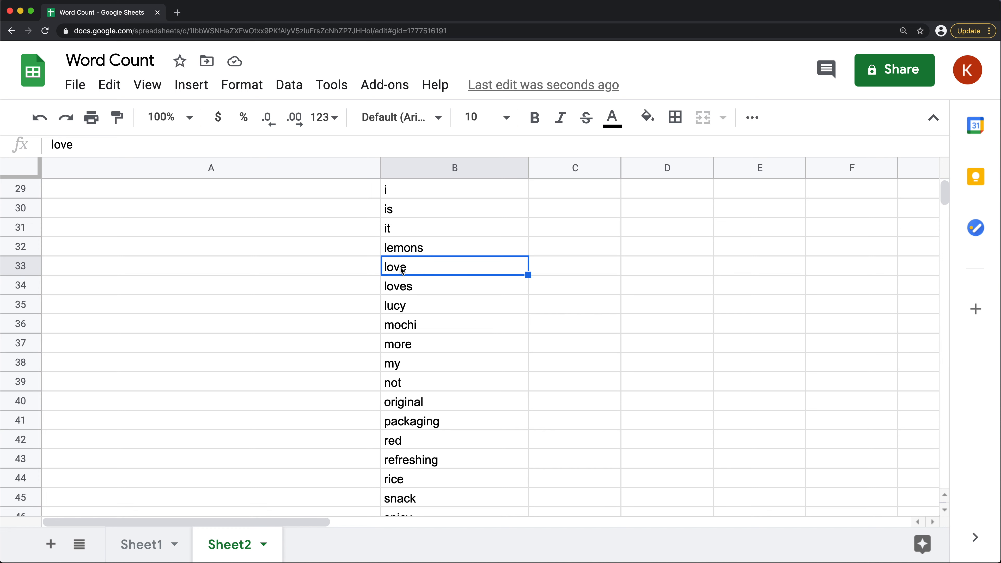
scroll(465, 313, "down", 15)
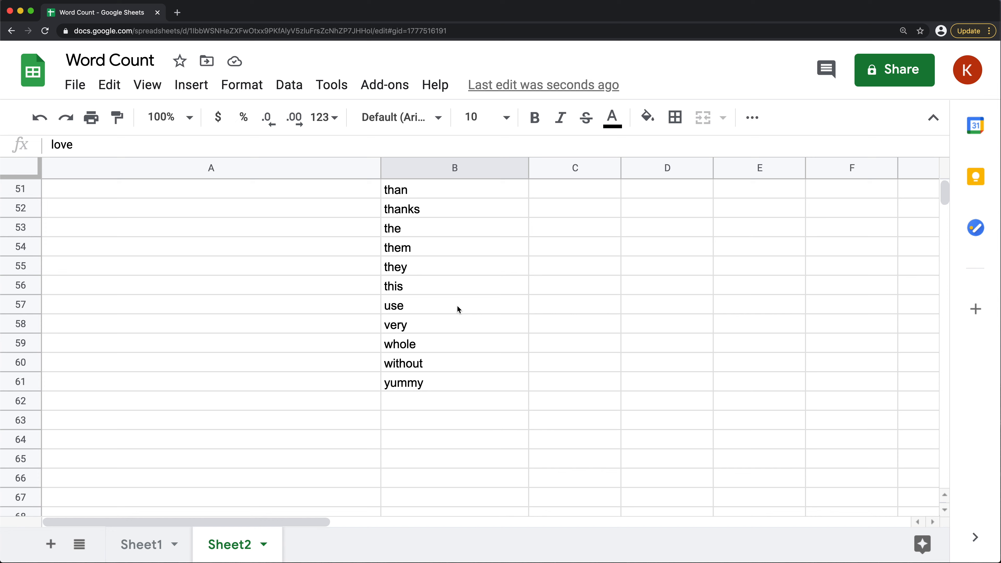
scroll(459, 309, "up", 20)
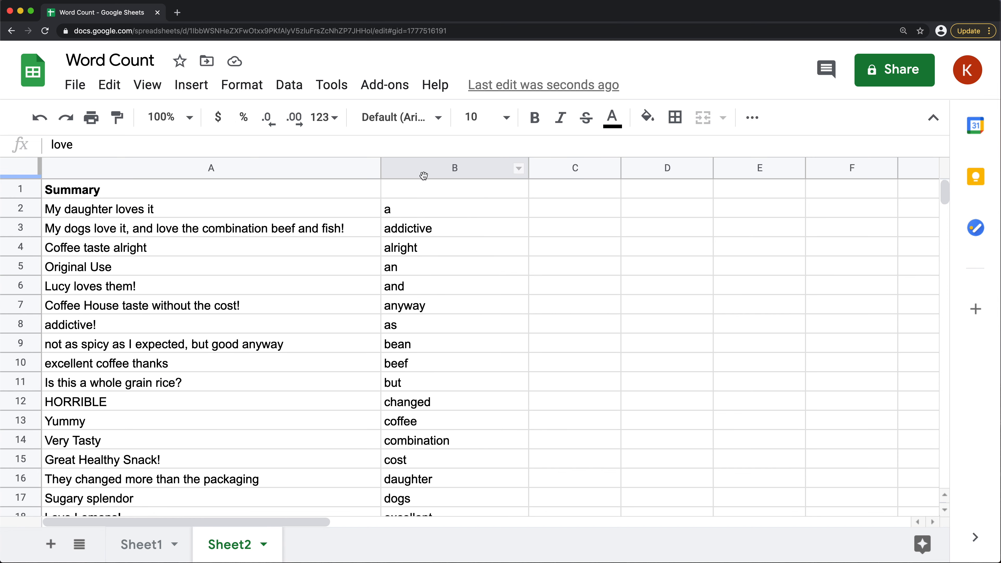
Enter the header "Unique List of Words" in B1 above the word list and make it bold
left_click(427, 190)
type("U")
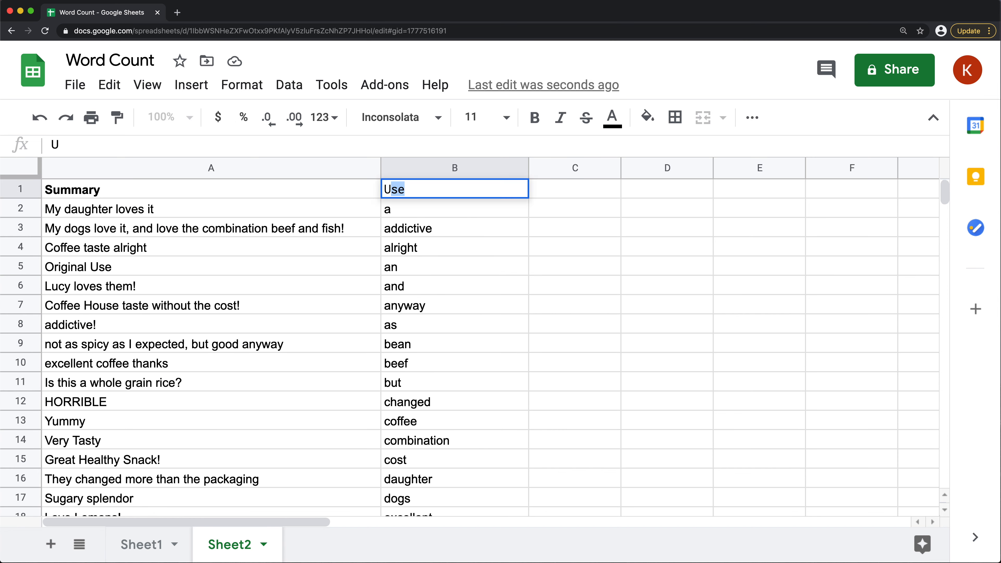
type("nique List of Words")
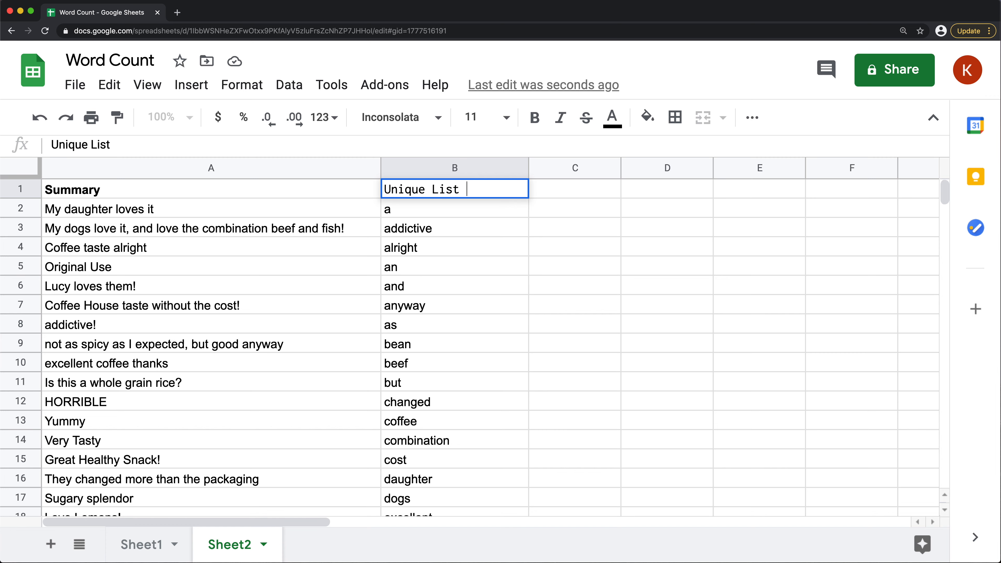
key("Return")
left_click(468, 195)
key("super+b")
Insert a row above the headers and count the unique words in B1 with =COUNTA(B3:B)
right_click(31, 191)
left_click(103, 216)
left_click(431, 194)
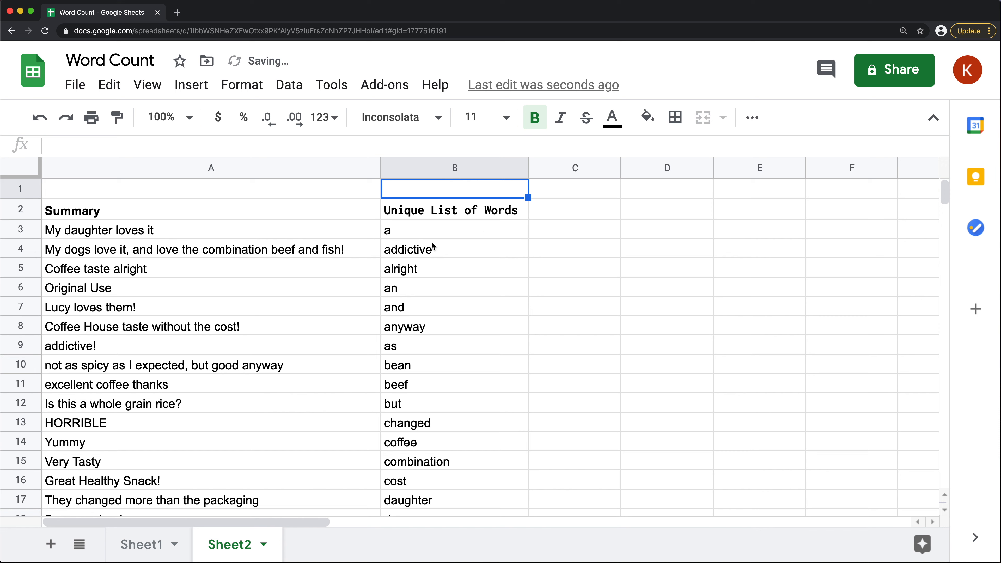
type("=")
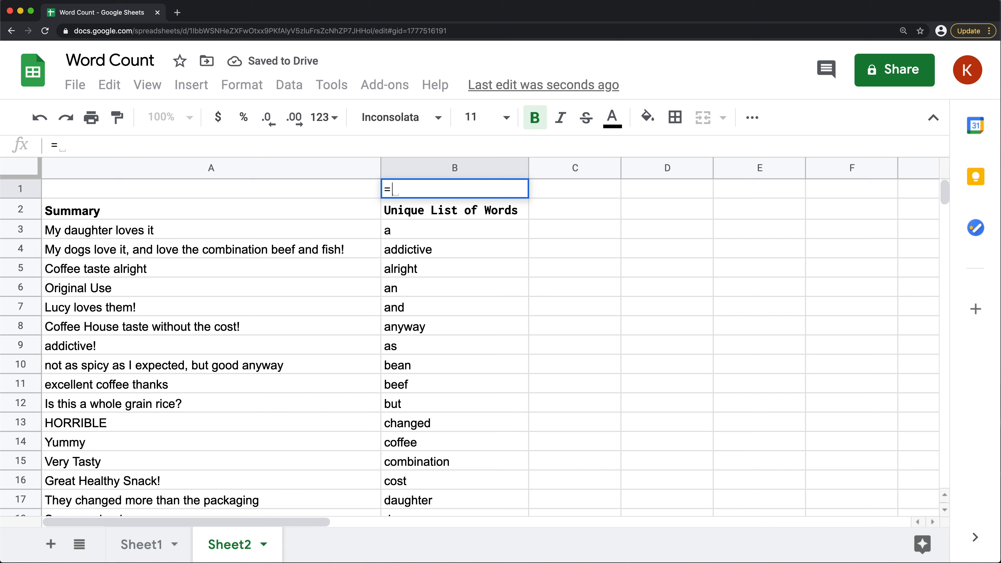
type("COUNTA(")
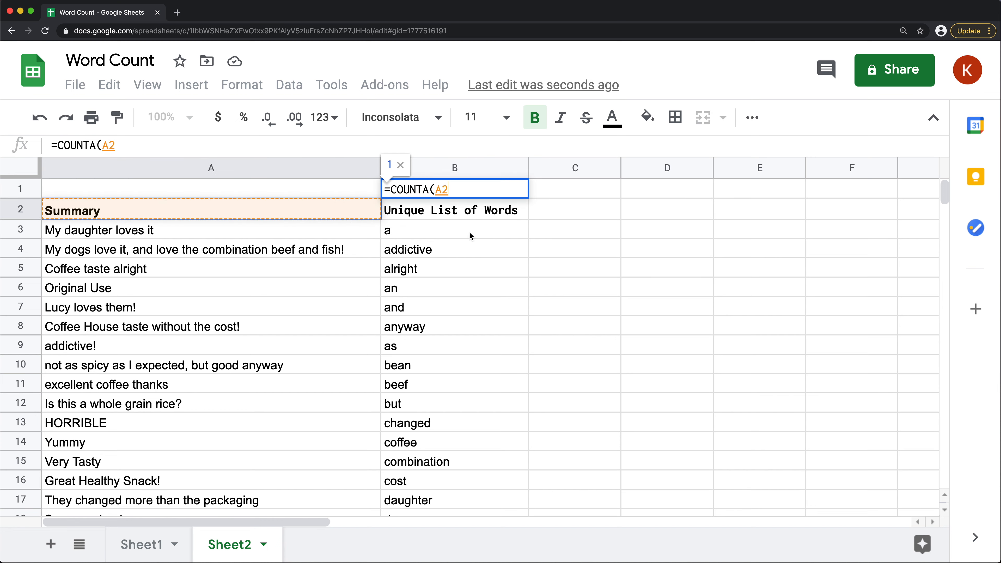
left_click_drag(416, 230, 415, 326)
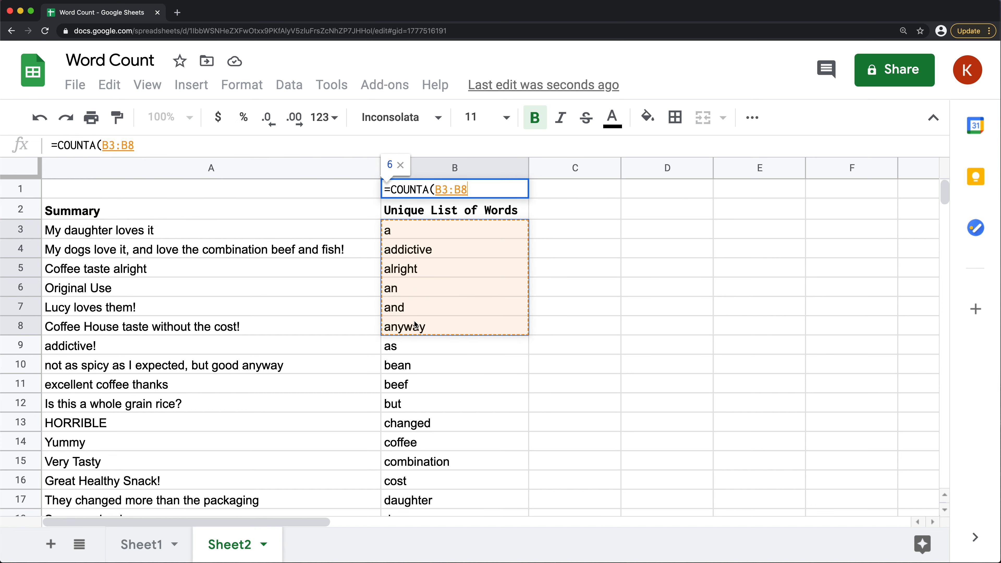
key("BackSpace")
type(")")
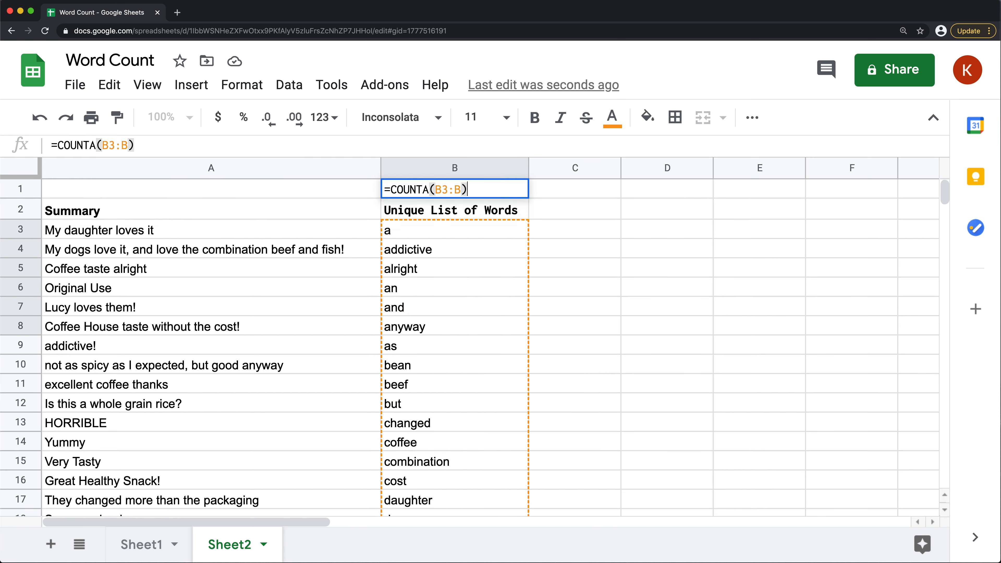
key("Return")
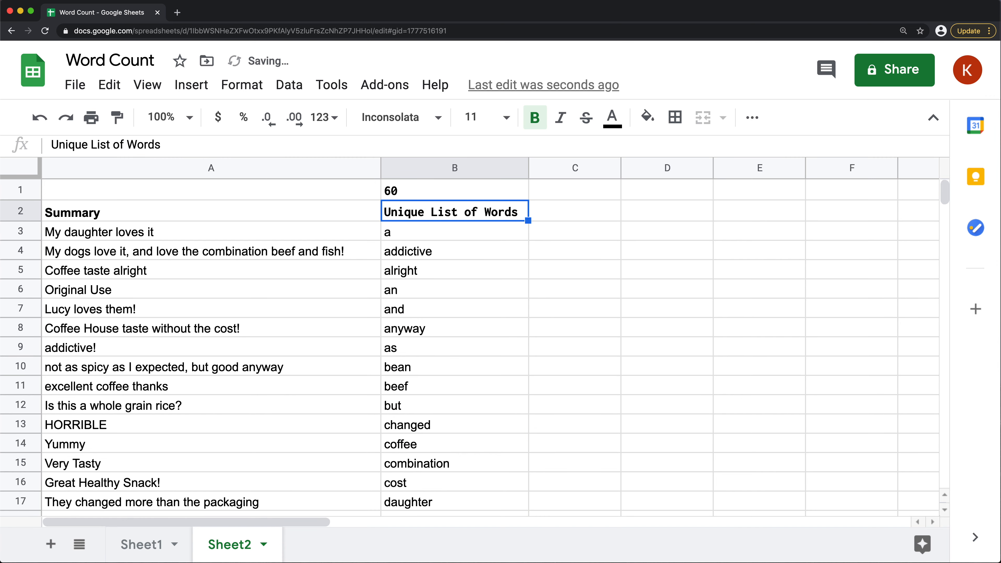
left_click(405, 190)
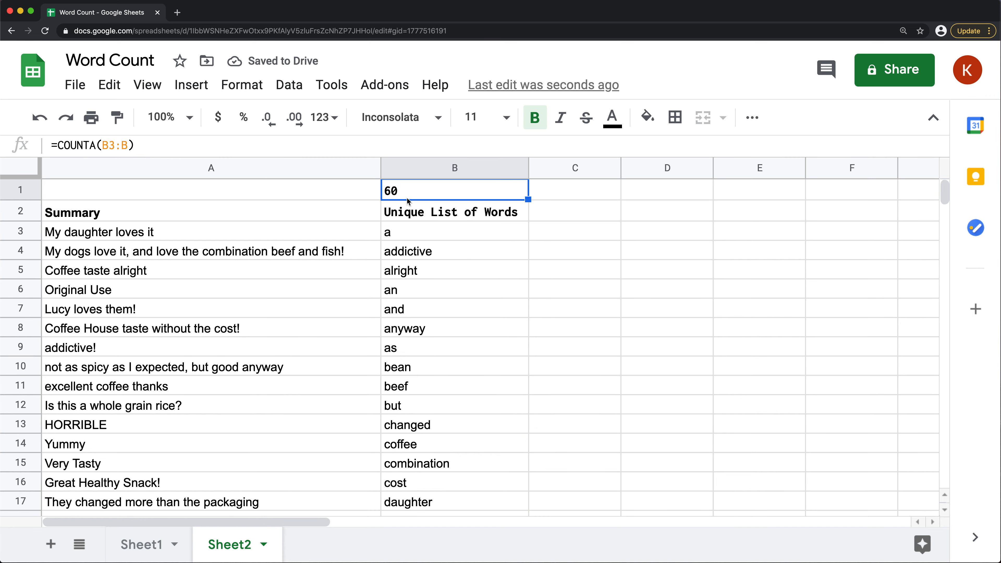
left_click_drag(434, 237, 438, 444)
left_click_drag(154, 232, 158, 435)
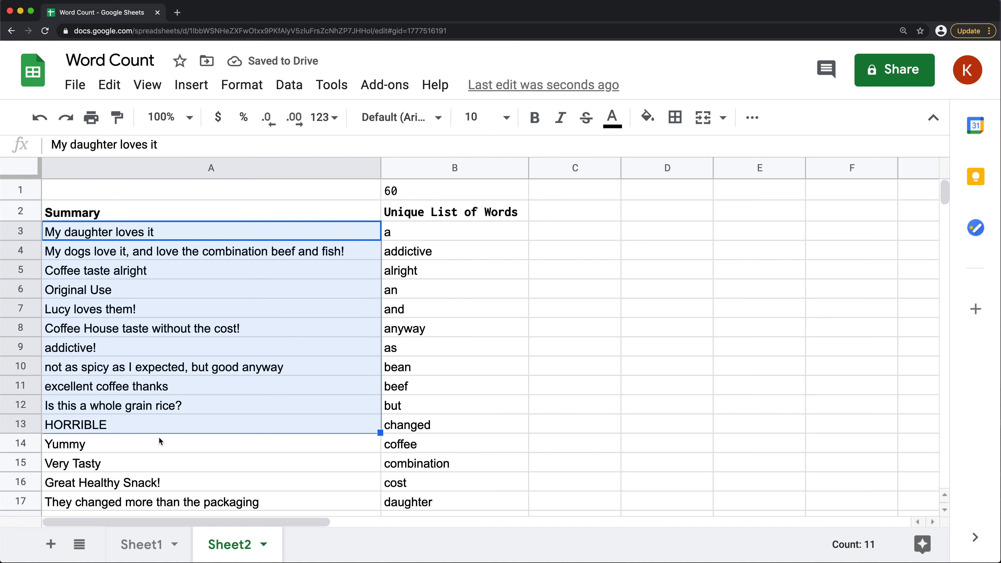
left_click(575, 211)
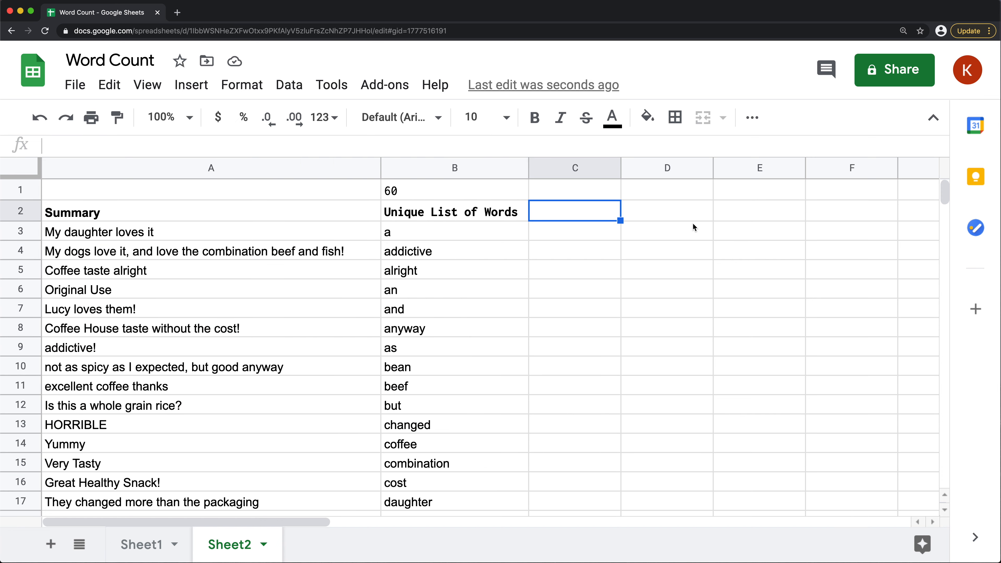
Copy the full array formula text from B3 into D3, keeping the A3:A23 range
left_click(438, 238)
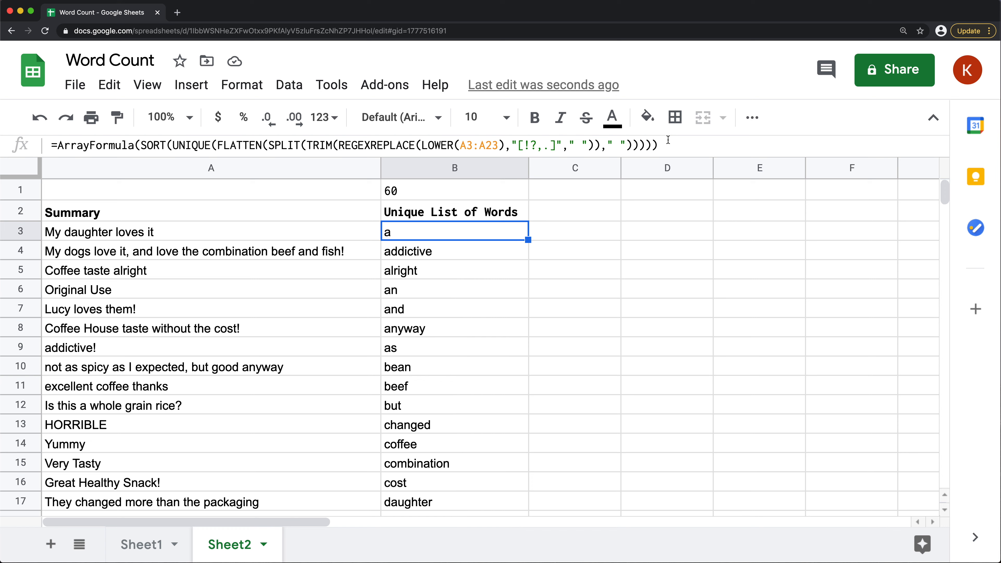
left_click_drag(672, 147, 55, 148)
key("ctrl+c")
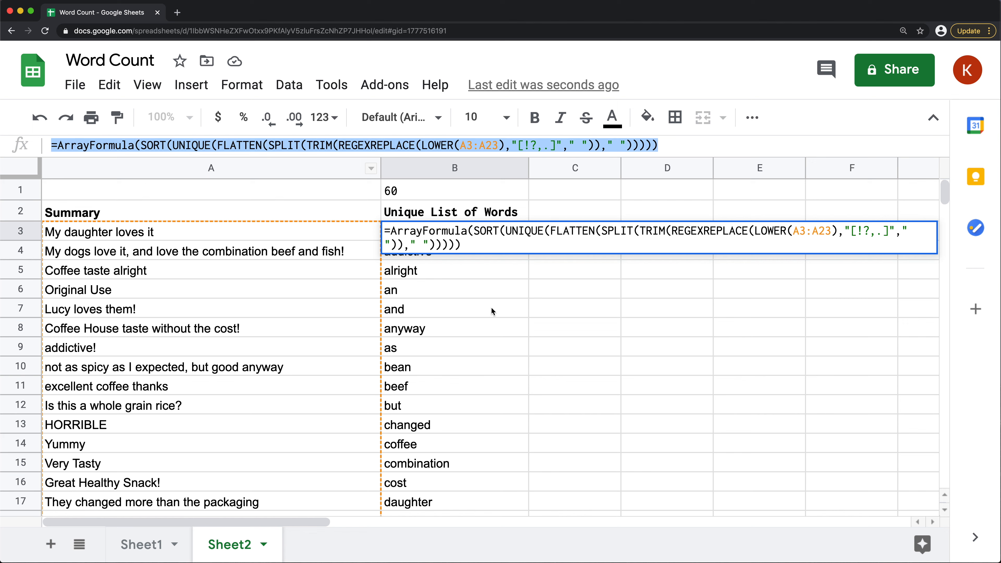
key("Escape")
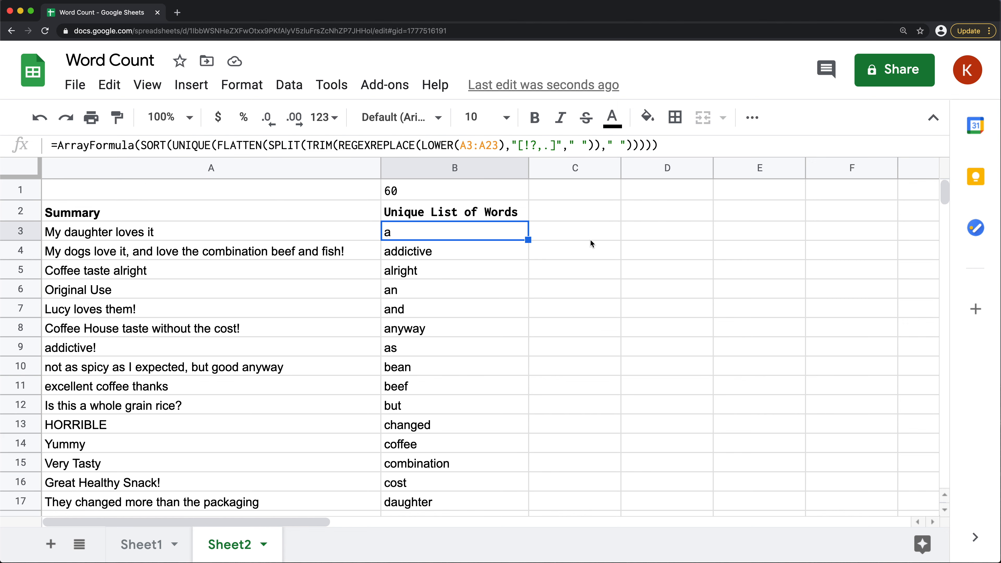
double_click(631, 231)
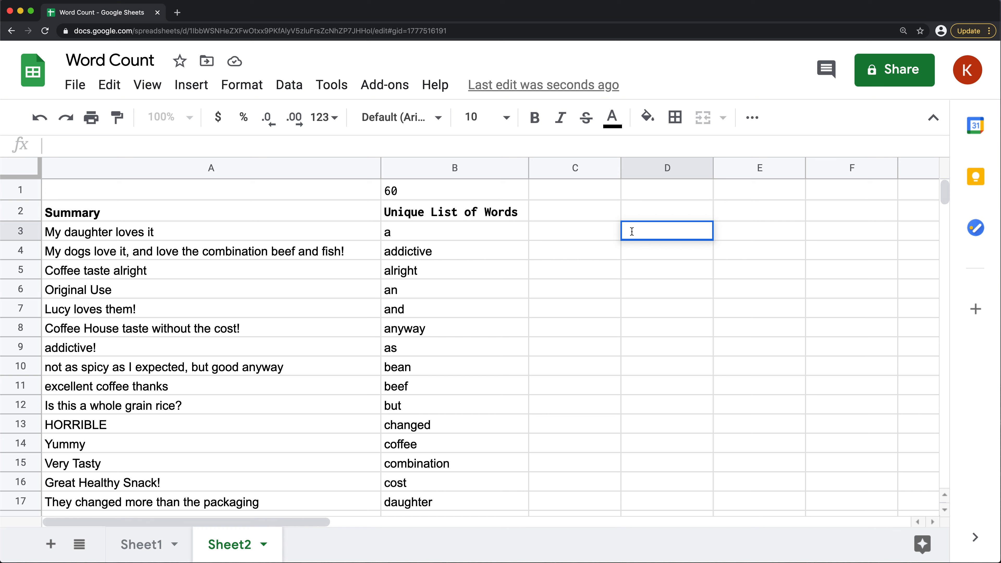
key("ctrl+v")
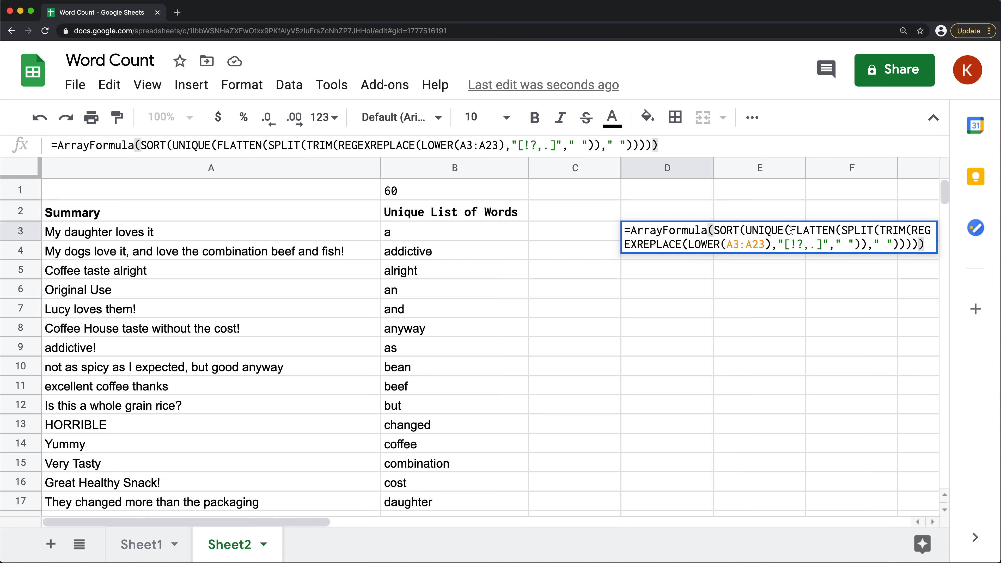
Remove the SORT and UNIQUE functions from the D3 formula, leaving FLATTEN directly inside ArrayFormula
left_click_drag(790, 231, 714, 230)
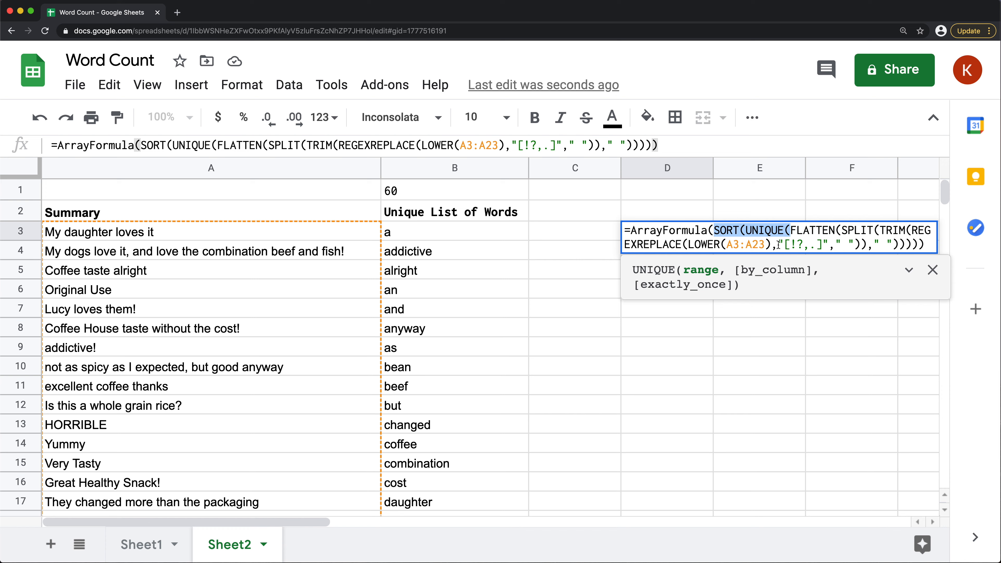
key("BackSpace")
left_click(861, 244)
key("BackSpace")
key("BackSpace")
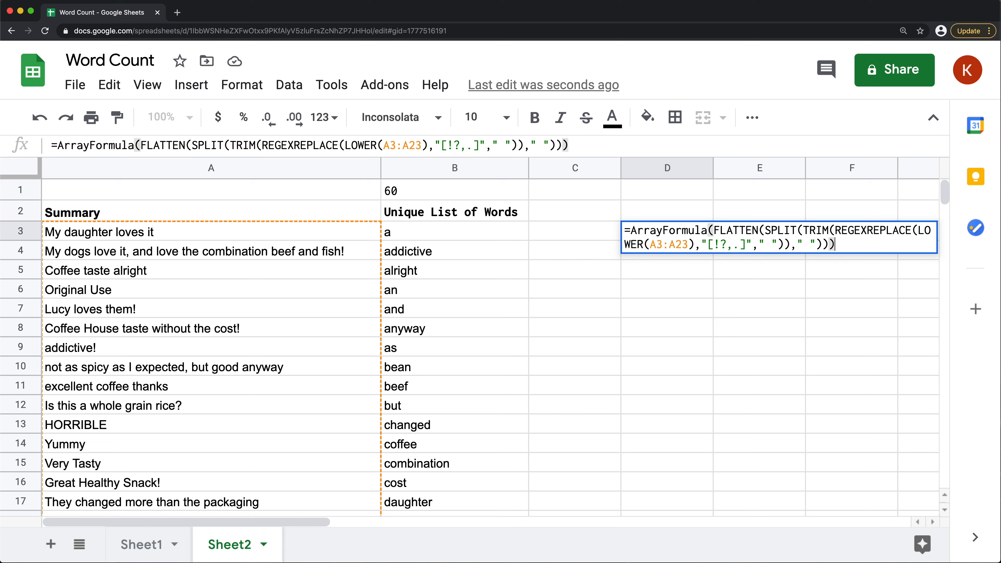
key("Return")
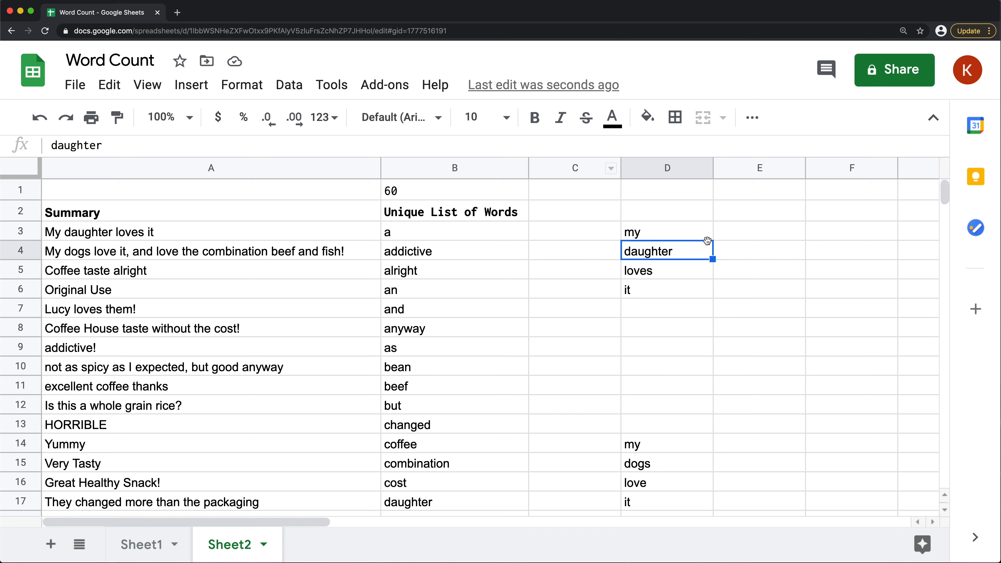
Compare the flattened words in column D with the unique list in column B, checking repeated words and blank cells
left_click_drag(434, 234, 453, 404)
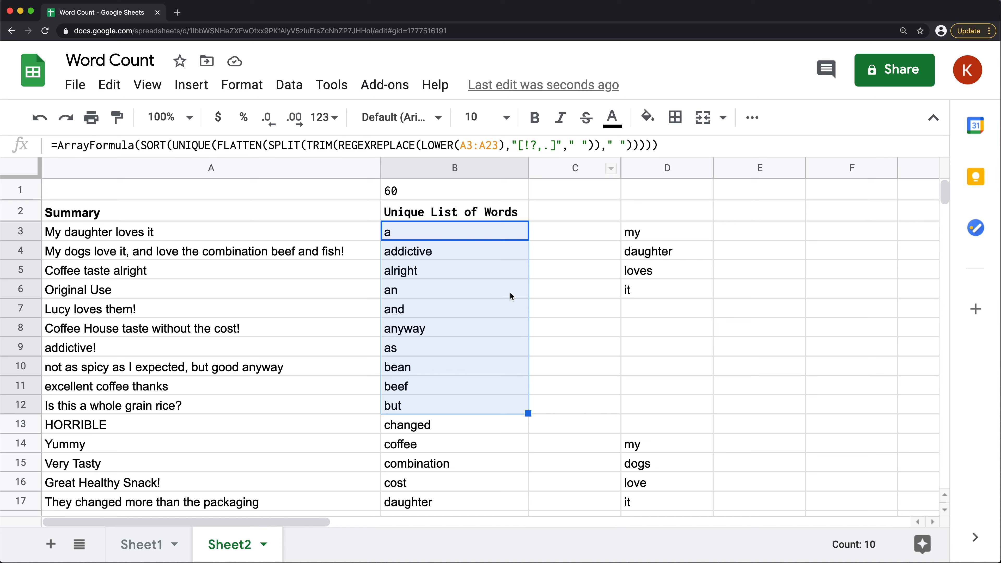
left_click_drag(666, 233, 666, 443)
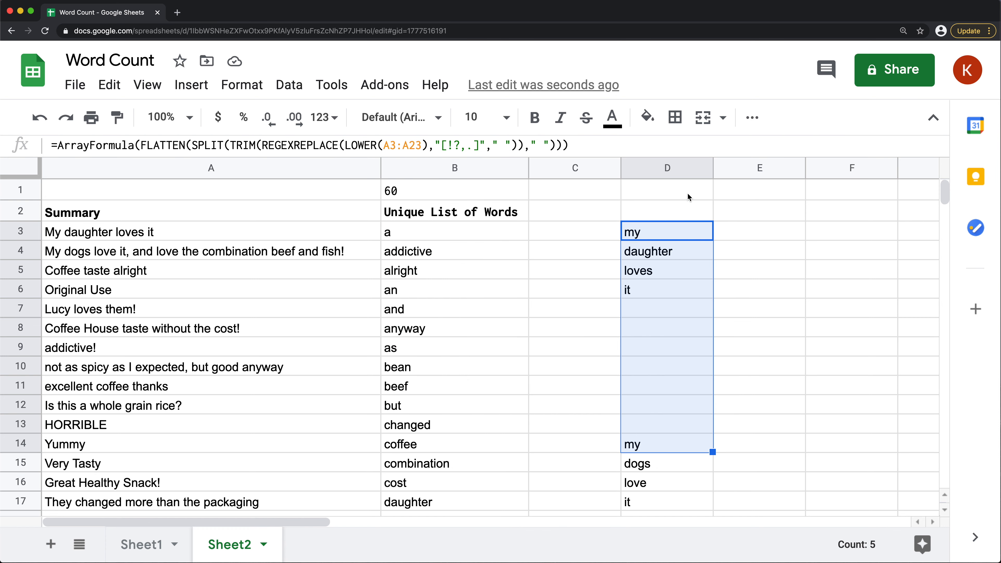
left_click(677, 247)
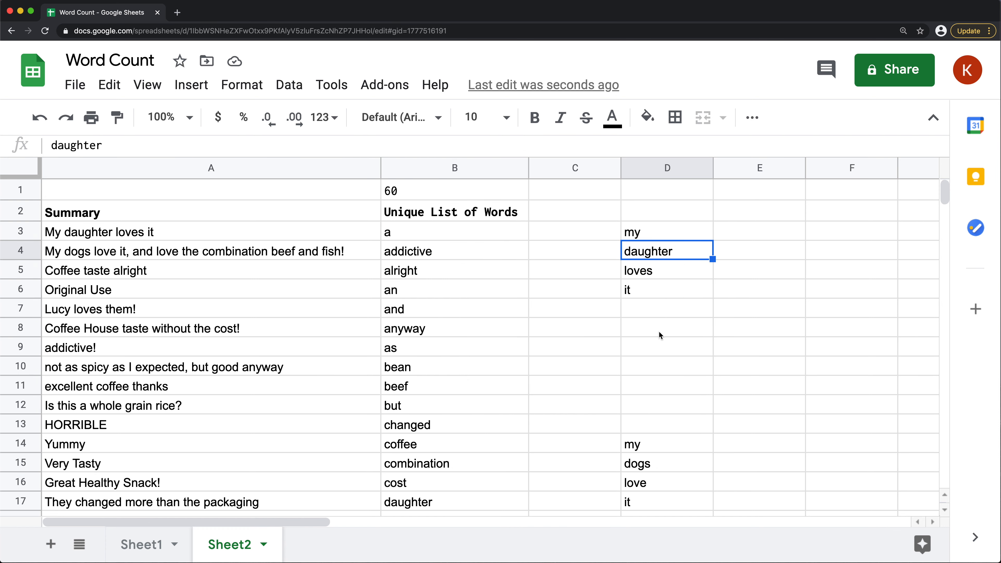
scroll(658, 335, "down", 1)
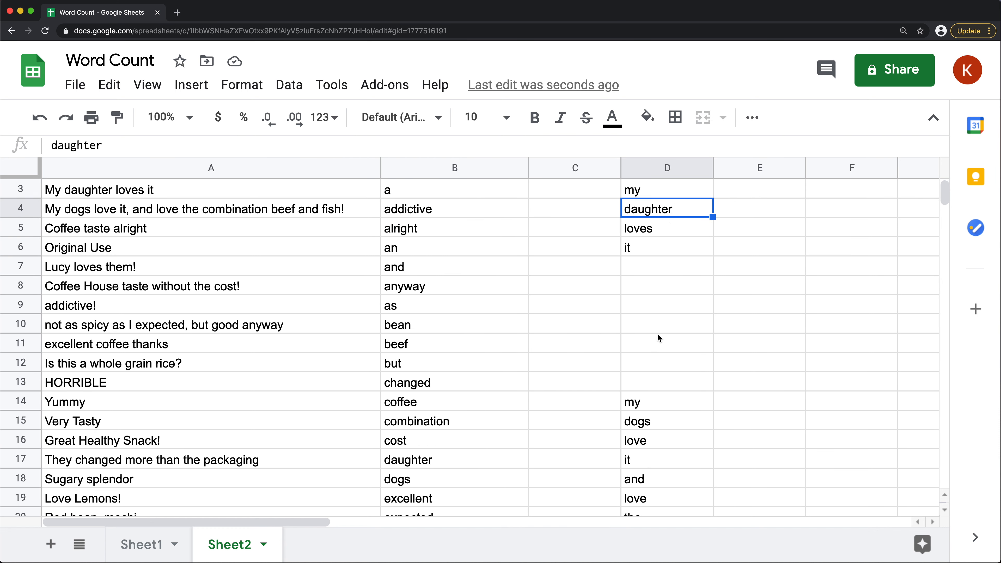
left_click(639, 250)
left_click(662, 459)
scroll(658, 453, "down", 3)
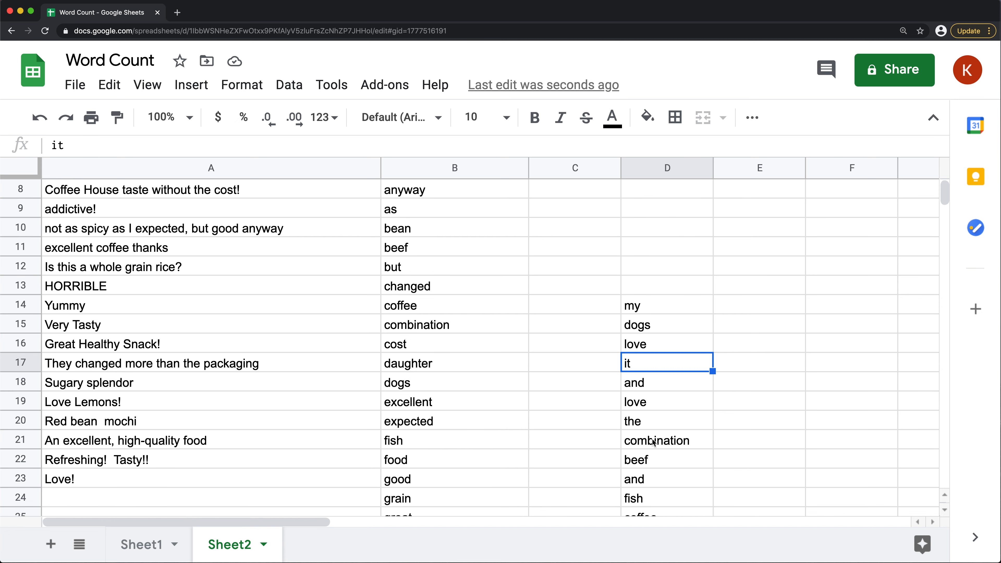
scroll(643, 213, "down", 5)
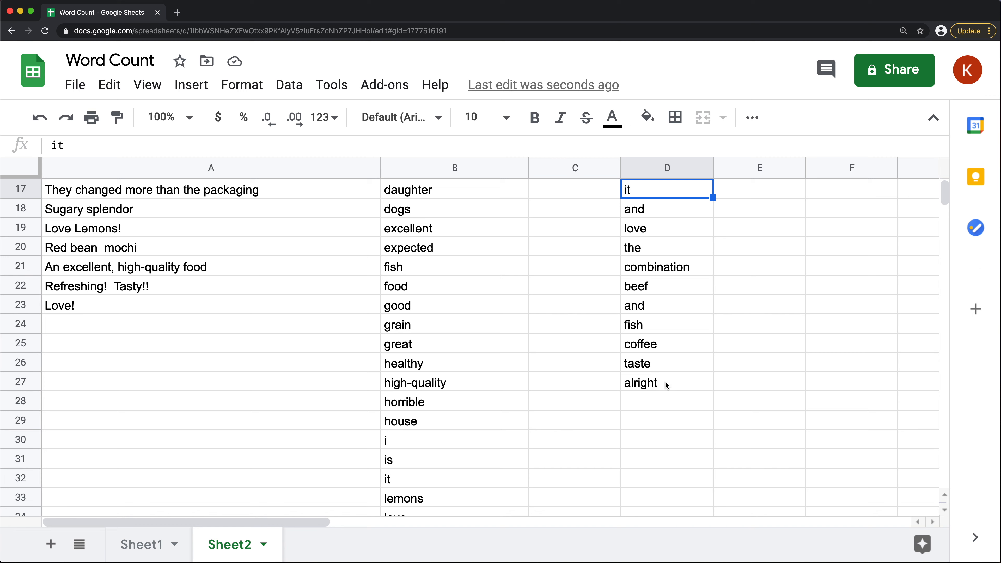
scroll(664, 372, "up", 8)
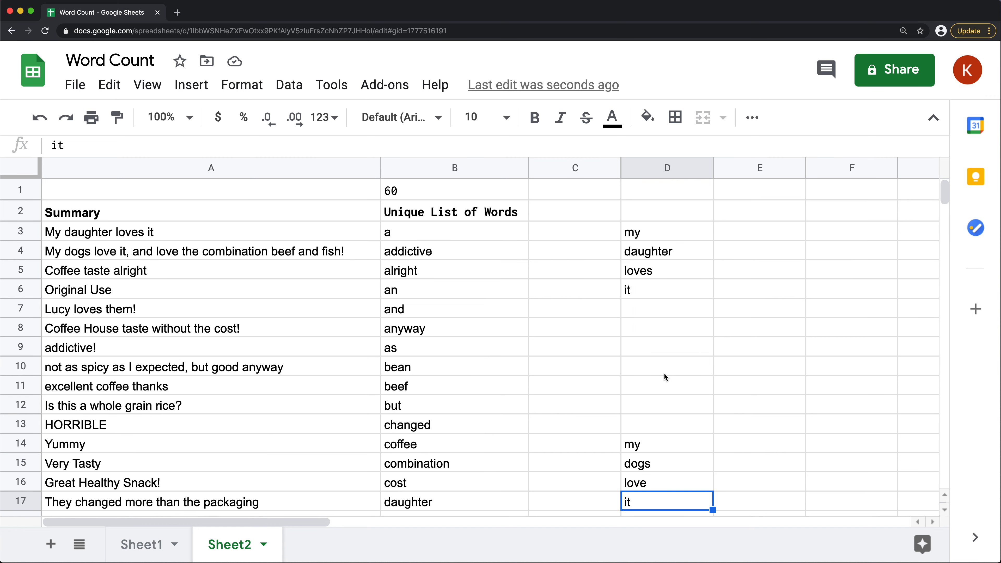
Start a QUERY formula in cell E3 with the whole column D:D as its data argument
left_click(763, 233)
type("=QUERY")
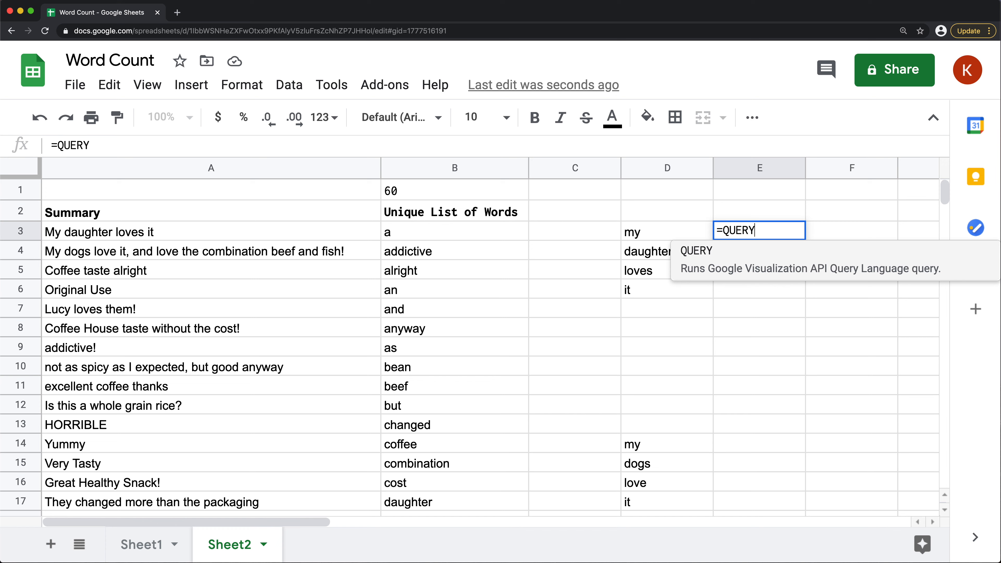
type("(")
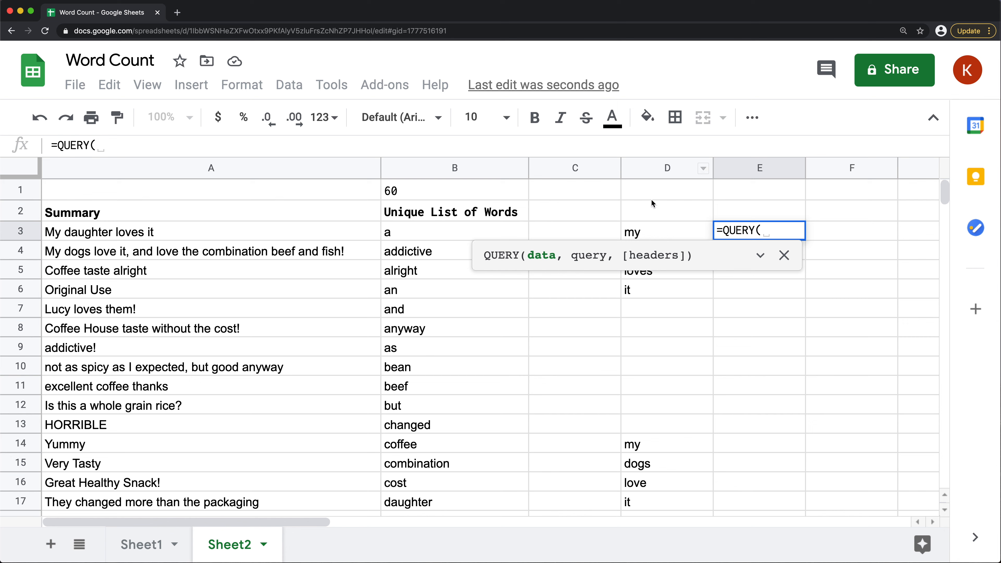
left_click(661, 169)
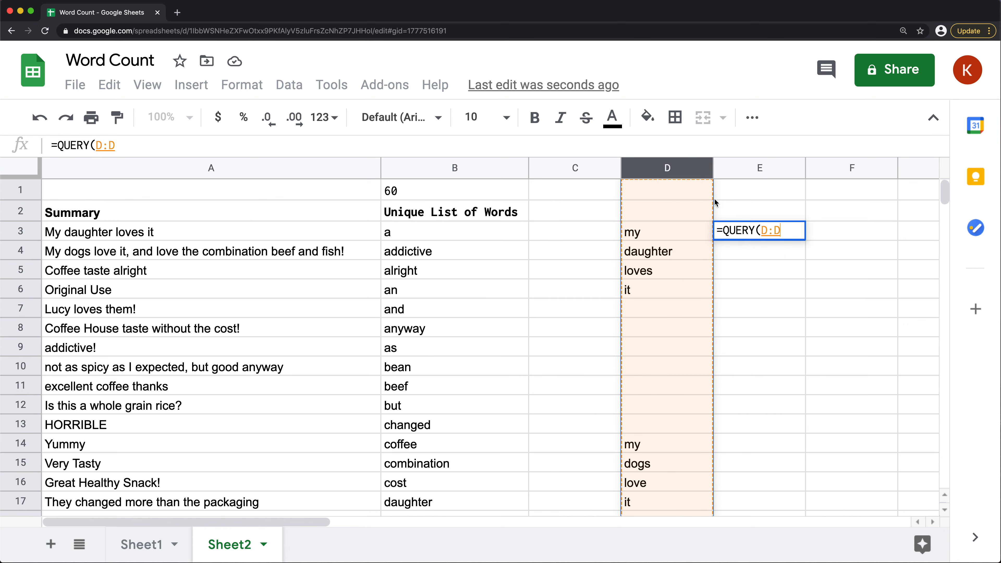
type(",")
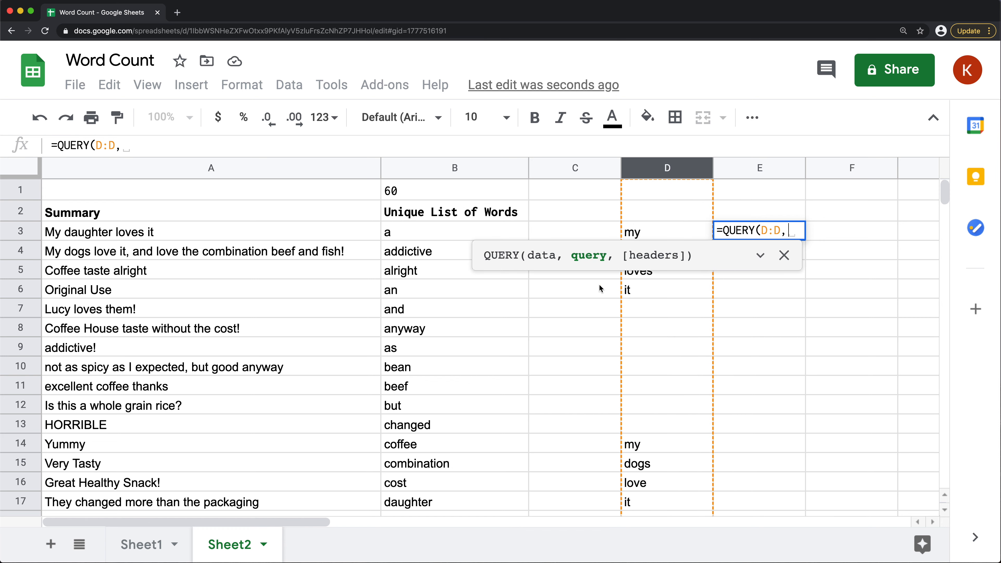
left_click_drag(574, 256, 605, 259)
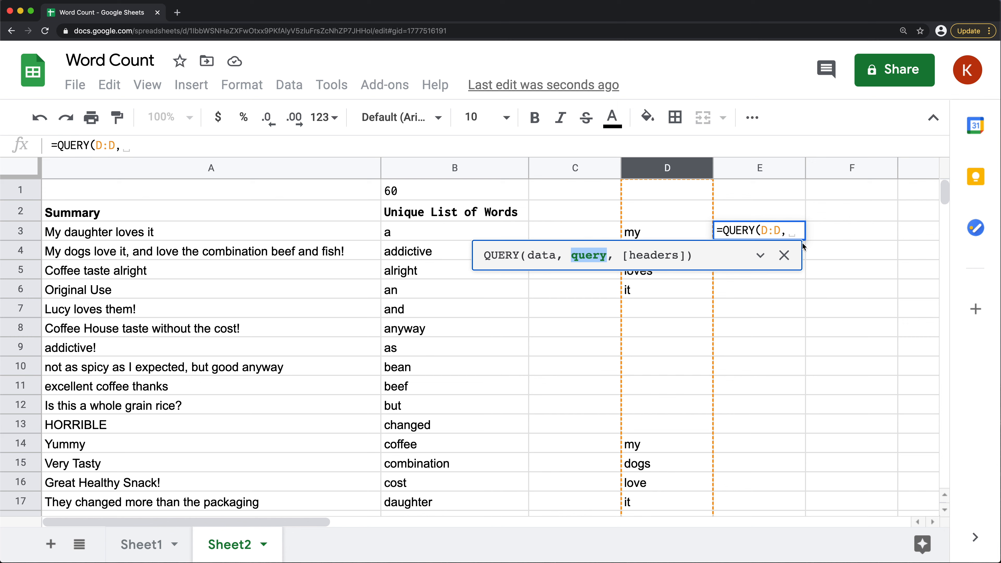
left_click(793, 228)
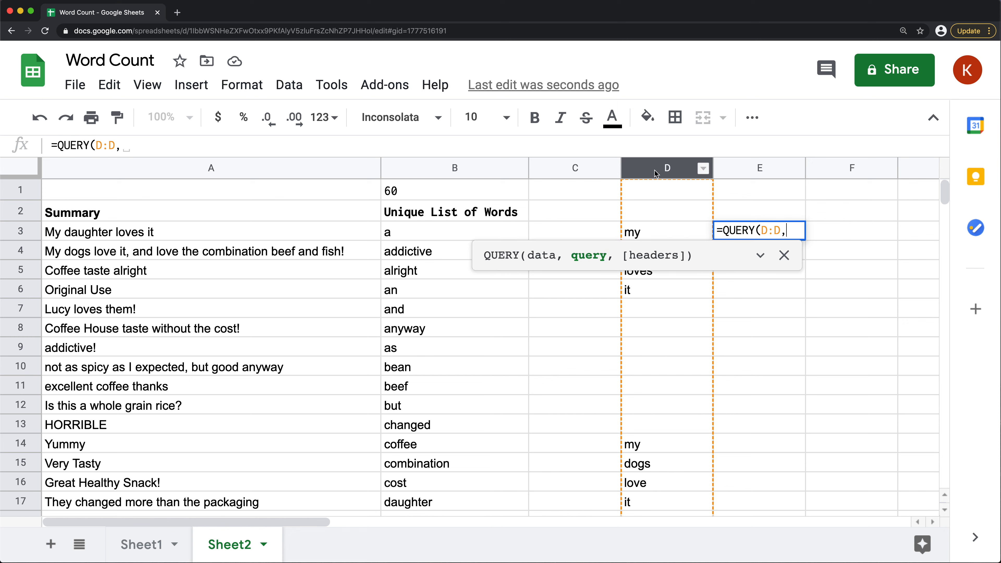
Wrap the D:D range in the E3 QUERY formula in curly braces, giving {D:D}
left_click(764, 230)
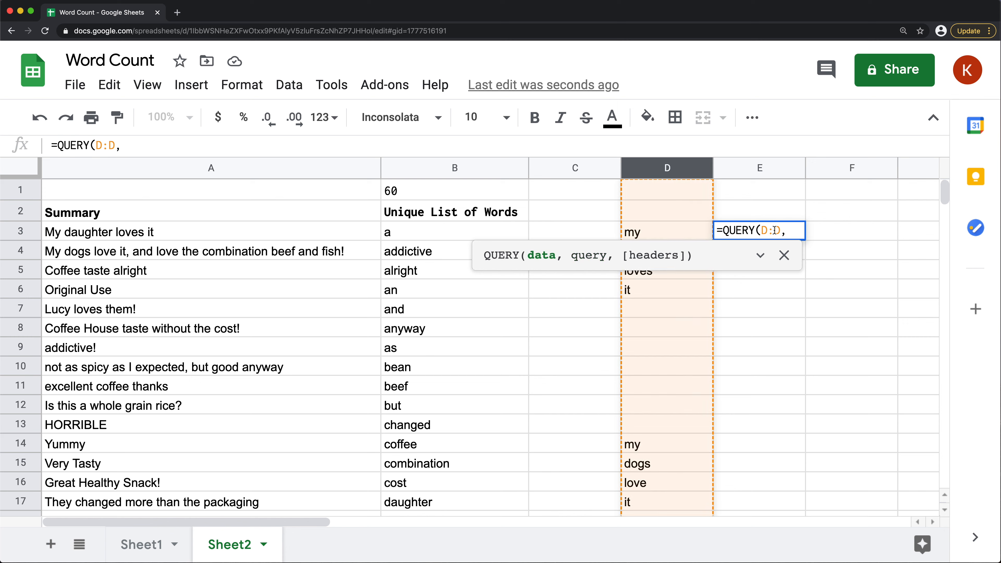
type("{")
key("Right")
type("}")
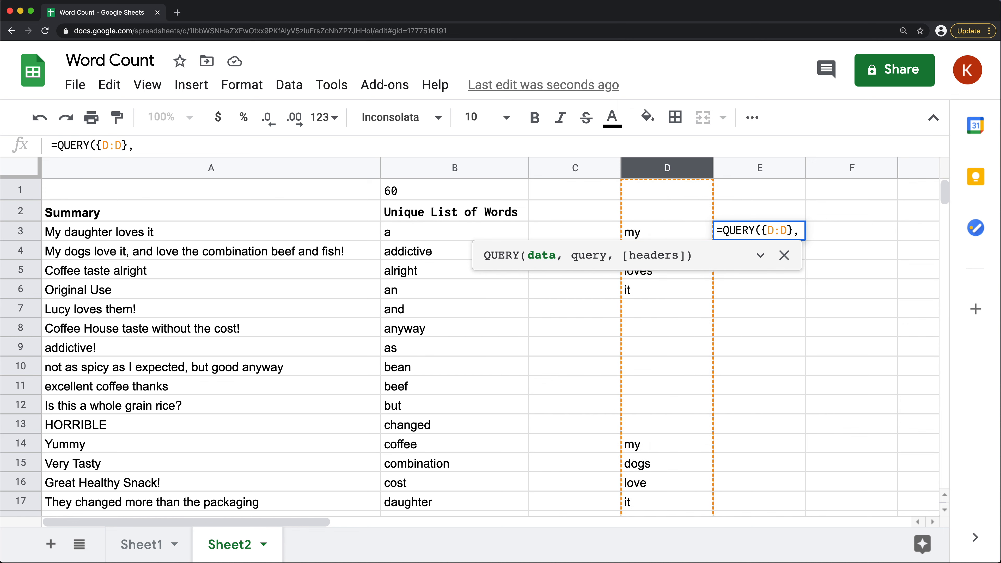
Begin the query string in the E3 formula with "SELECT Col1, COUNT(Col1) to return each word and its count
key("Right")
type("\"")
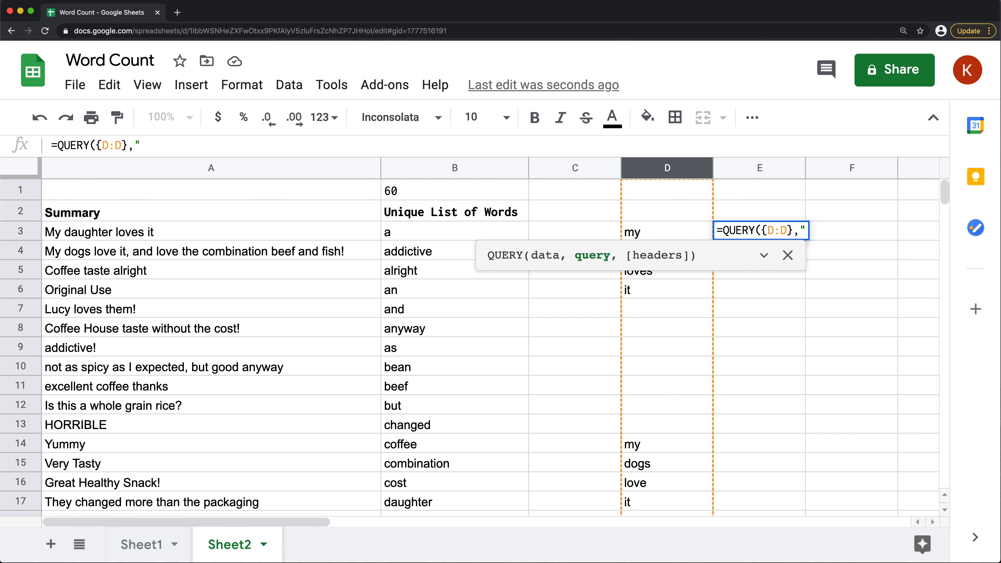
type("SELE")
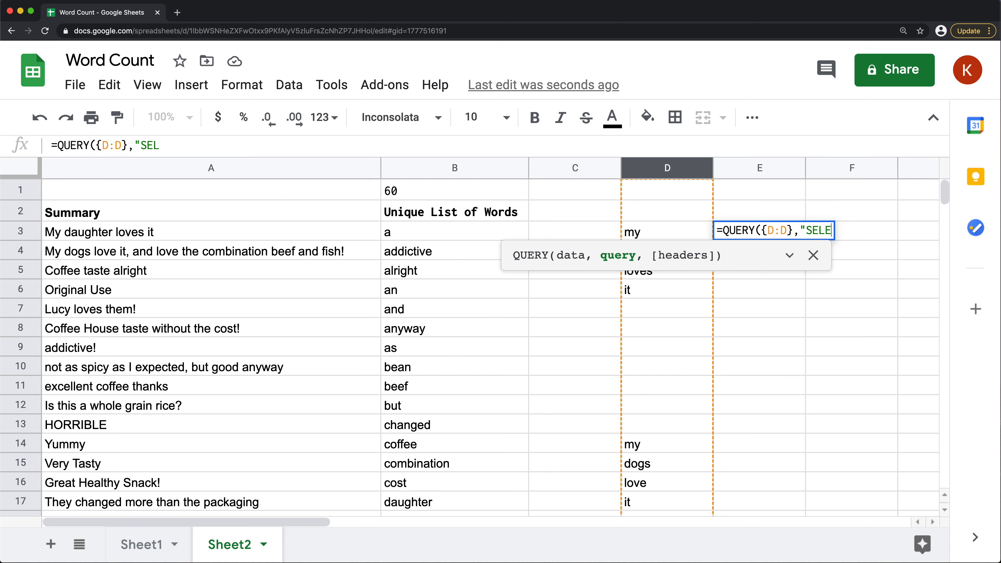
type("CT Col")
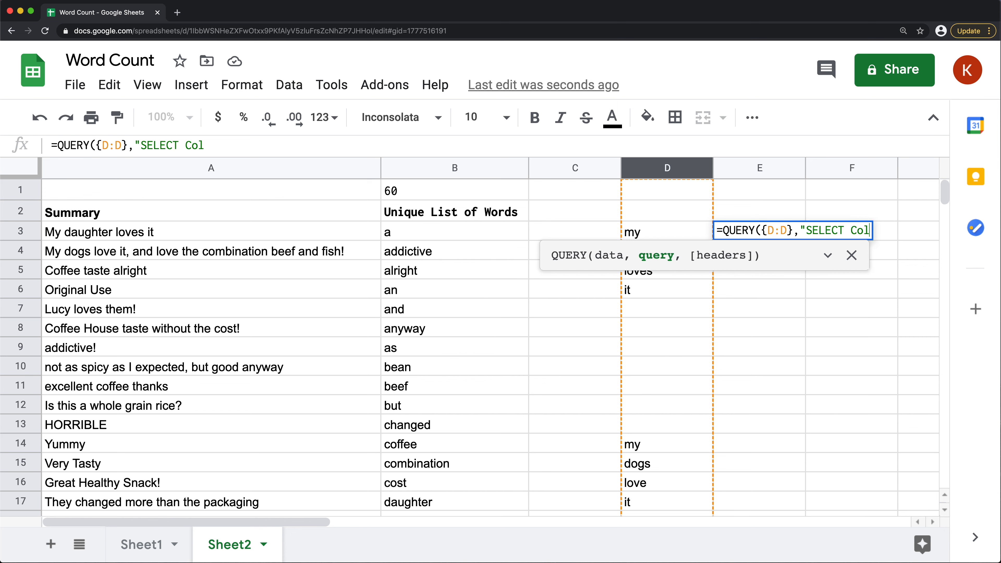
type("1")
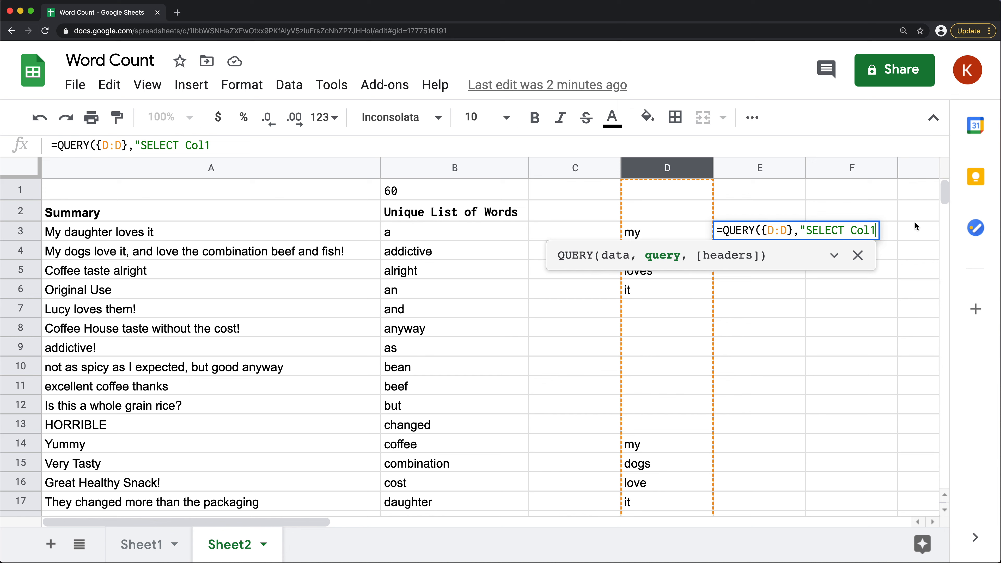
type(", ")
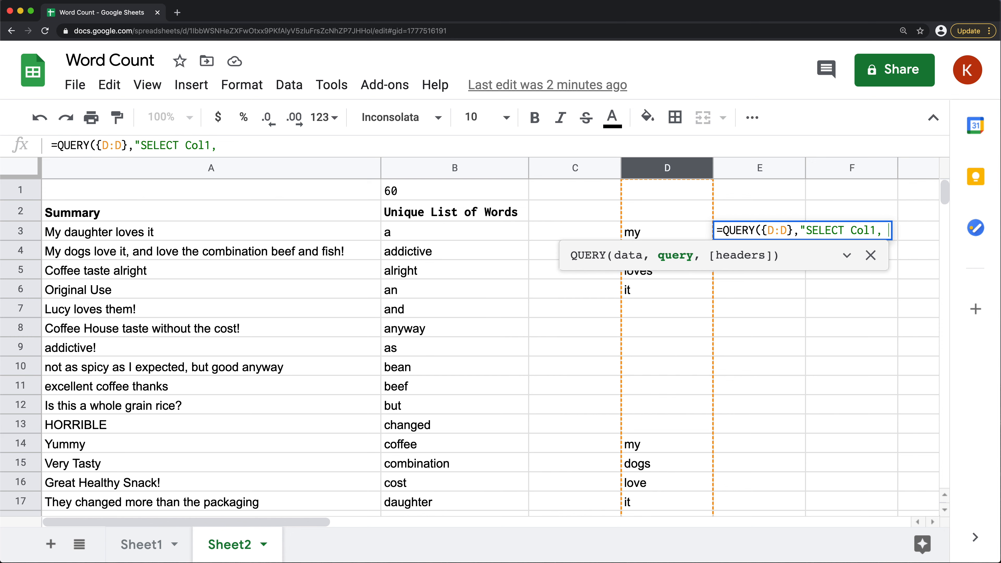
type("COUNT(")
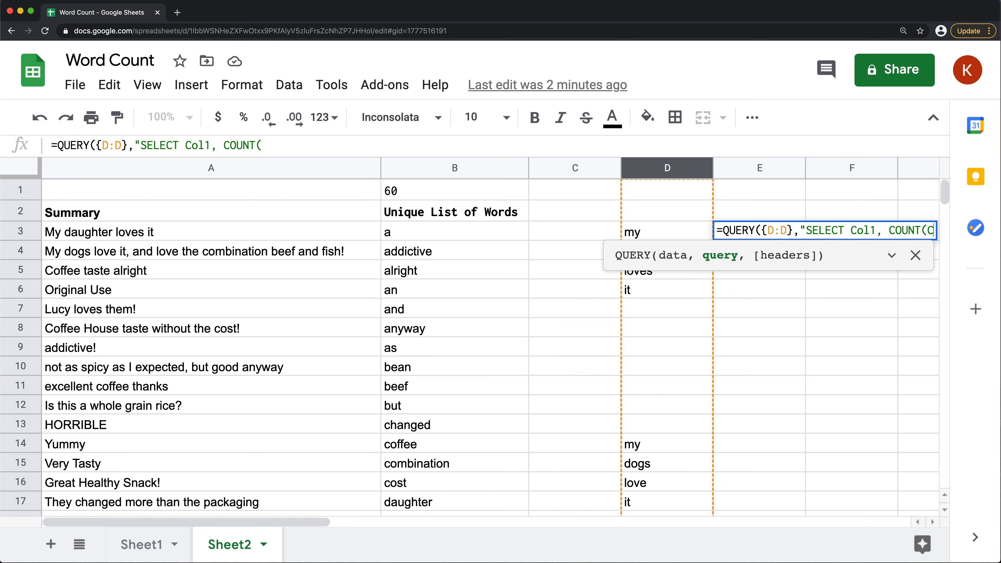
type("Col1)")
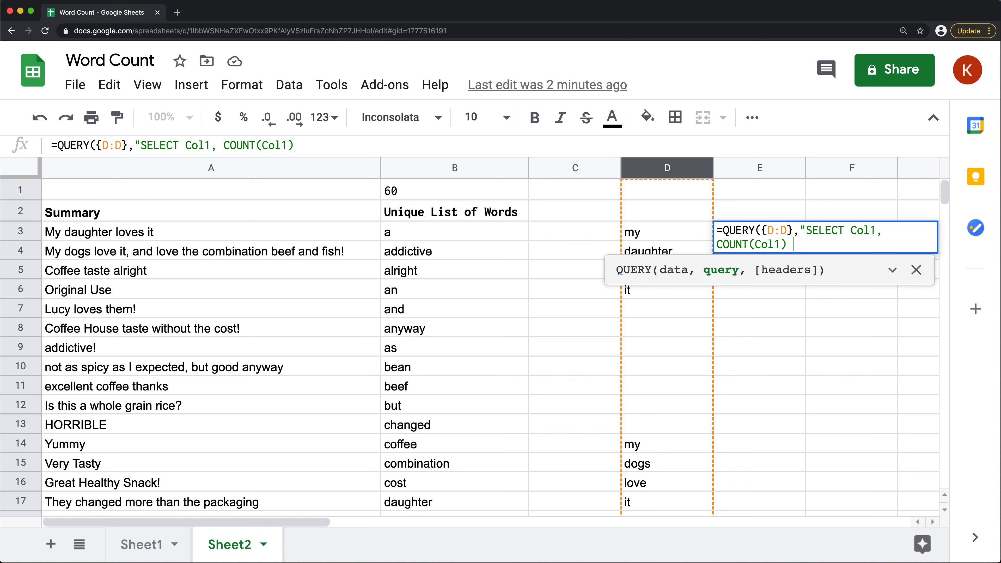
type(" Group By")
Add the clause Group By Col1 to the E3 query string and close its quotation mark
type("Col1\"")
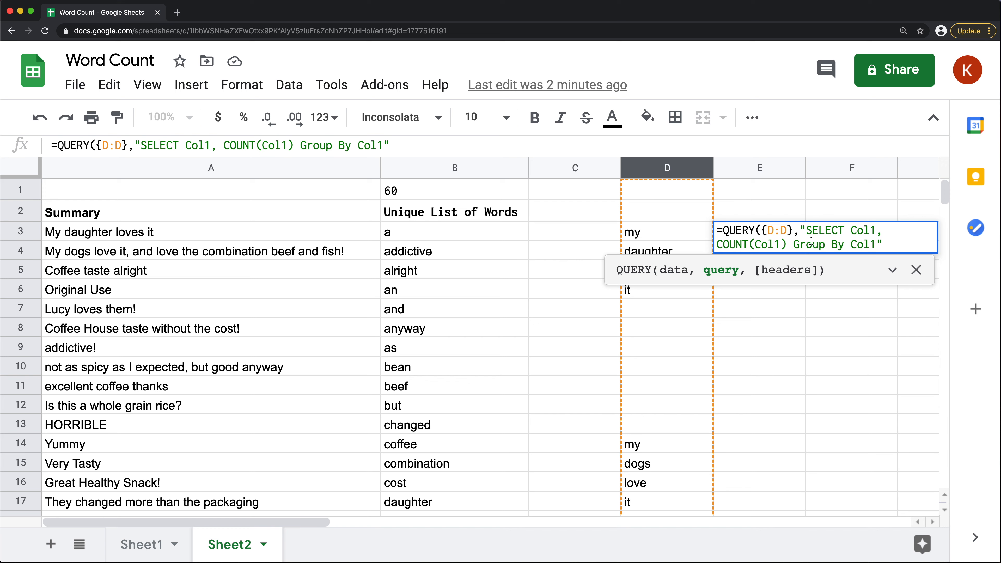
Complete the E3 QUERY formula with a headers argument of 0 and enter it
left_click_drag(803, 235, 886, 243)
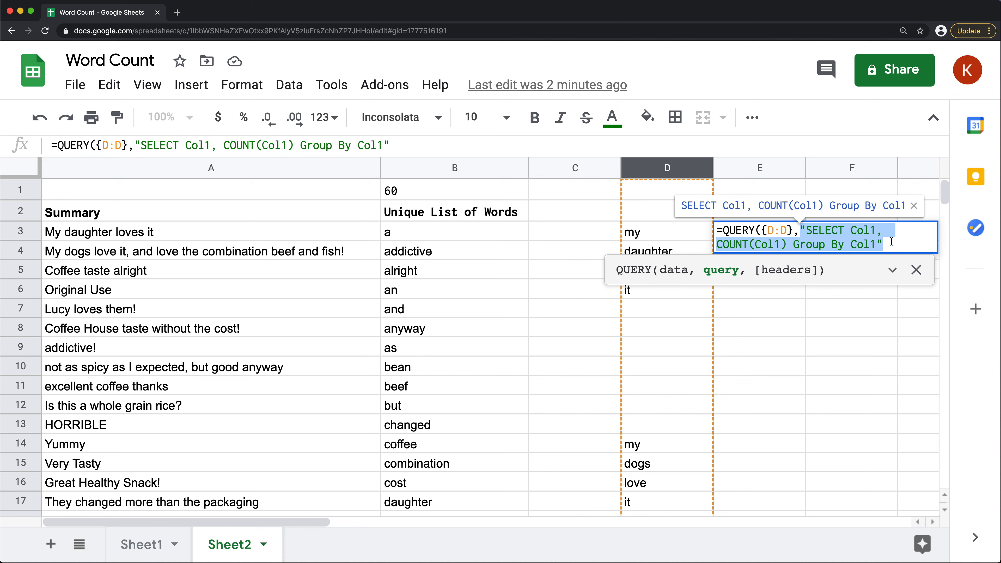
left_click(893, 246)
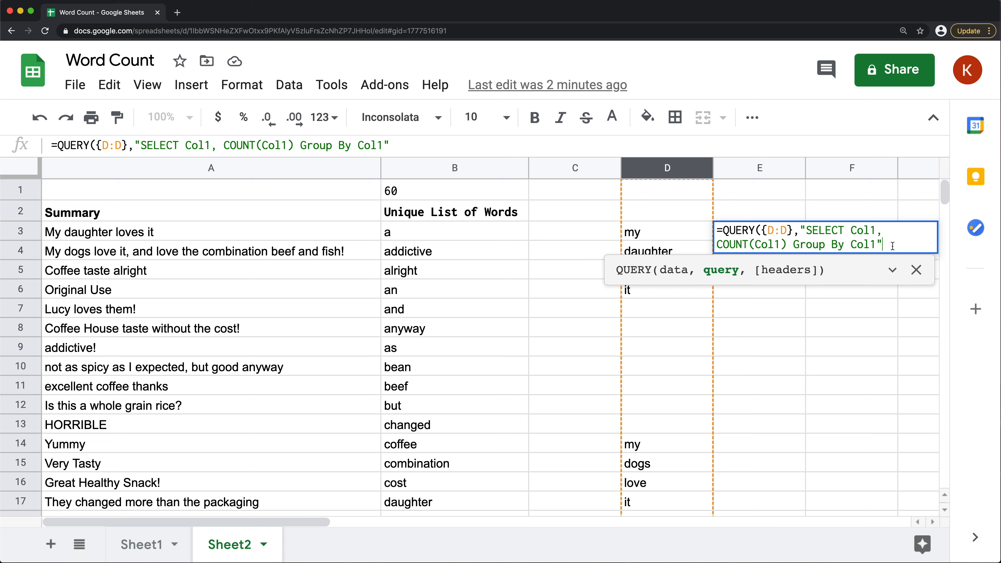
type(",")
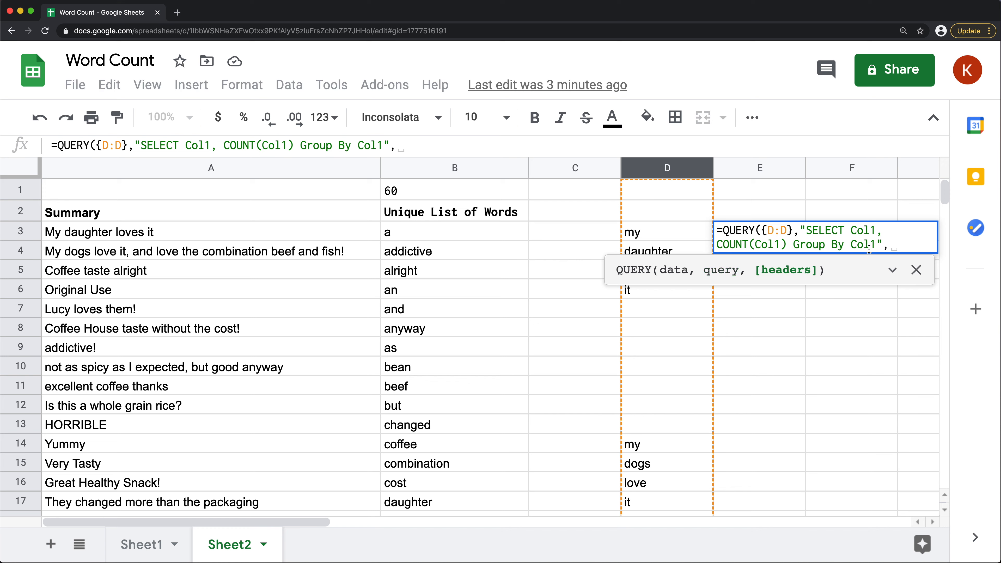
key("BackSpace")
type("0)")
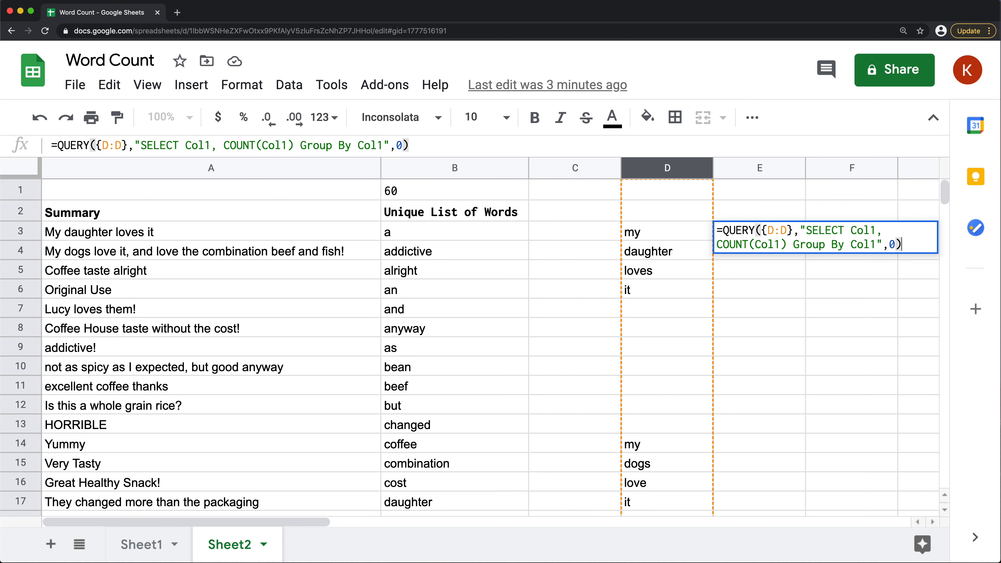
key("Return")
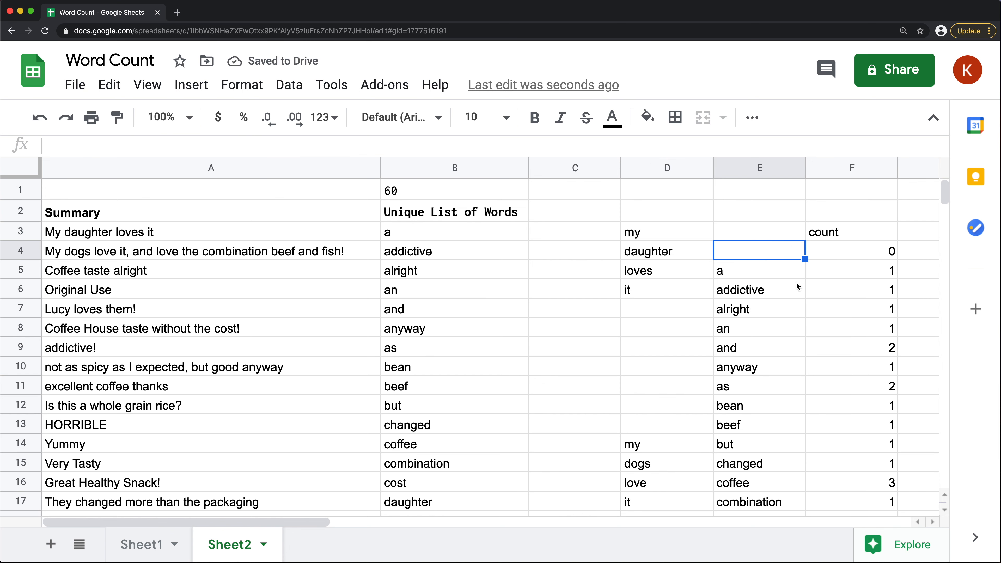
Review the words in column E and their counts in column F against the summaries in column A
left_click_drag(770, 273, 875, 481)
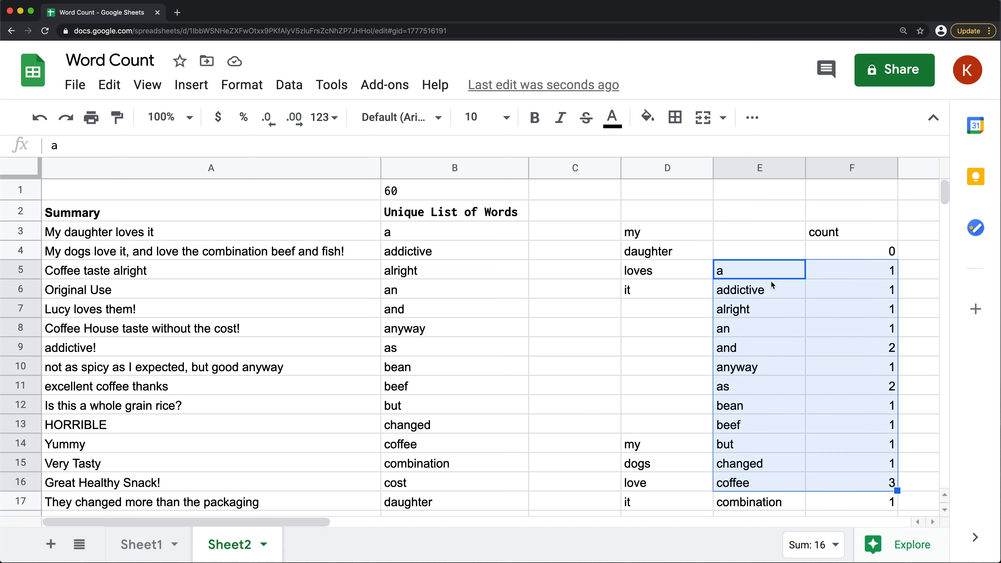
left_click(731, 270)
left_click(745, 295)
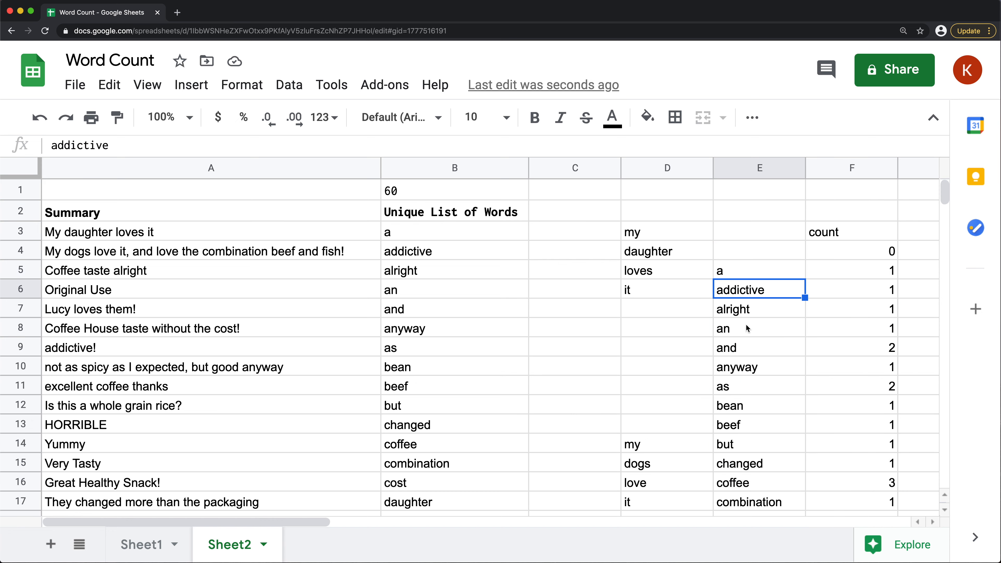
left_click(741, 315)
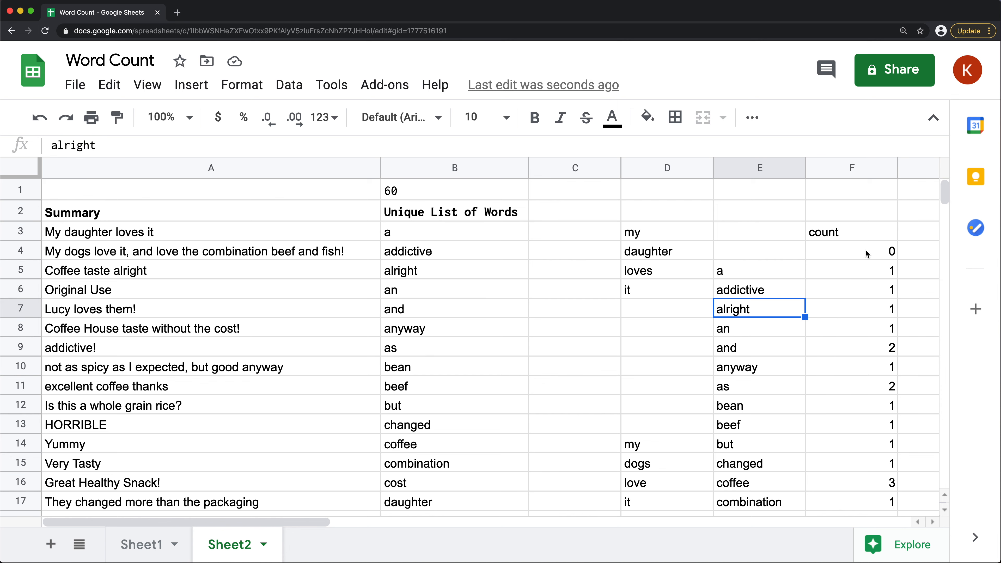
left_click_drag(867, 255, 859, 437)
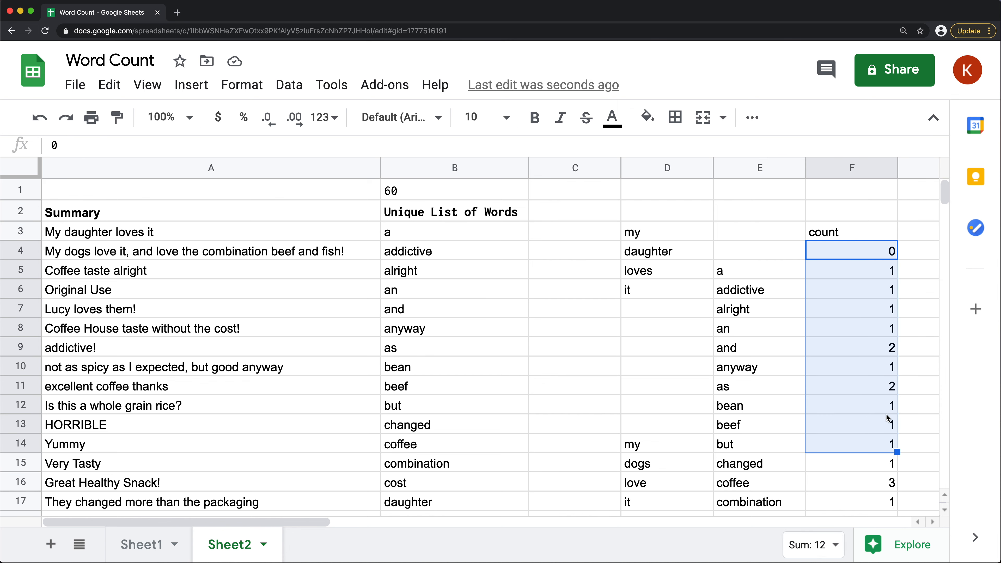
left_click(741, 349)
left_click(861, 347)
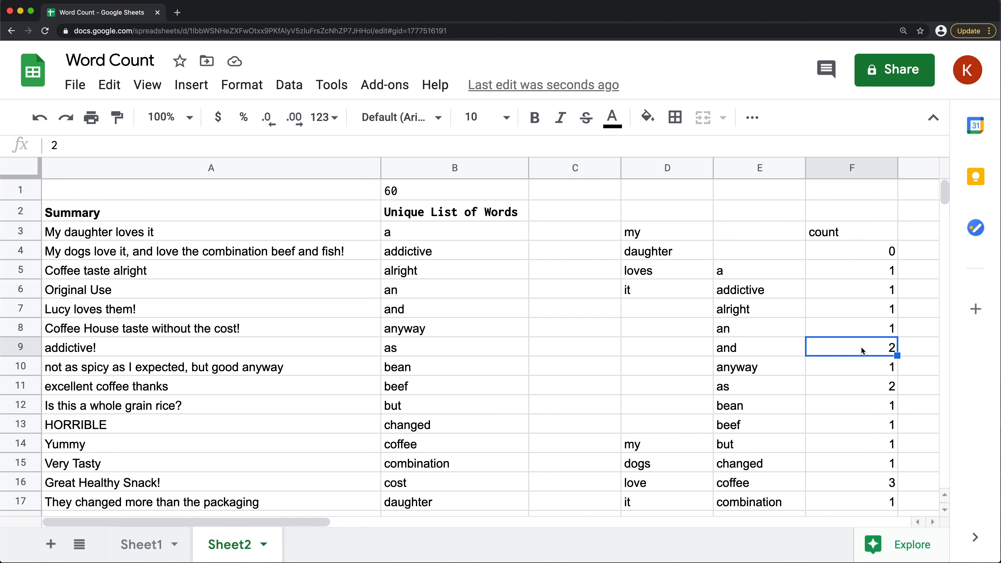
left_click(185, 167)
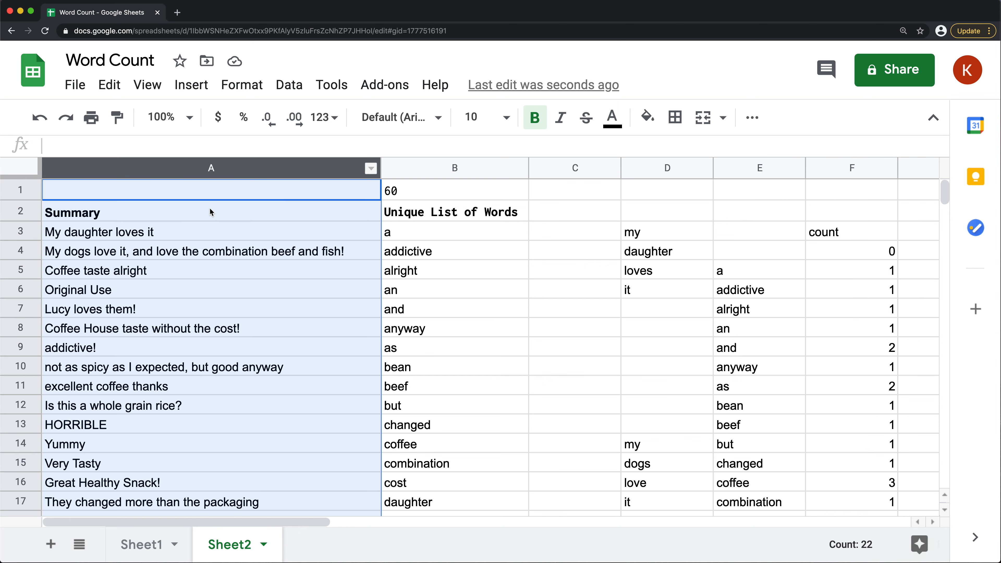
Check the count for the word coffee against the column A summaries that contain it
left_click(753, 487)
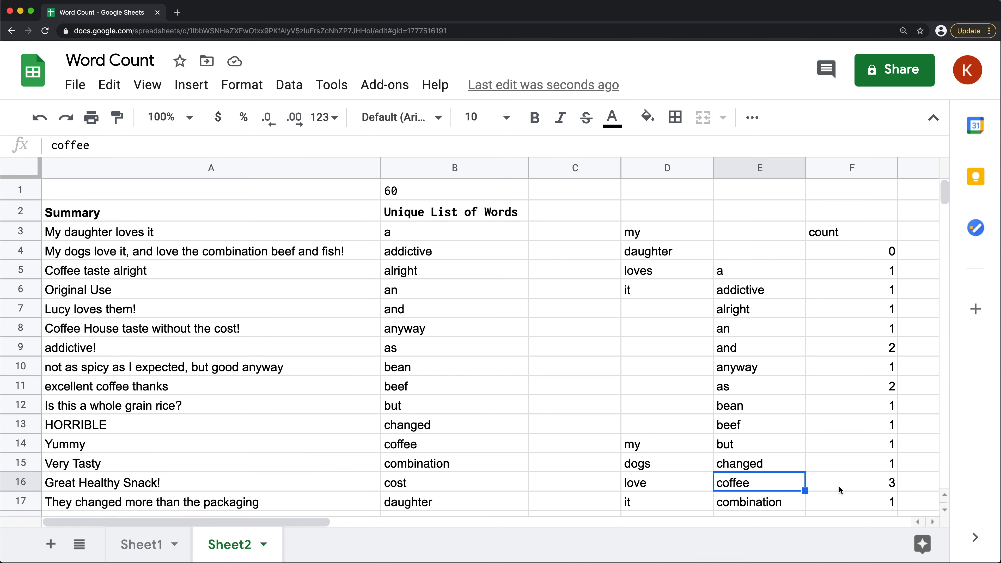
left_click(881, 488)
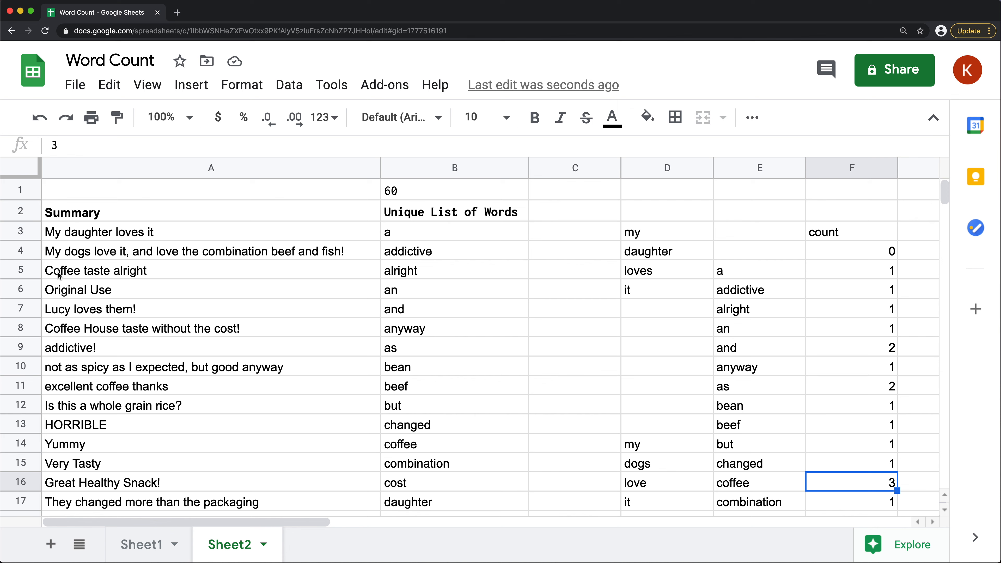
left_click(81, 278)
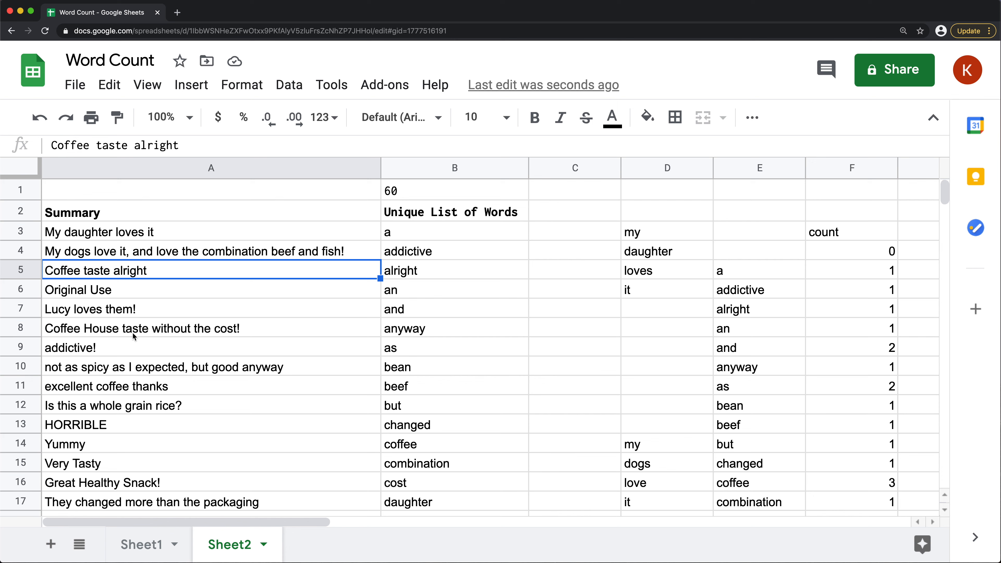
left_click(67, 332)
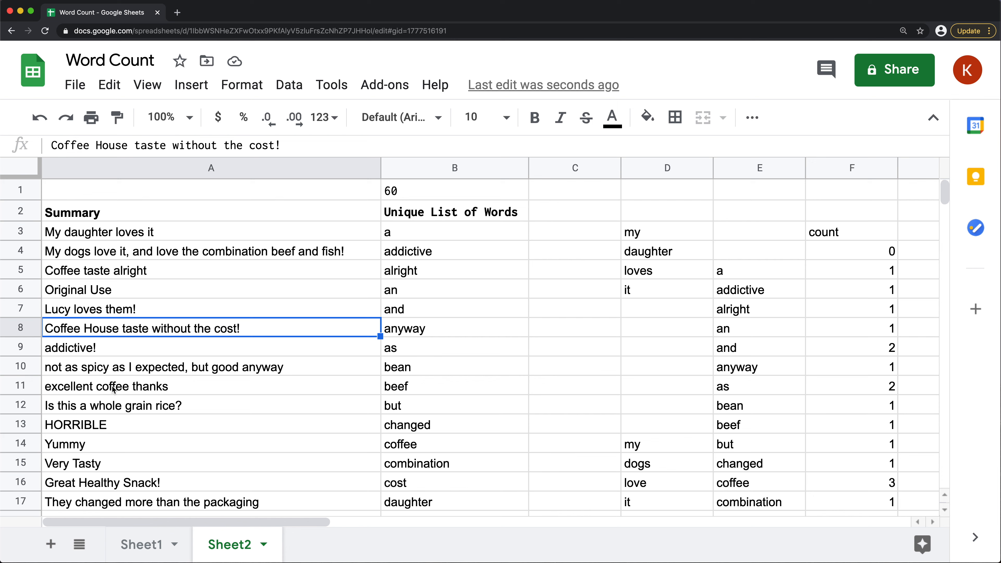
left_click(120, 390)
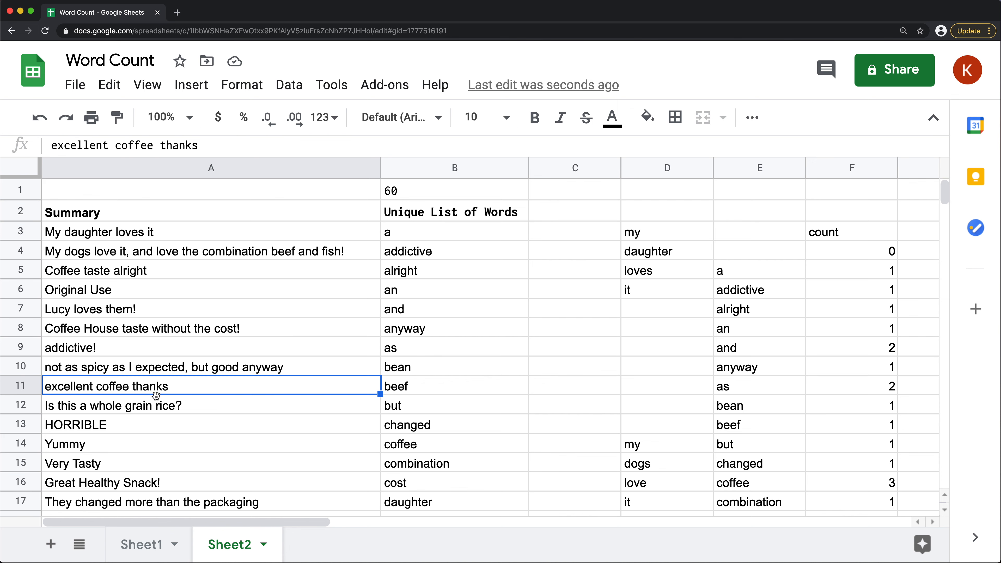
left_click(147, 459)
key("Down")
key("Down")
key("Down")
key("Down")
key("Down")
key("Down")
key("Down")
key("Down")
key("Down")
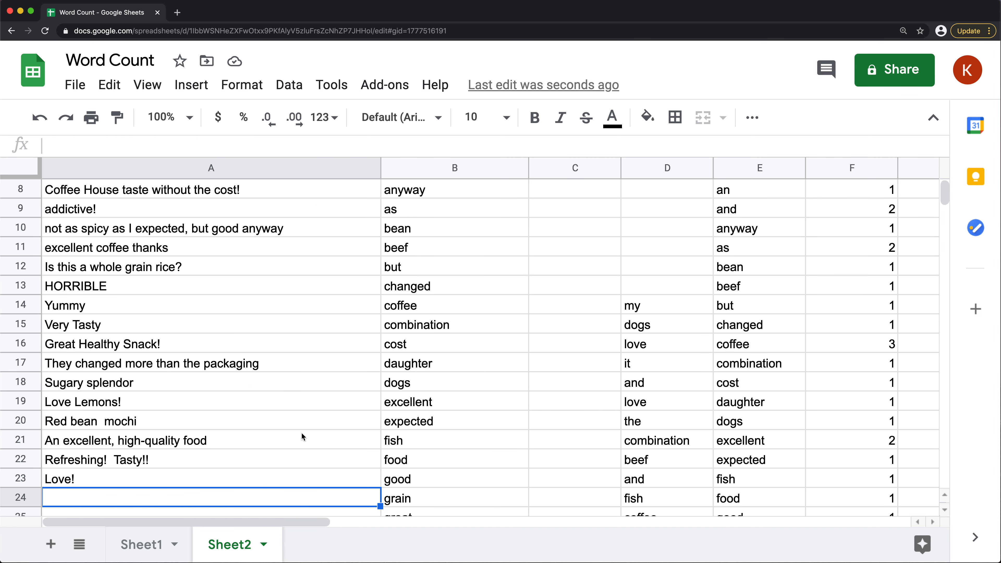
left_click(860, 349)
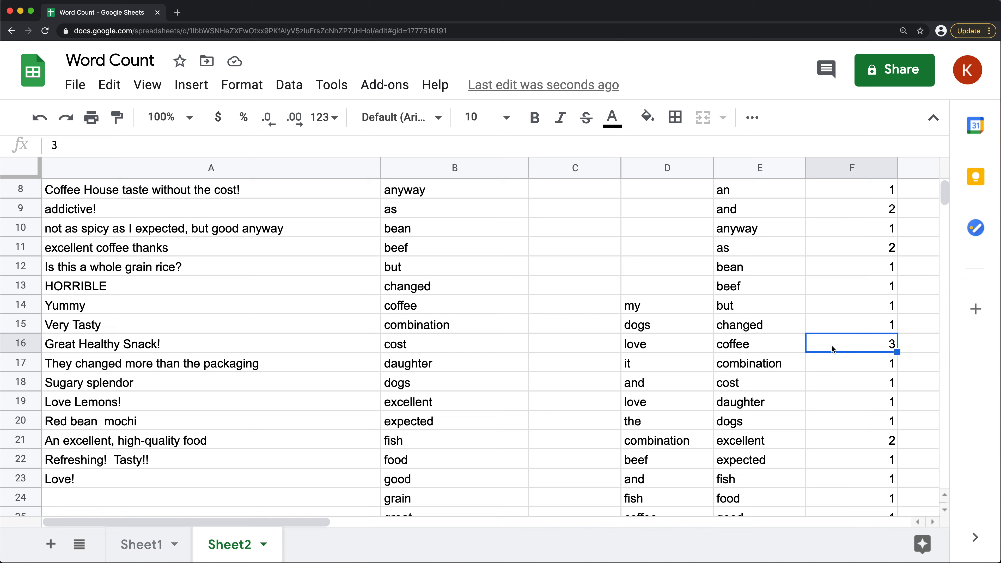
scroll(306, 360, "up", 4)
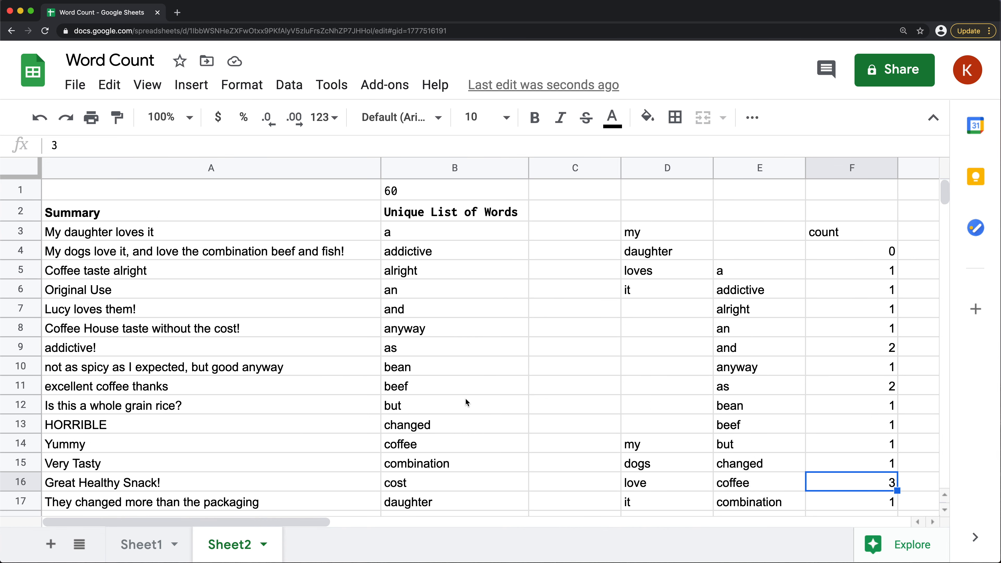
Examine the blank word entry in E4:F4, the empty cells in column D, and the data range in the E3 QUERY
left_click(756, 253)
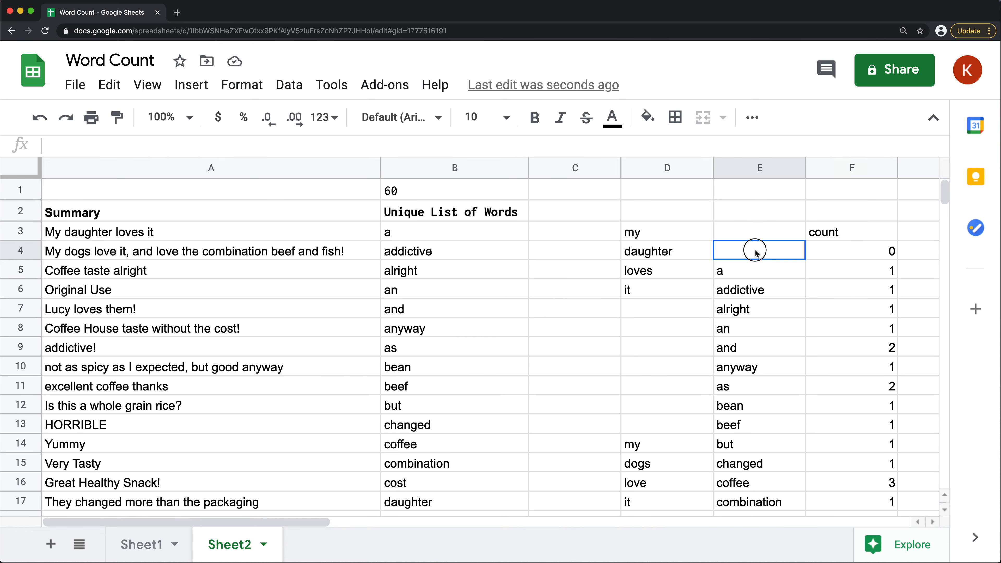
left_click_drag(643, 312, 650, 436)
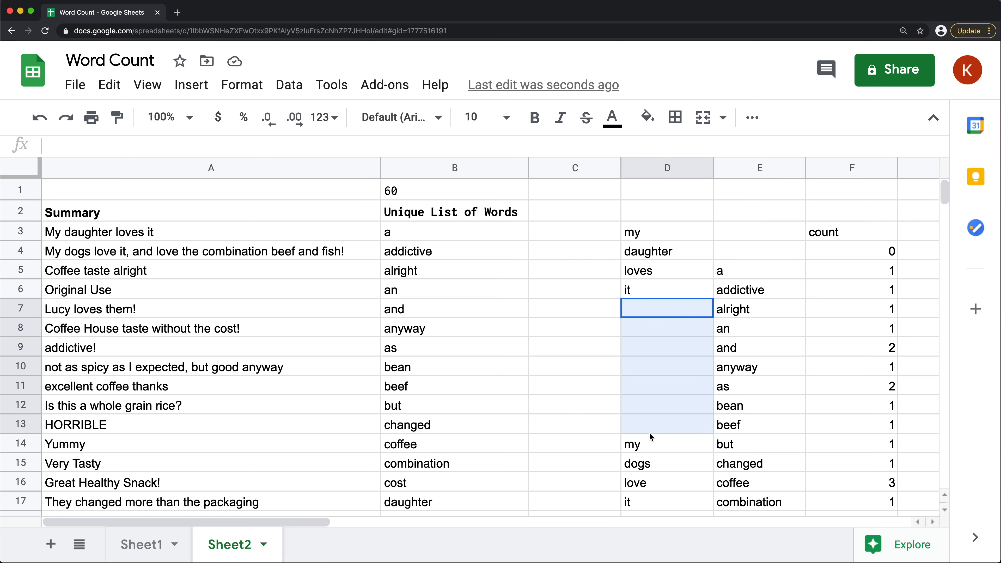
left_click_drag(669, 192, 668, 240)
left_click(755, 256)
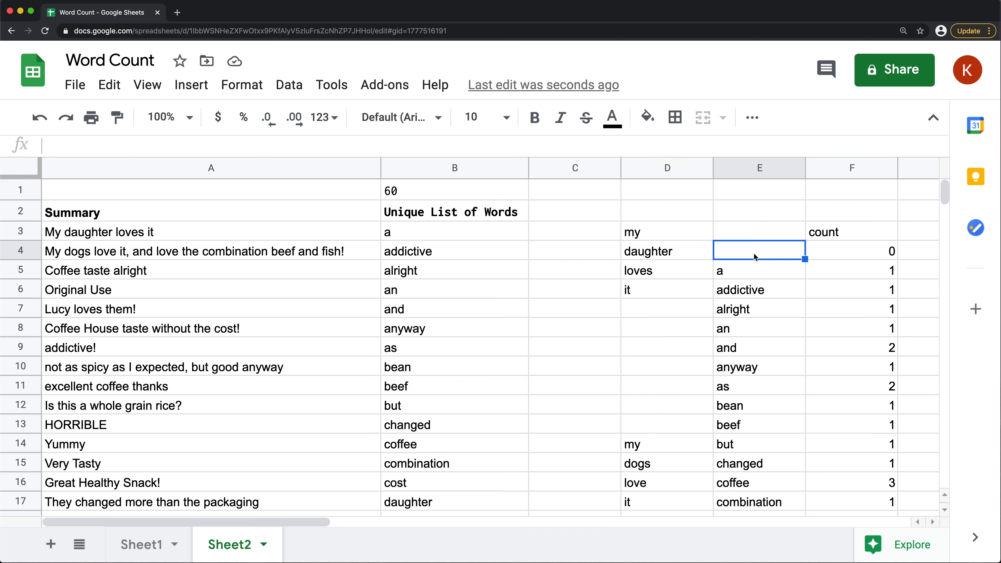
left_click_drag(661, 192, 648, 427)
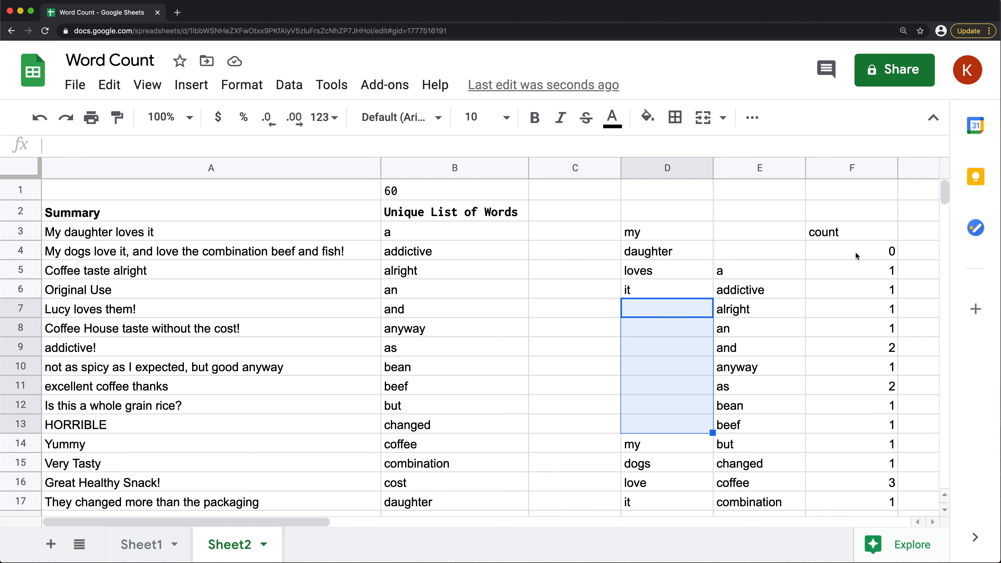
left_click(839, 254)
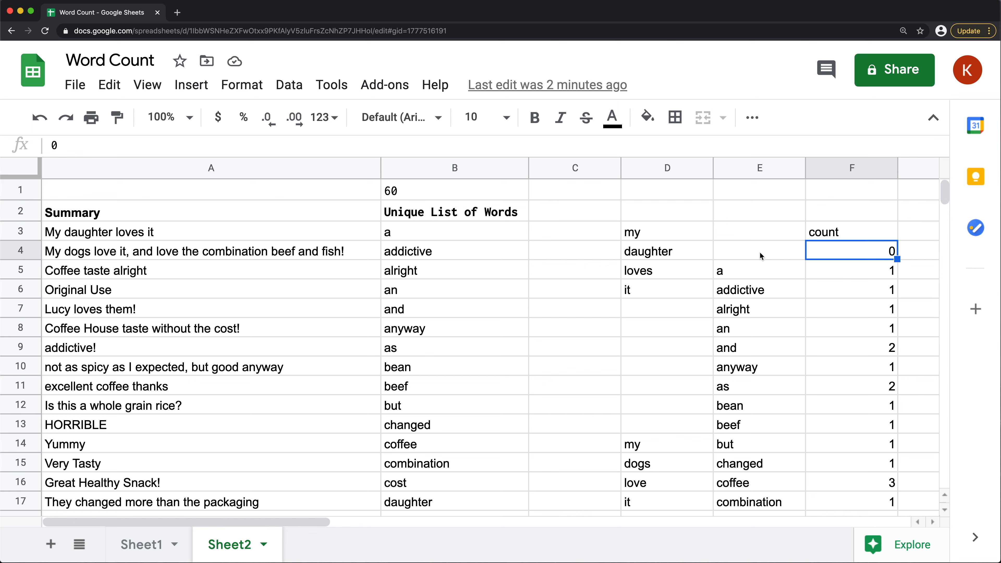
left_click(731, 233)
double_click(753, 232)
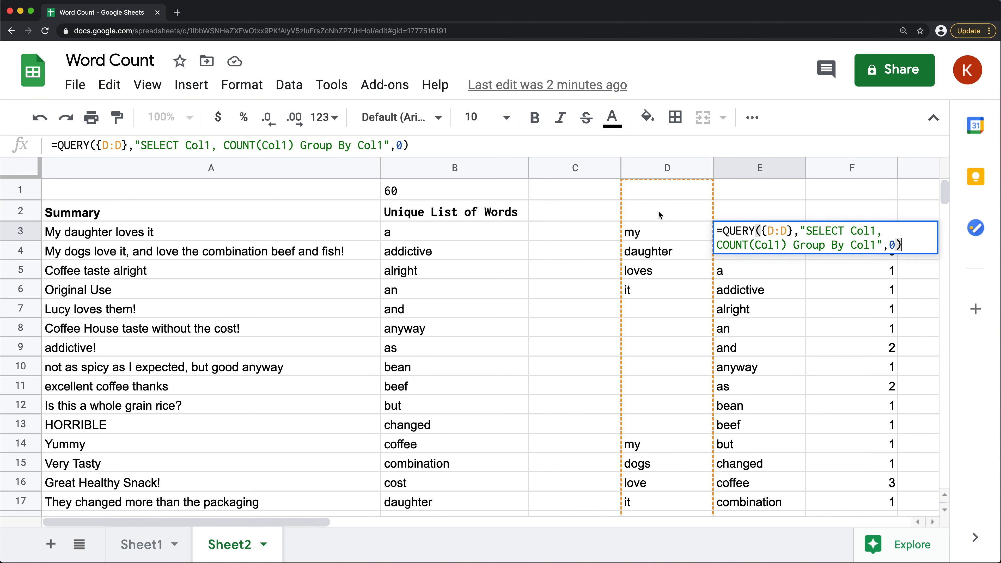
key("Escape")
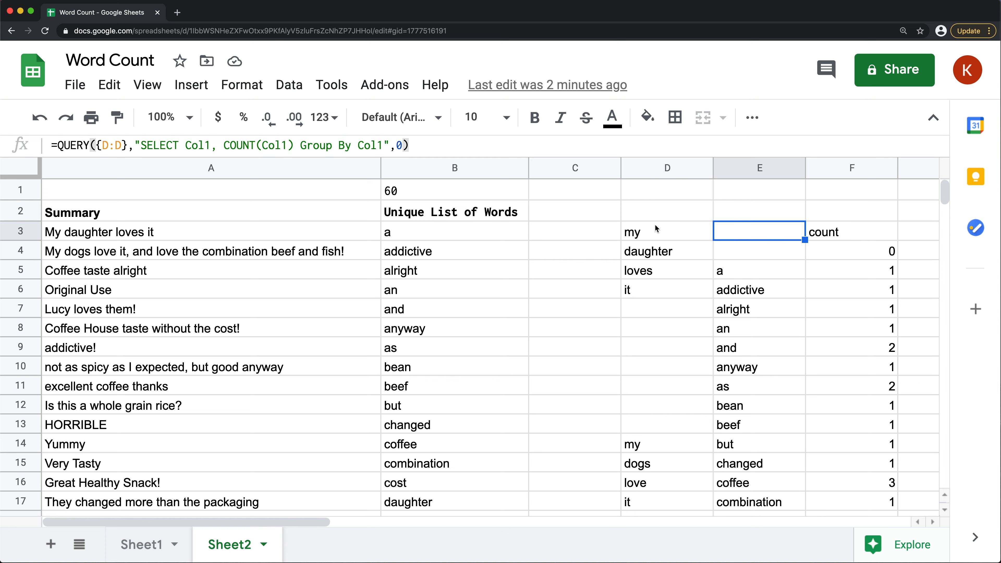
Copy the FLATTEN(SPLIT(TRIM(REGEXREPLACE(...)))) expression from the D3 formula without its ArrayFormula wrapper
left_click(647, 226)
double_click(644, 230)
left_click(716, 231)
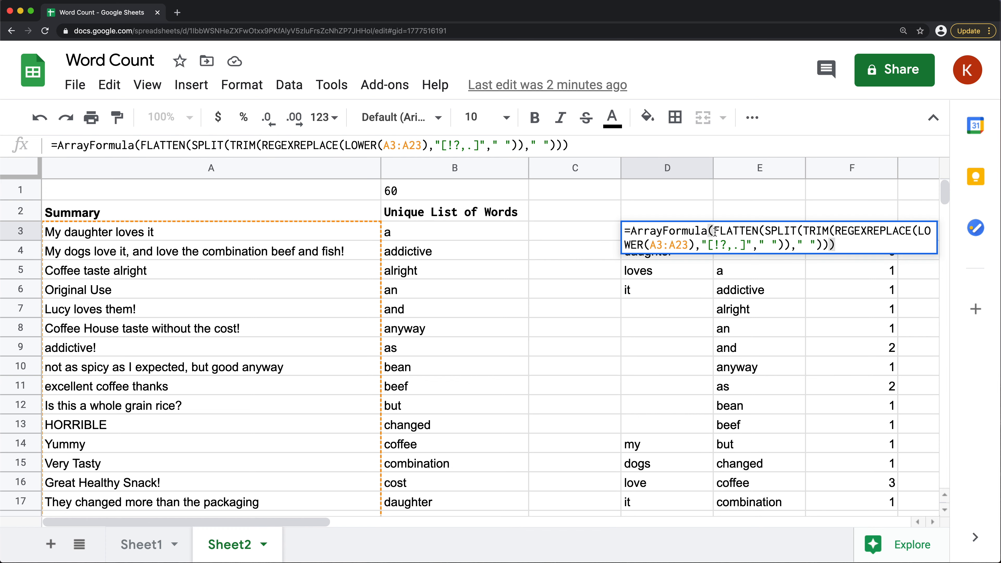
left_click_drag(715, 231, 835, 244)
key("super+c")
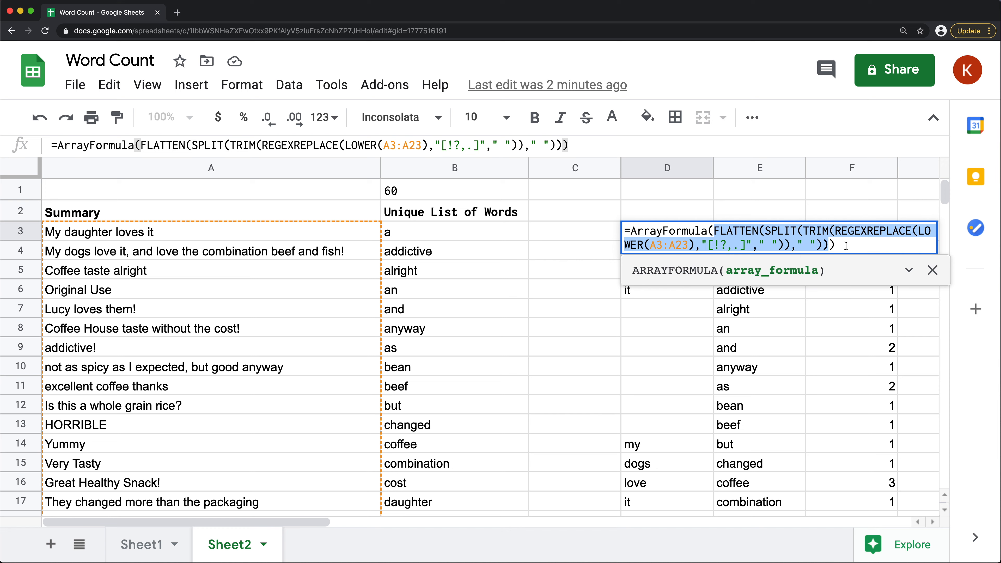
key("Escape")
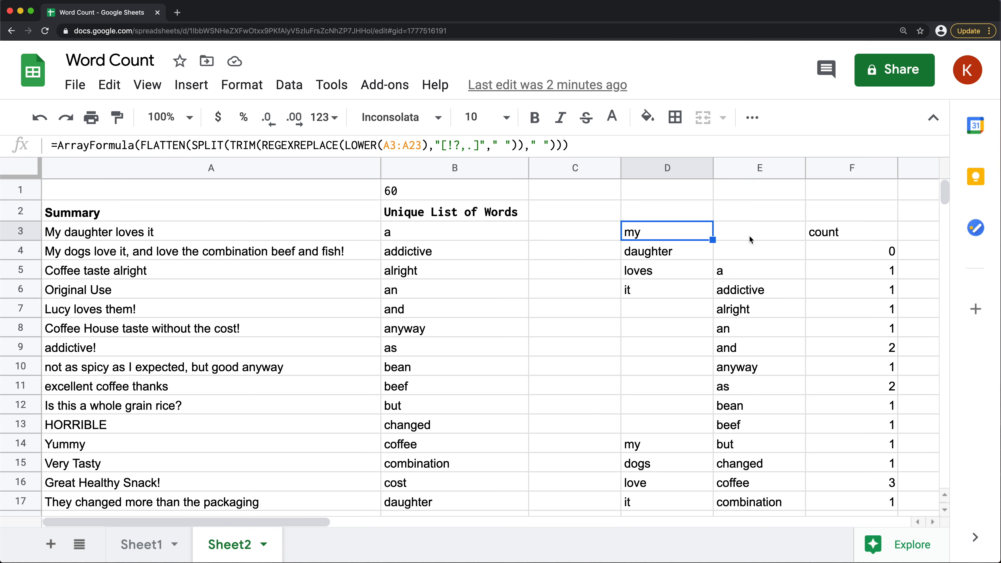
Replace {D:D} in the E3 QUERY with the copied FLATTEN expression on A3:A23 and wrap the whole formula in ArrayFormula
double_click(738, 232)
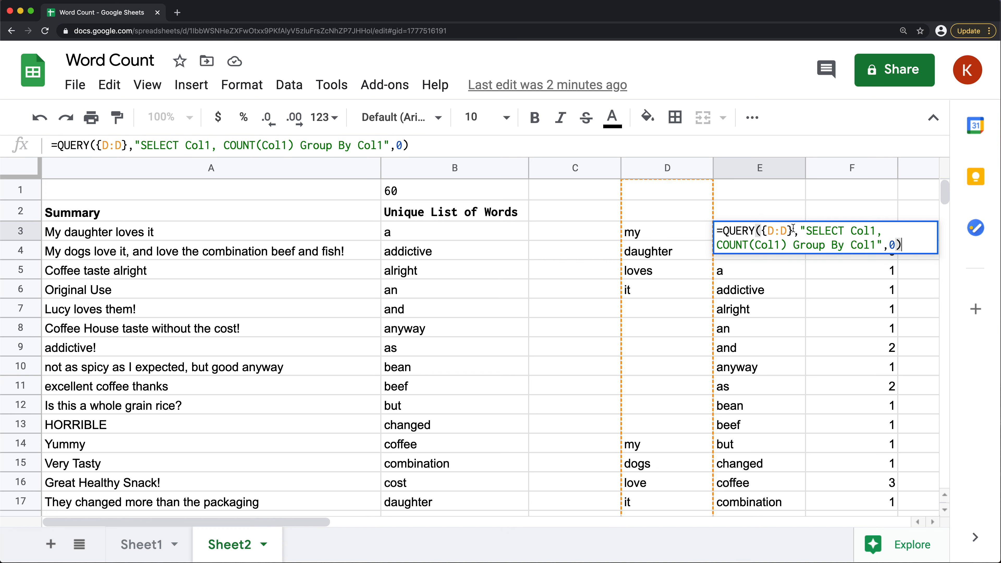
left_click_drag(793, 228, 760, 231)
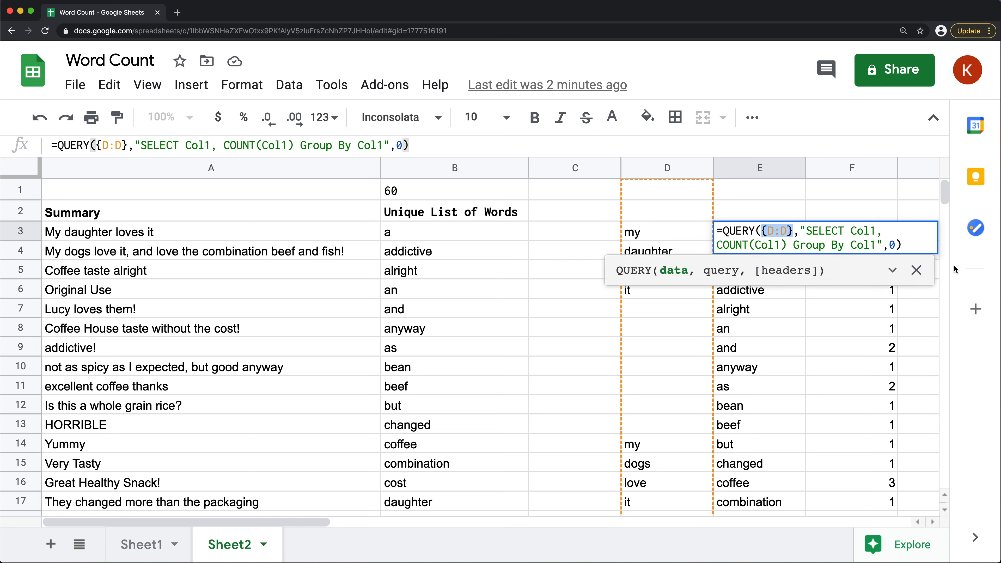
key("BackSpace")
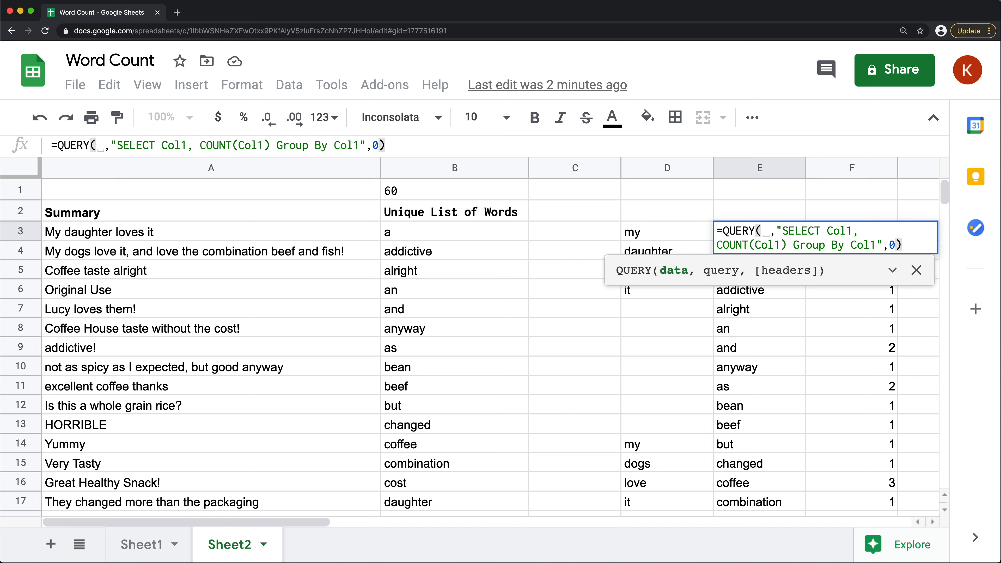
key("super+v")
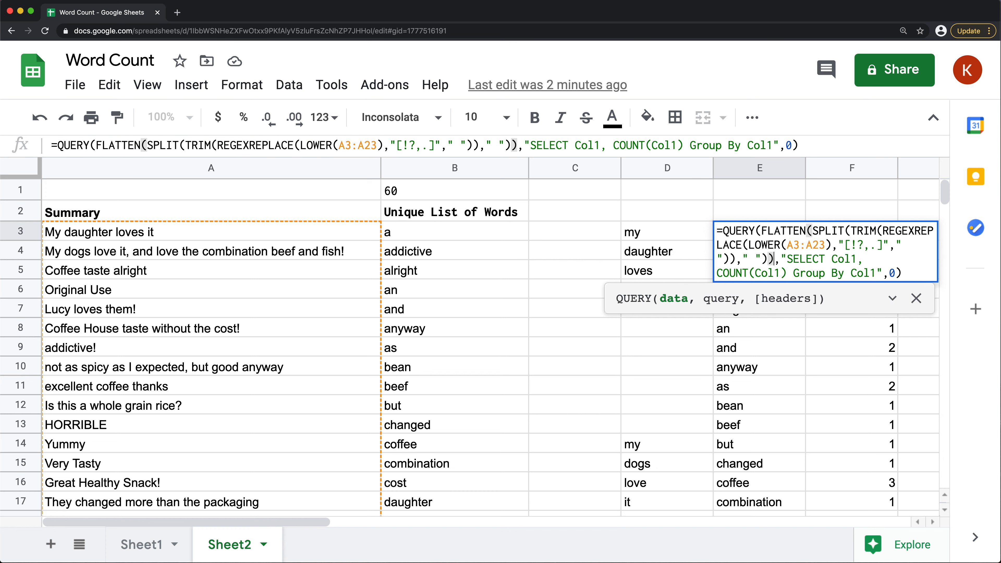
key("ctrl+shift+Return")
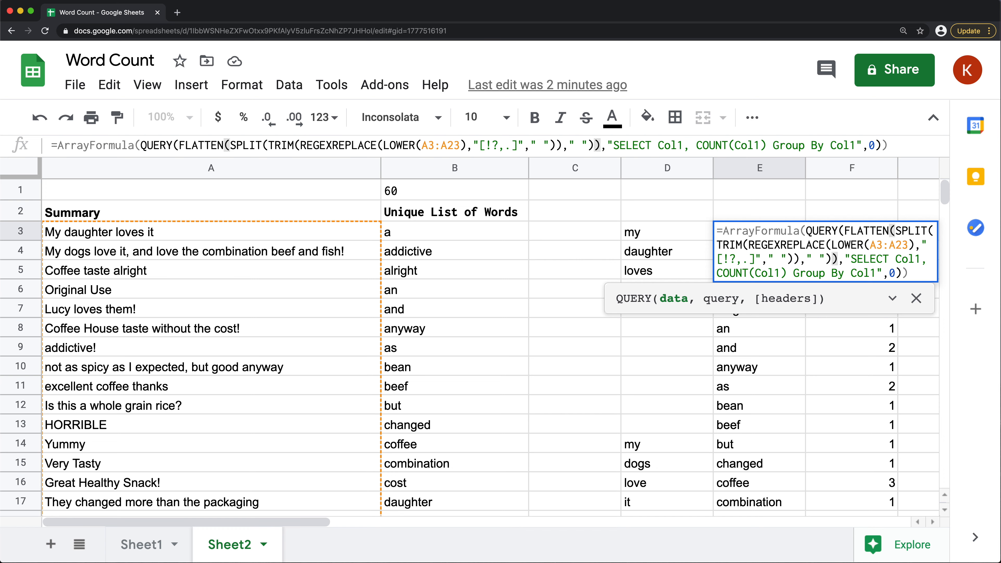
double_click(753, 232)
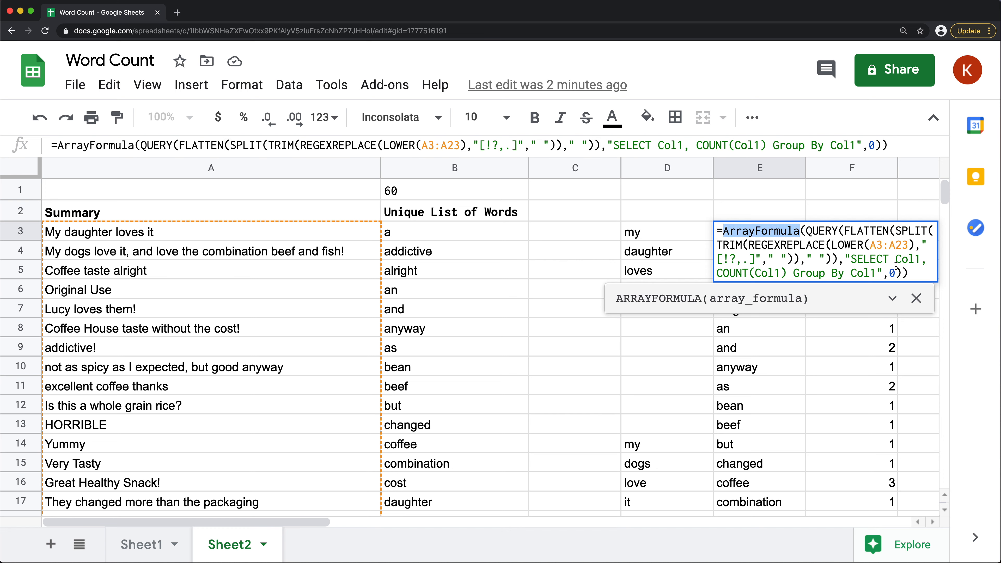
Commit the combined ArrayFormula in E3 and clear all the helper words from column D
left_click(915, 276)
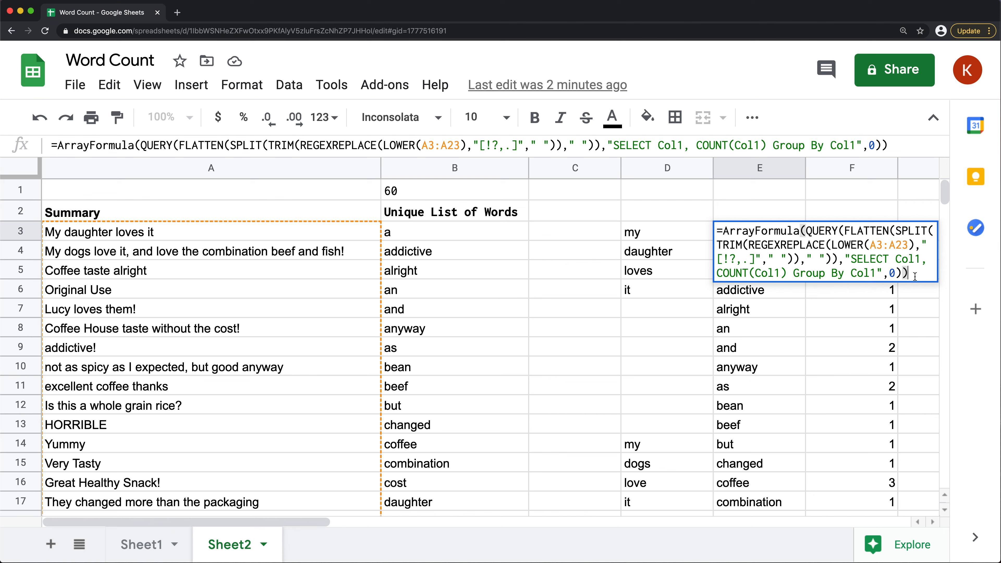
key("Return")
left_click(757, 233)
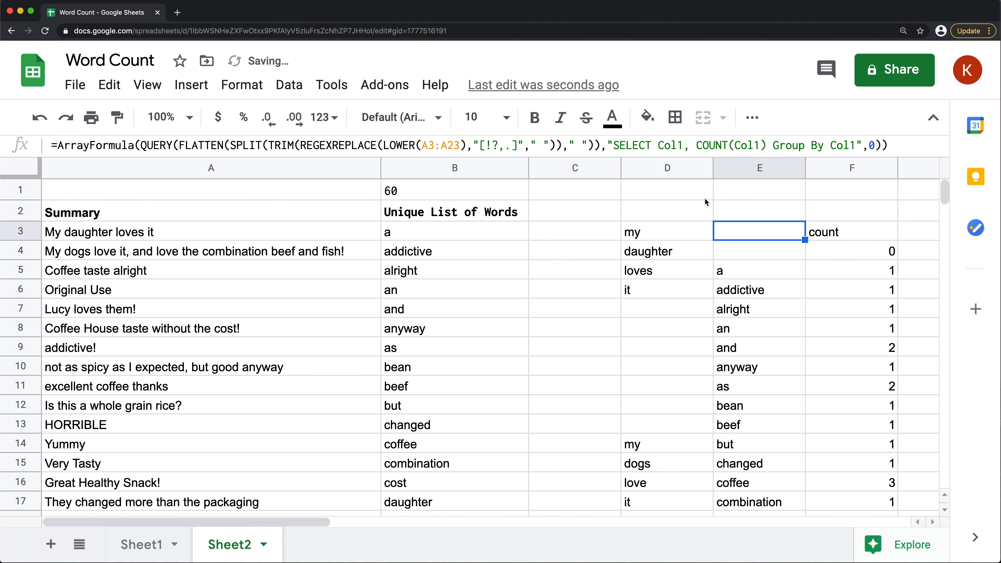
left_click(674, 168)
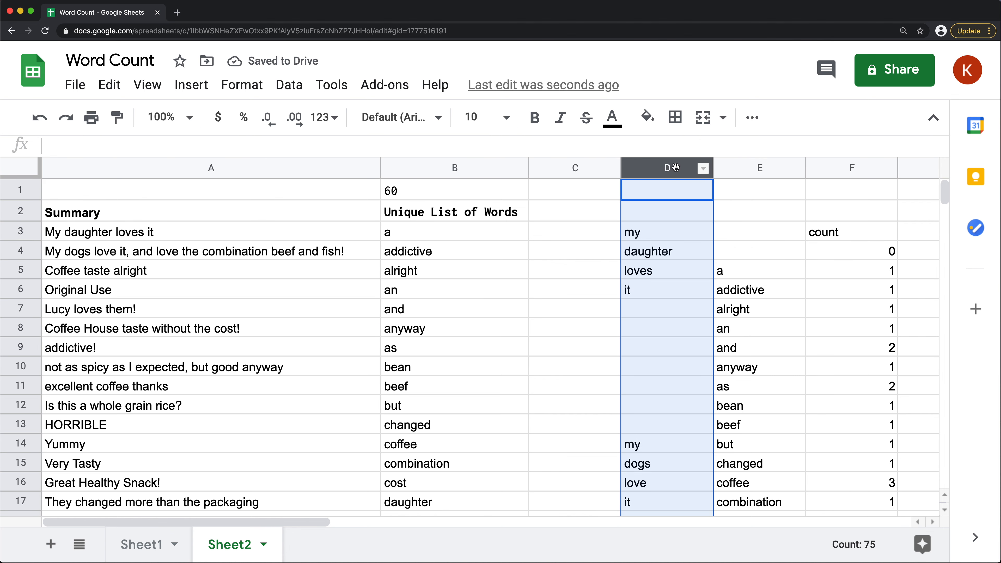
key("Delete")
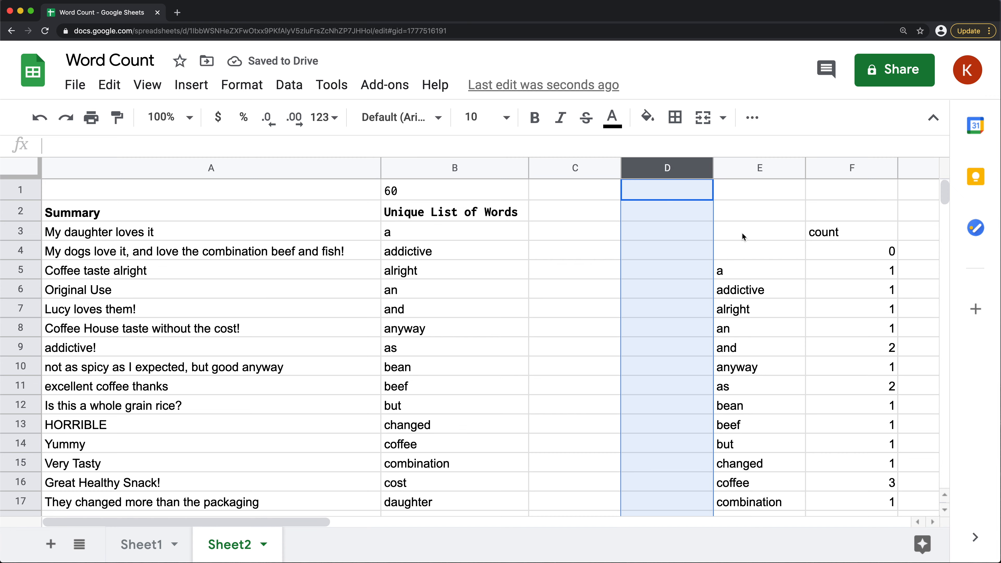
Examine the word list in column E and the count of each word in column F, including the repeated words
left_click(742, 233)
scroll(780, 318, "down", 5)
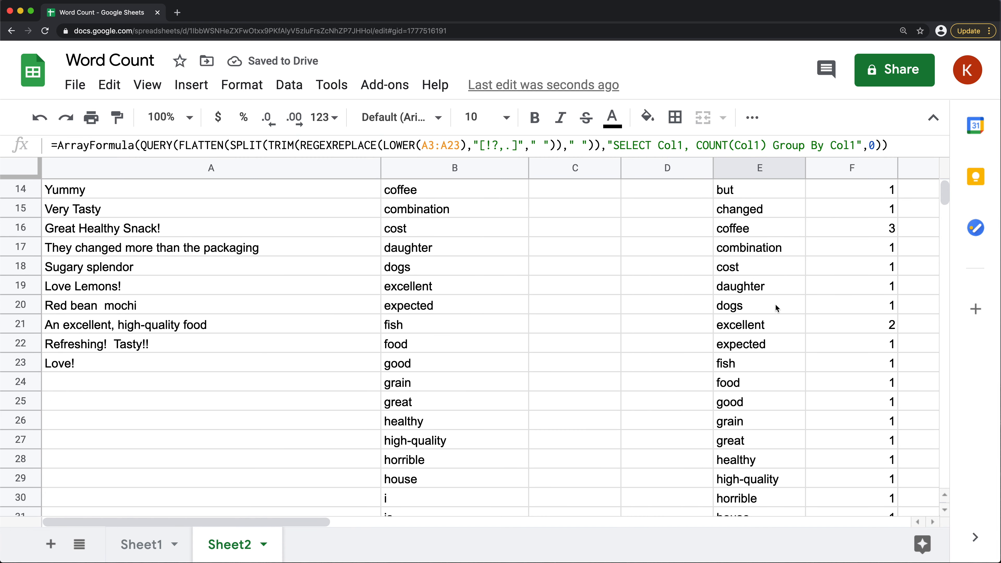
scroll(777, 308, "down", 5)
scroll(779, 306, "down", 2)
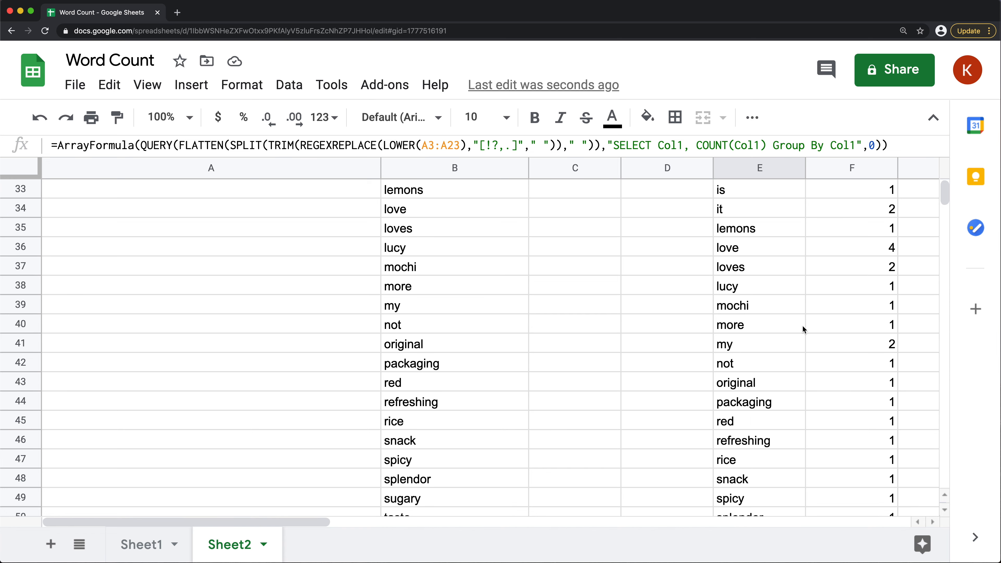
scroll(800, 327, "up", 9)
scroll(798, 327, "up", 3)
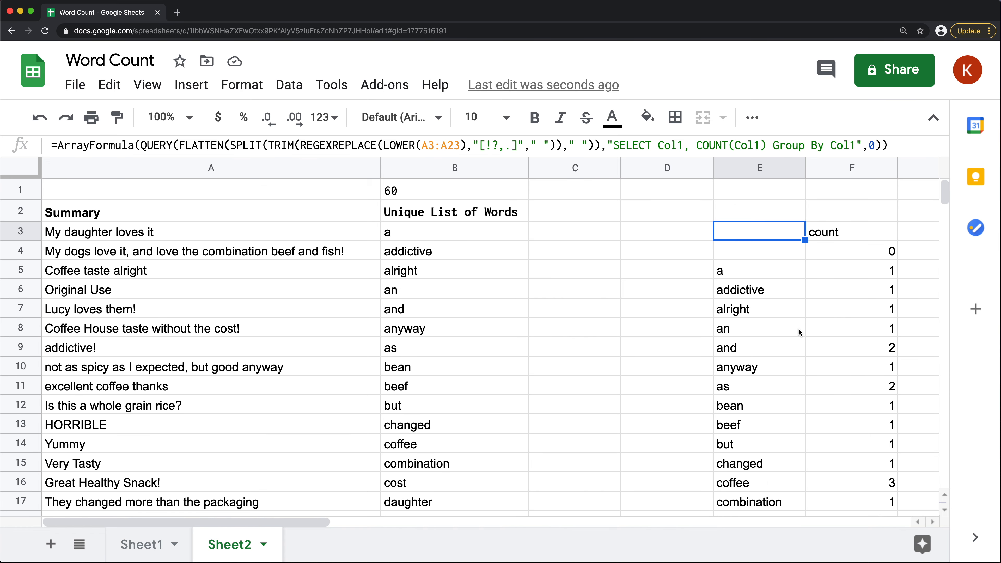
left_click(865, 273)
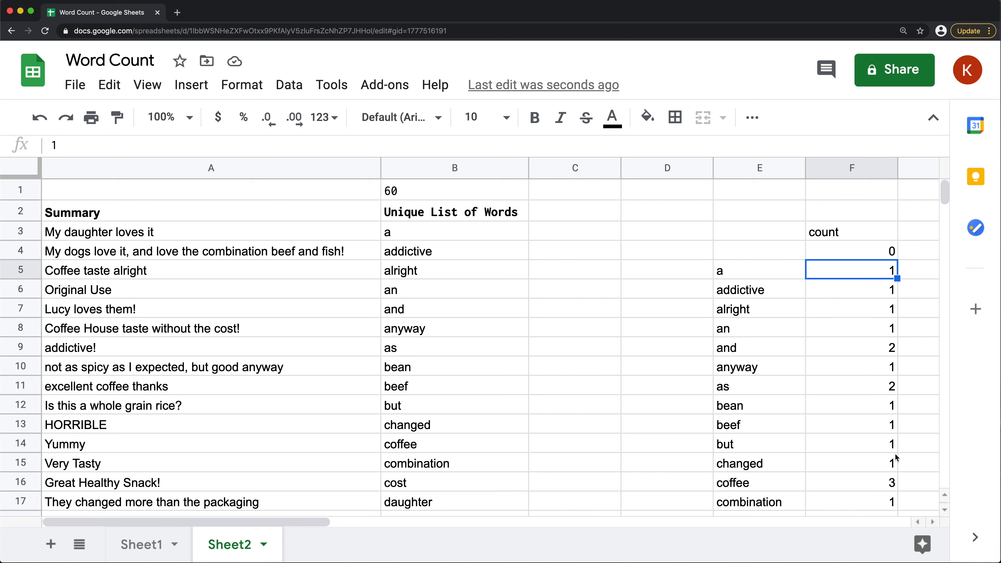
left_click(844, 478)
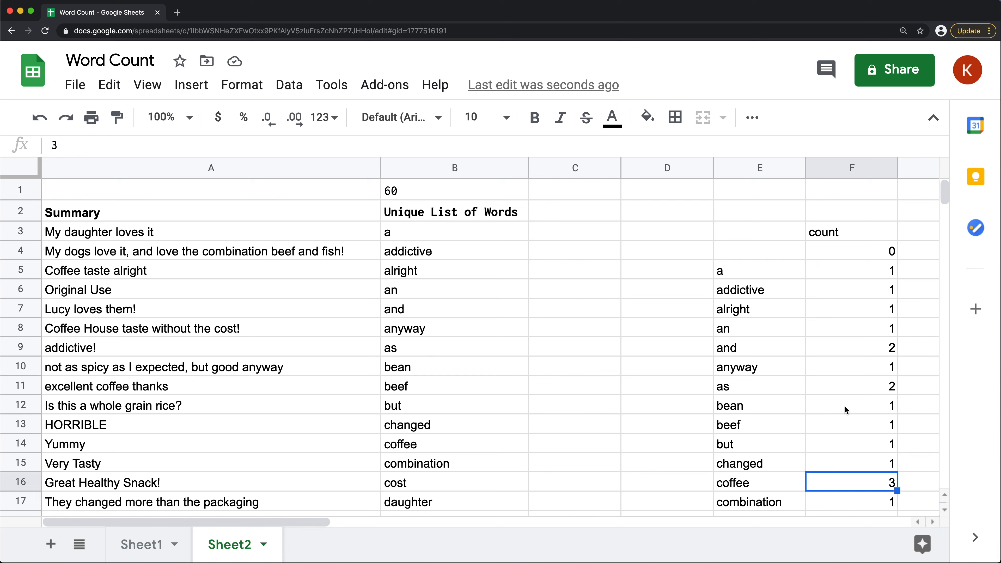
left_click(849, 378)
left_click(837, 350)
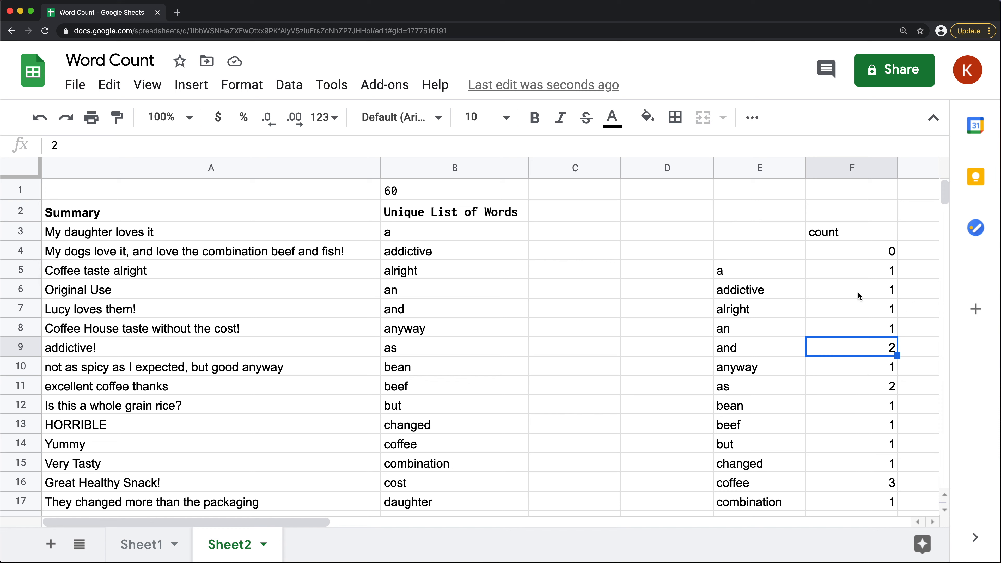
Append Order By Count(Col1) Desc to the query string in E3 so the most frequent words come first
left_click(740, 227)
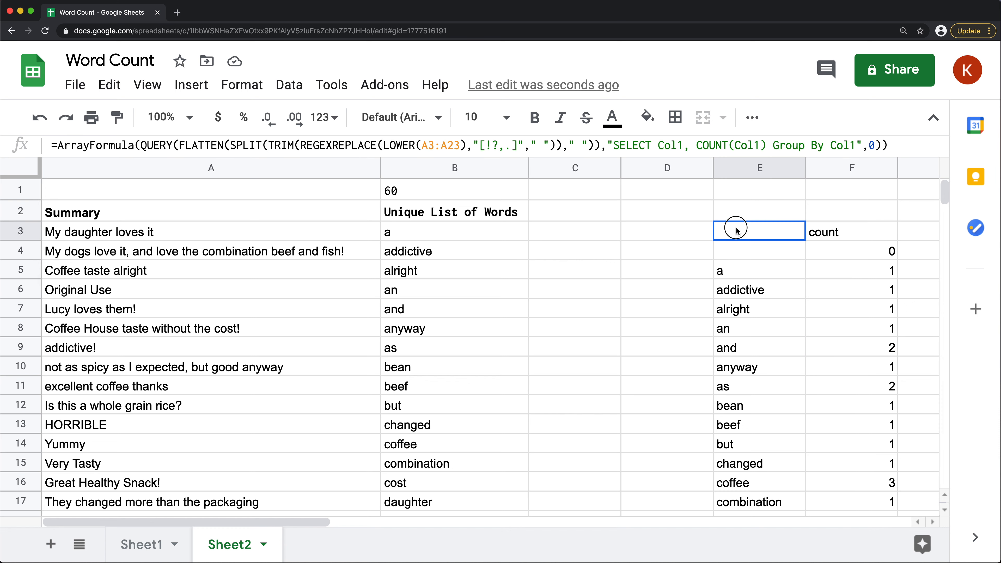
double_click(740, 227)
left_click(877, 273)
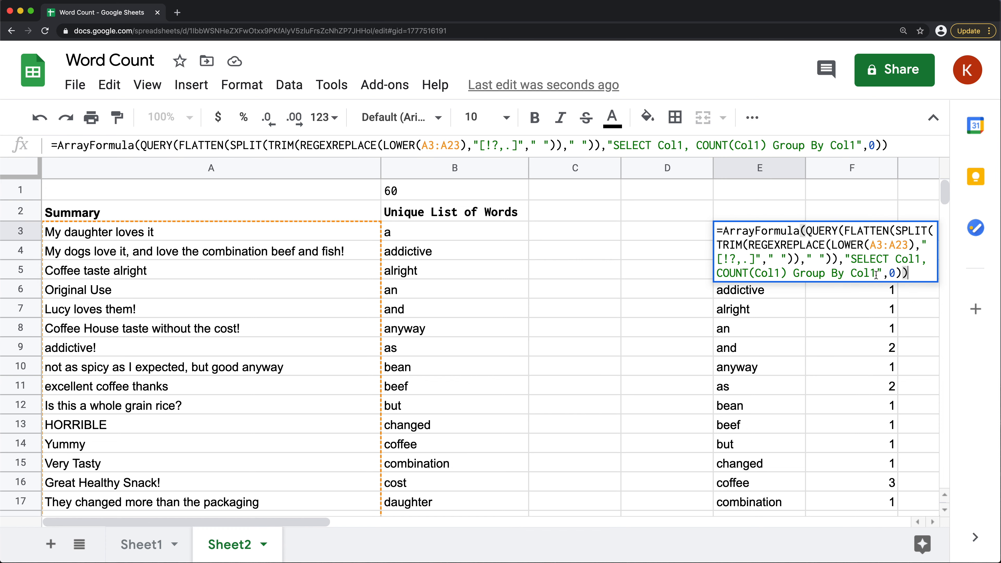
type("OR")
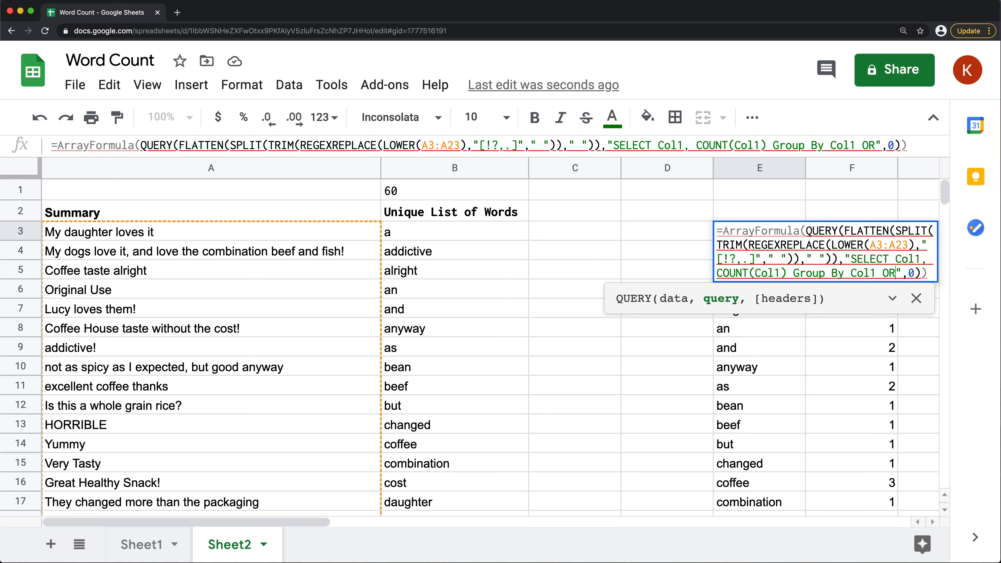
key("BackSpace")
type("rder By ")
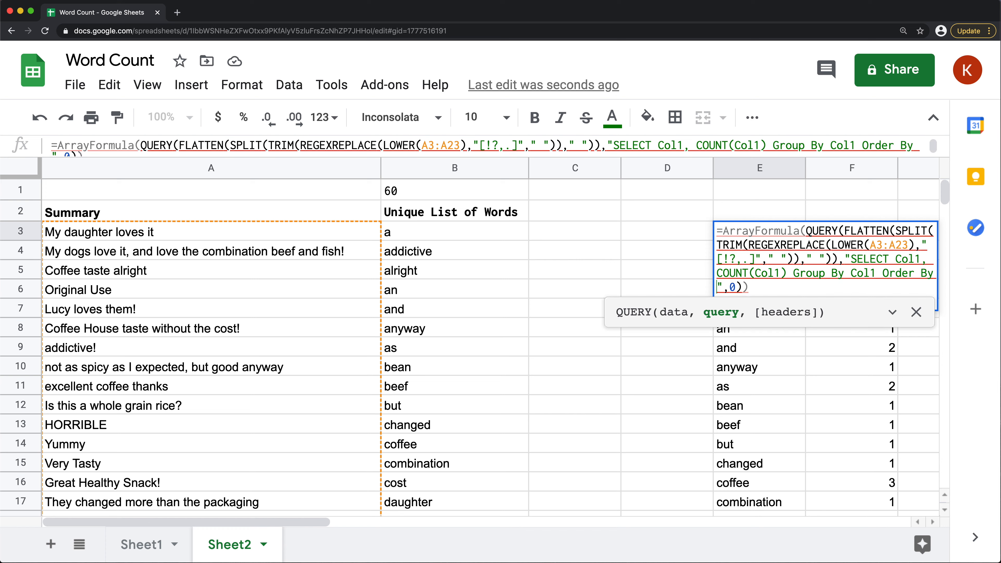
type("Count(")
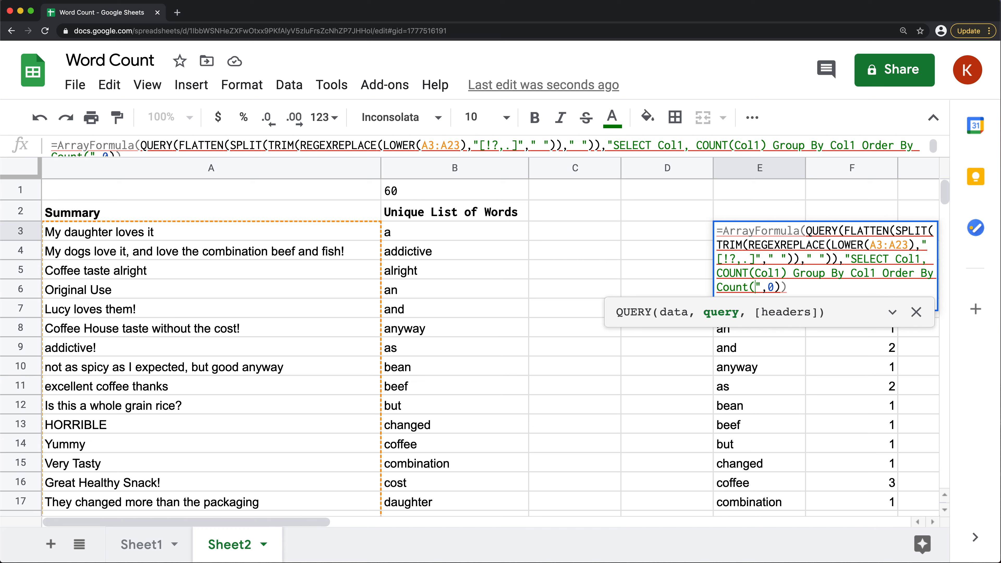
type("Col")
type("1) Desc")
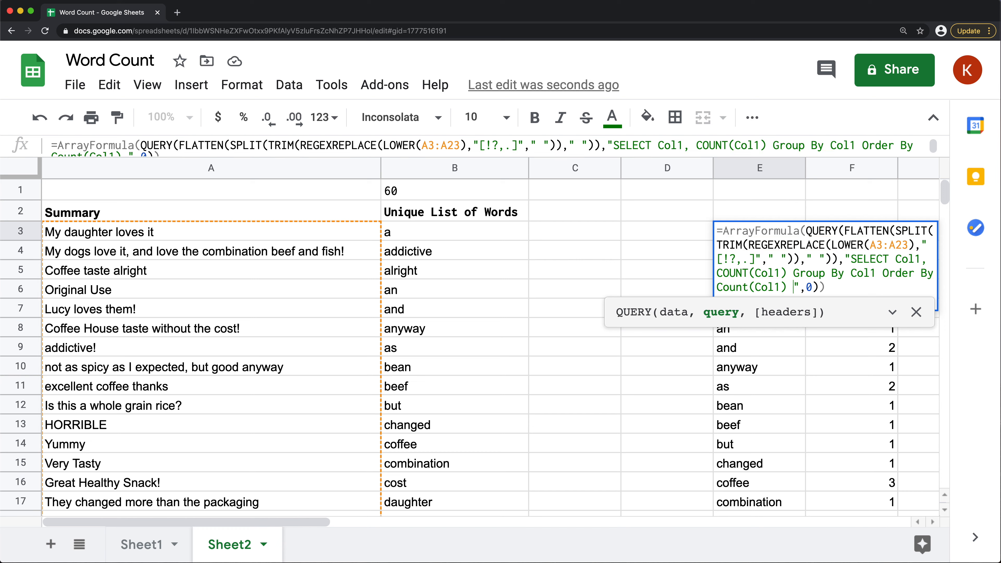
key("Return")
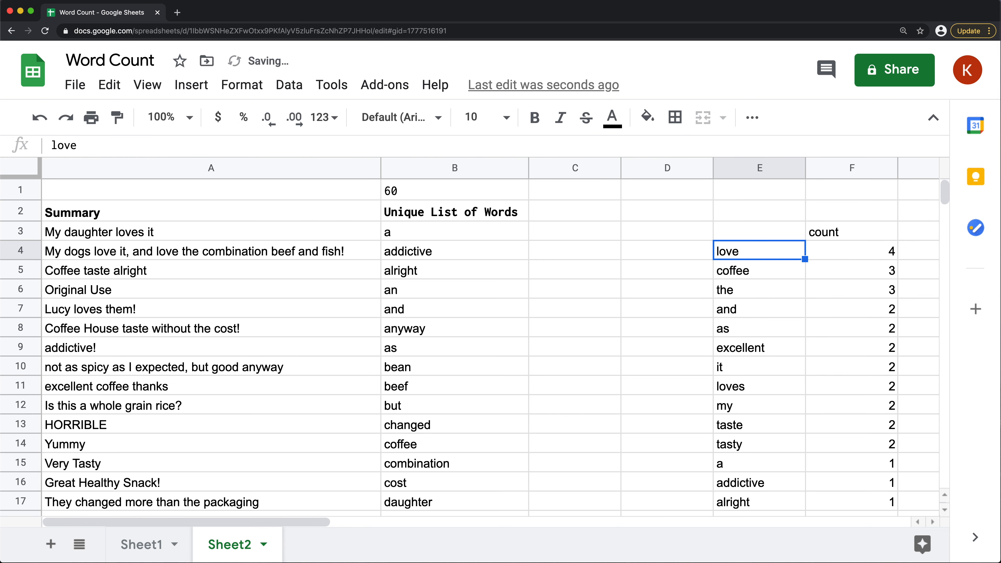
Review the sorted words and counts in columns E and F, from the most frequent words down to the blank entry in row 64
key("Up")
scroll(512, 246, "right", 4)
left_click(518, 253)
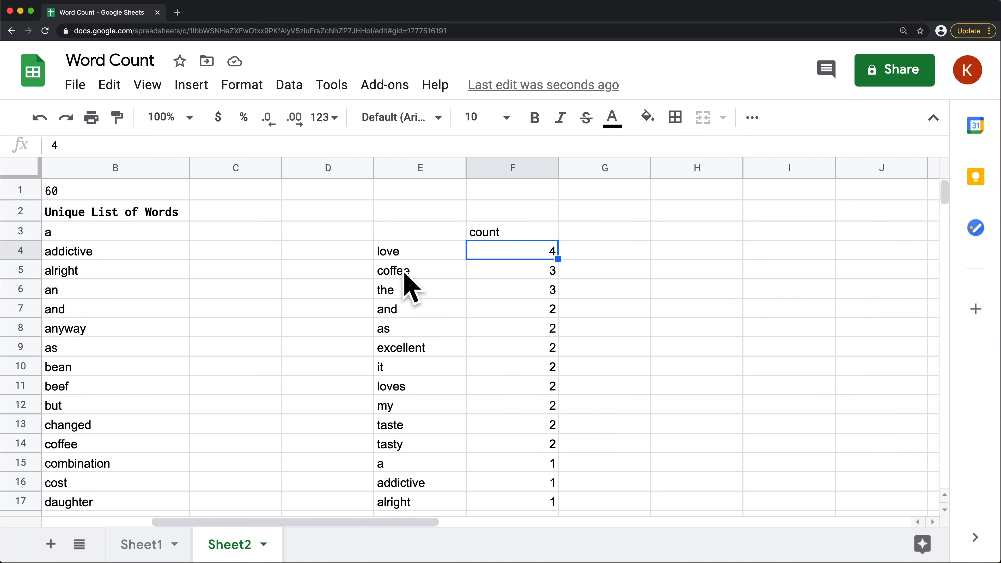
left_click(504, 272)
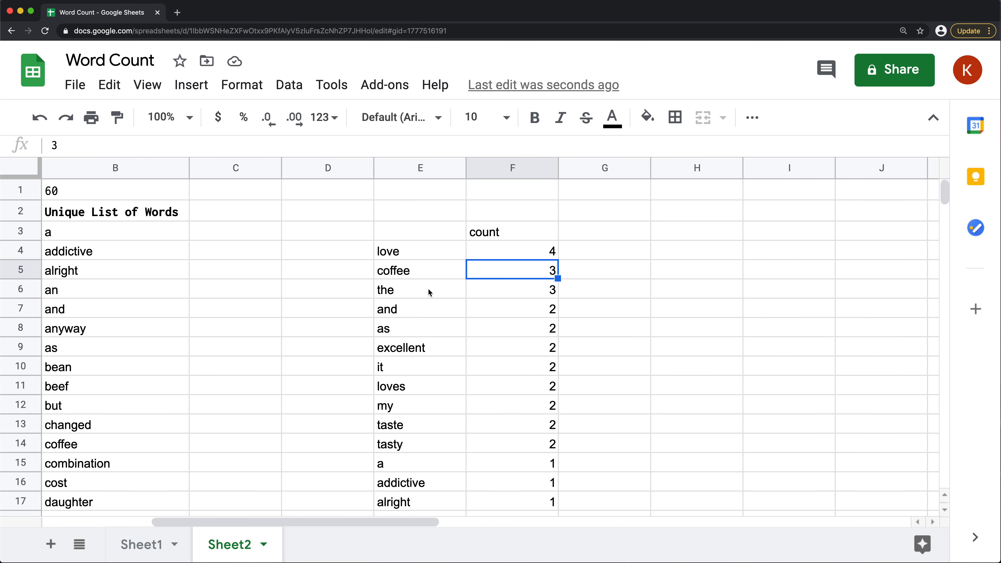
left_click(546, 292)
left_click_drag(440, 314, 544, 502)
scroll(505, 313, "down", 7)
scroll(492, 257, "down", 10)
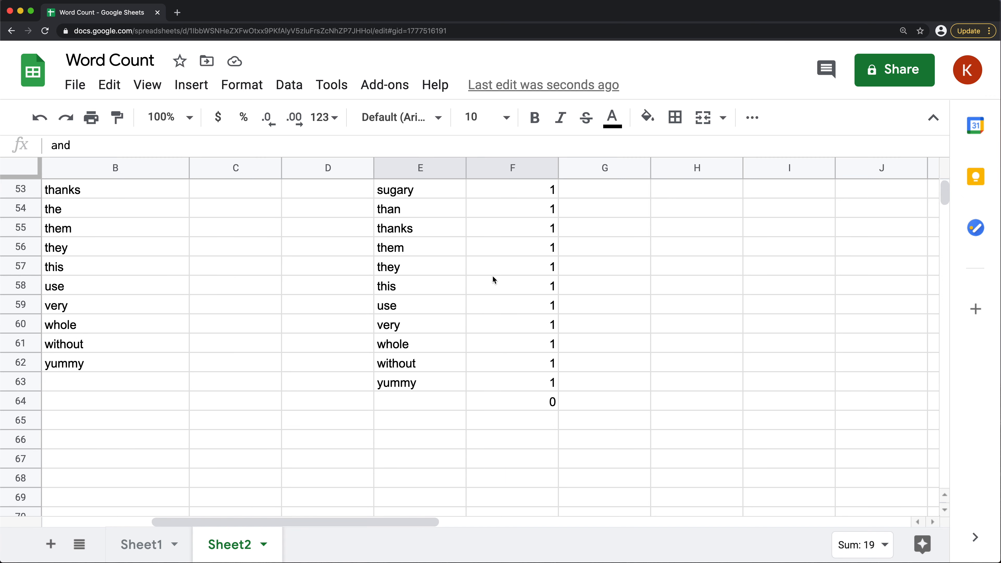
scroll(492, 282, "up", 5)
scroll(495, 290, "down", 6)
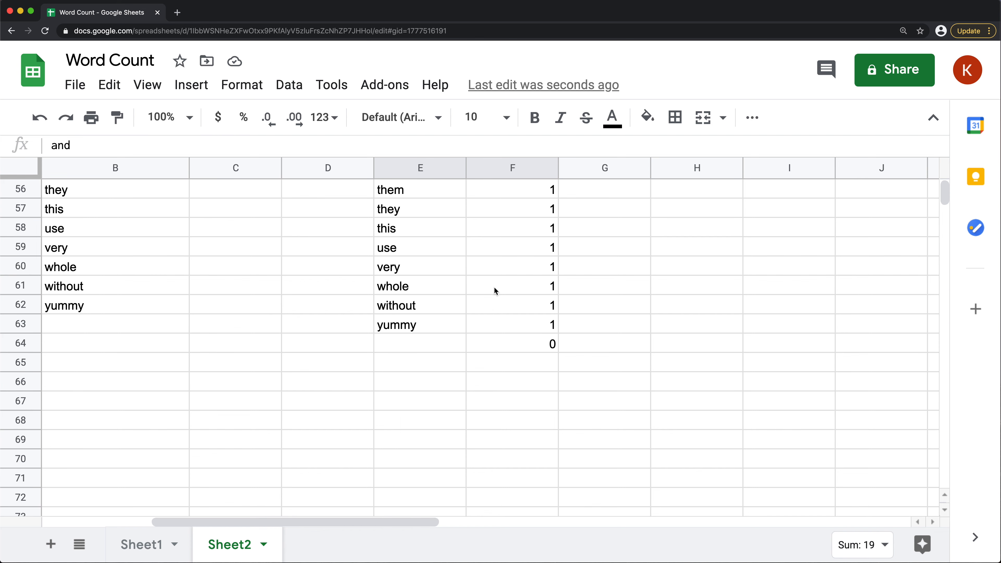
left_click(408, 347)
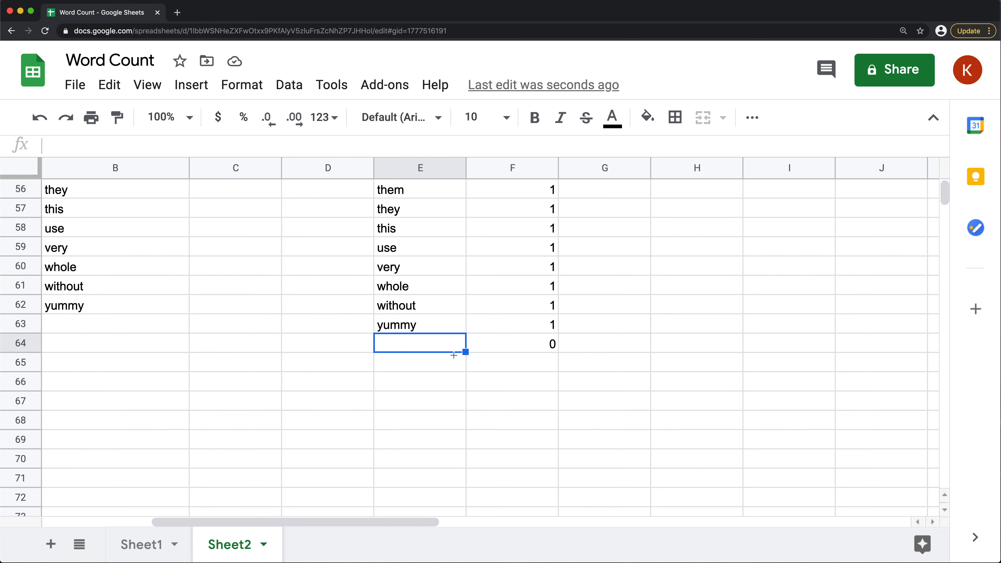
scroll(458, 313, "up", 18)
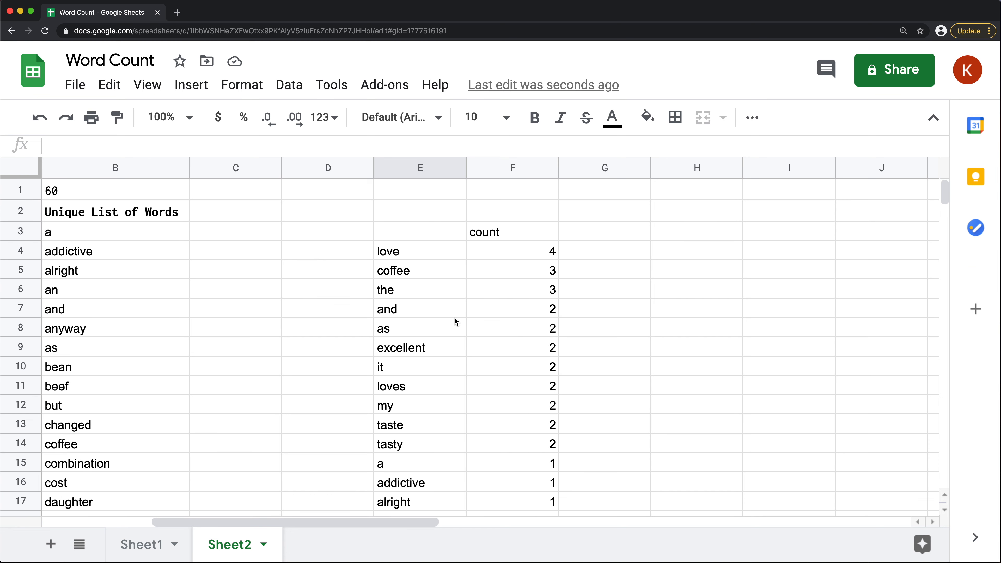
Insert Where Col1 is not null before Group By in the E3 query string, and check the end of the list around E64:F64
left_click(422, 229)
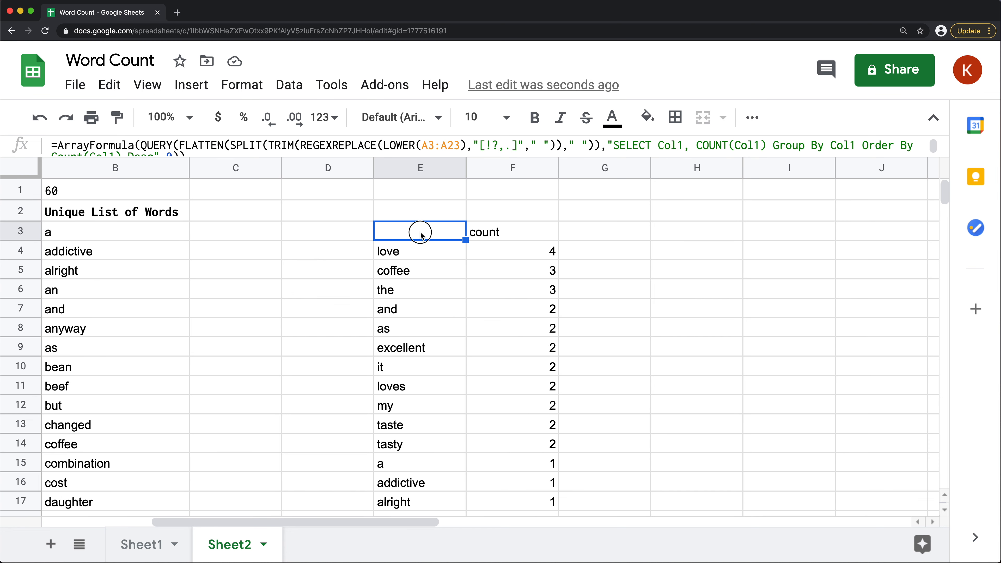
double_click(422, 228)
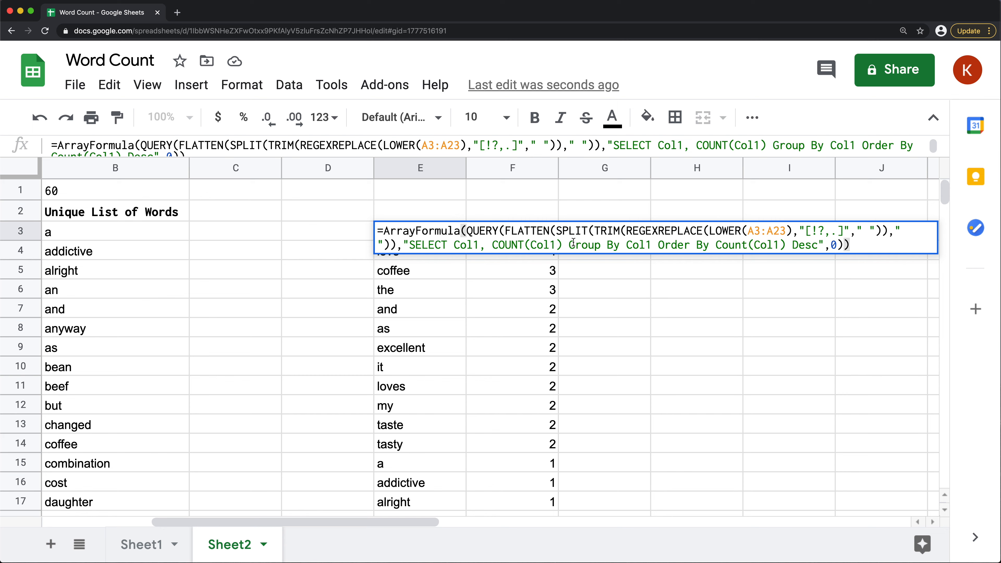
left_click(565, 245)
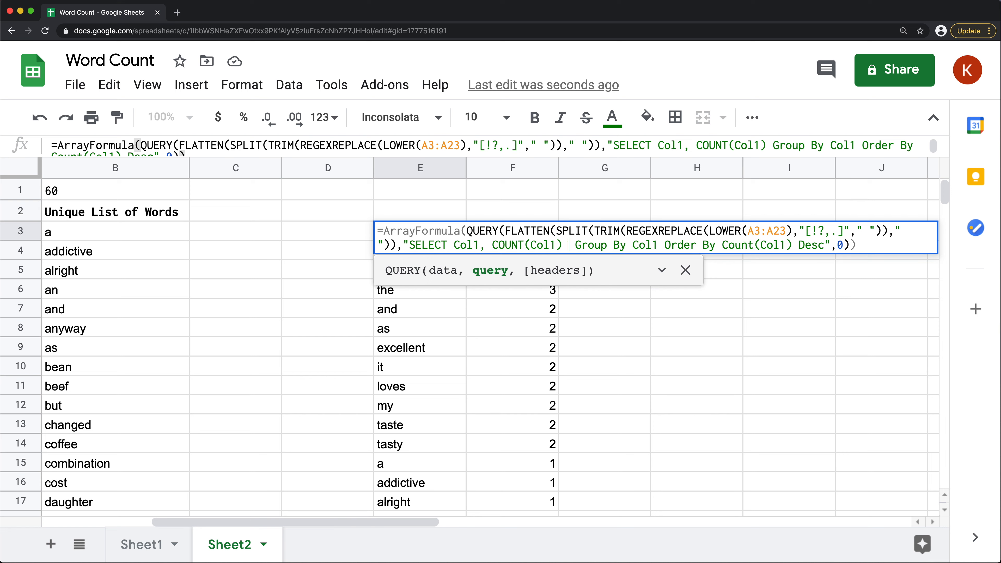
type("Where Co")
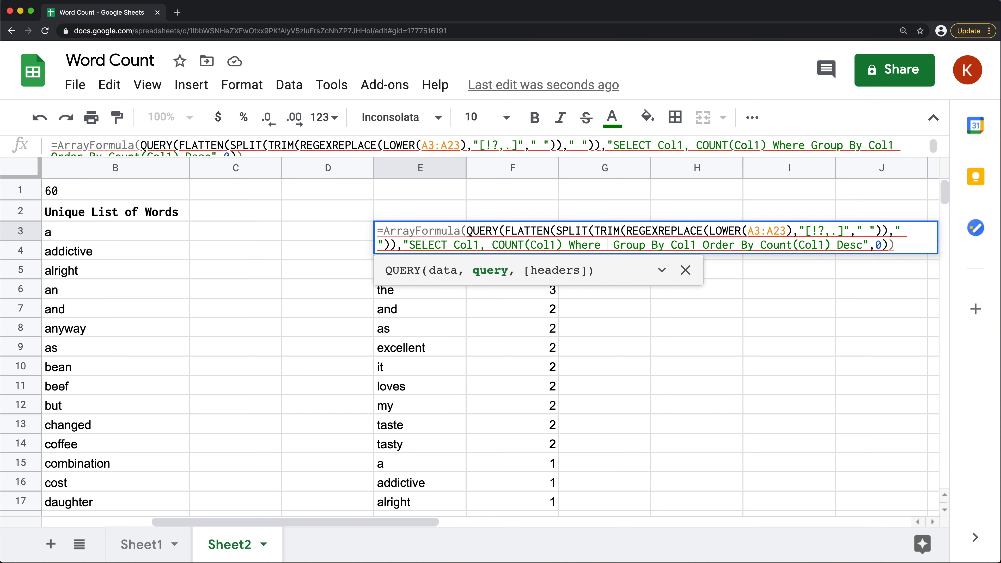
type("l1 ")
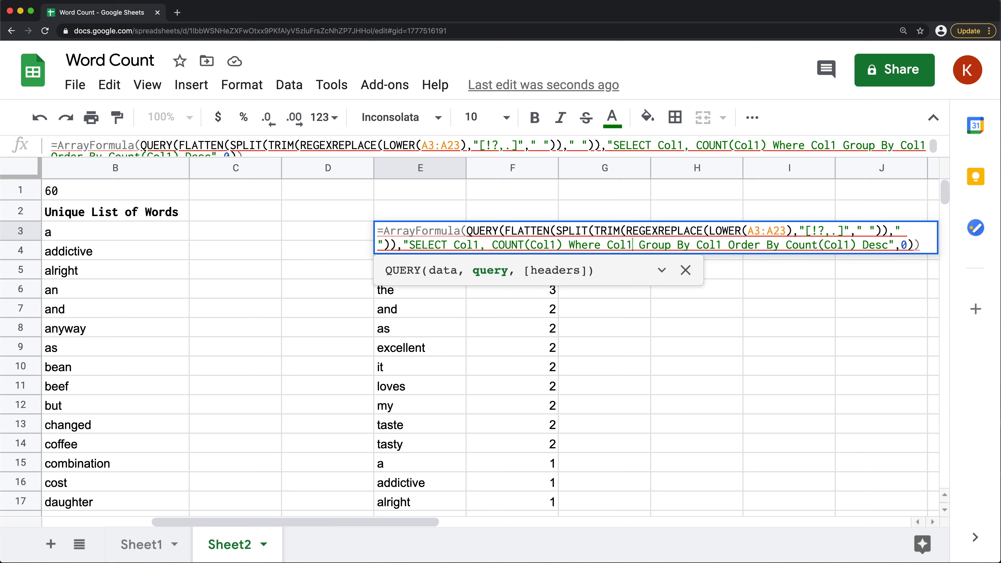
type("is no")
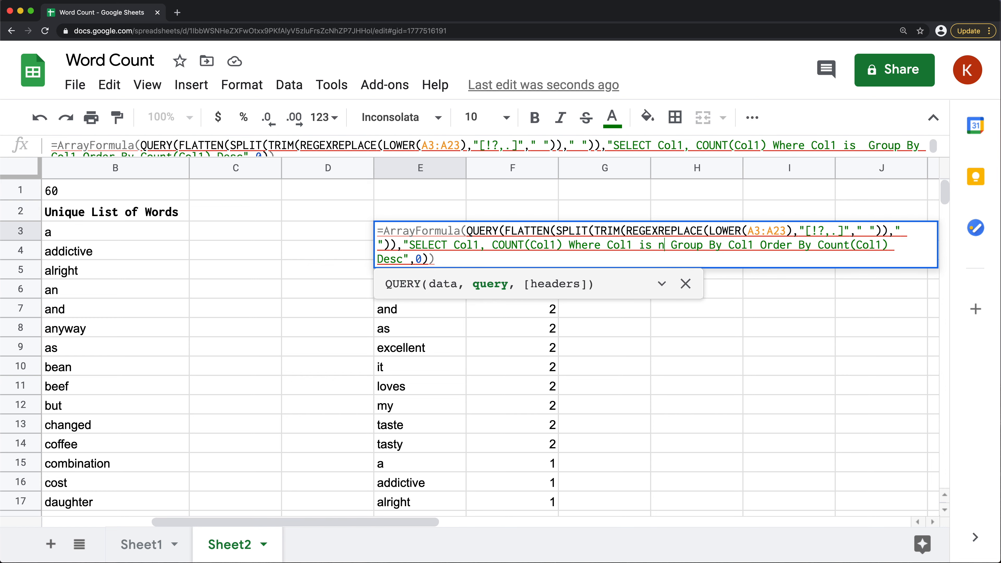
type("ull")
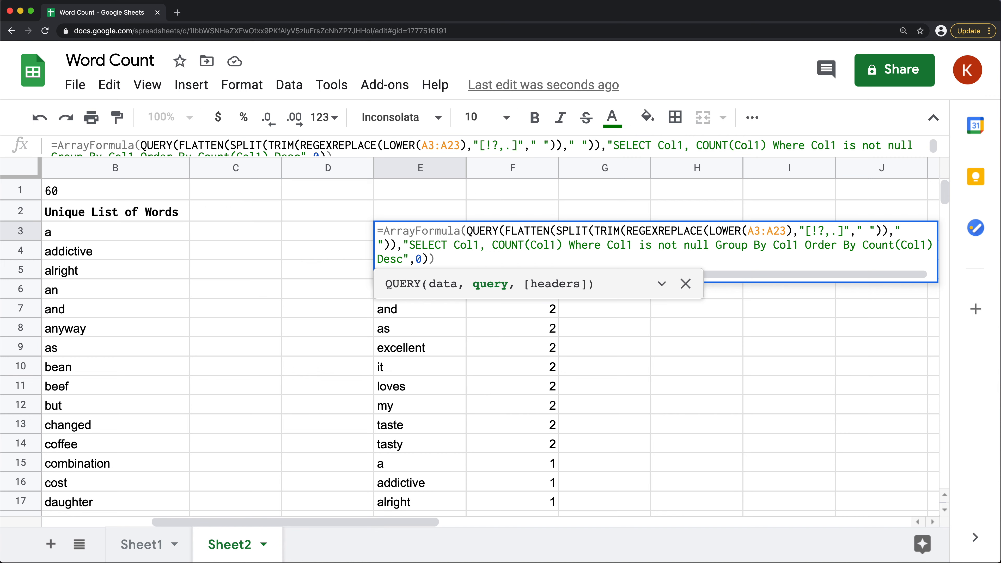
key("Return")
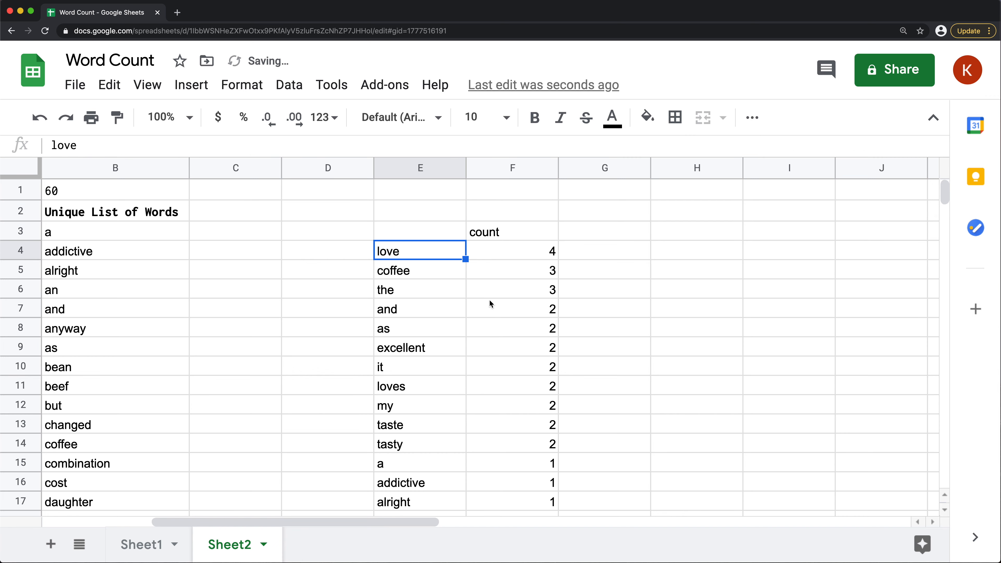
scroll(476, 268, "down", 10)
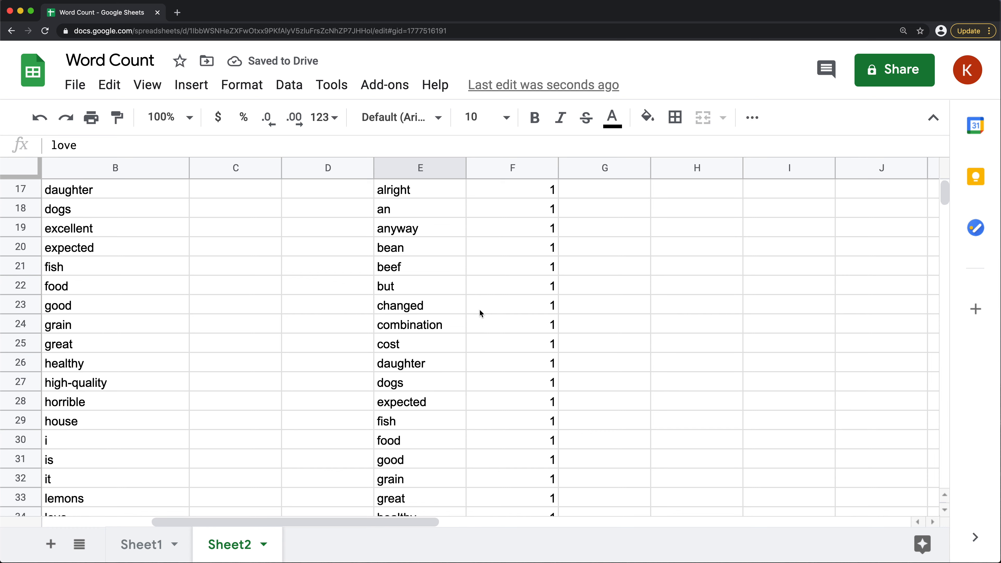
scroll(480, 315, "down", 17)
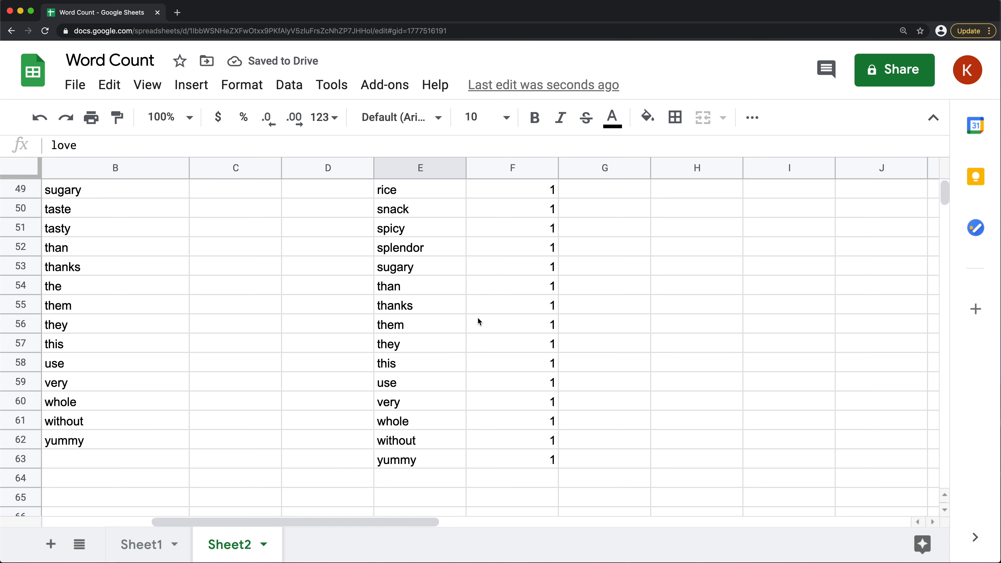
left_click_drag(407, 362, 536, 369)
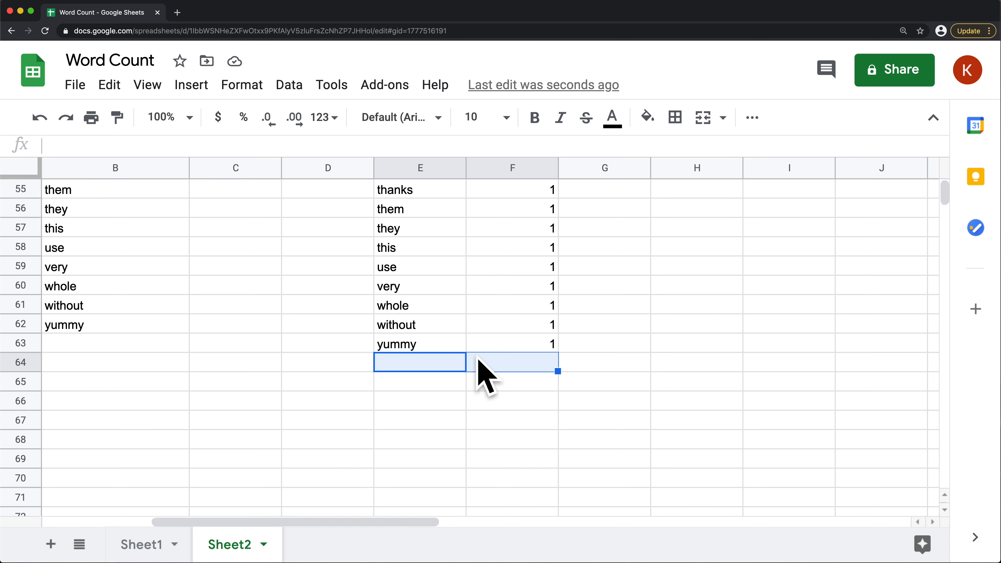
scroll(474, 293, "up", 20)
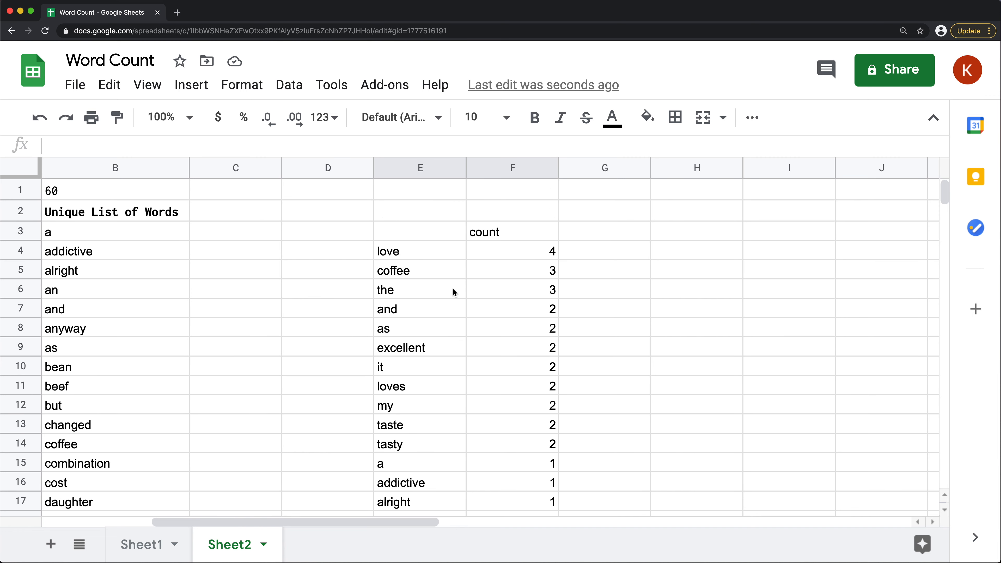
Review the sorted word list in column E and the header cells E3 and F3 above the words and counts
left_click_drag(416, 251, 425, 513)
scroll(422, 421, "down", 14)
scroll(421, 416, "down", 12)
scroll(508, 237, "up", 20)
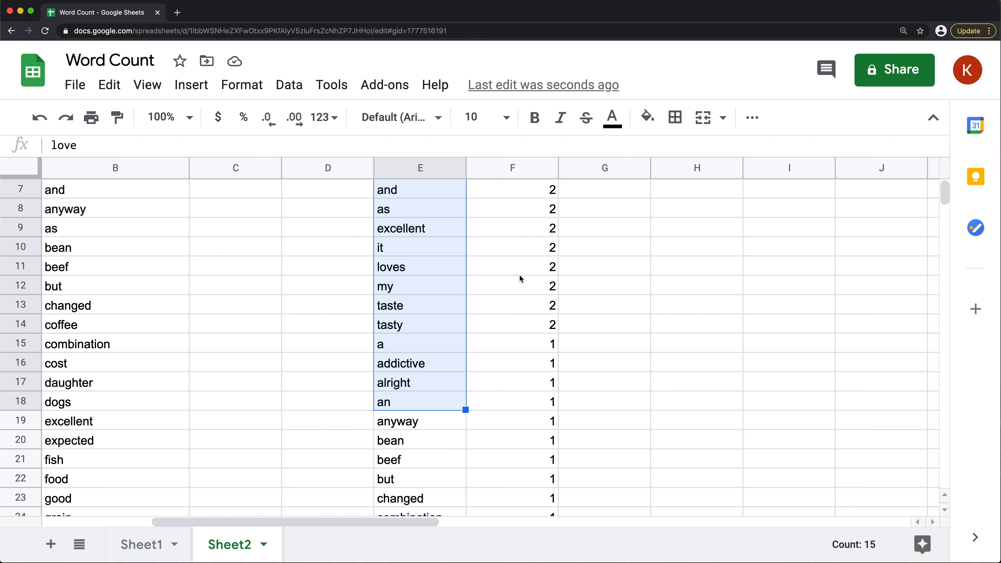
scroll(519, 279, "up", 3)
left_click(459, 236)
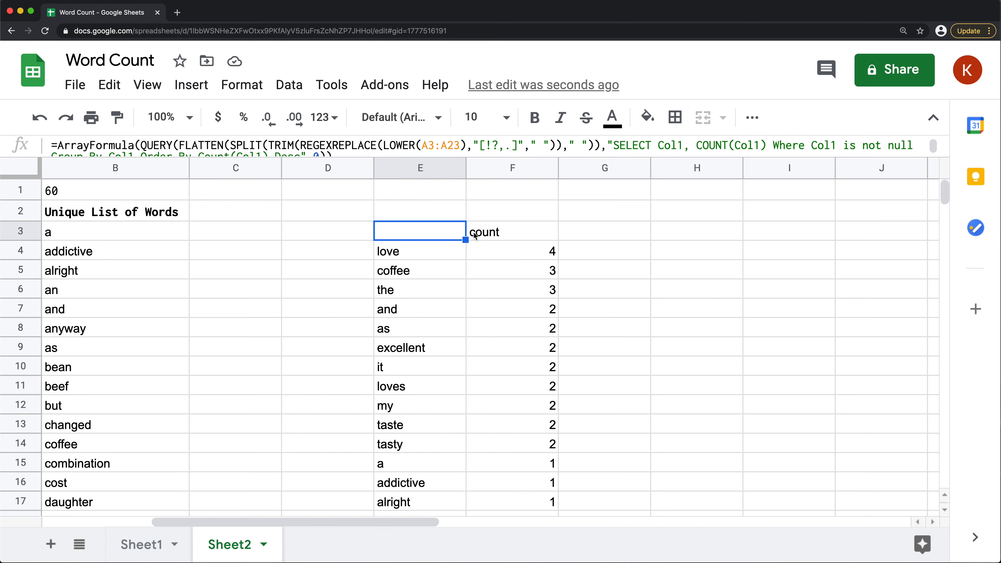
left_click(493, 232)
left_click(431, 233)
left_click(487, 233)
left_click(389, 232)
left_click(512, 239)
left_click(424, 238)
Enlarge the formula bar and append label Col1 'Words' to the end of the query string in E3
left_click_drag(421, 157, 412, 217)
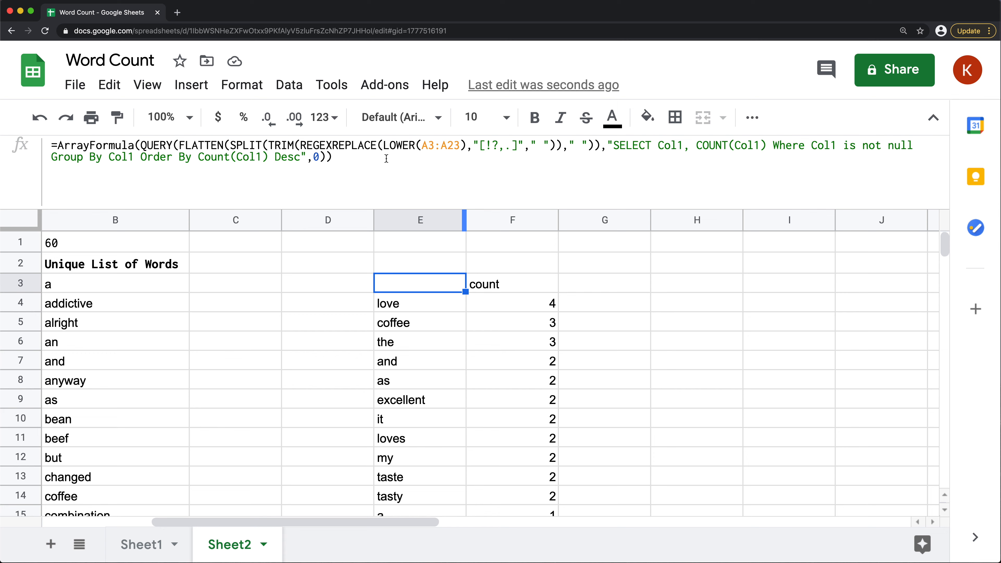
left_click(314, 170)
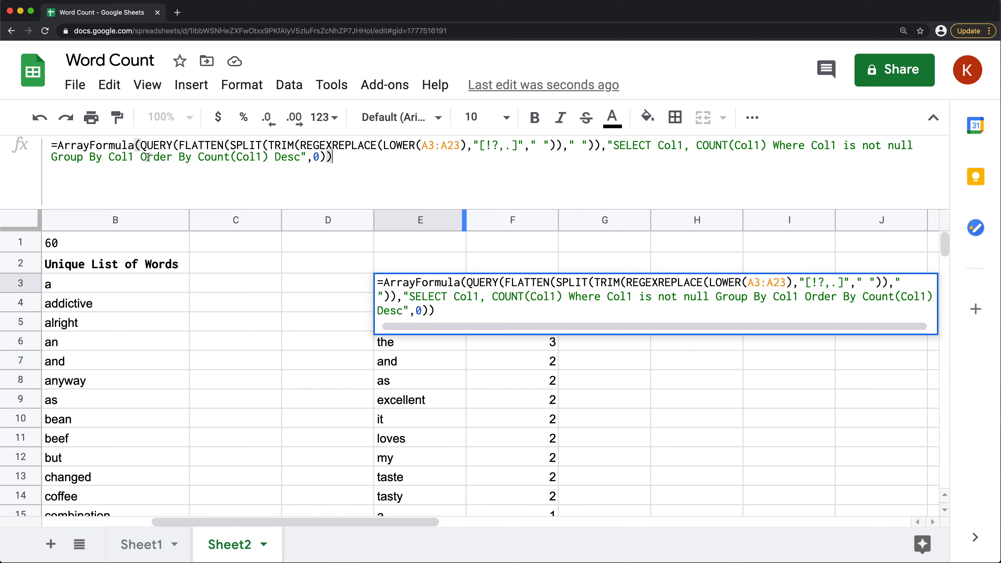
left_click(302, 158)
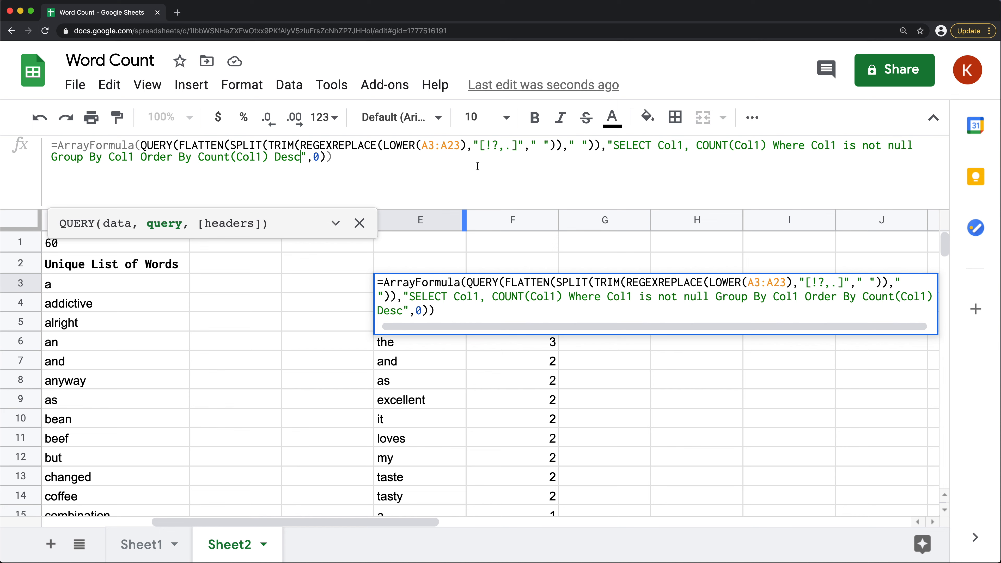
type("label ")
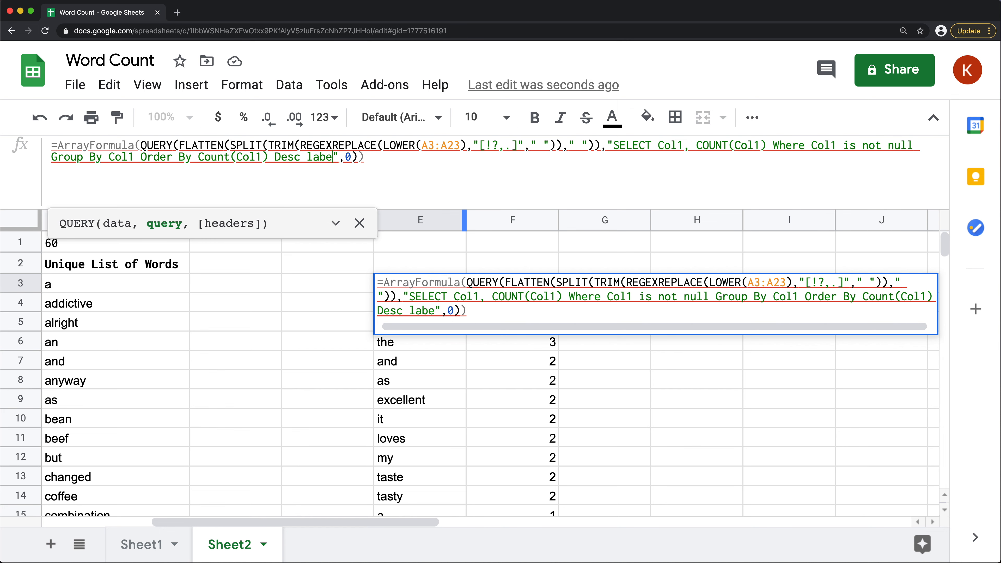
type("Col1 ")
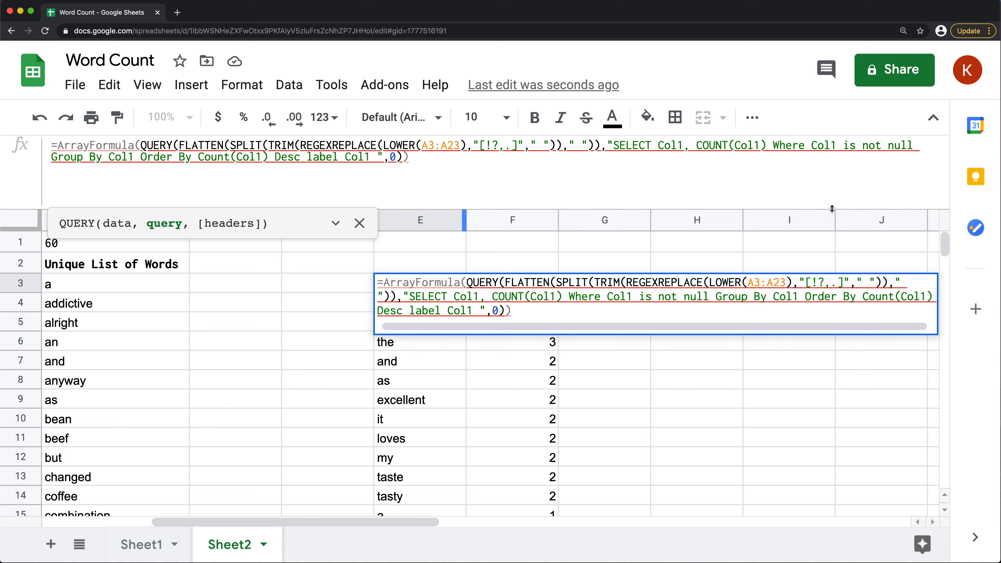
type("''")
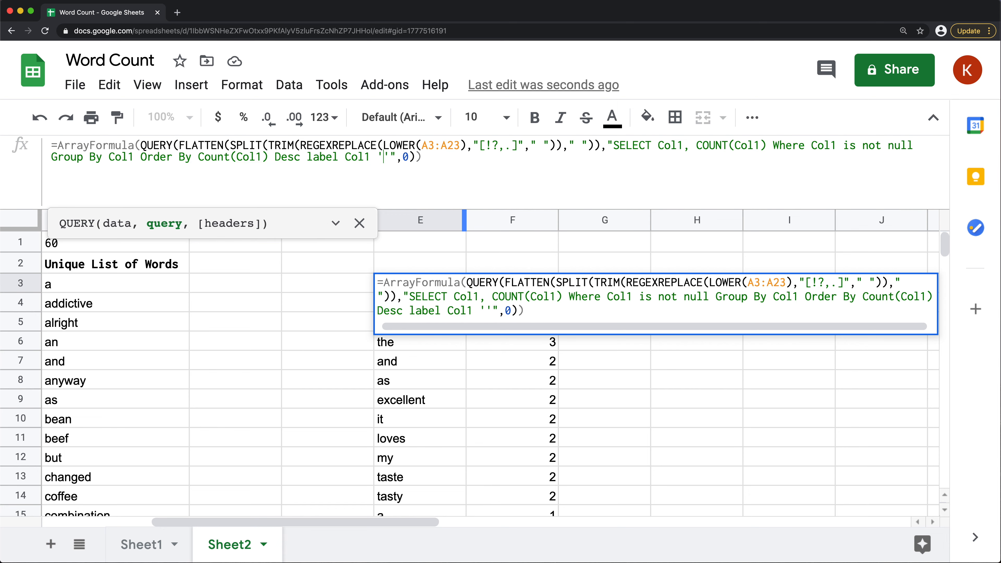
type("Words")
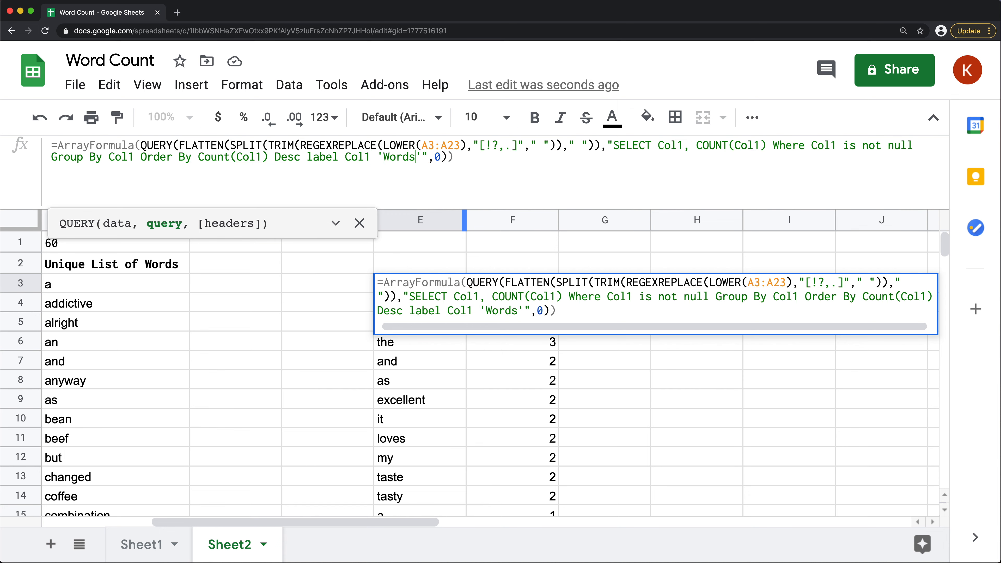
key("Return")
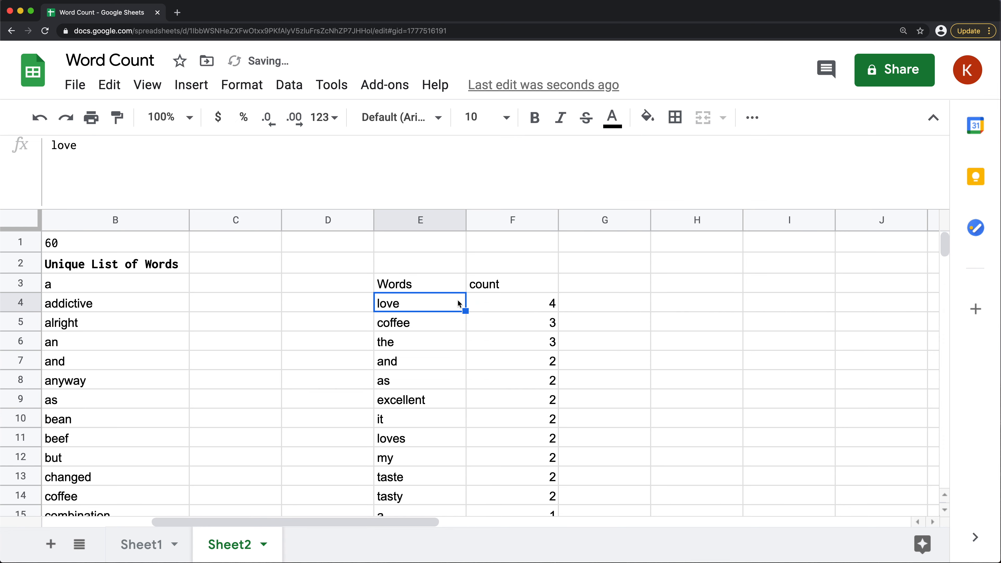
left_click(421, 292)
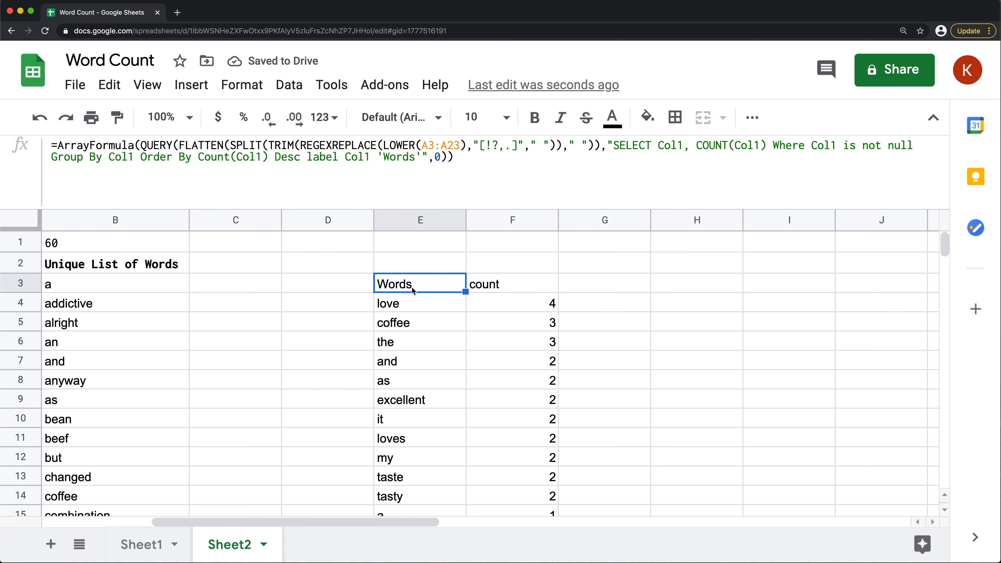
left_click_drag(417, 303, 419, 419)
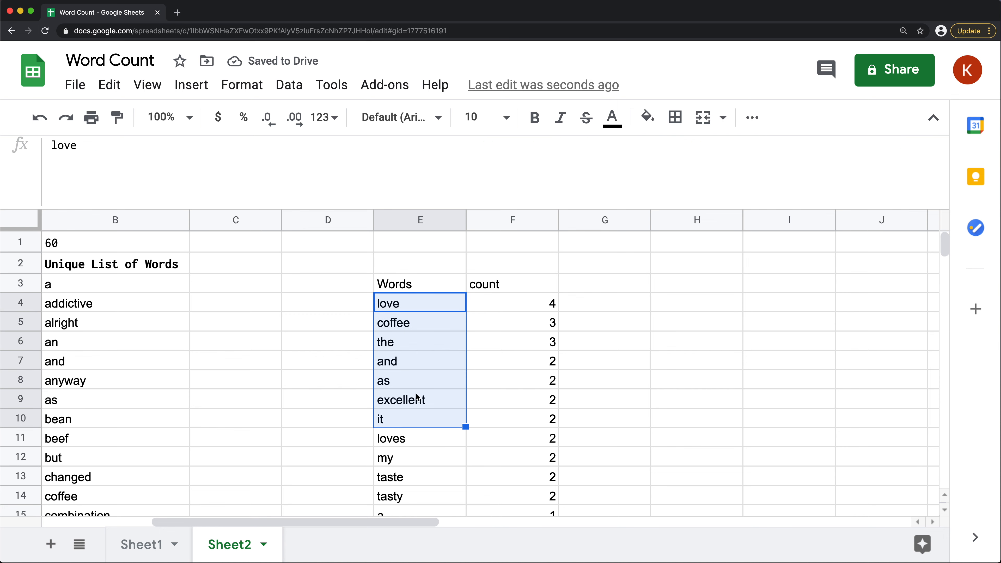
Extend the label clause in E3 with , COUNT(Col1) '# of Occurances', and widen column F to fit its header
left_click(432, 291)
left_click(501, 286)
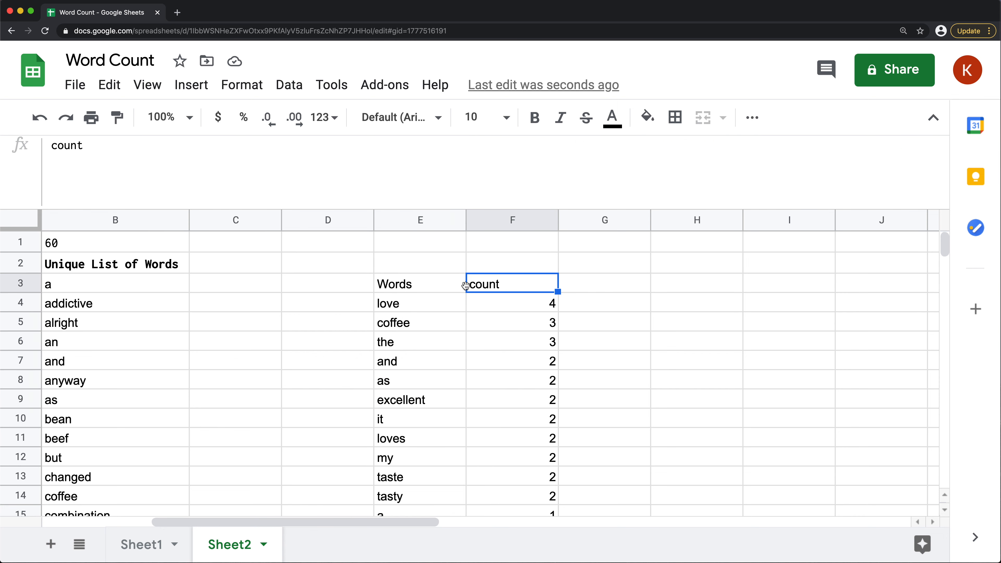
left_click(436, 283)
double_click(437, 283)
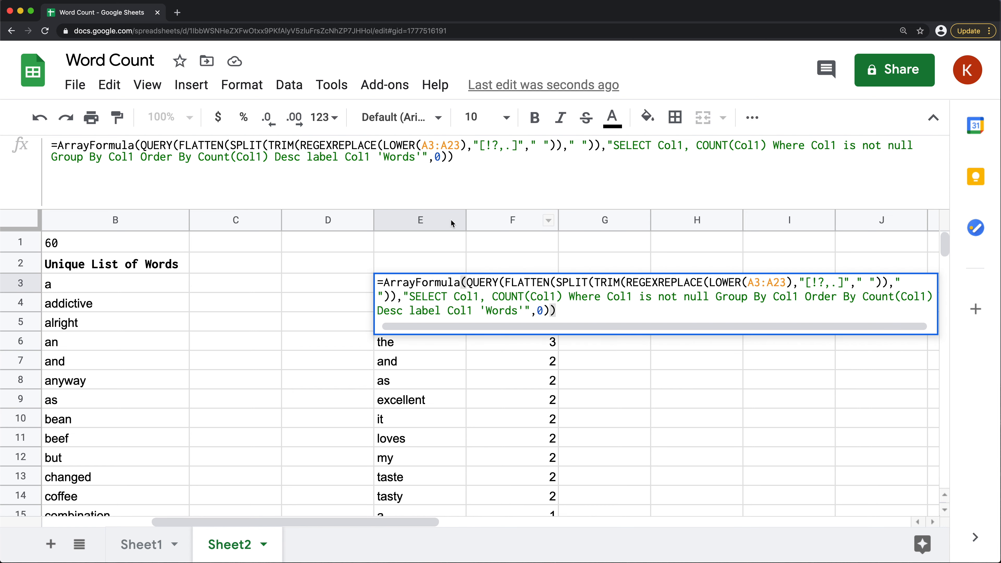
left_click(420, 157)
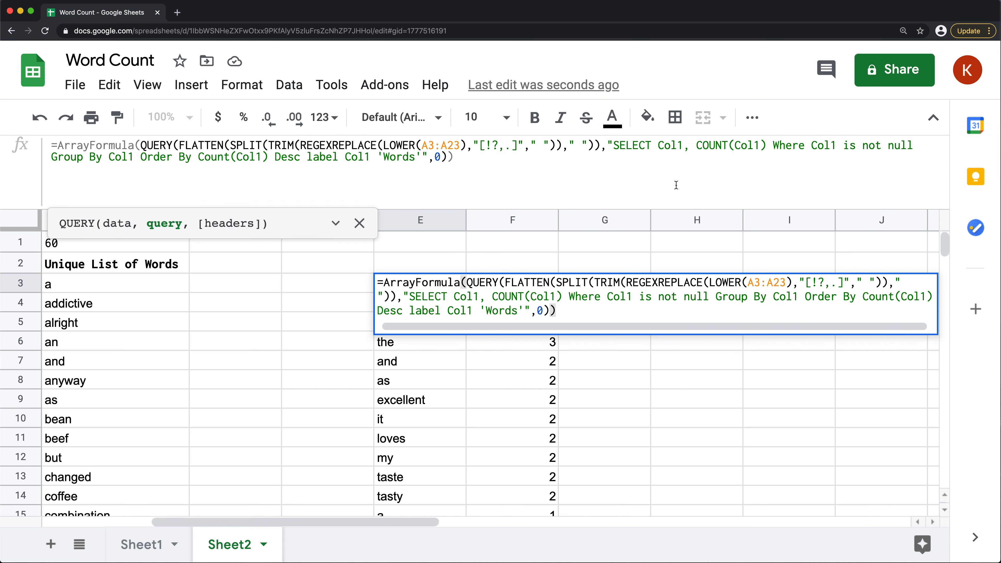
type(", ")
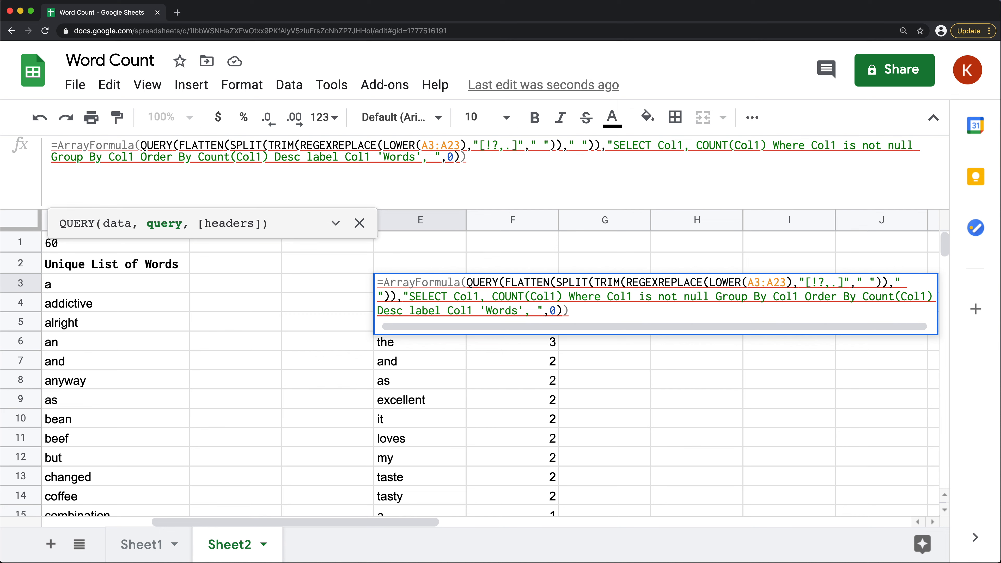
type("COUNT(")
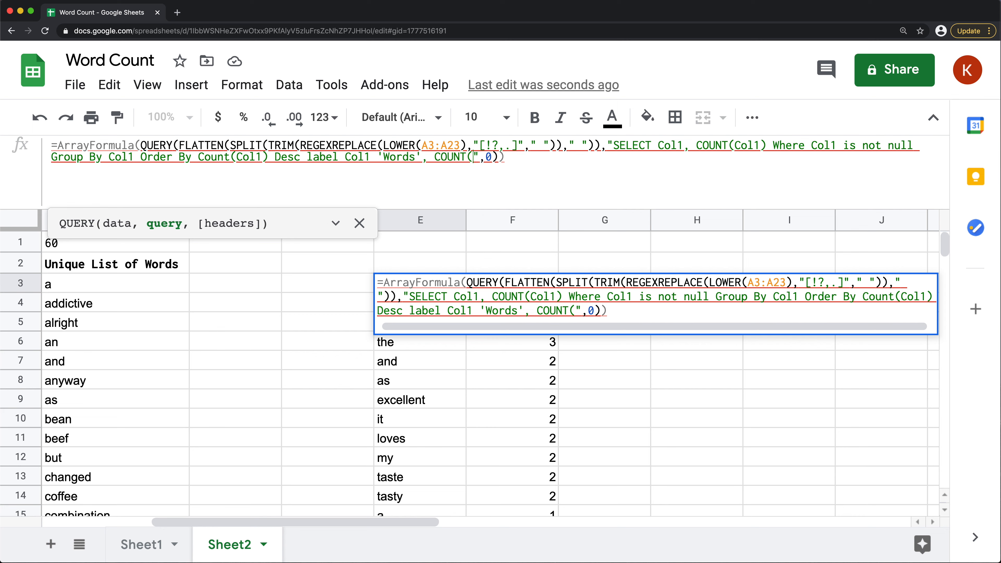
type("Col1")
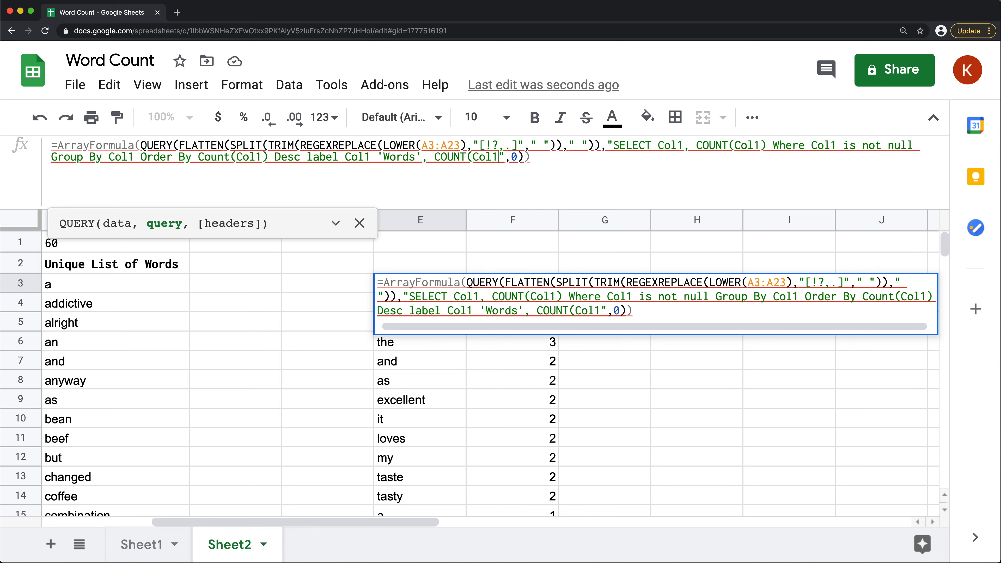
type(") ''")
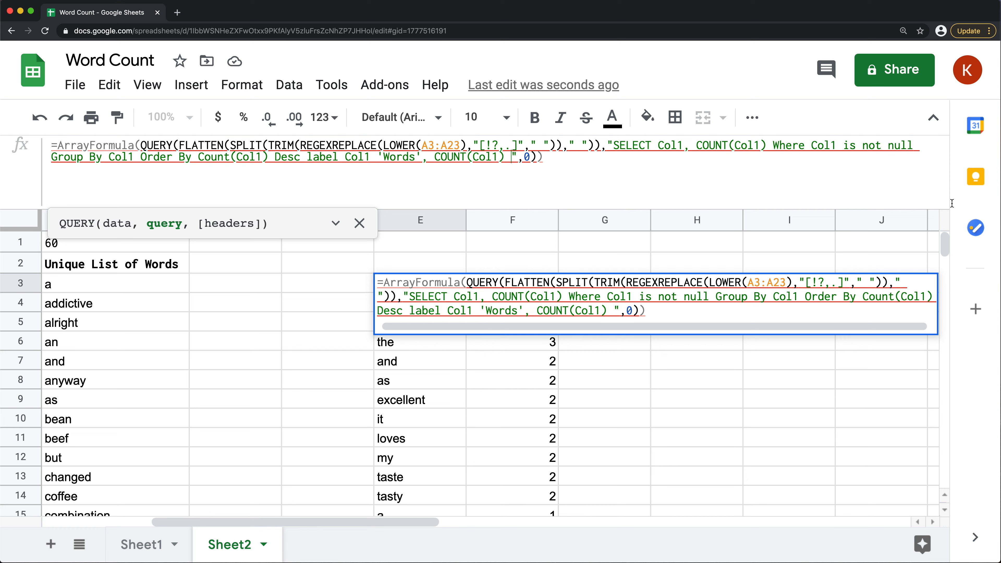
type("# of ")
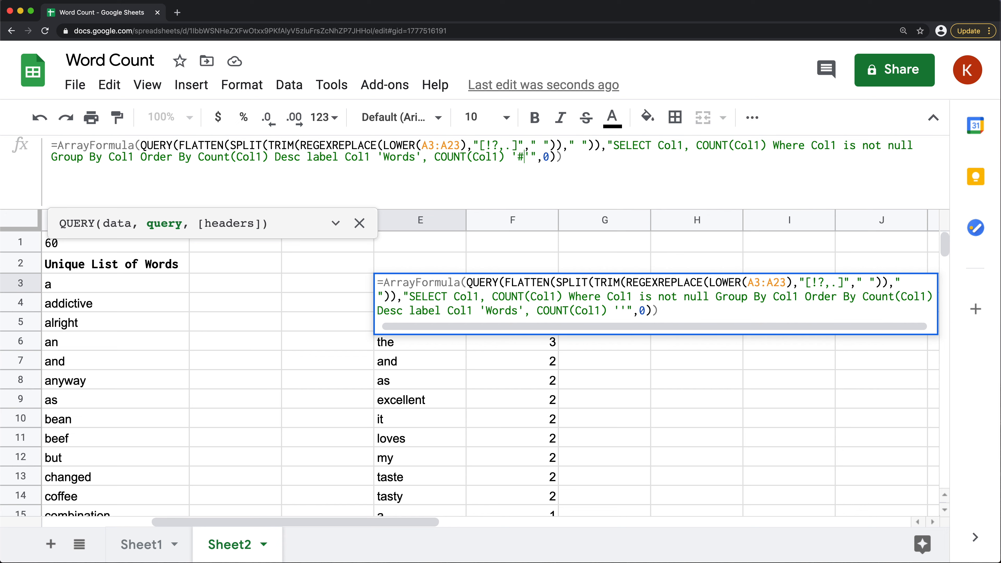
type("Occurances")
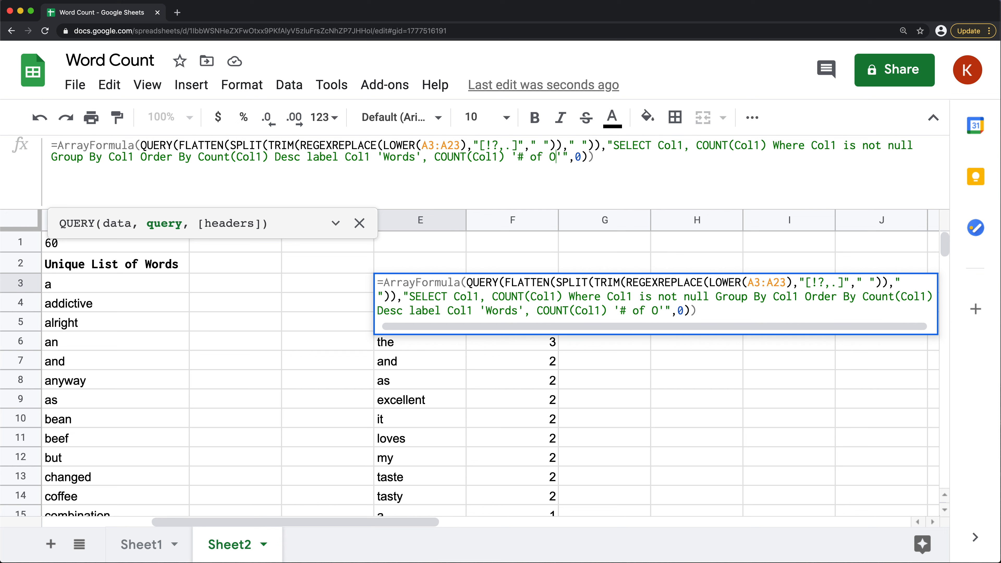
key("Return")
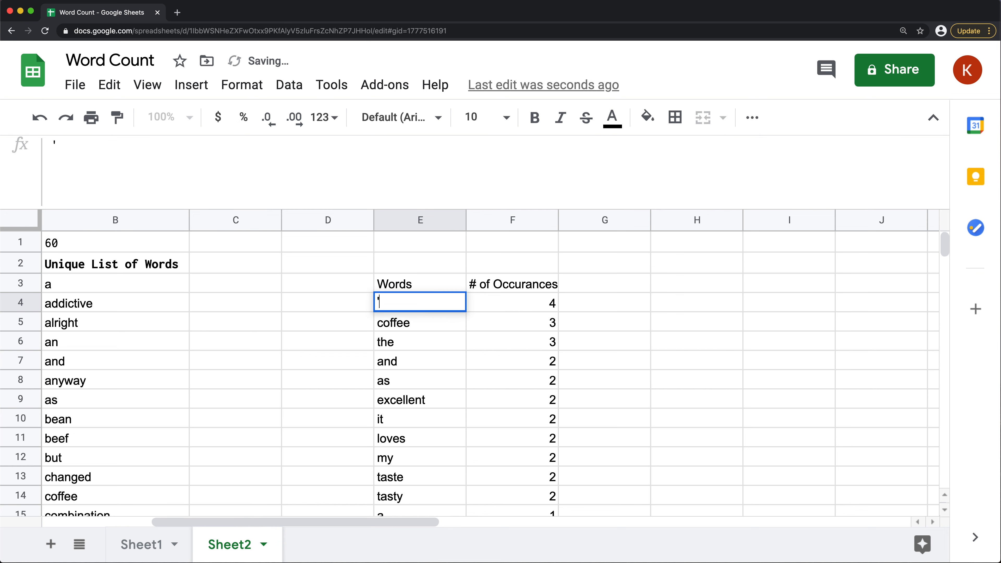
left_click_drag(557, 216, 611, 216)
Correct the count label in the E3 formula to '# of Occurrences' and make the headers in E3:F3 bold
left_click(426, 282)
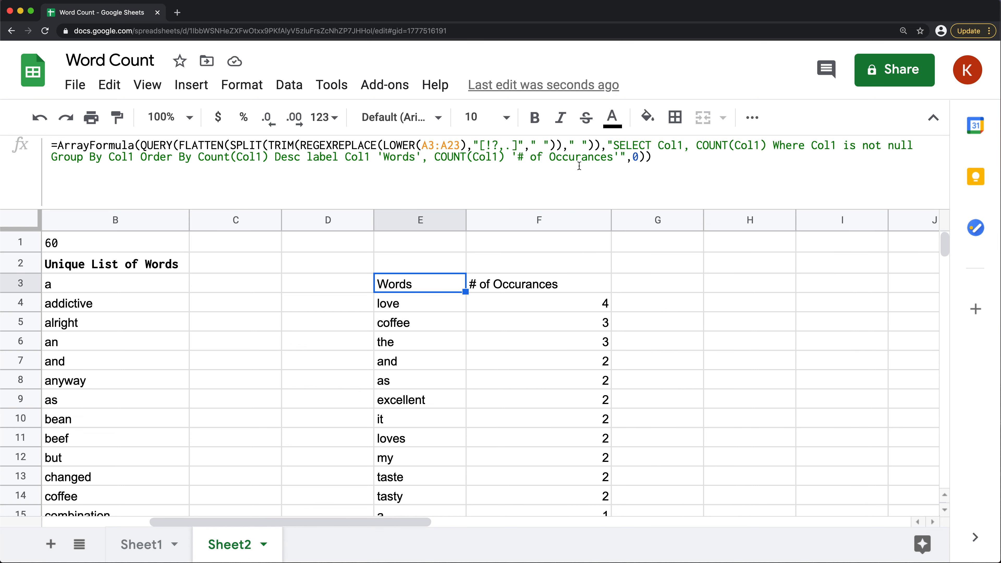
left_click(593, 159)
type("re")
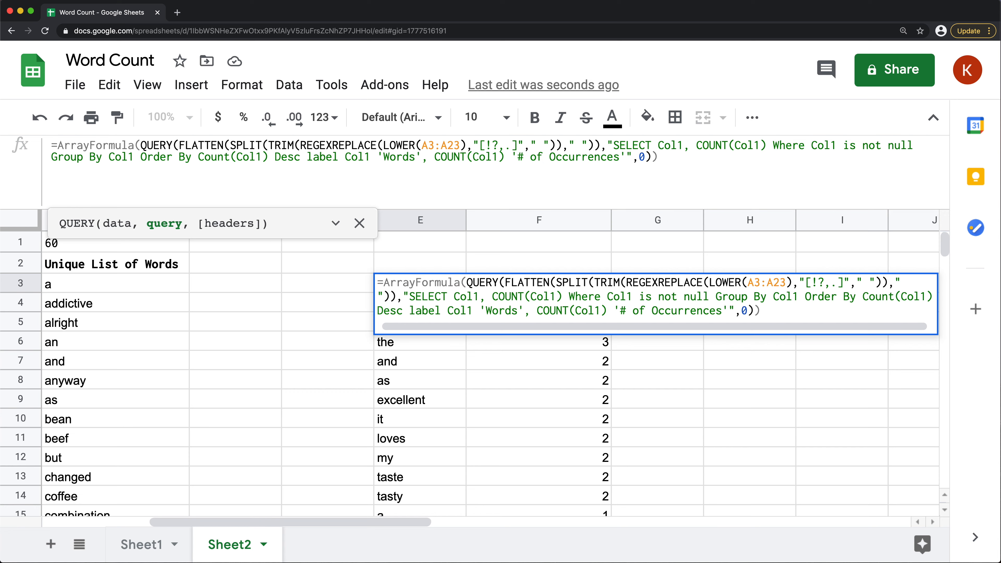
key("Return")
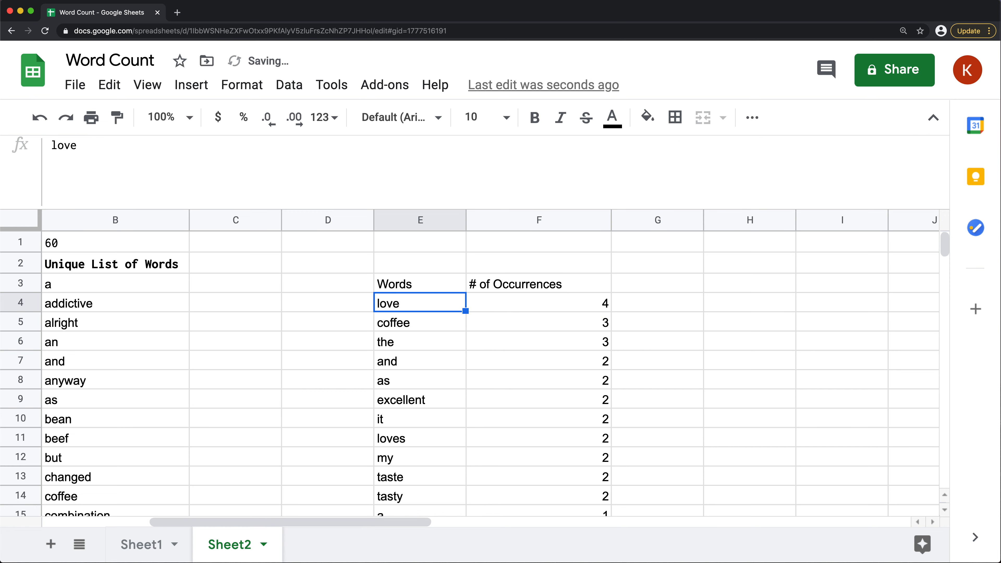
left_click_drag(499, 292, 438, 291)
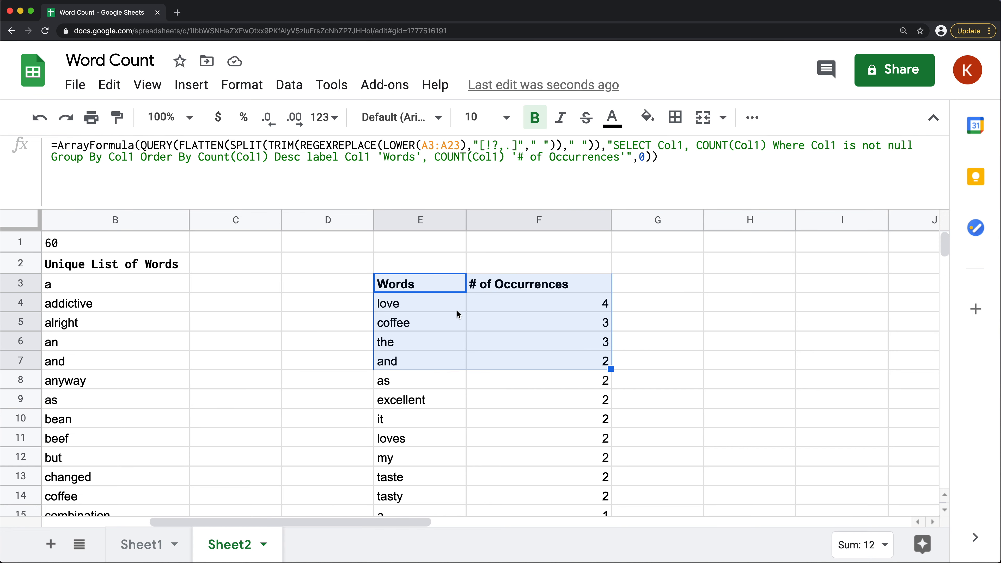
left_click(431, 281)
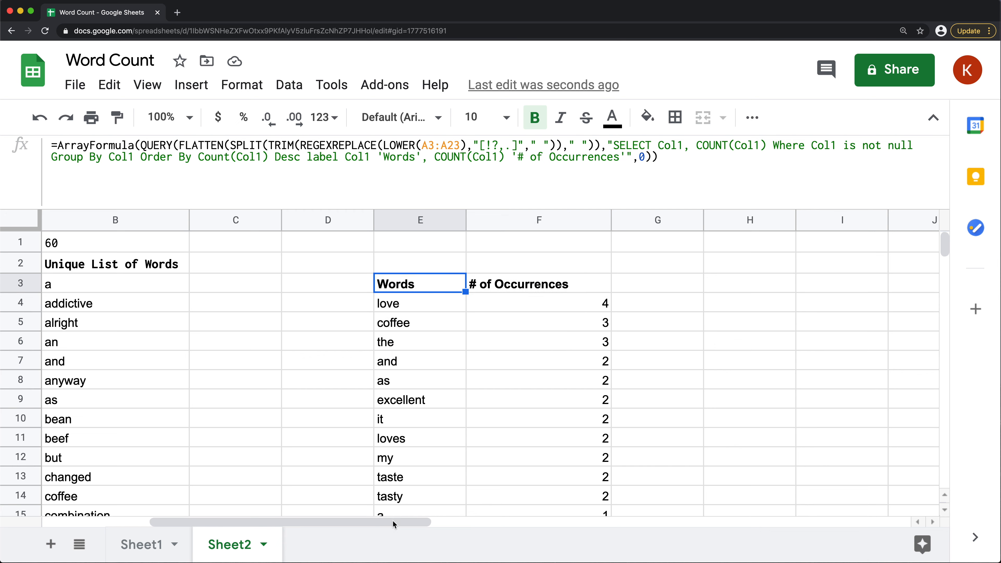
Examine the source data on Sheet1: the Summary entries down to row 569 and the full reviews in the Text column
left_click_drag(399, 523, 331, 522)
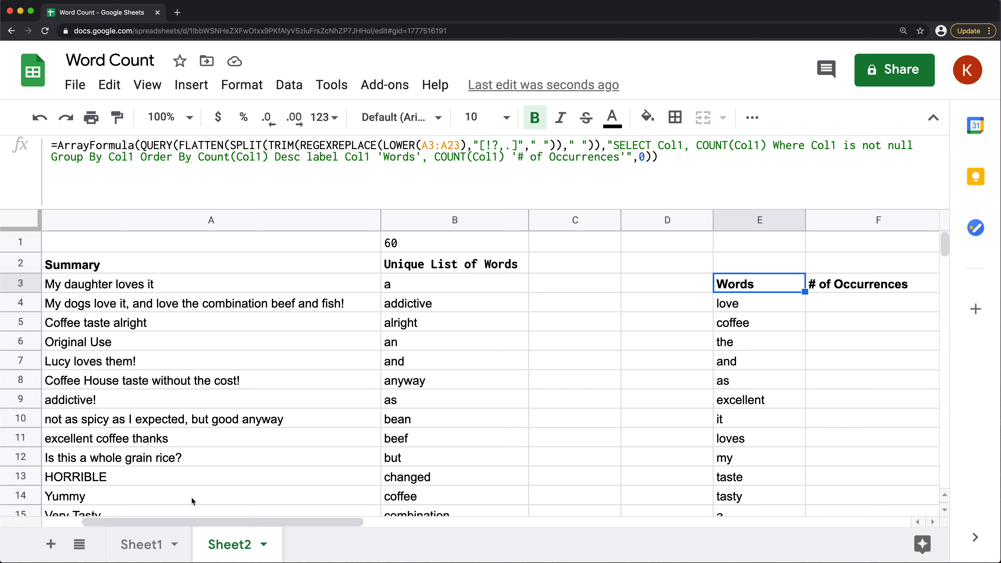
left_click(128, 548)
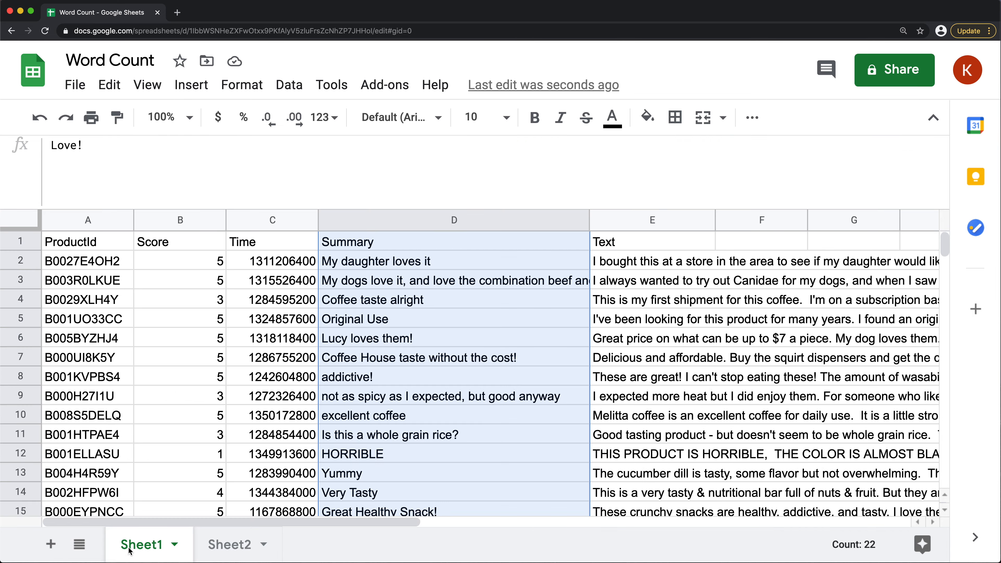
left_click(399, 278)
left_click_drag(399, 278, 437, 456)
scroll(440, 292, "down", 20)
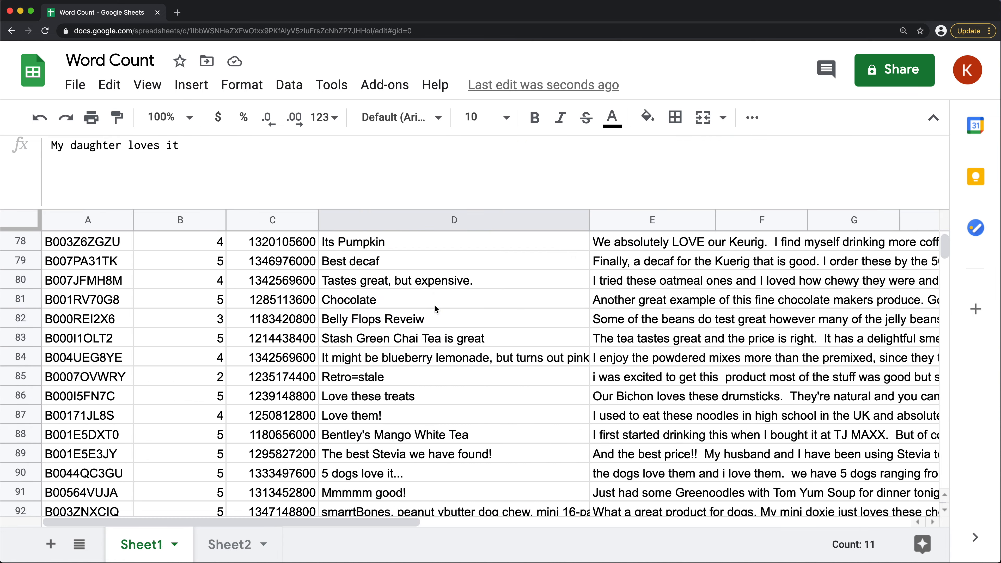
mouse_move(944, 249)
left_mouse_down()
mouse_move(936, 284)
mouse_move(943, 259)
left_mouse_up()
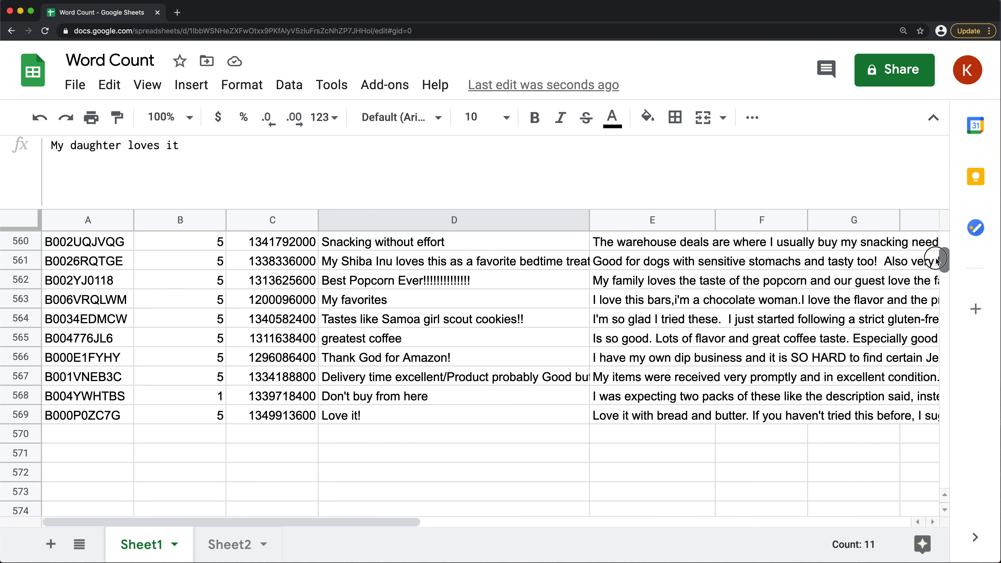
left_click(352, 420)
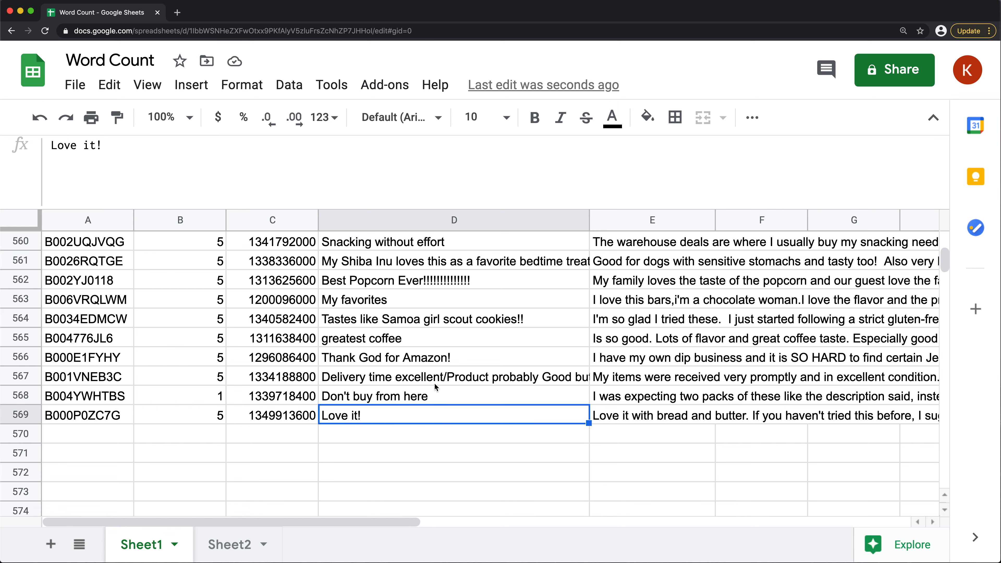
left_click(357, 322)
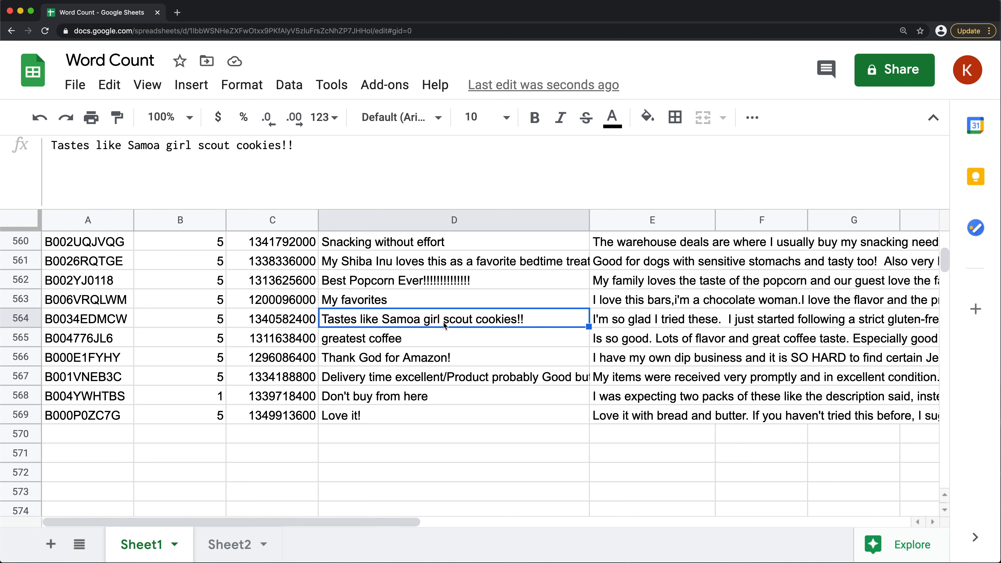
left_click_drag(945, 265, 944, 239)
left_click_drag(650, 266, 716, 377)
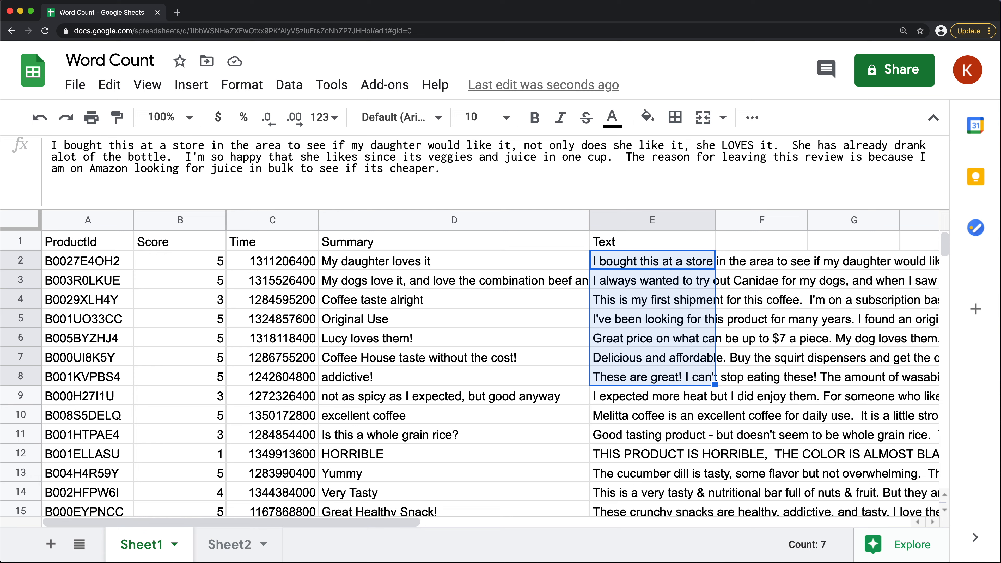
left_click_drag(366, 522, 391, 522)
left_click(613, 266)
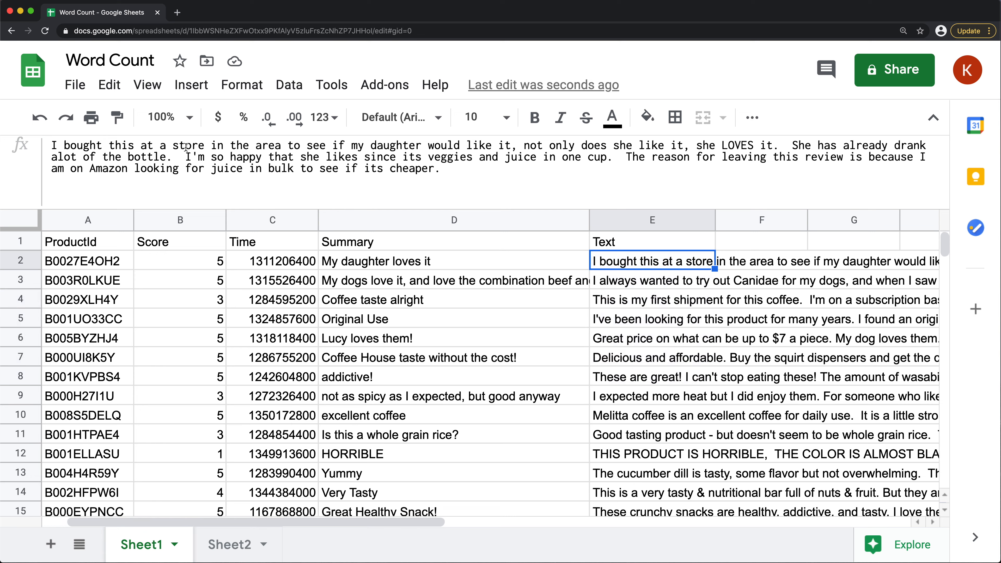
Review the full review text in E2, and copy the complete word-count formula from E3 on Sheet2
left_click_drag(51, 145, 525, 180)
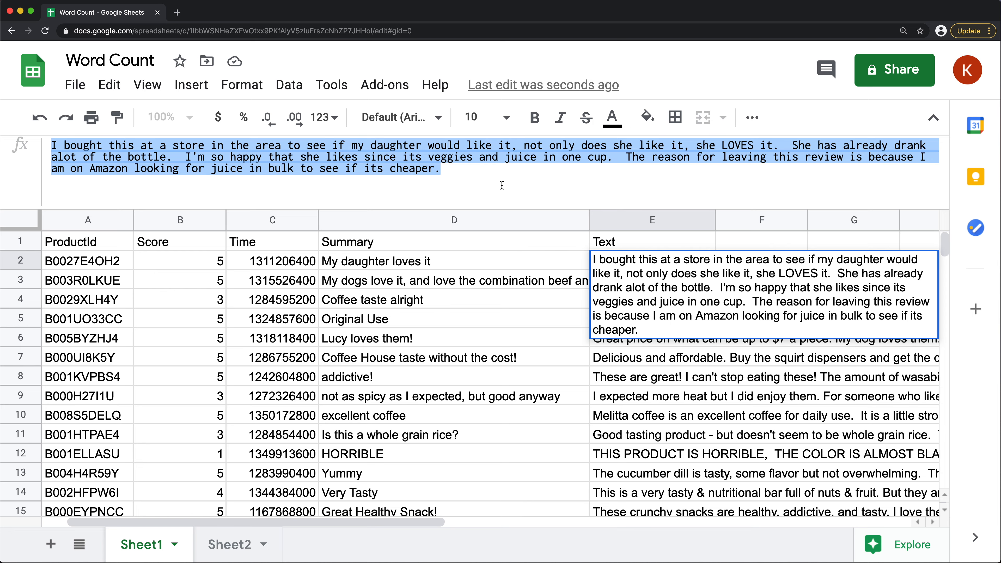
key("Escape")
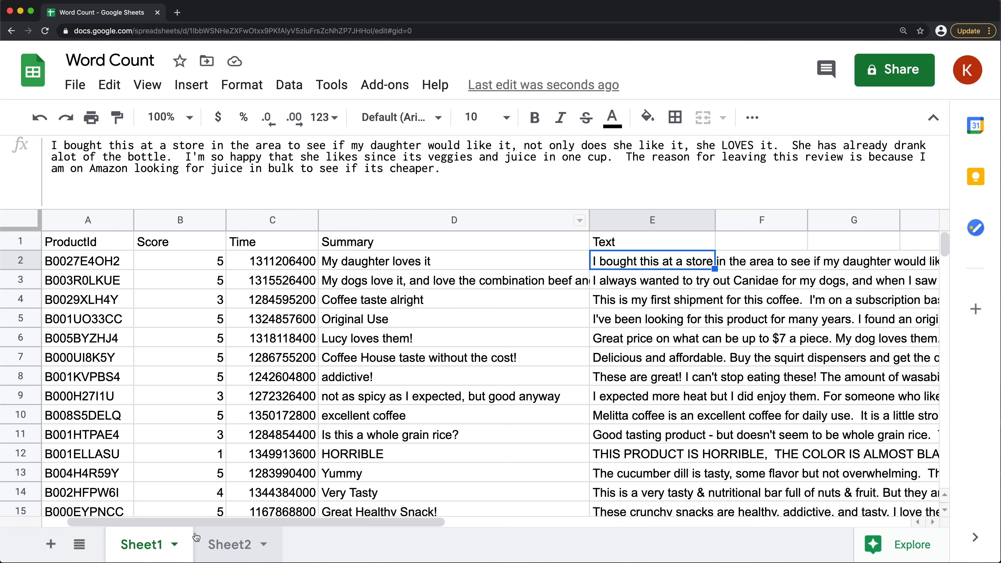
left_click(229, 550)
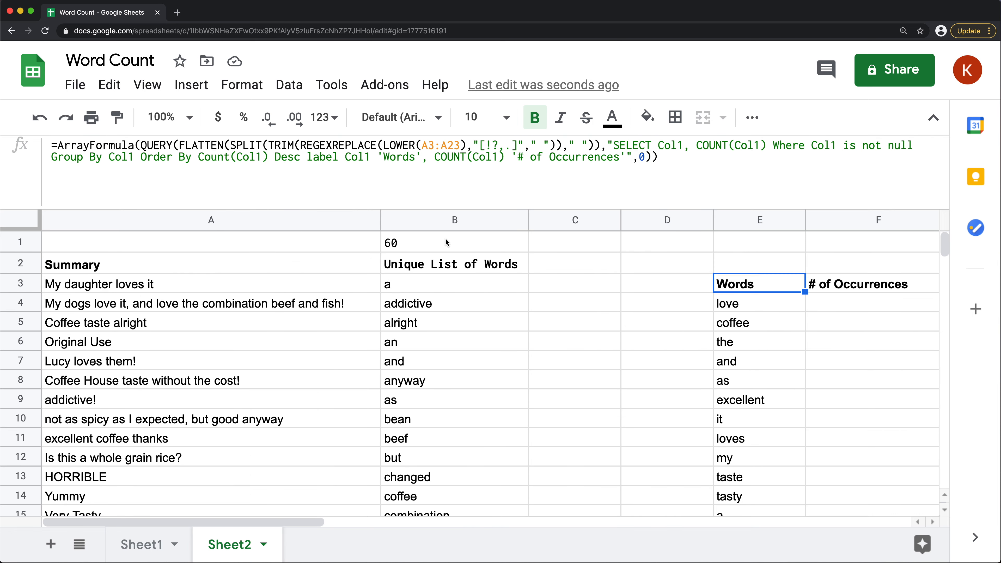
left_click(678, 162)
key("super+a")
key("cmd+c")
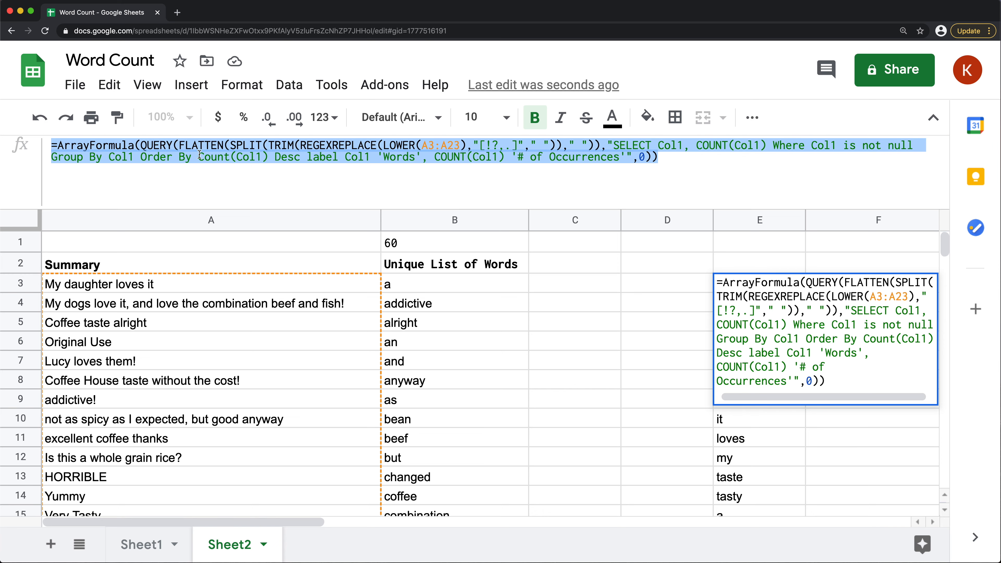
key("Escape")
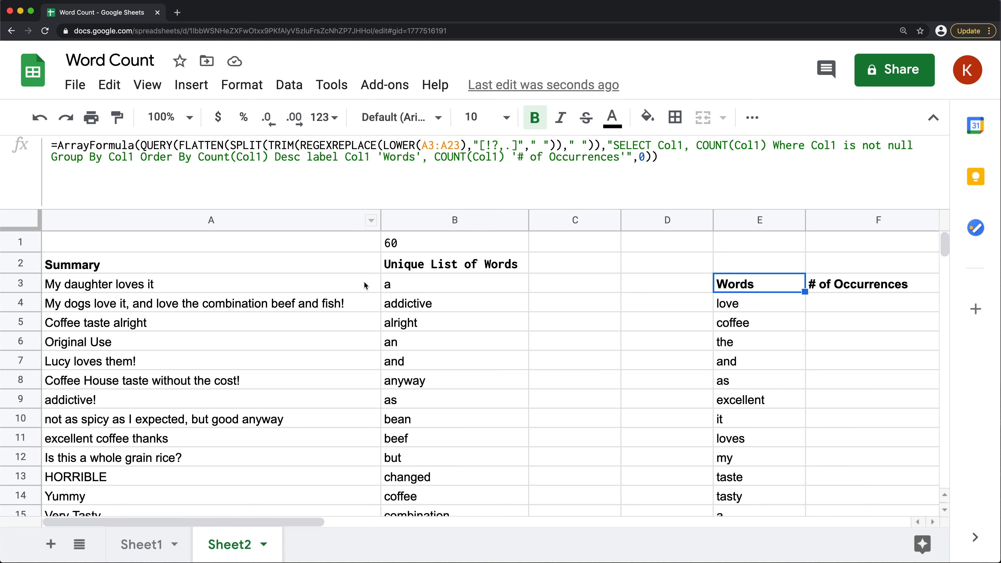
Paste the copied word-count formula into cell H1 of Sheet1
left_click(141, 544)
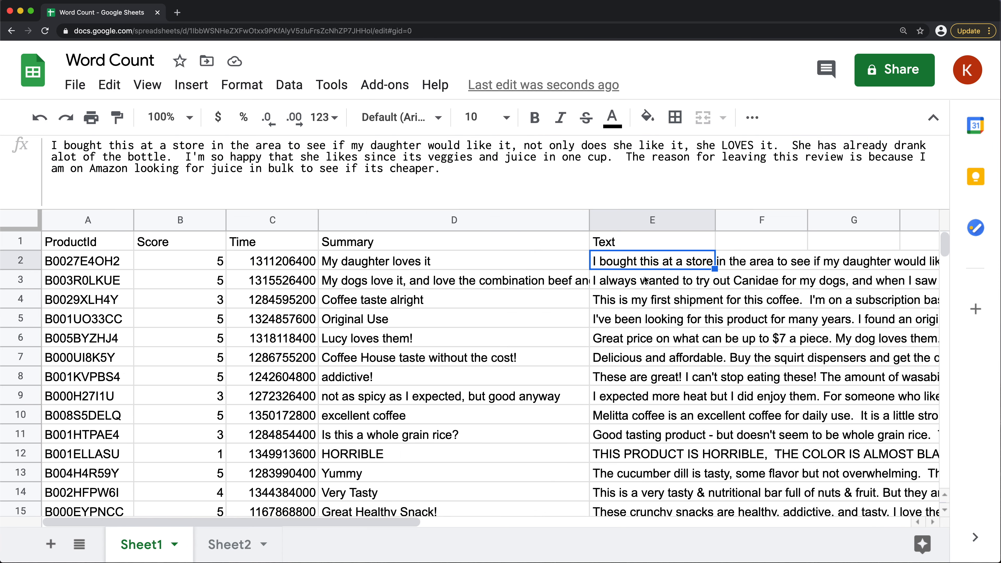
left_click(854, 241)
left_click_drag(282, 522, 417, 520)
double_click(641, 246)
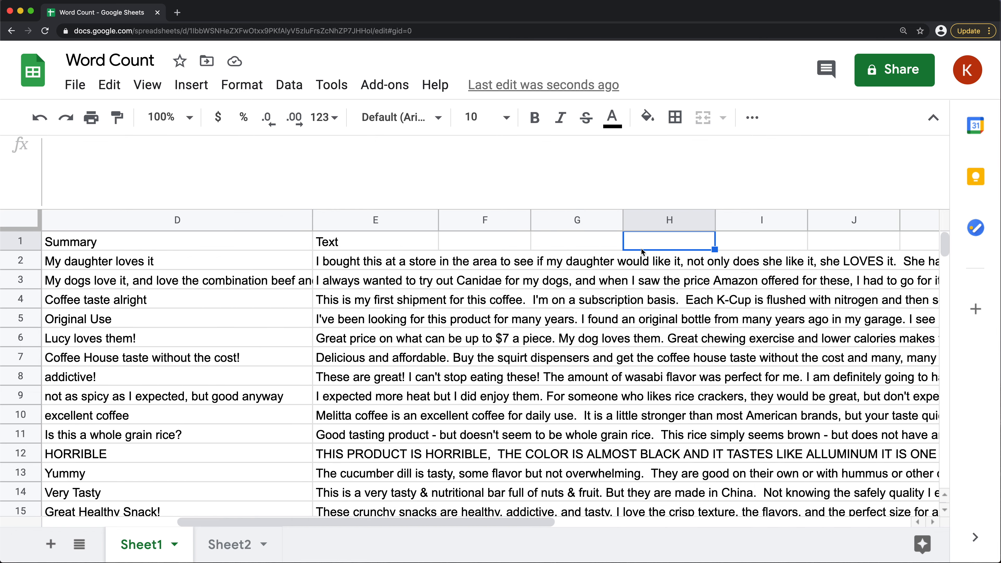
key("cmd+v")
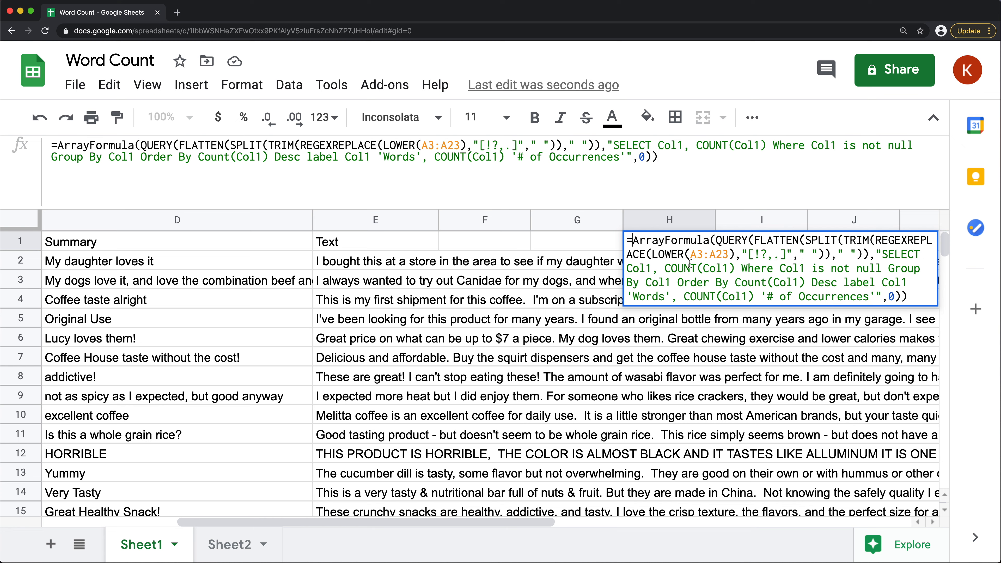
Change the LOWER range in the H1 formula to D2:D so it covers the whole Summary column
left_click(704, 258)
key("BackSpace")
type("D")
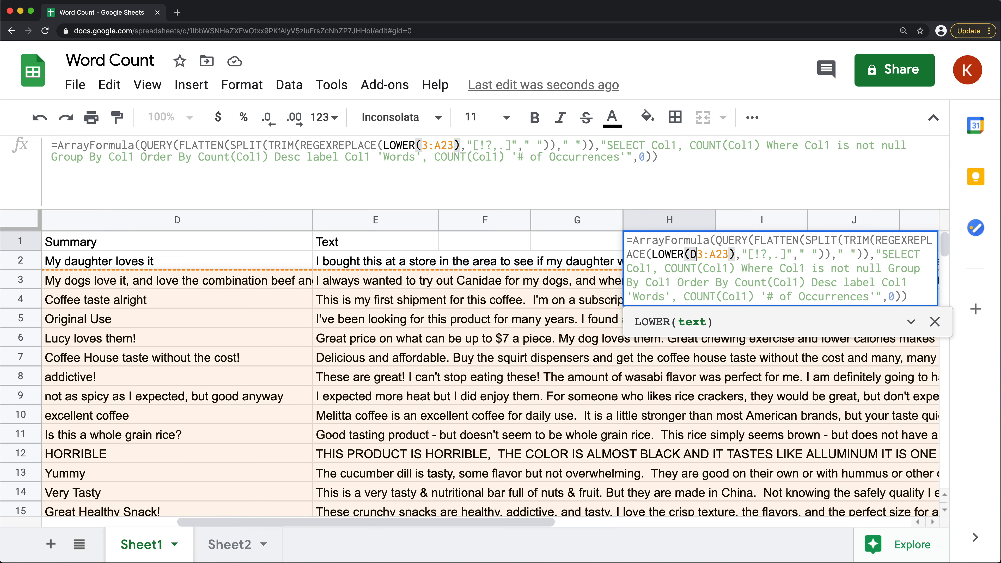
key("Left")
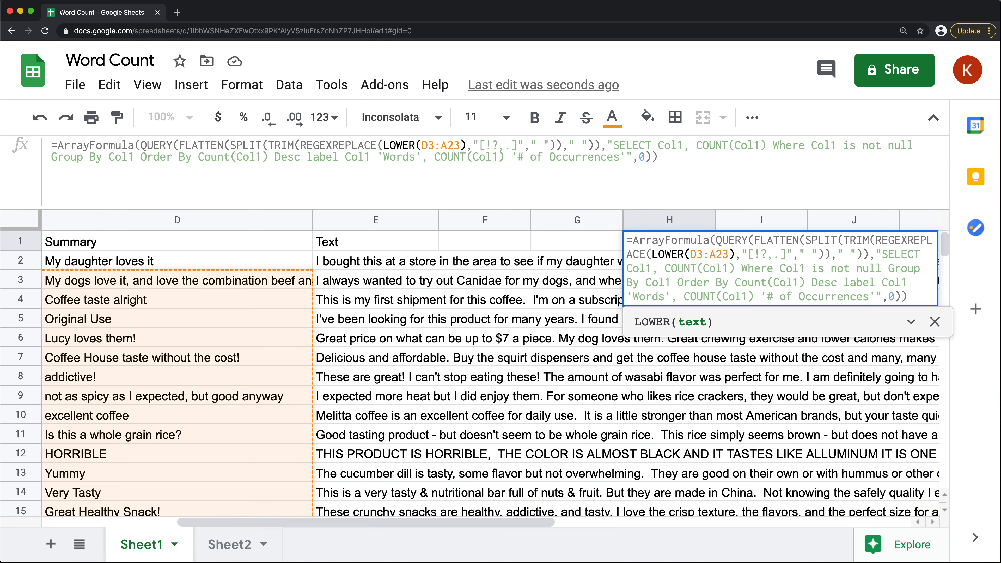
key("BackSpace")
type("2")
key("Right")
key("Right")
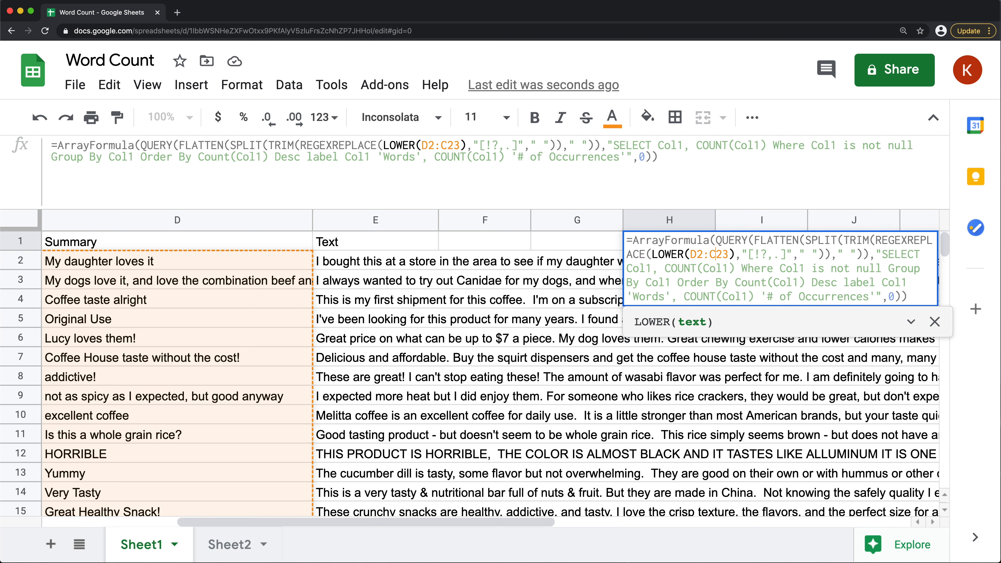
key("BackSpace")
type("D")
key("BackSpace")
key("BackSpace")
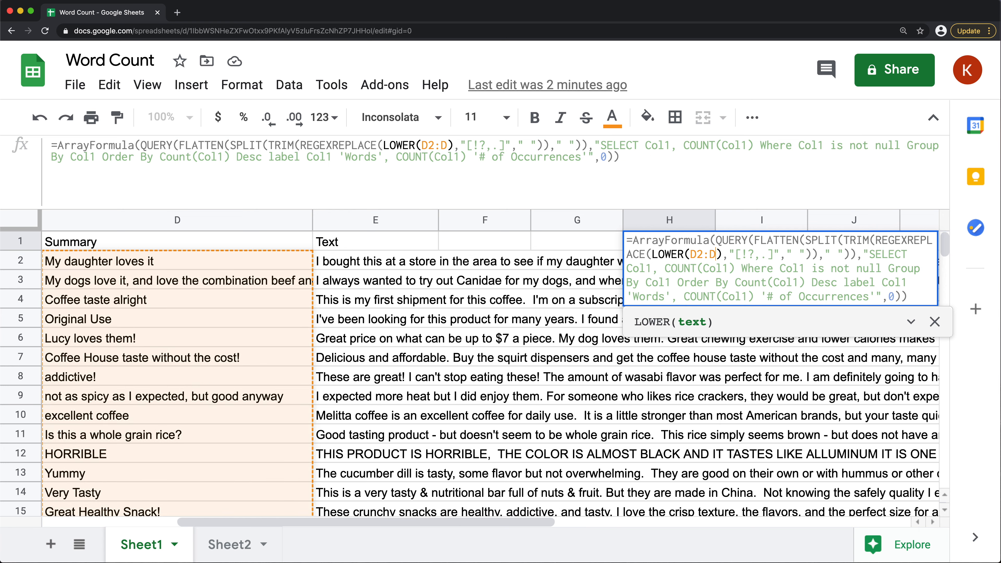
key("Return")
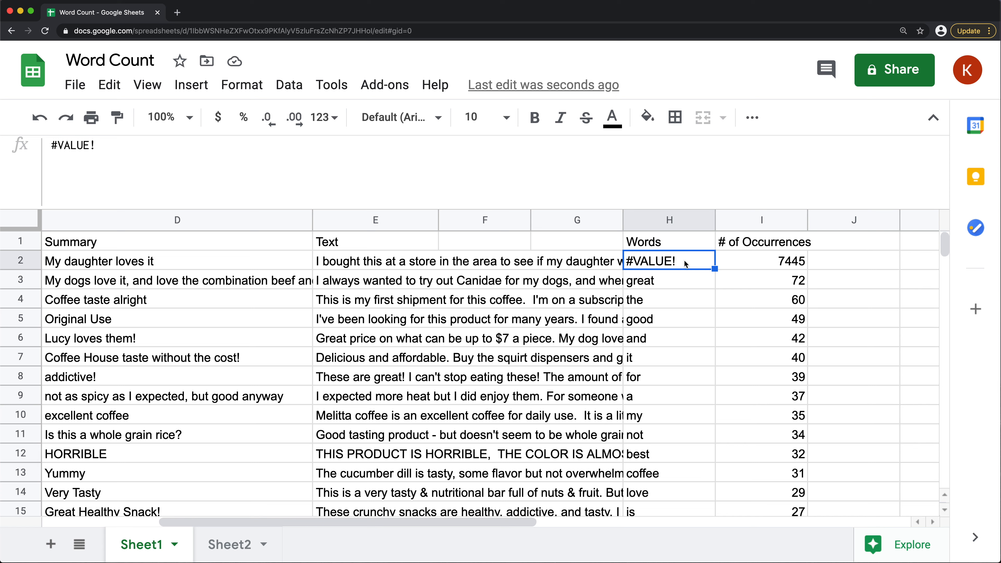
Inspect the first result rows under the Words and # of Occurrences headers
left_click(774, 260)
left_click(670, 263)
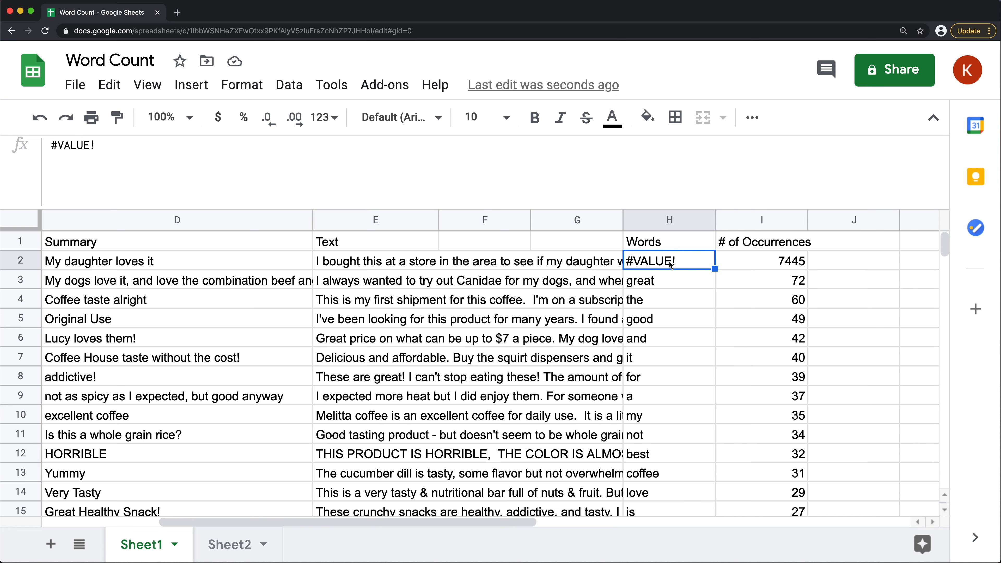
left_click(640, 280)
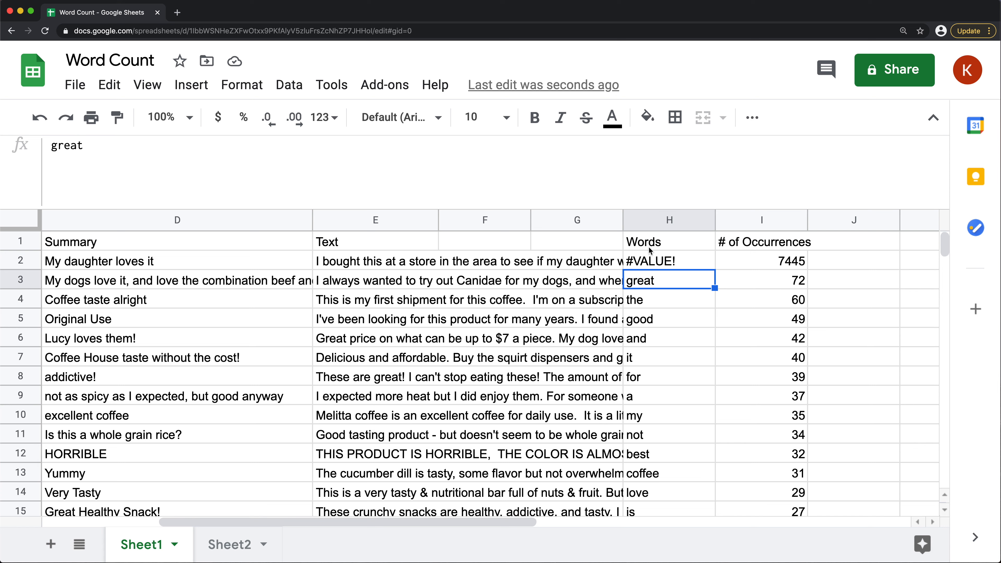
Wrap the SPLIT expression inside FLATTEN in the H1 formula with IFERROR( )
left_click(648, 242)
double_click(648, 242)
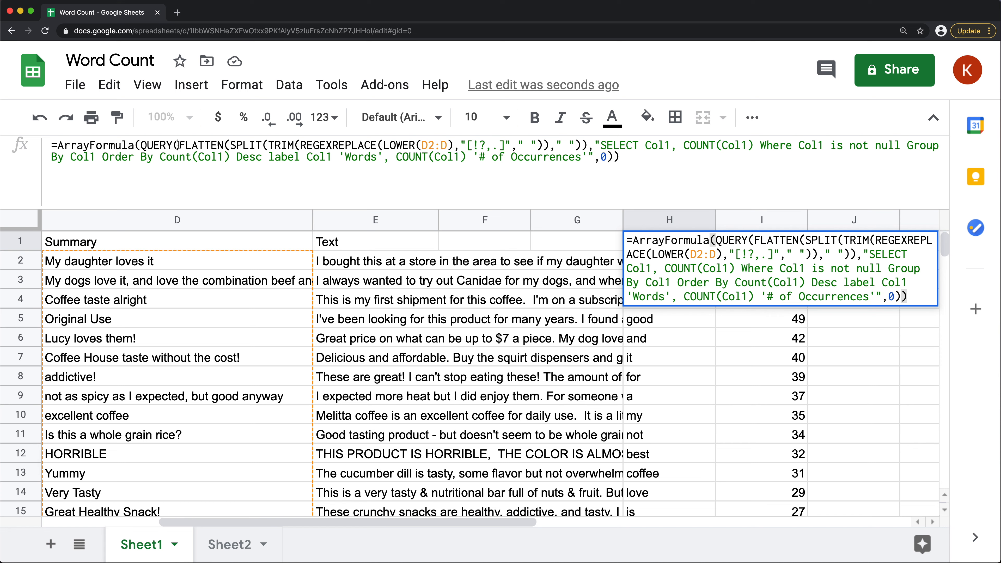
left_click(230, 145)
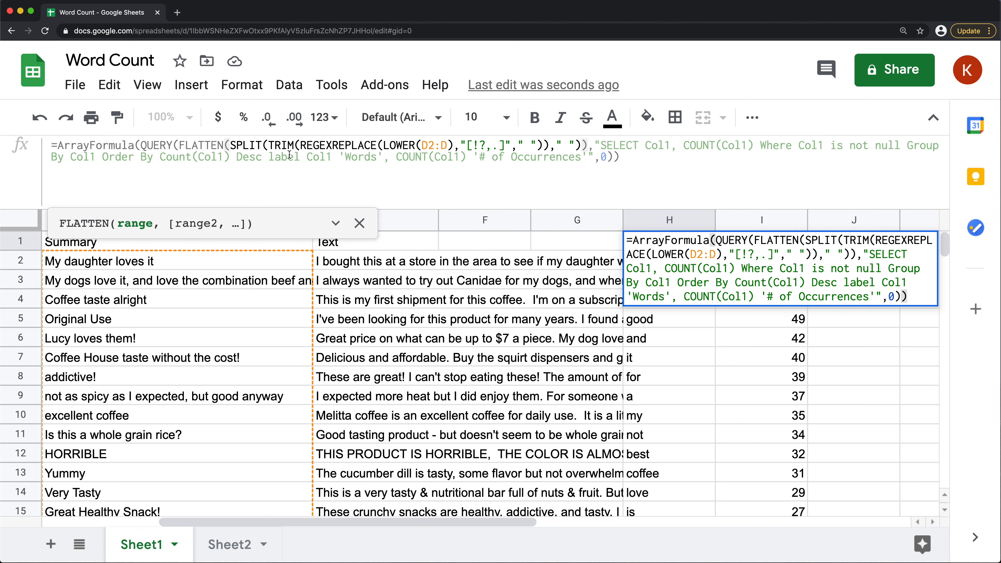
type("IFERROR(")
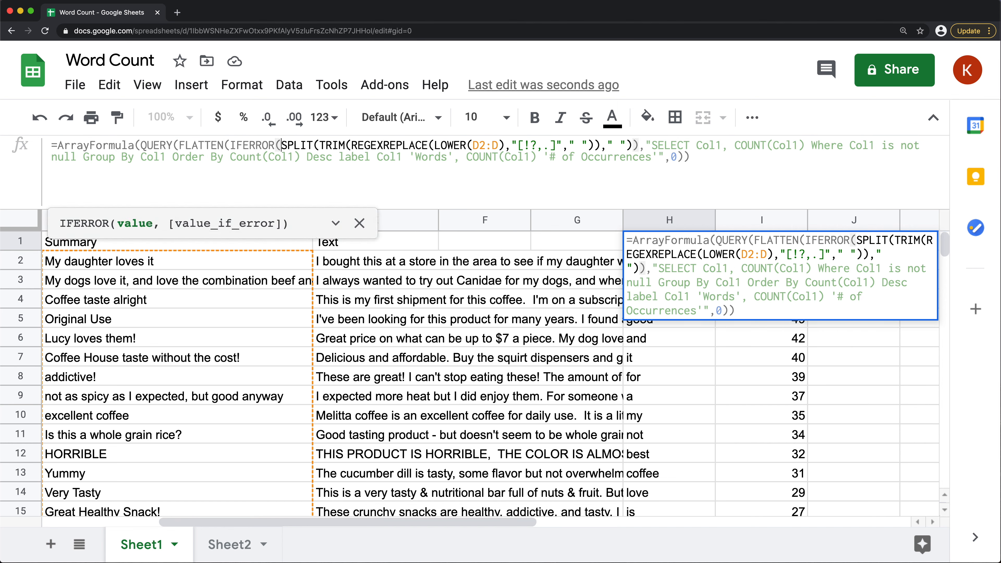
left_click(317, 145)
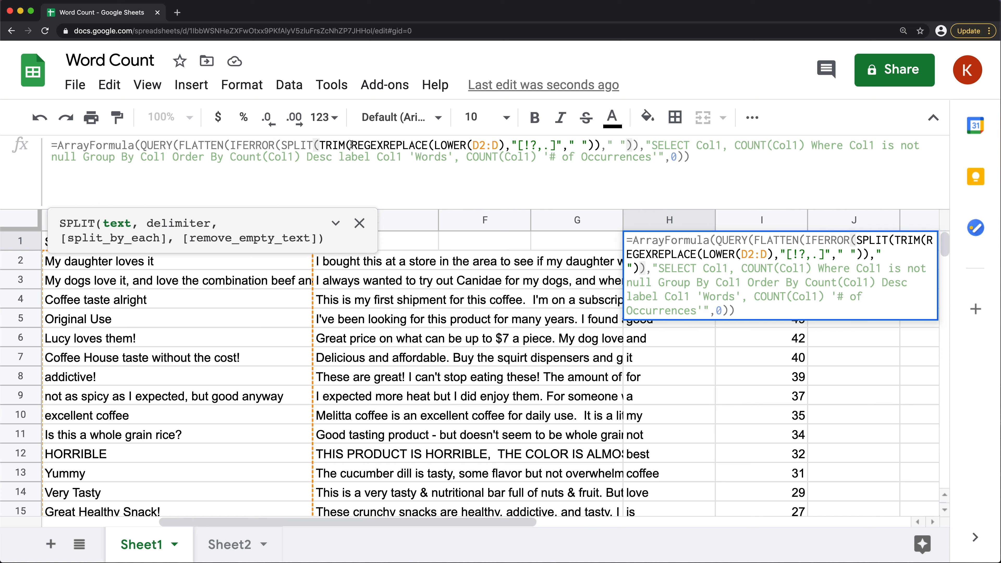
left_click(349, 145)
left_click(431, 146)
left_click(469, 147)
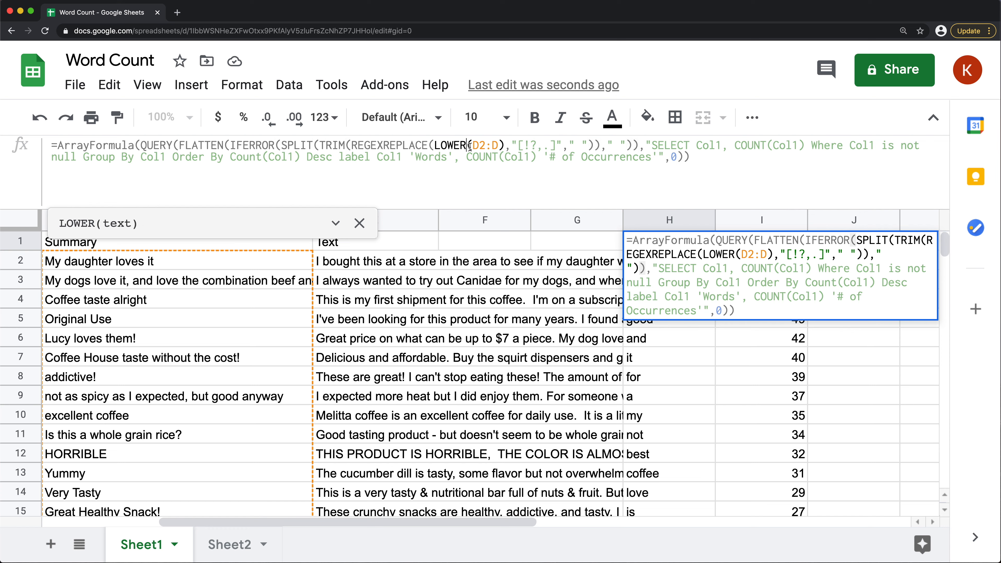
left_click(578, 146)
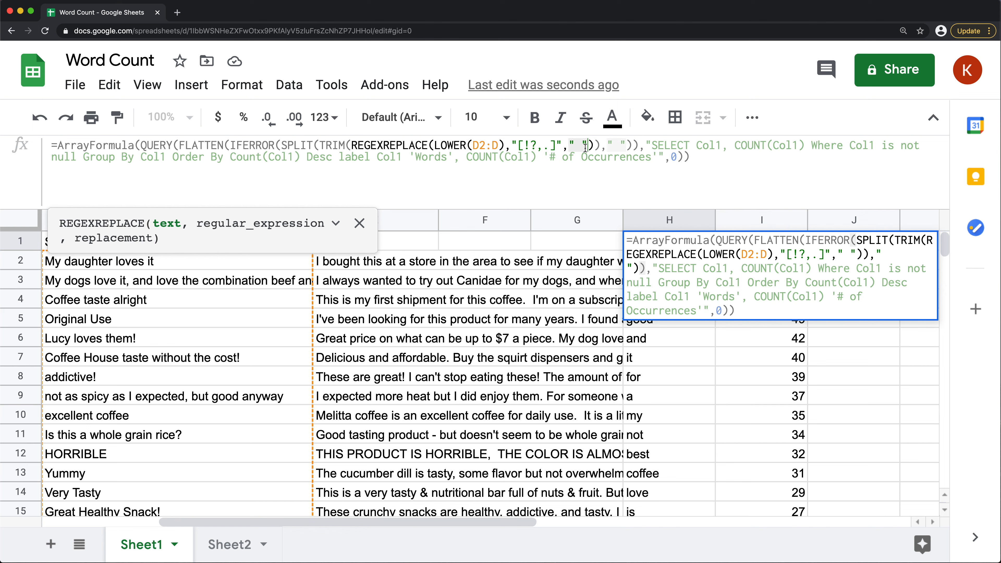
left_click(591, 146)
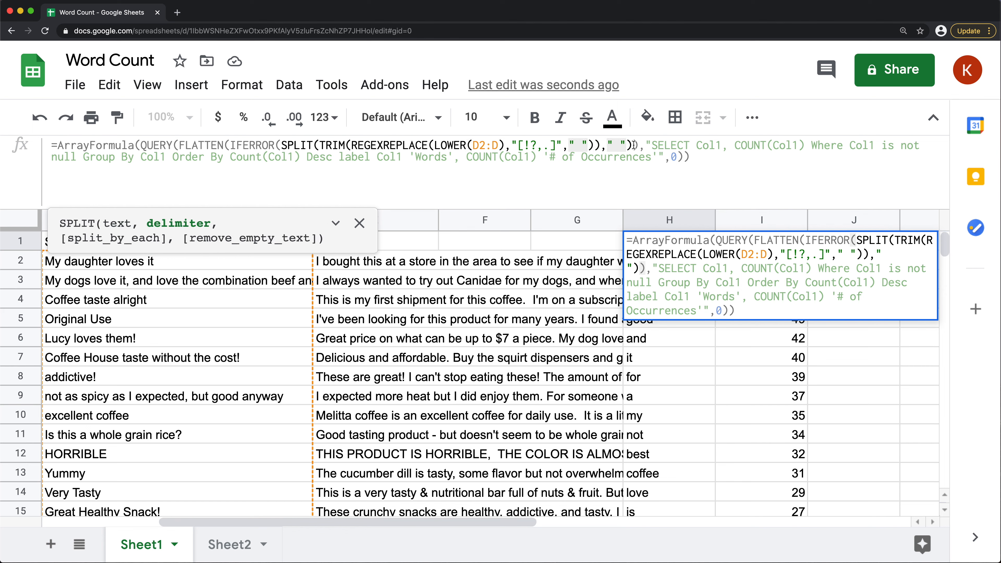
left_click(632, 145)
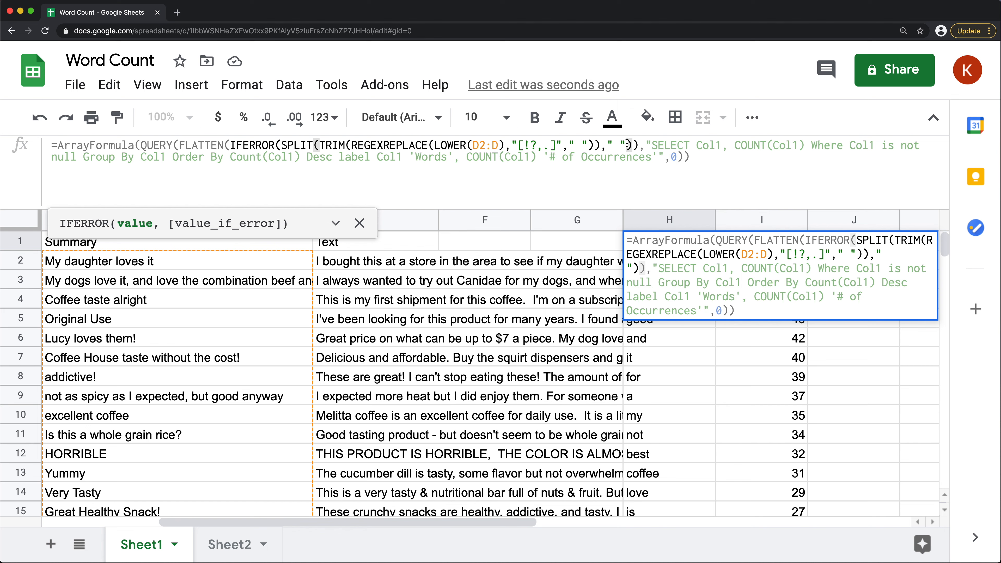
type(")")
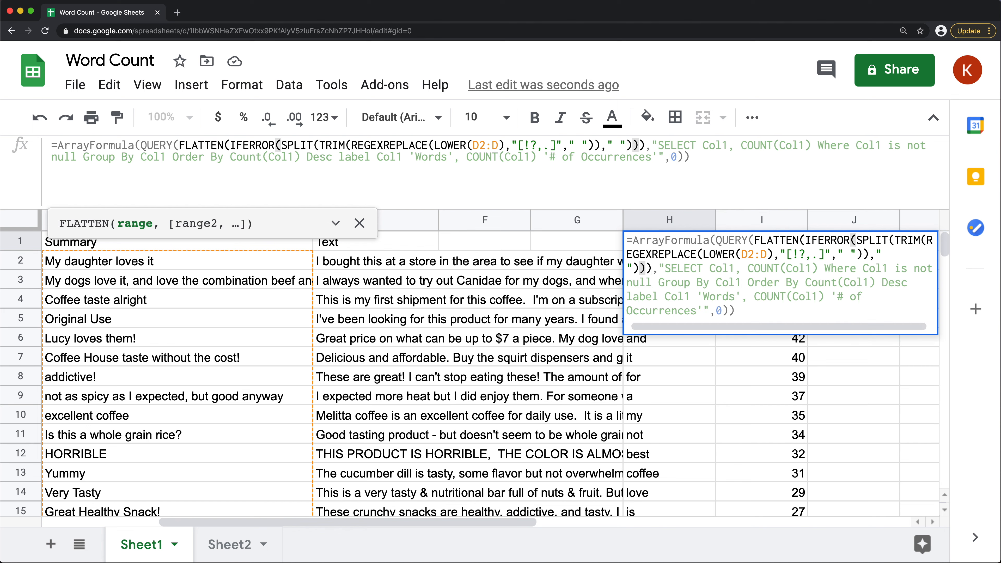
key("Return")
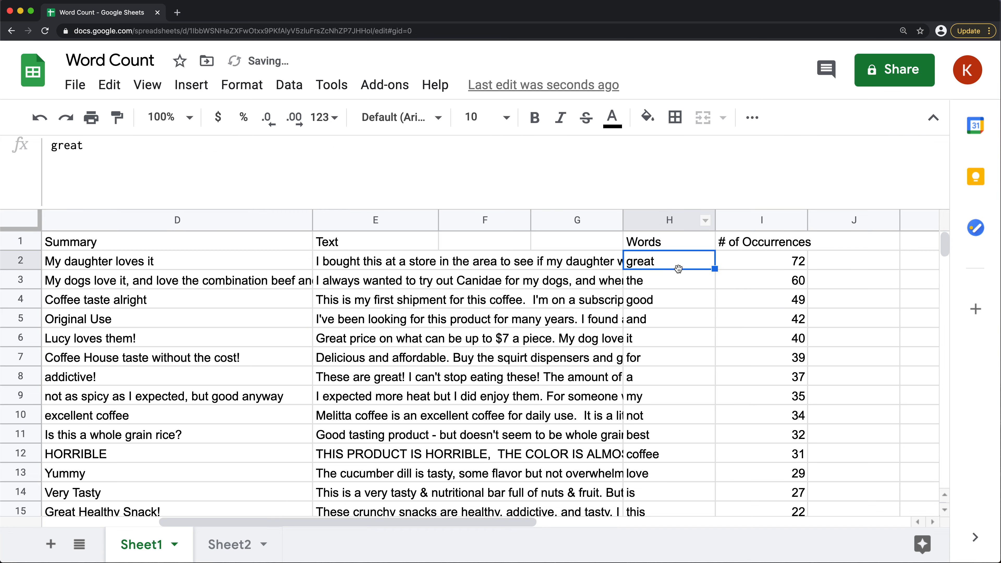
Look through the word counts in columns H and I, and widen column I to fit its header
scroll(665, 279, "down", 1)
scroll(666, 279, "down", 20)
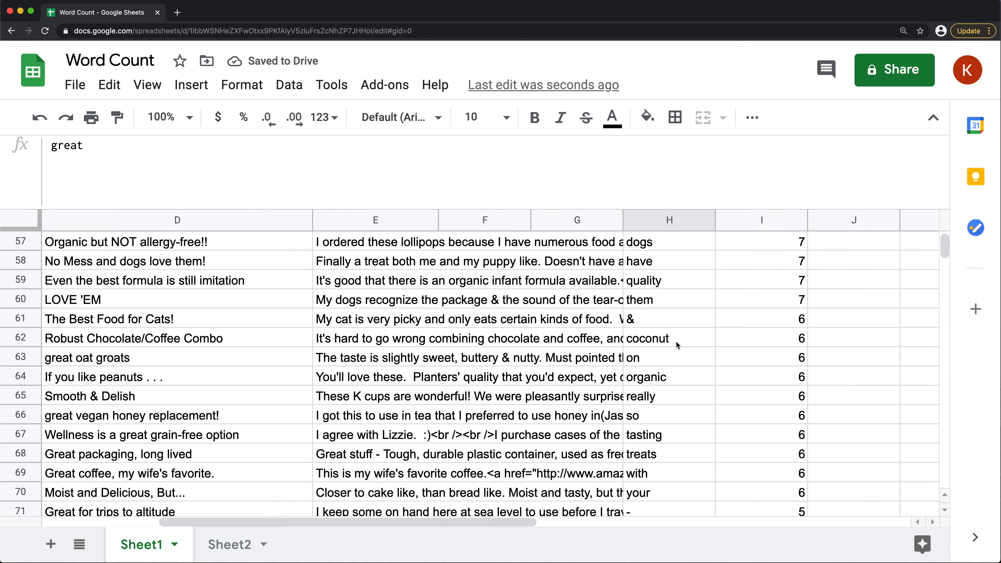
scroll(678, 351, "down", 20)
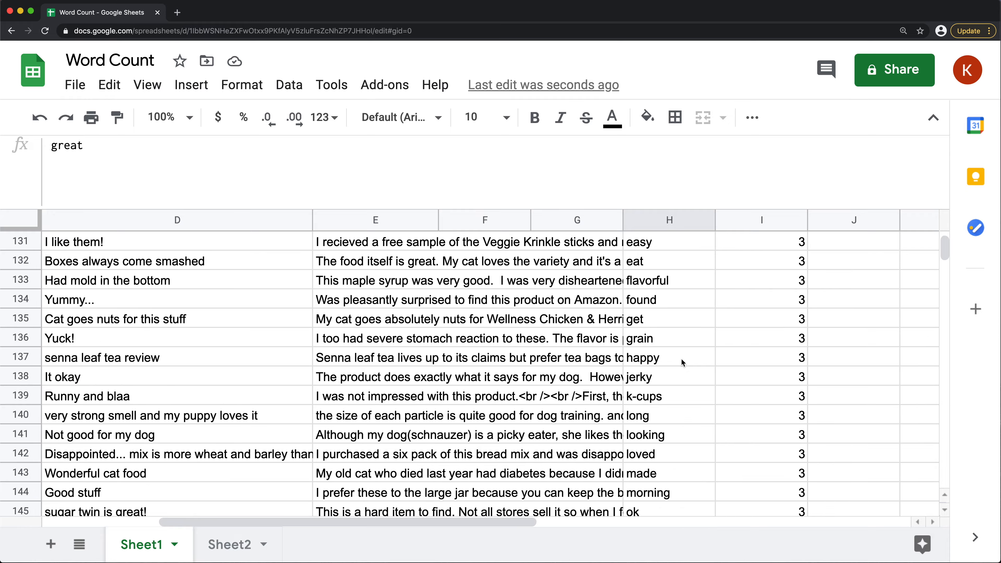
scroll(681, 356, "down", 20)
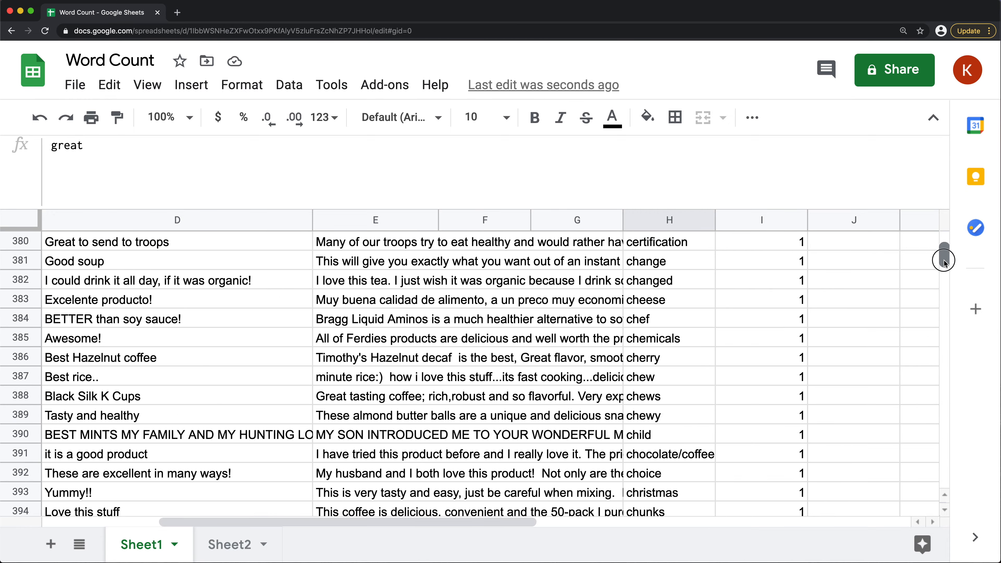
left_click_drag(944, 257, 939, 233)
left_click_drag(807, 219, 825, 220)
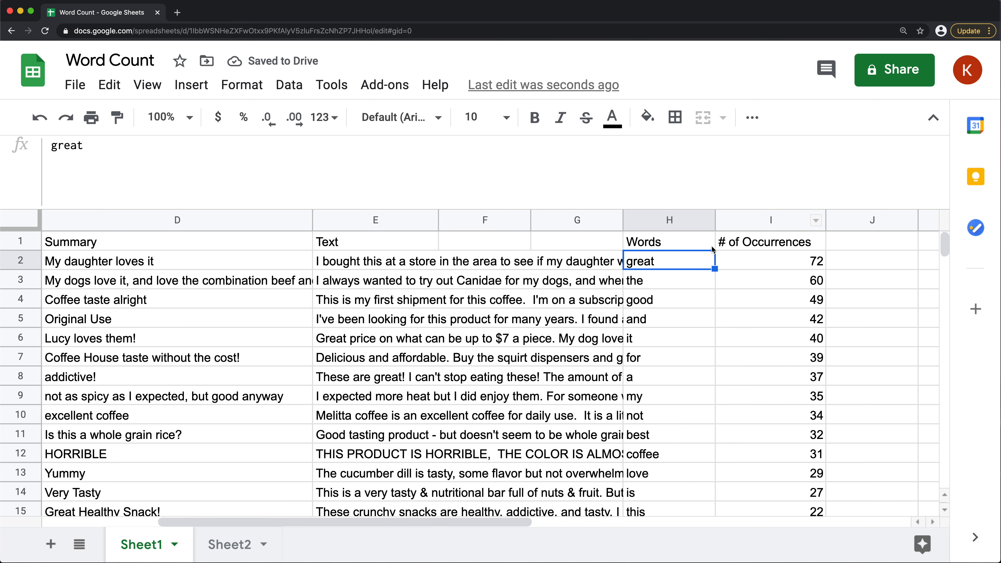
left_click(795, 264)
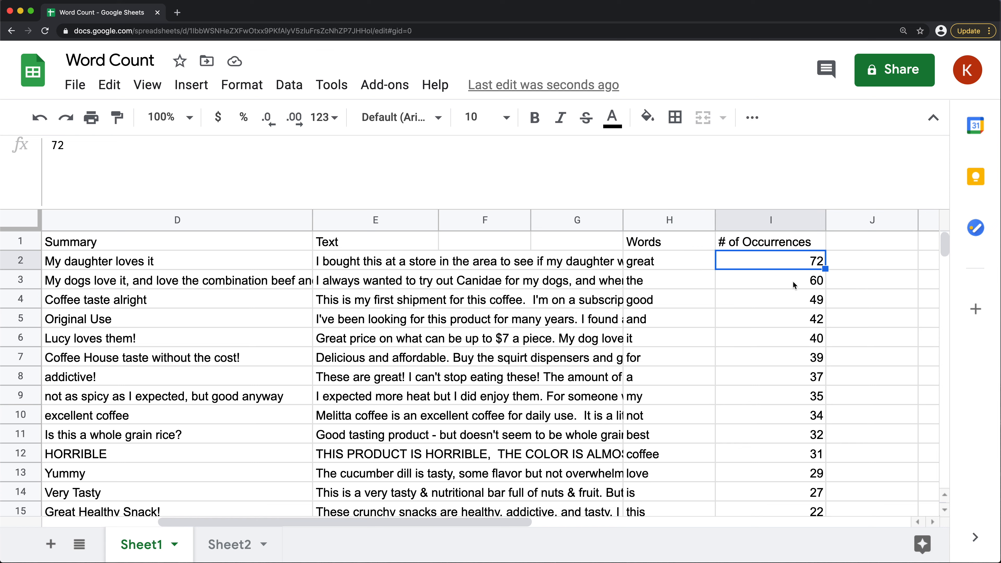
left_click(688, 281)
left_click(769, 281)
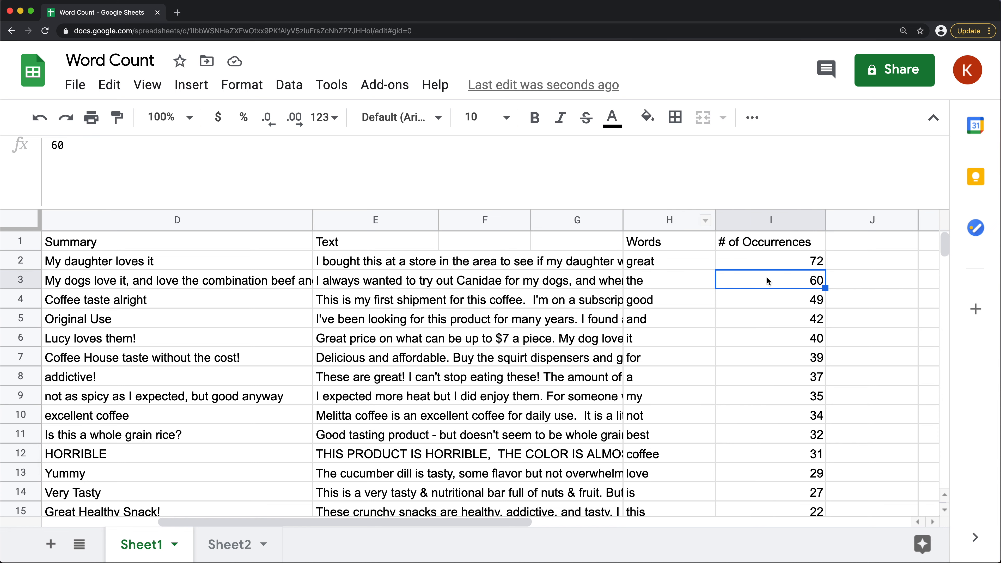
Move the H1 formula to A1 of a new sheet, and widen column B to fit its header
left_click(648, 244)
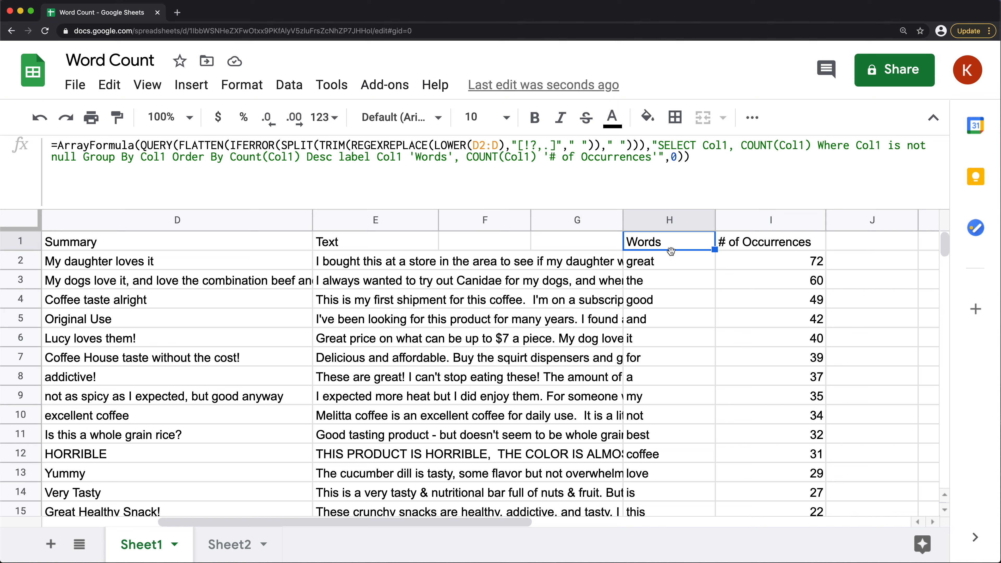
left_click(658, 252)
left_click(664, 244)
left_click(52, 545)
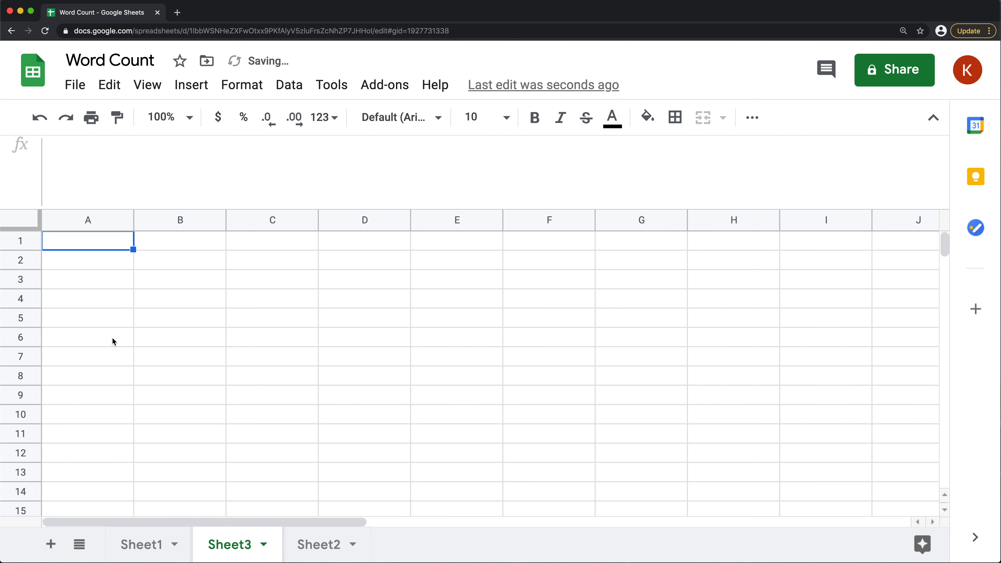
type("=ArrayFormula(QUERY(FLATTEN(IFERROR(SPLIT(TRIM(REGEXREPLACE(LOWER(Sheet1!D2:D),\"[!?,.]\",\" \")),\" \"))),\"SELECT Col1, COUNT(Col1) Where Col1 is not null Group By Col1 Order By Count(Col1) Desc label Col1 'Words', COUNT(Col1) '# of Occurrences'\",0))")
left_click_drag(225, 220, 297, 220)
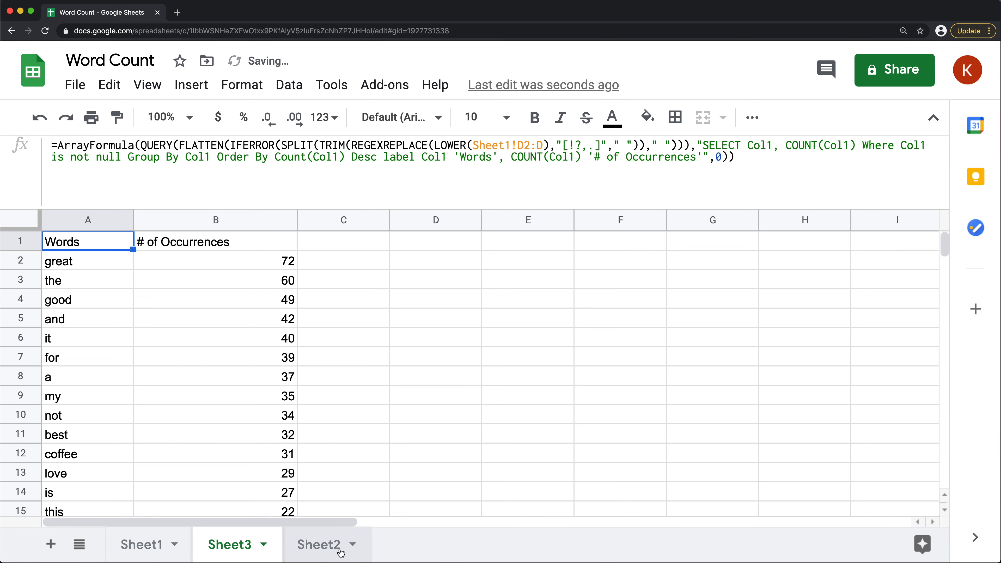
Rename Sheet3 as Word Counts and make its Words and # of Occurrences headers in row 1 bold
double_click(236, 549)
type("Word Counts")
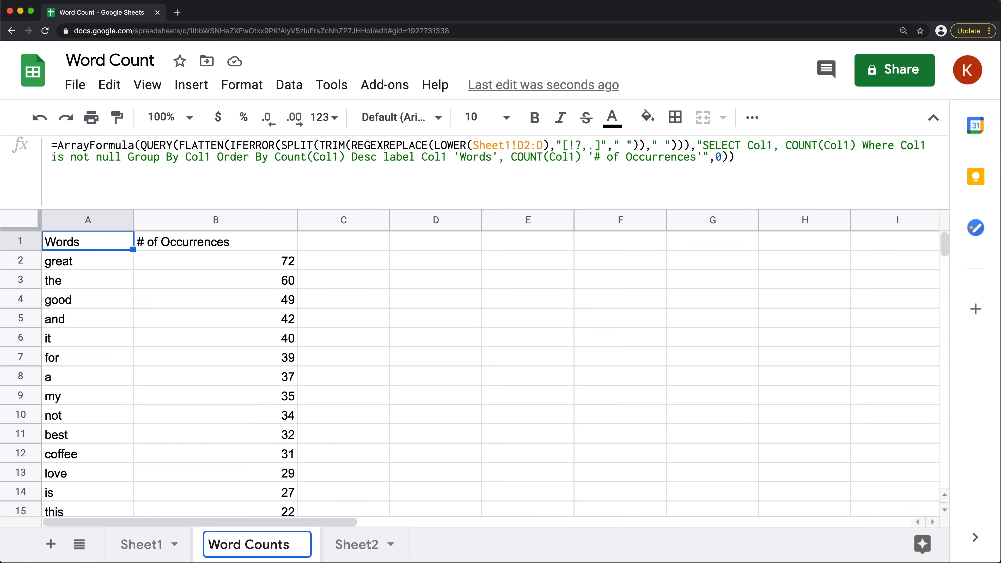
key("Return")
left_click(214, 247, "shift")
key("super+b")
left_click(216, 318)
Widen column E, which holds the full review Text, on Sheet1
left_click(155, 544)
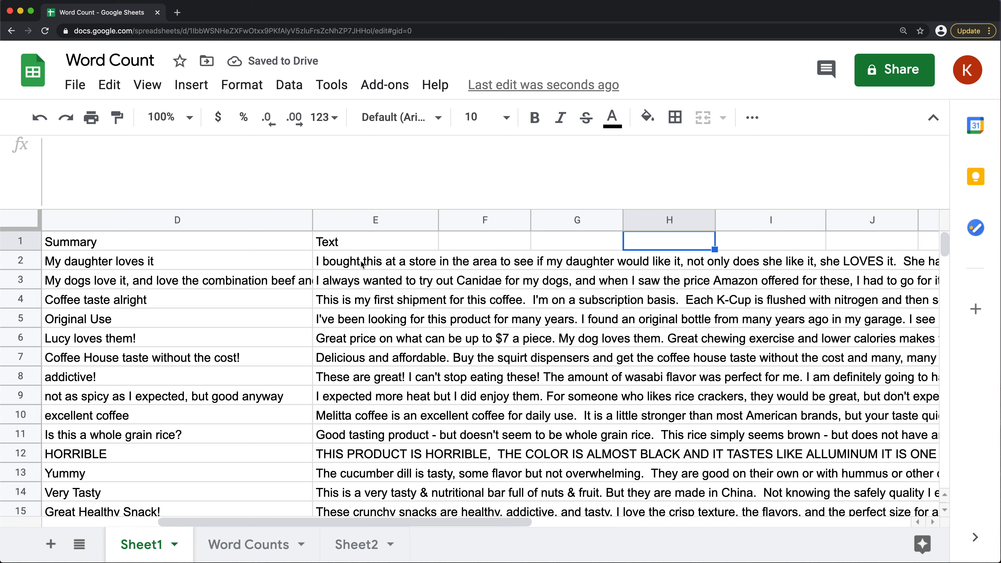
left_click_drag(363, 264, 394, 397)
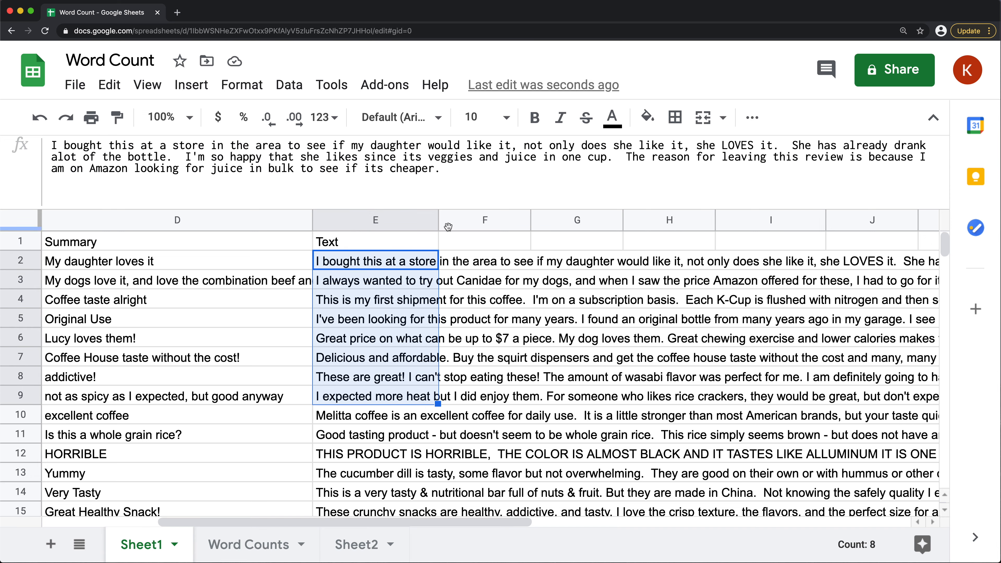
left_click_drag(438, 220, 496, 220)
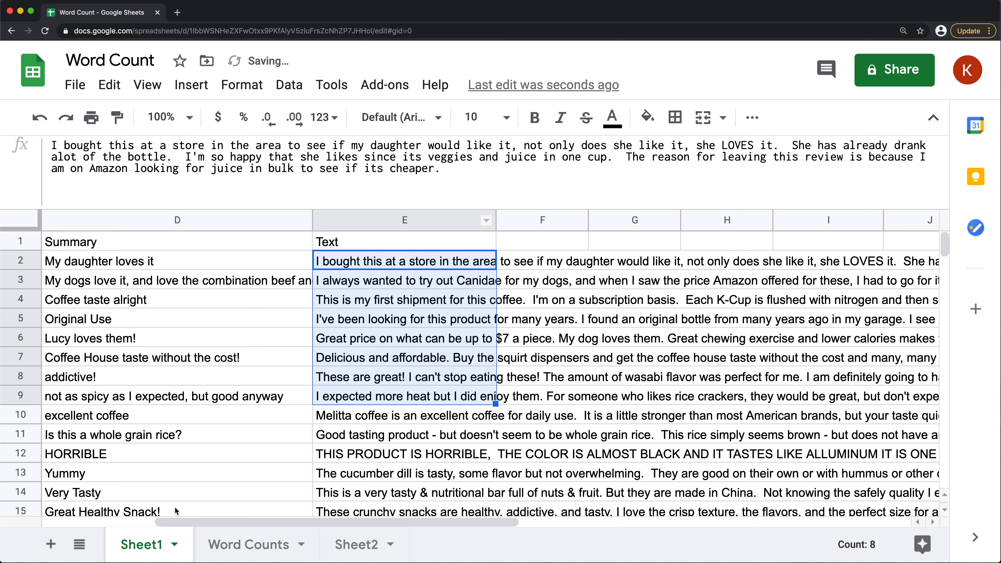
Copy the full formula text from A1 of the Word Counts sheet into cell E1
left_click(234, 543)
left_click(83, 244)
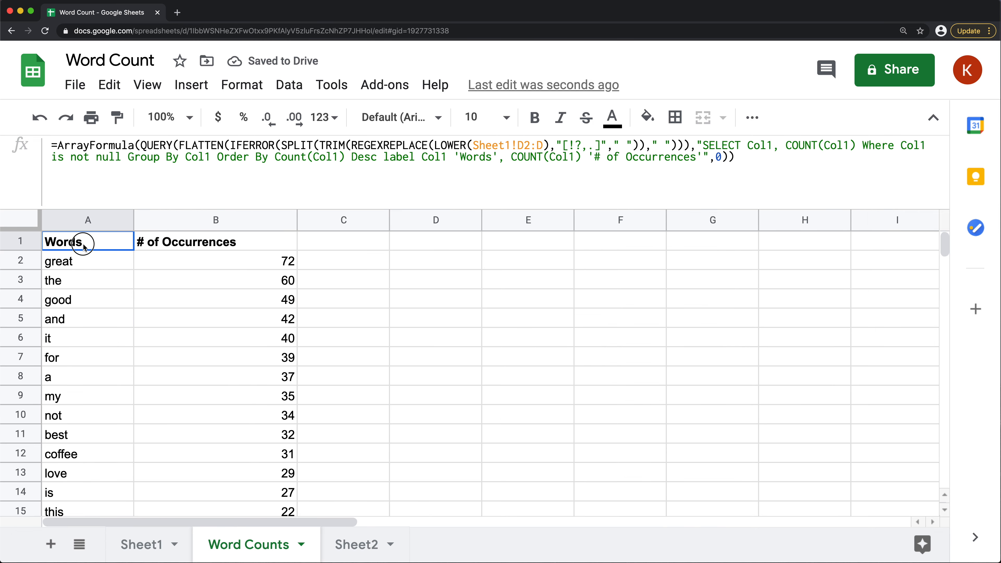
double_click(84, 245)
left_click_drag(735, 157, 5, 132)
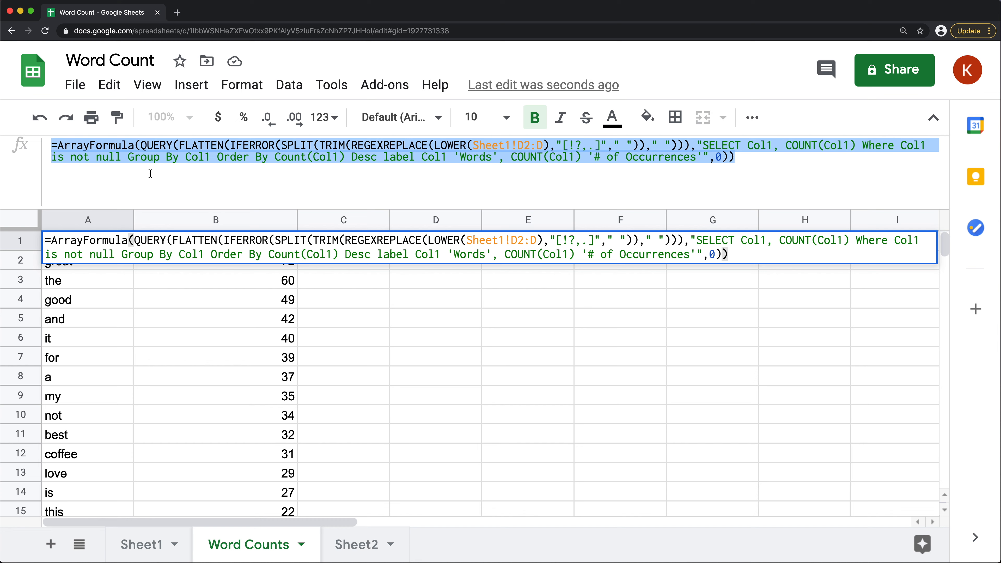
key("Escape")
left_click(509, 243)
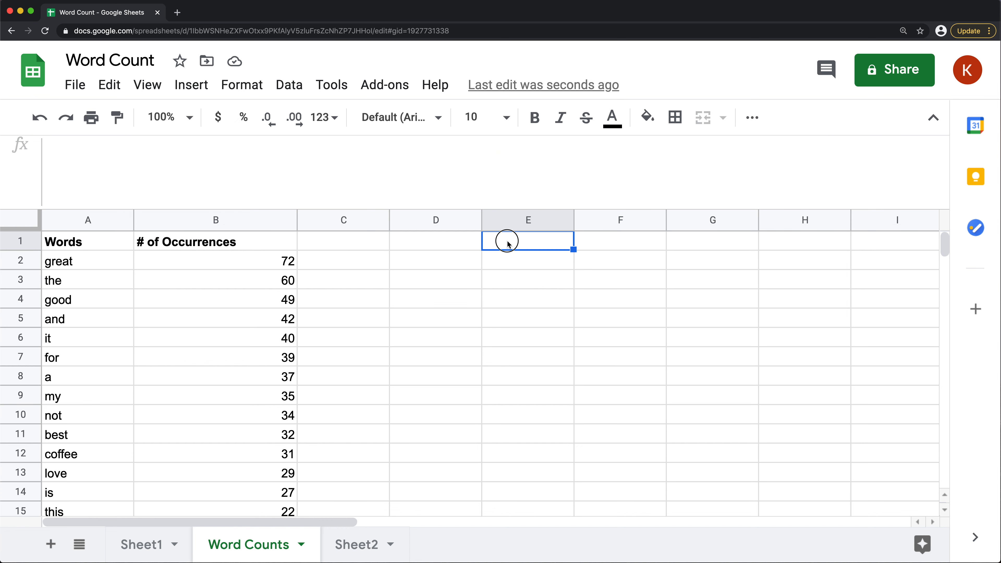
double_click(508, 243)
key("super+v")
key("Return")
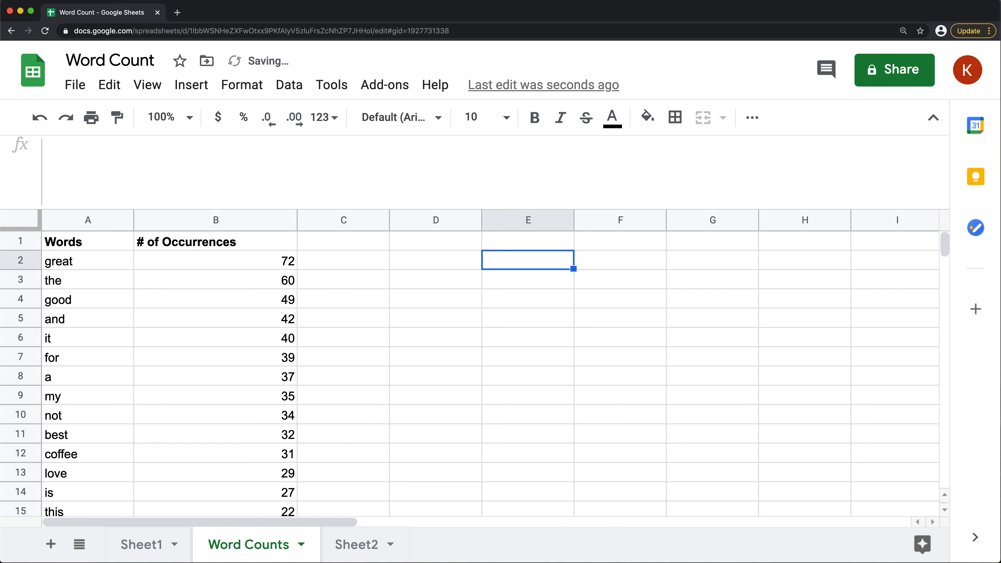
Make the headers in E1:F1 bold and widen column F to fit its header
left_click_drag(606, 245, 547, 250)
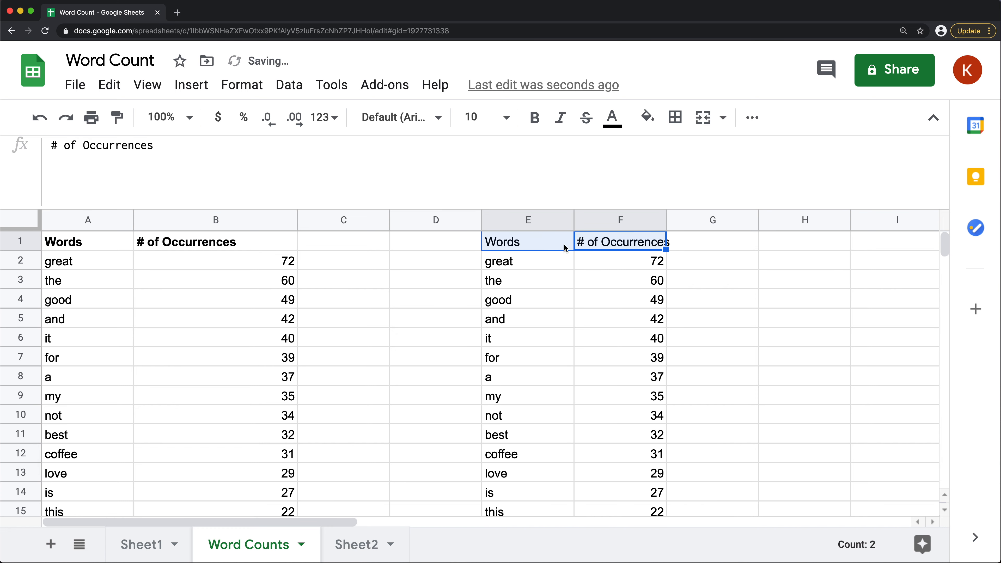
key("super+b")
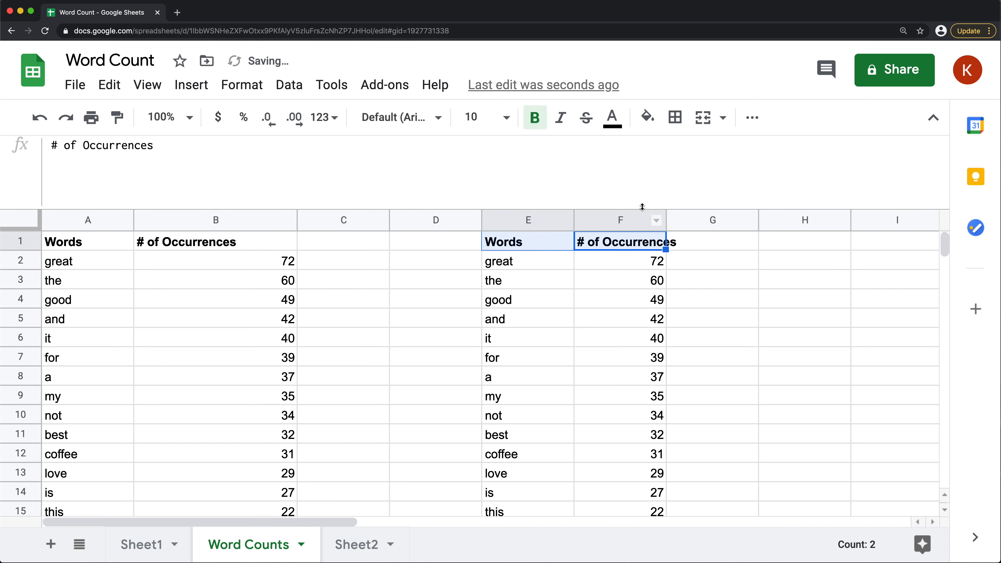
double_click(666, 220)
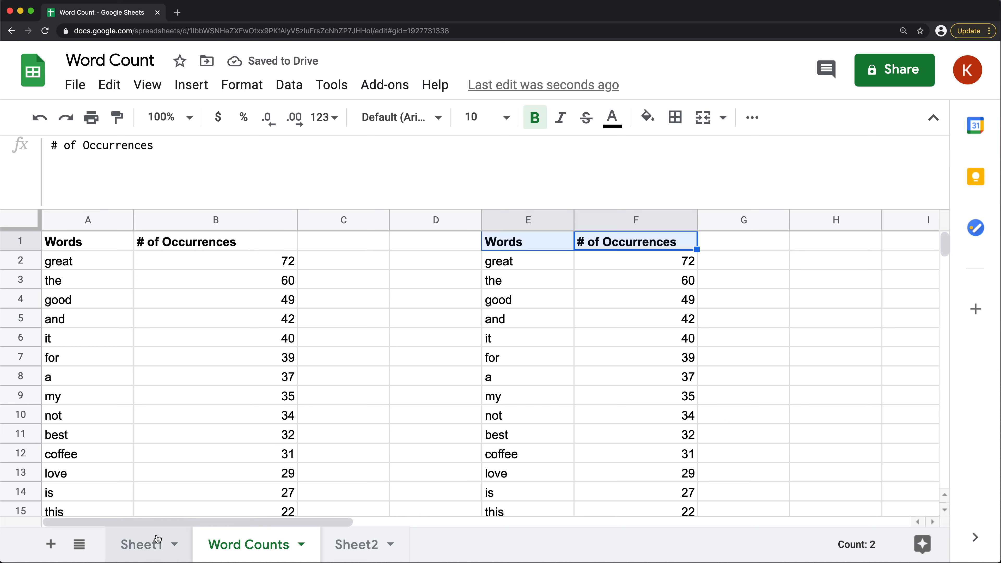
Check the Text and Summary columns on Sheet1, and change the source range in the Word Counts E1 formula to Sheet1!E2:E
left_click(145, 544)
left_click_drag(356, 261, 356, 396)
left_click_drag(164, 262, 165, 360)
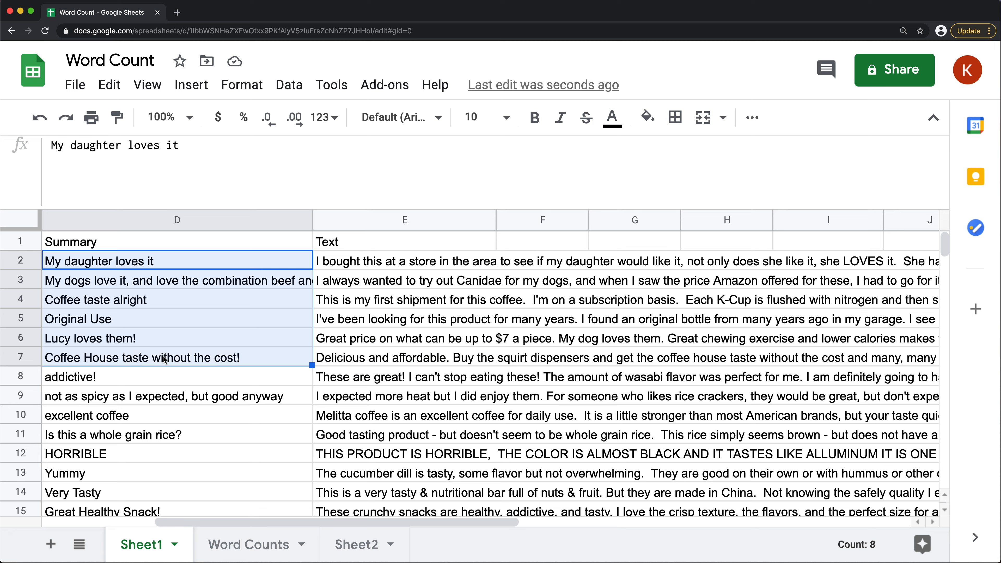
left_click(264, 545)
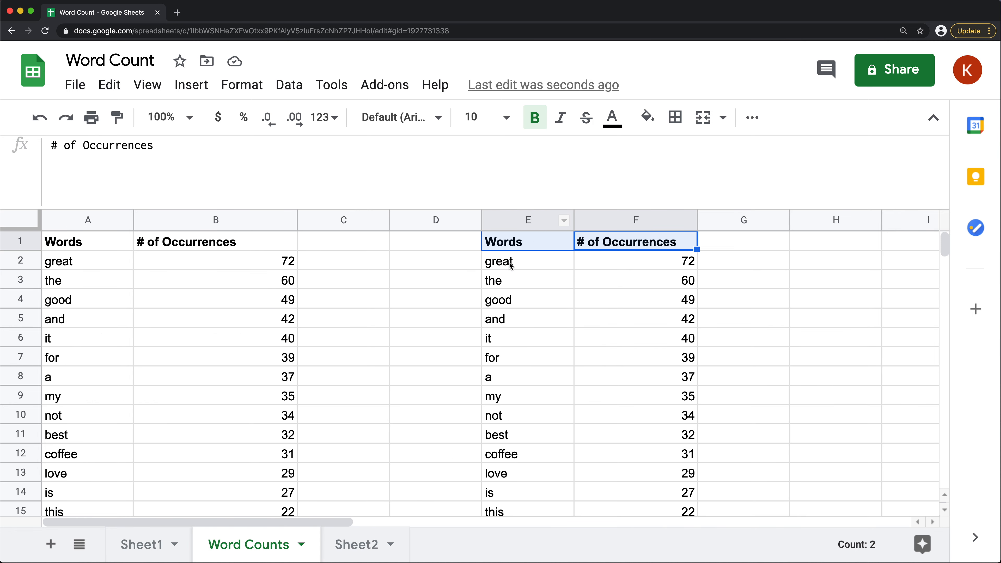
left_click(511, 242)
double_click(572, 235)
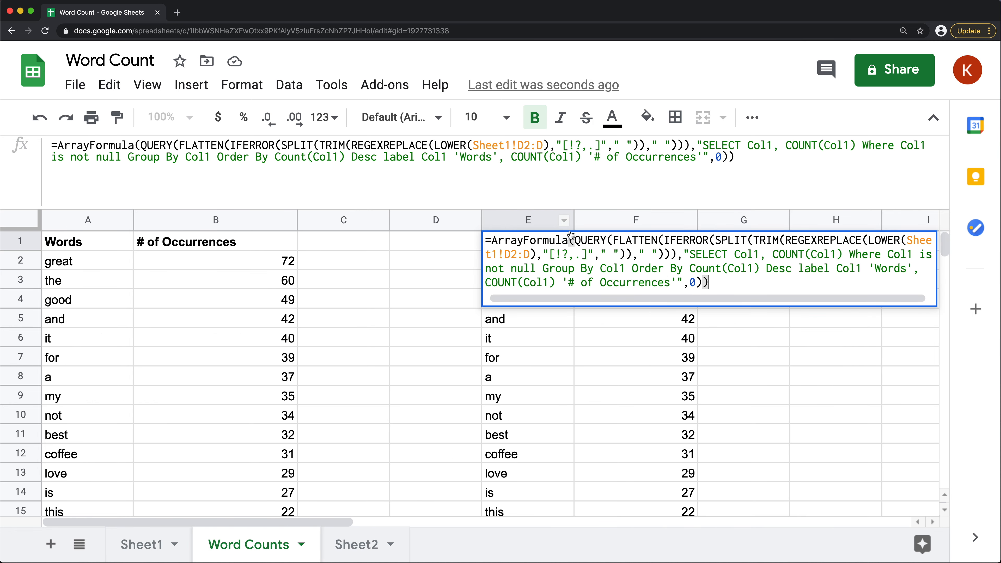
left_click(509, 255)
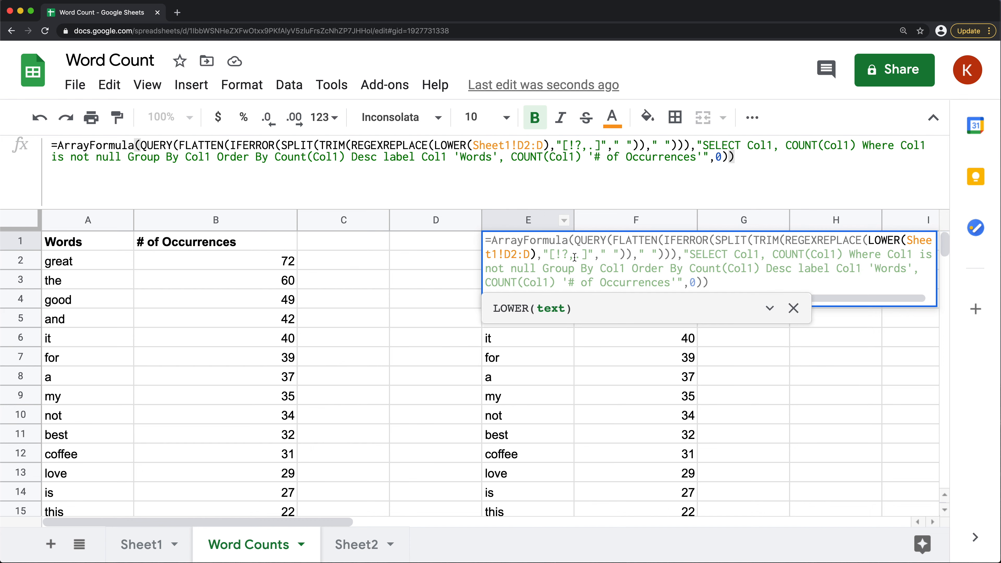
key("BackSpace")
type("E")
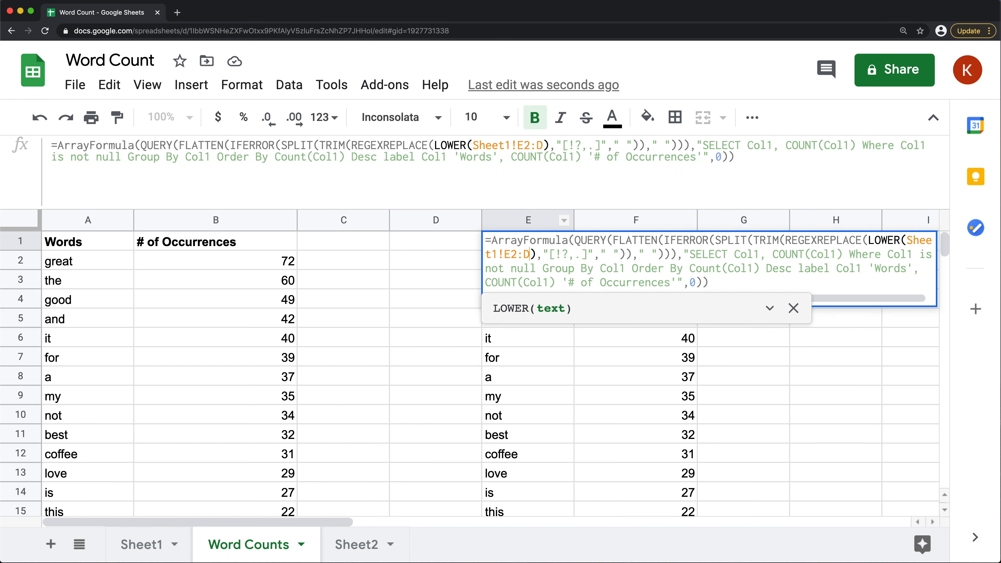
key("BackSpace")
type("E")
key("Return")
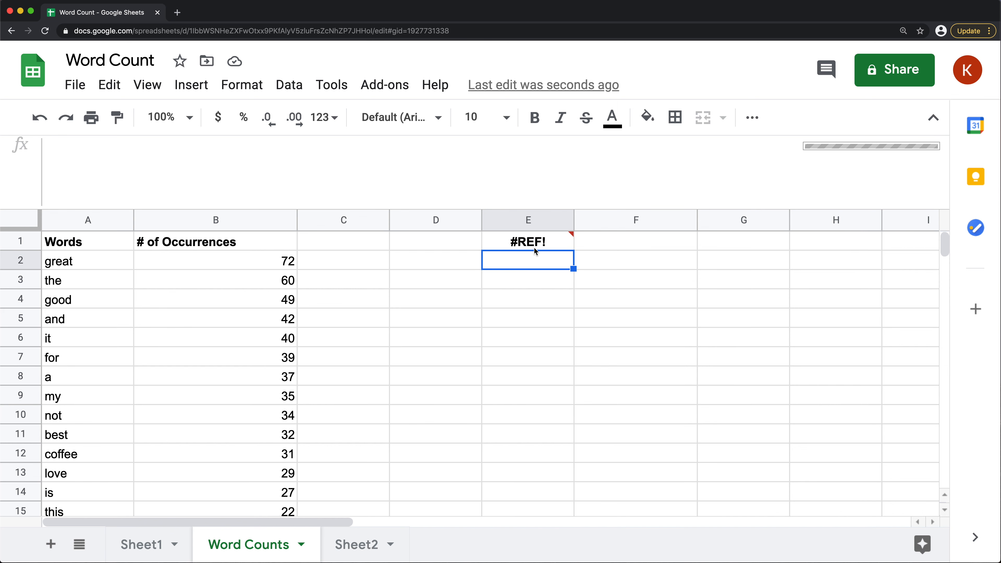
Read the error note on E1 and look through the Text word counts in columns E and F for leftover punctuation
mouse_move(533, 244)
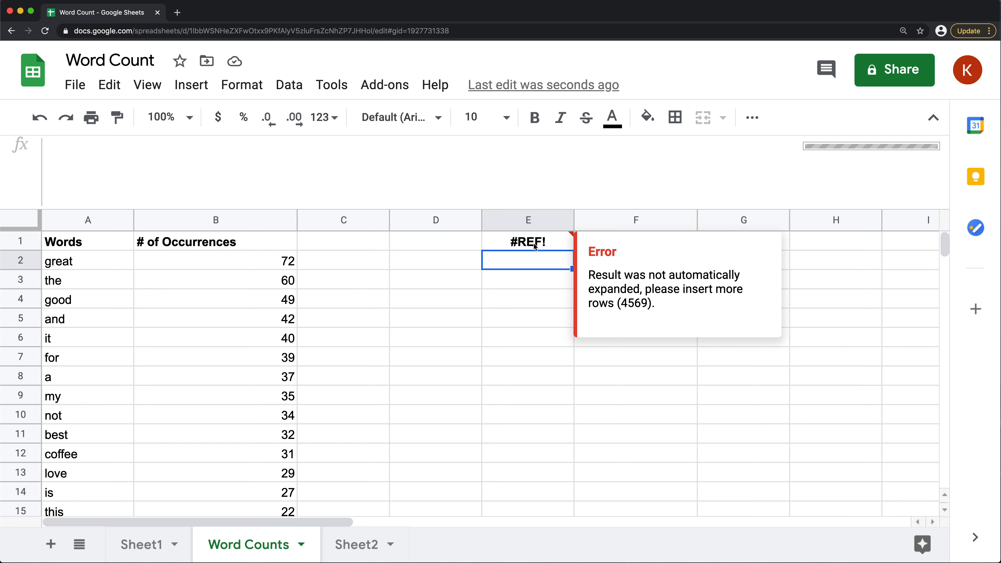
left_click(534, 243)
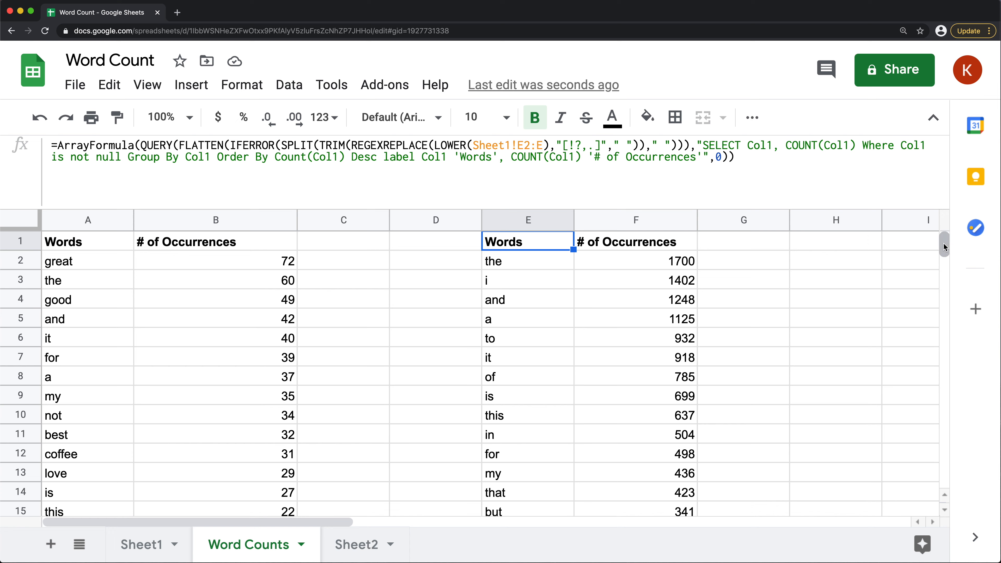
scroll(528, 280, "down", 2)
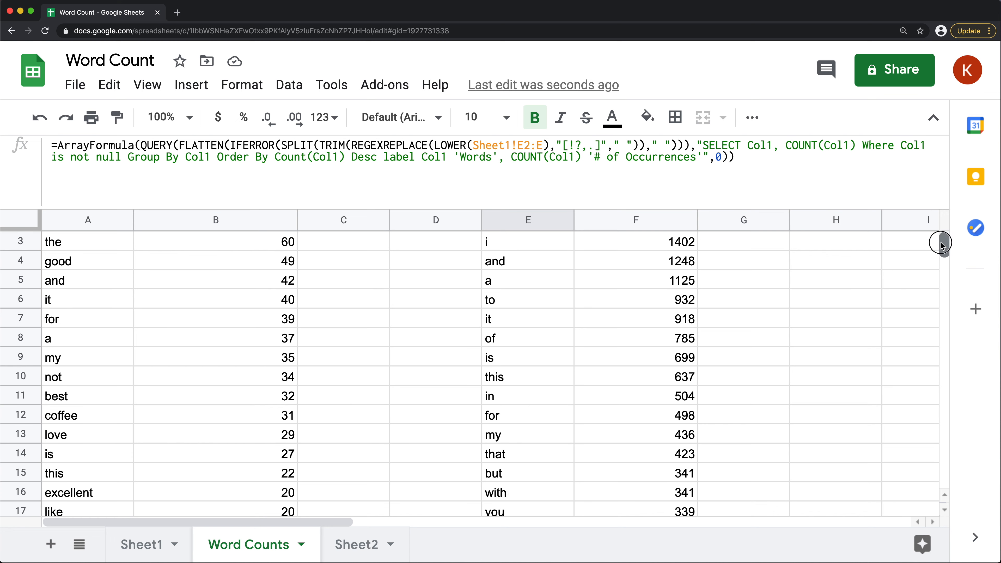
left_click_drag(945, 245, 945, 453)
left_click(536, 471)
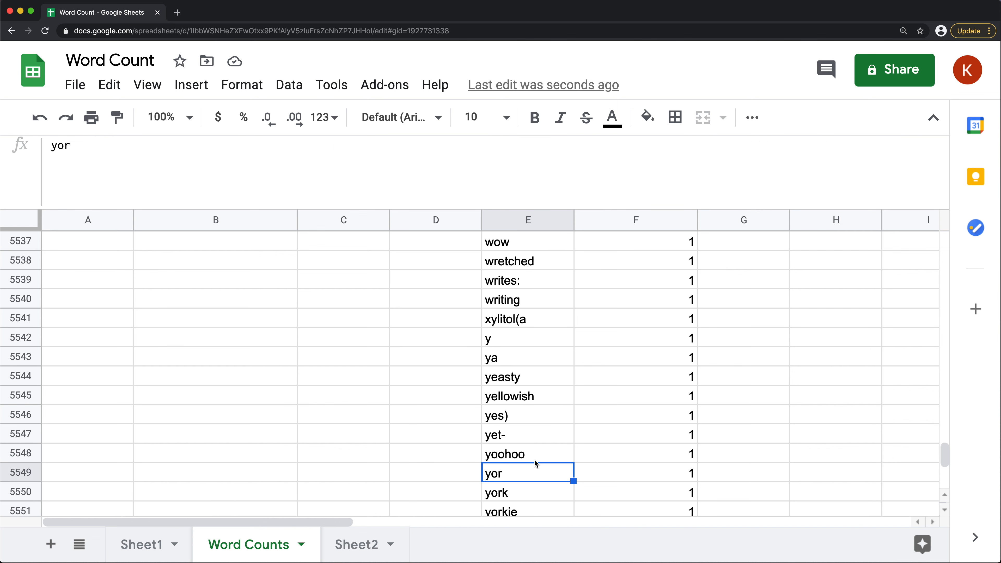
key("super+Down")
scroll(526, 469, "down", 1)
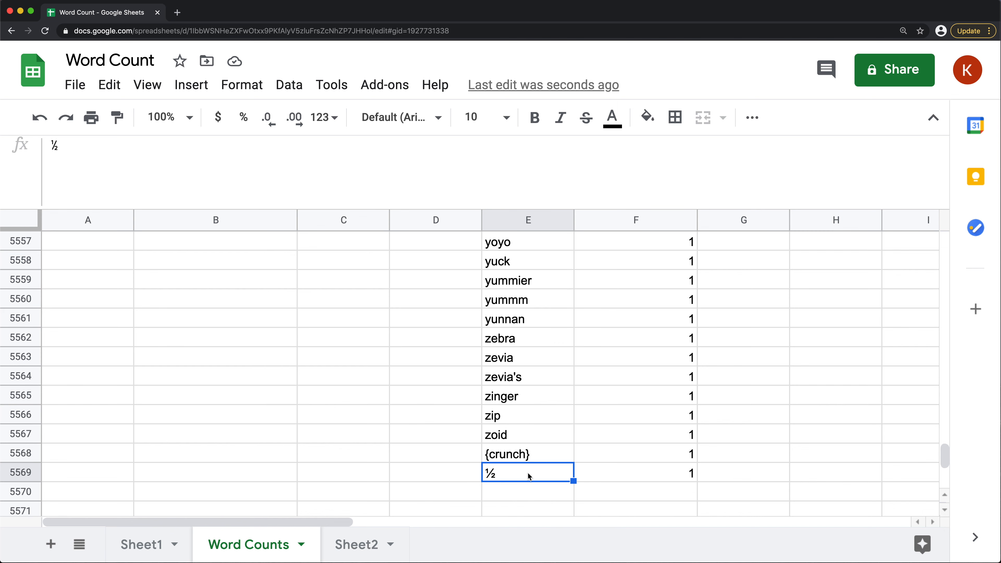
left_click(549, 402)
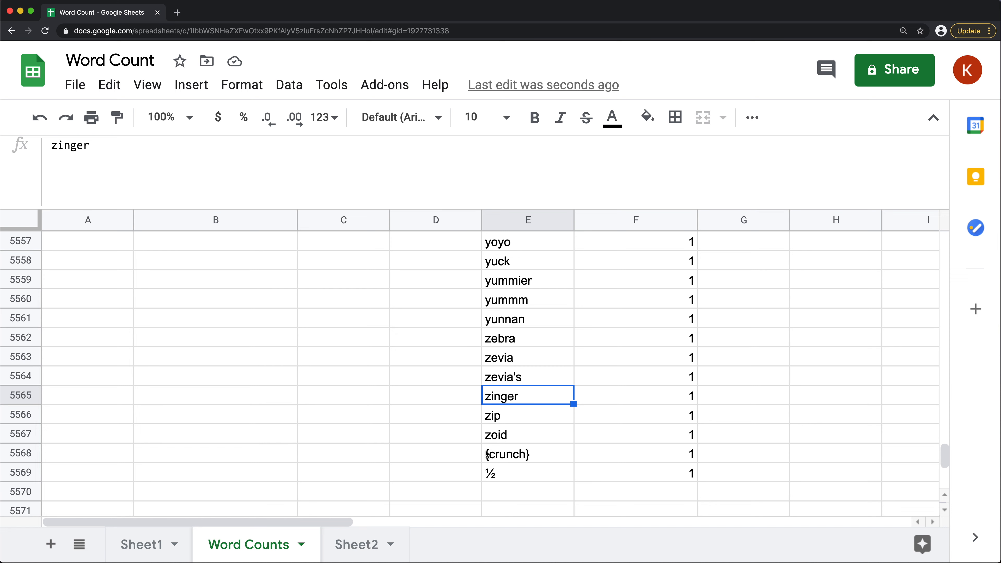
left_click(548, 458)
scroll(528, 363, "up", 10)
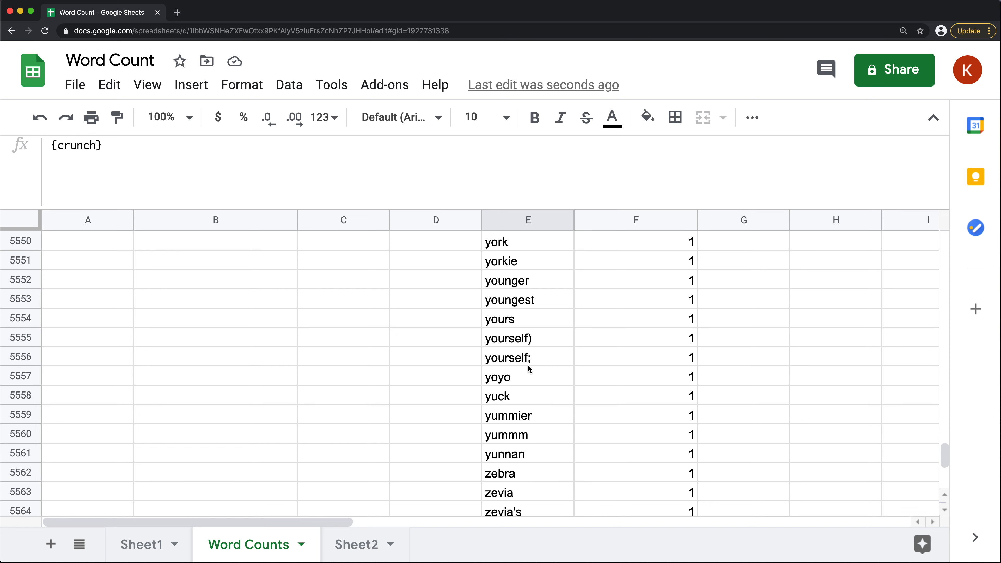
left_click(534, 341)
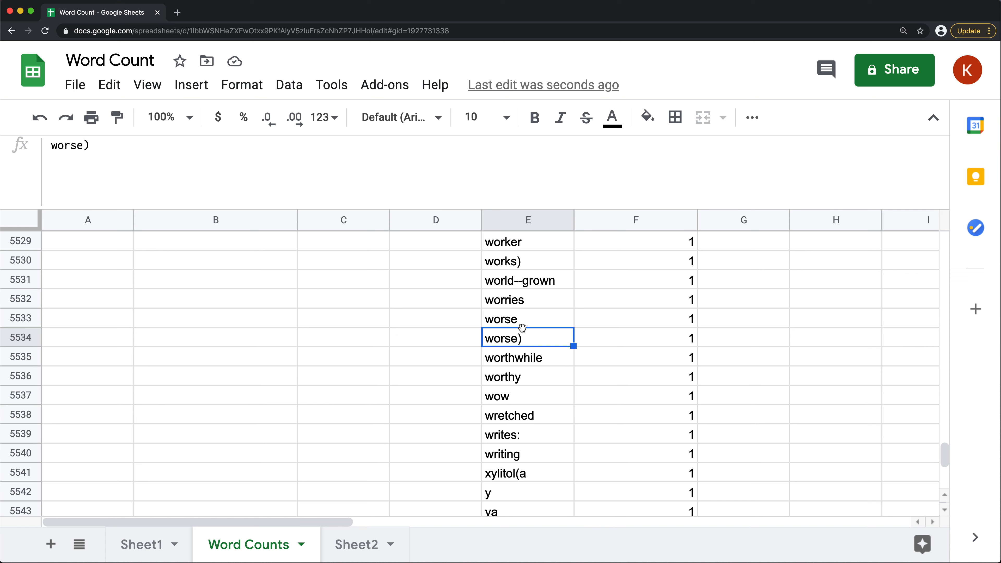
left_click(535, 307)
left_click(528, 262)
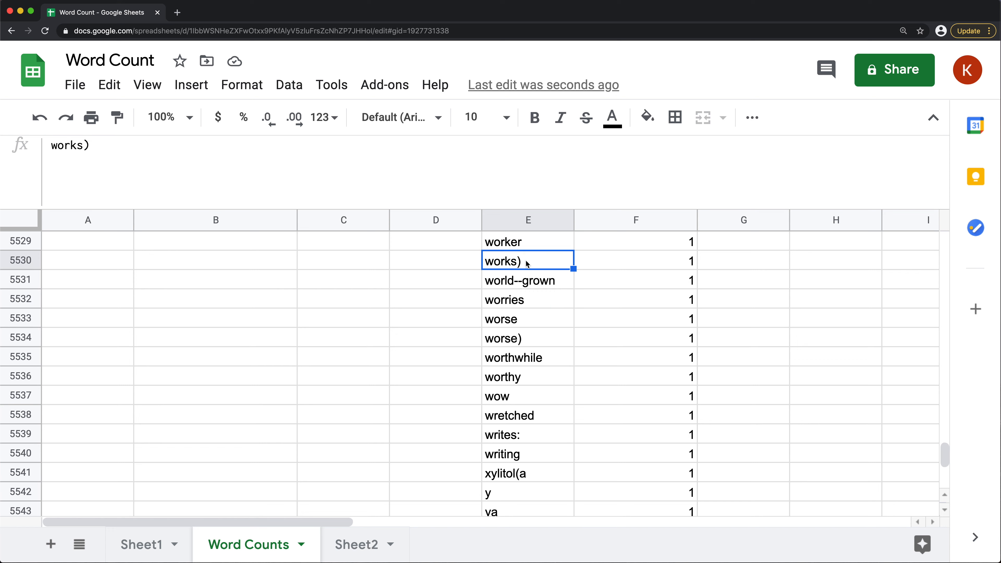
left_click(526, 342)
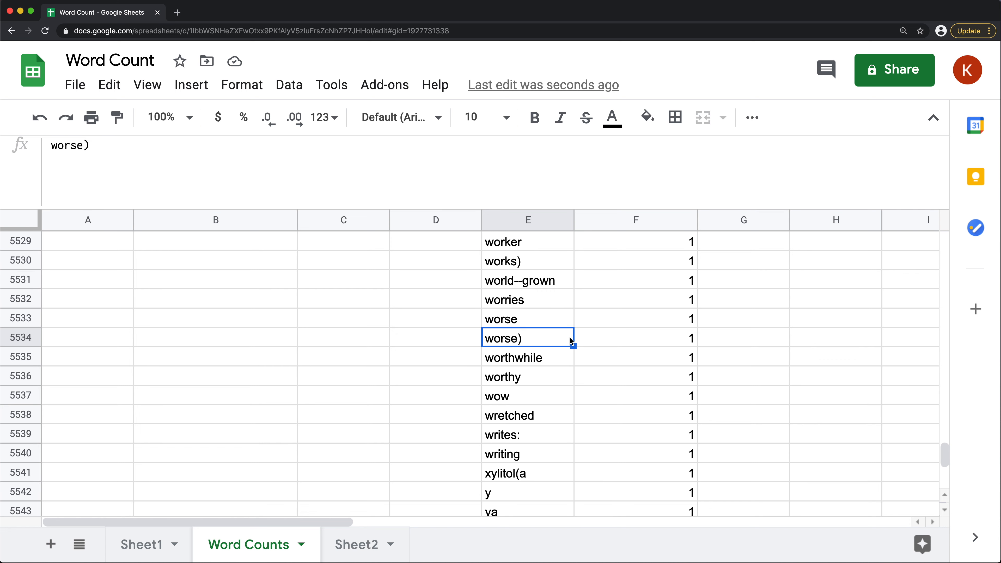
key("super+Up")
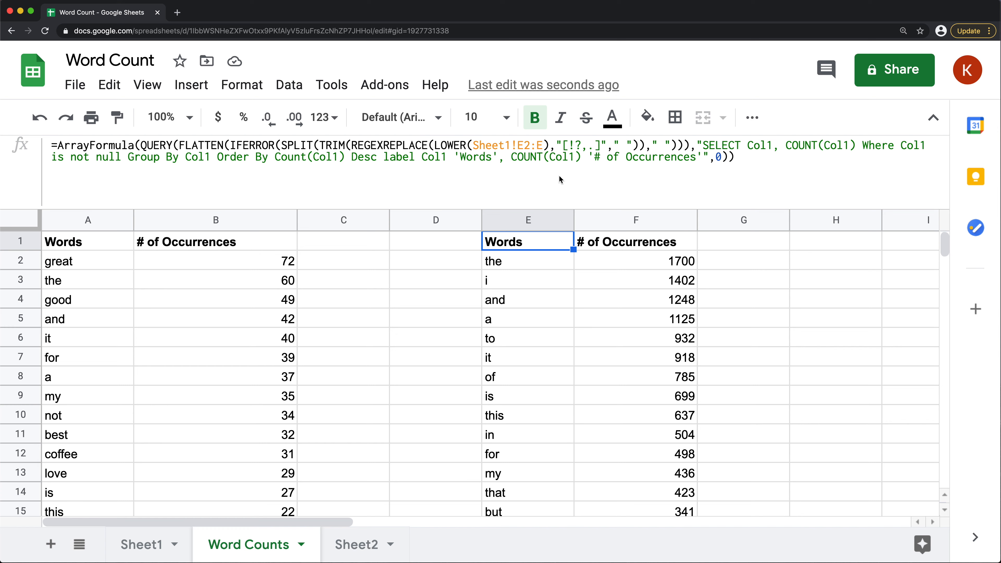
Extend the REGEXREPLACE character set in the E1 formula with parentheses and curly braces, making it "[!?,.)(}{]"
left_click(572, 167)
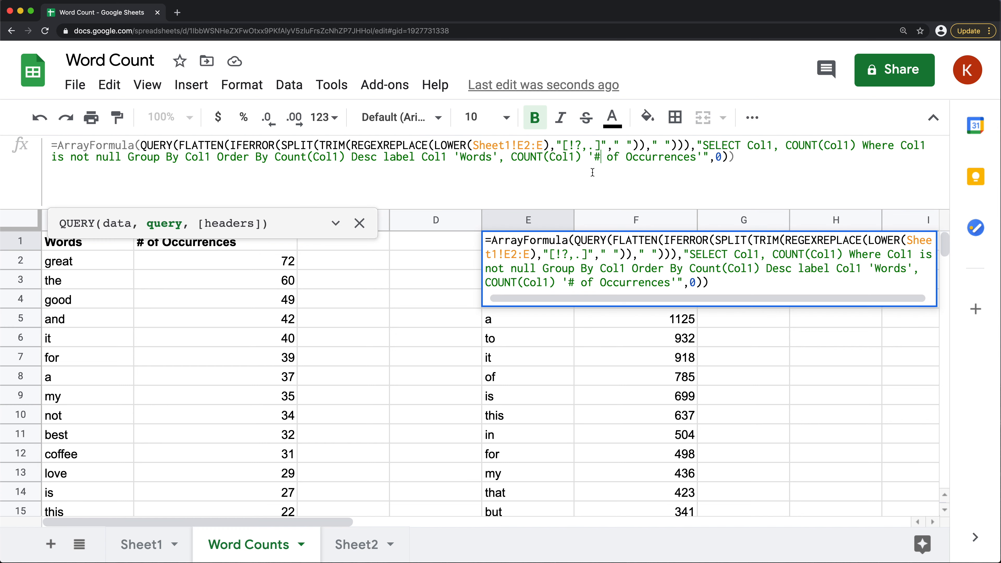
left_click(594, 145)
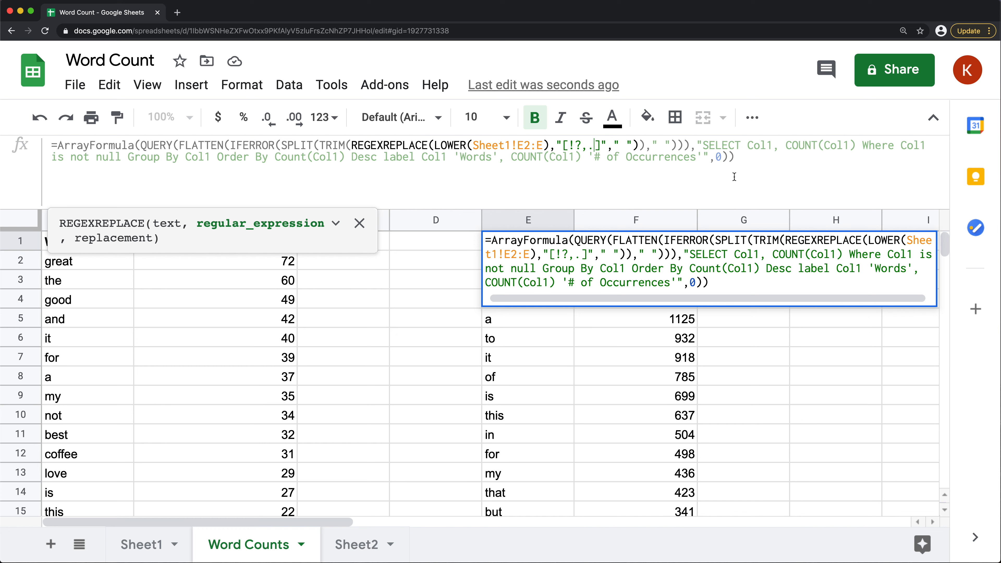
type(")(")
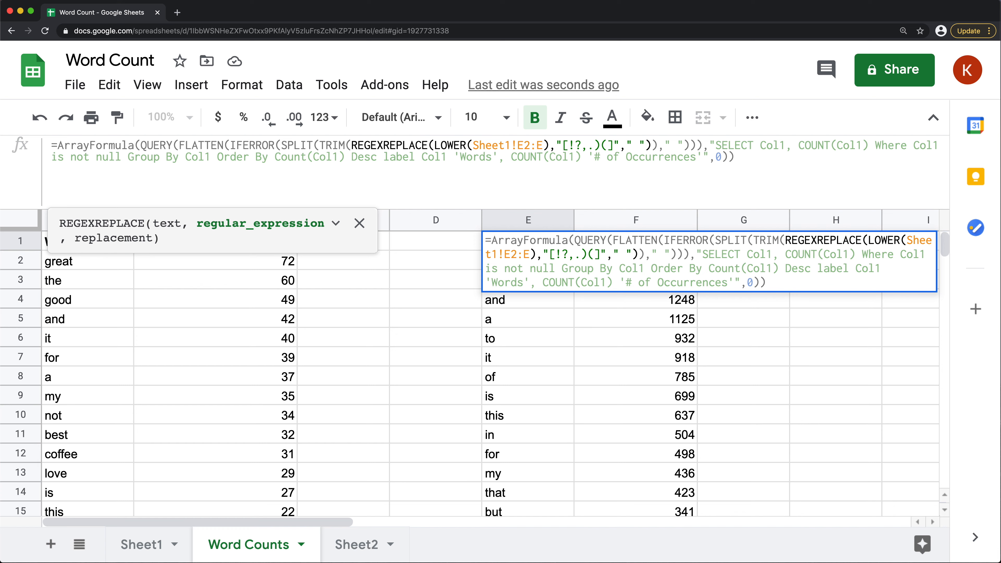
type("}{")
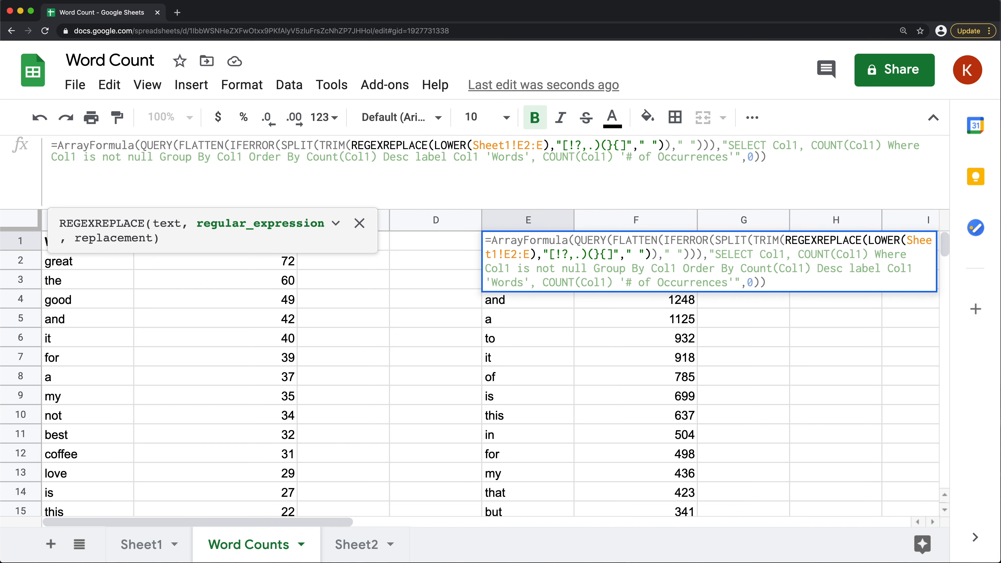
key("Return")
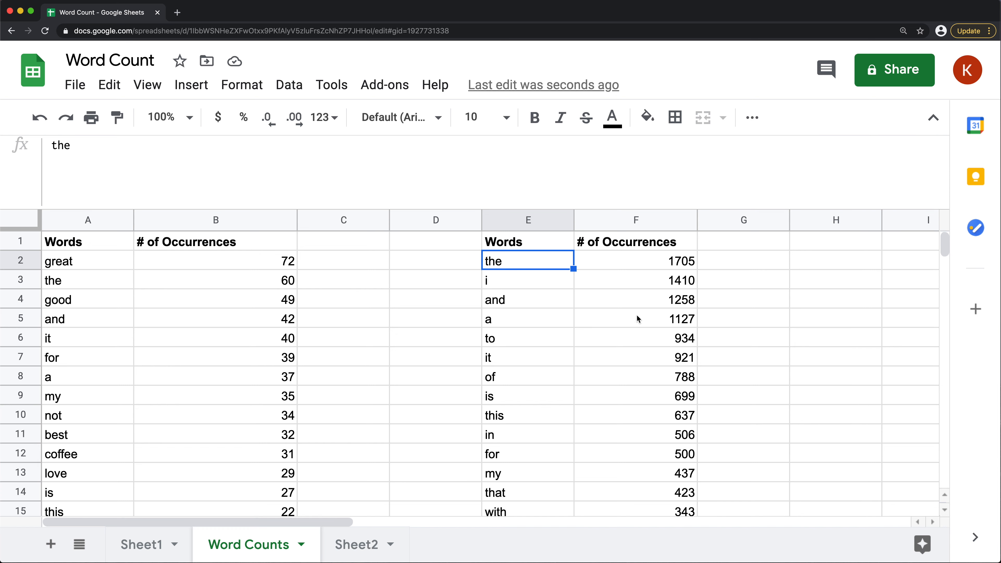
Check the recalculated word list in column E from its header down to its last entry
key("Up")
key("Down")
key("Down")
left_click(527, 247)
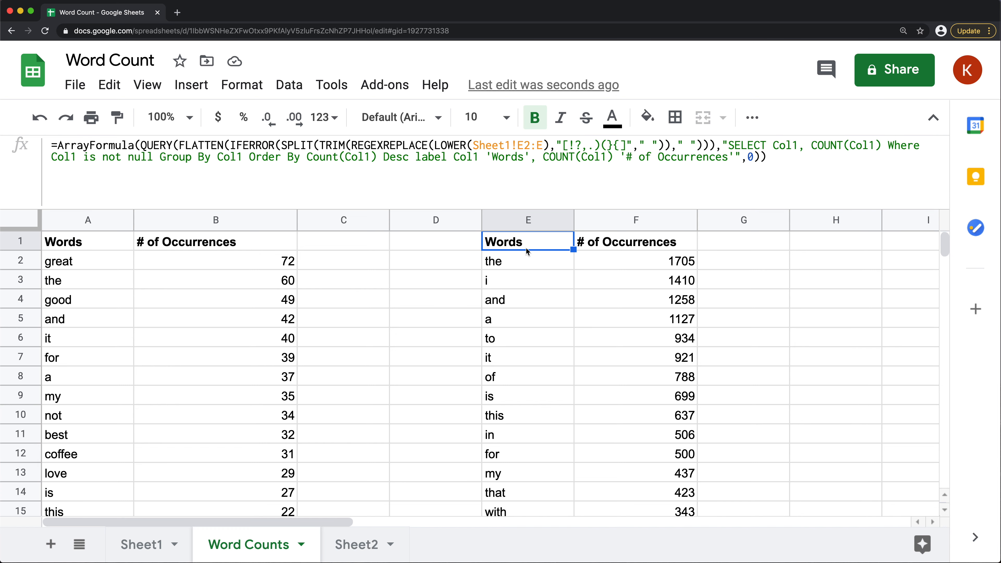
key("super+Down")
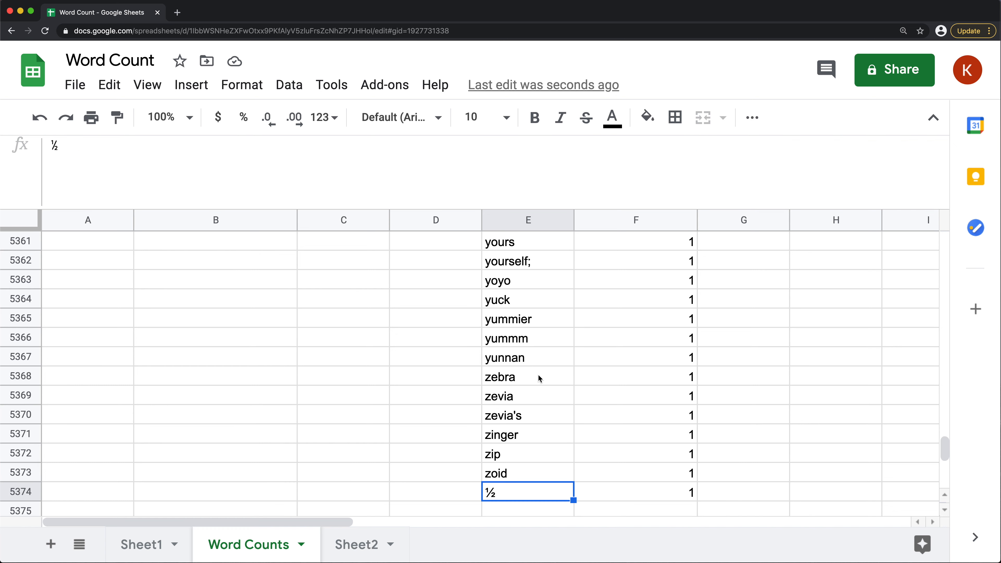
Look through the single-occurrence words at the end of column E for leftover punctuation, and return to the start of the list
left_click(528, 359)
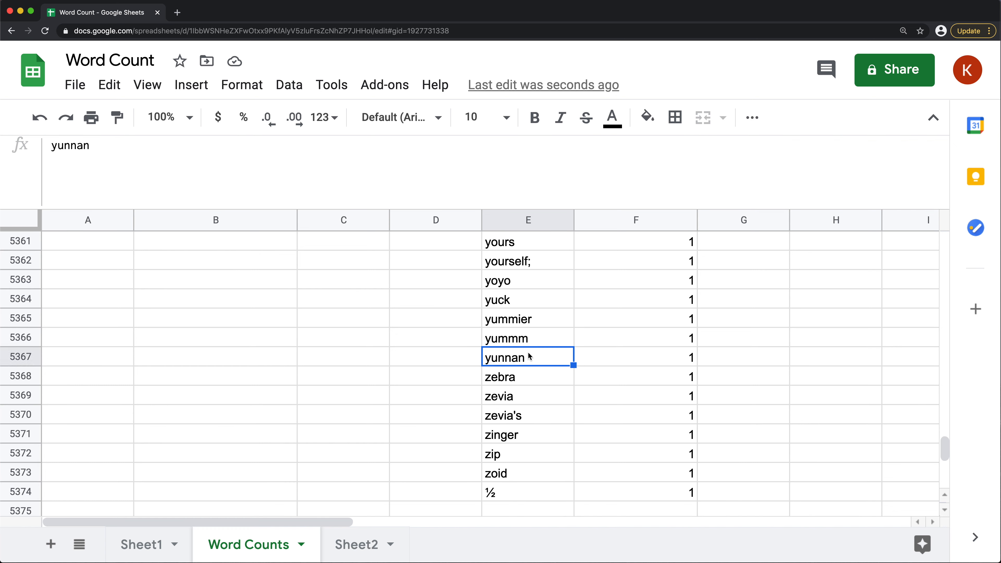
scroll(530, 361, "up", 5)
scroll(529, 360, "down", 4)
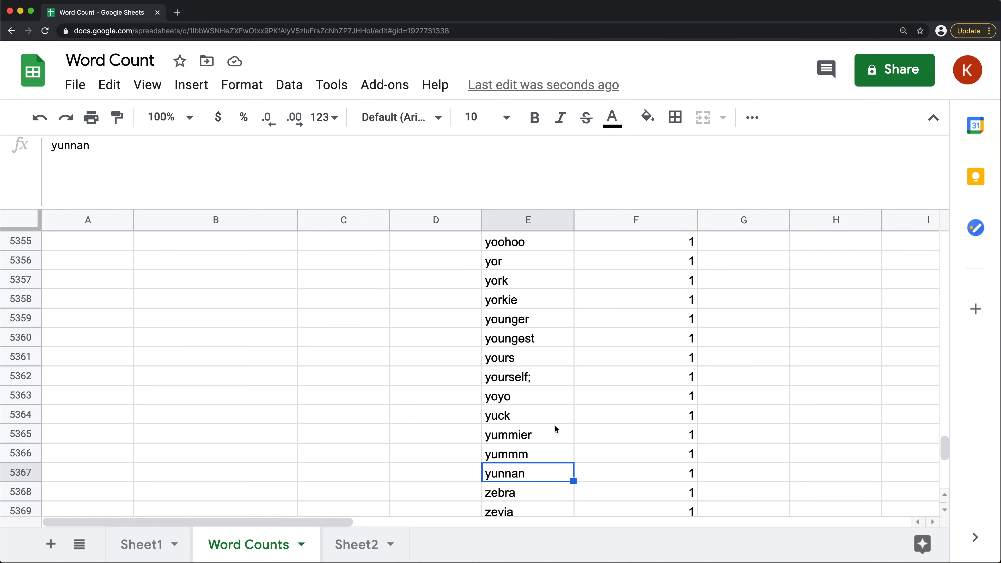
scroll(556, 438, "down", 1)
left_click(528, 339)
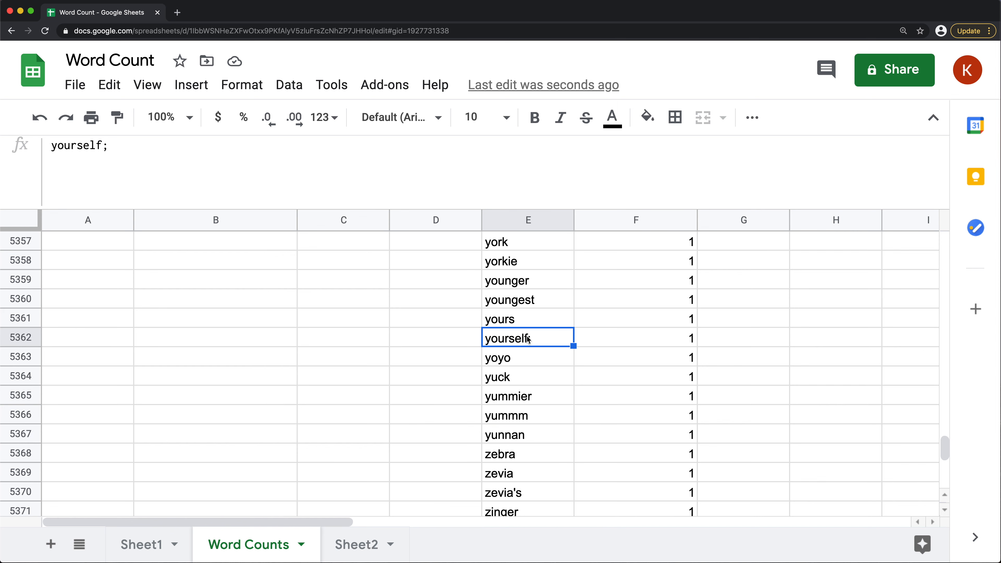
scroll(564, 305, "up", 3)
scroll(562, 318, "up", 6)
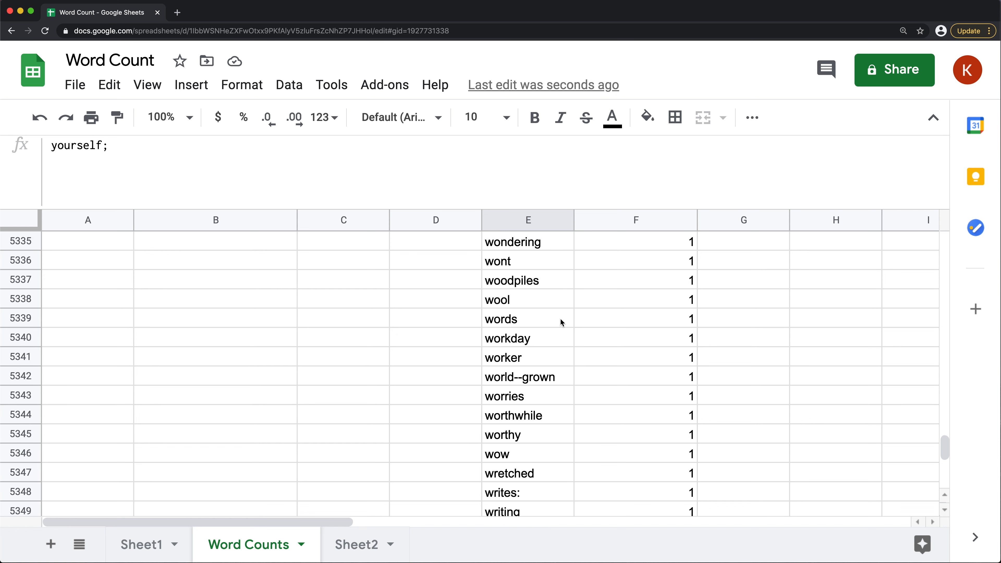
left_click(528, 282)
scroll(528, 282, "up", 16)
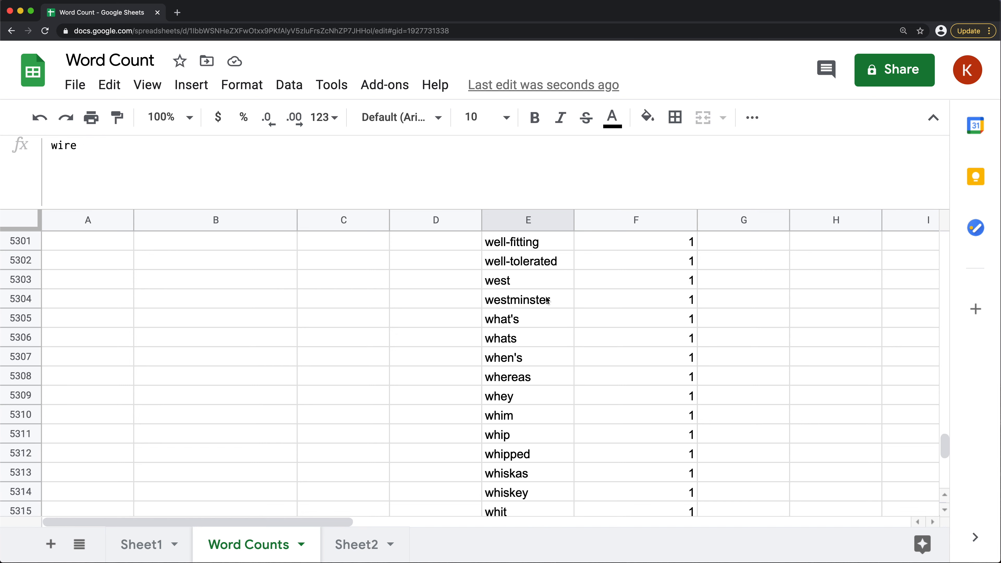
scroll(551, 313, "up", 7)
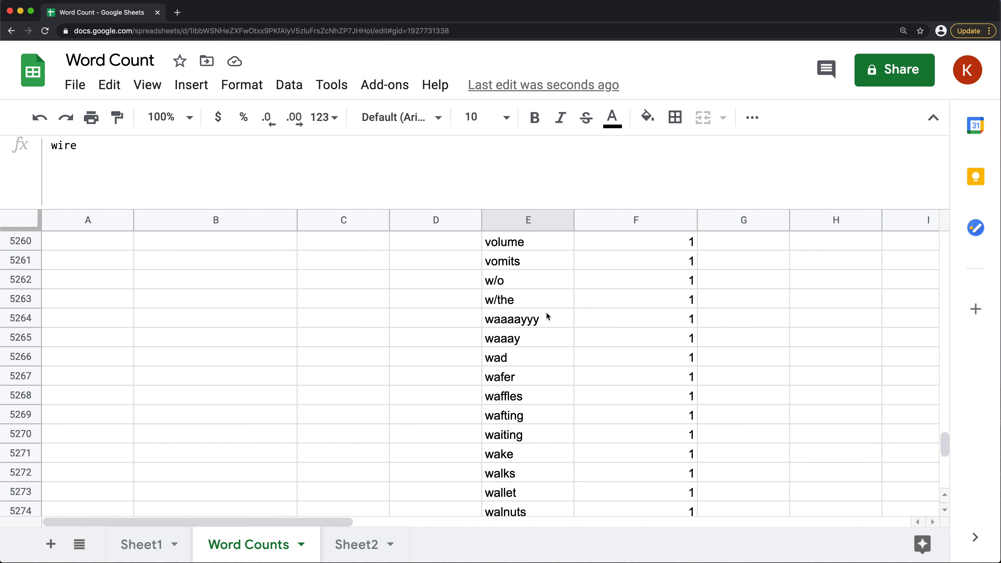
left_click(541, 305)
key("super+Up")
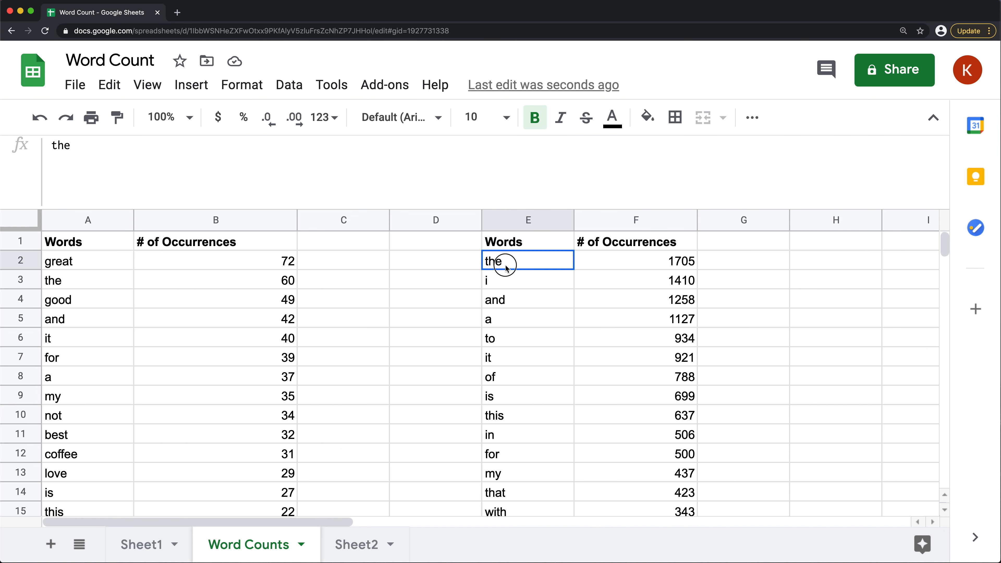
Review the most frequent Text words in column E, starting from E2
left_click_drag(505, 260, 515, 398)
scroll(528, 414, "down", 3)
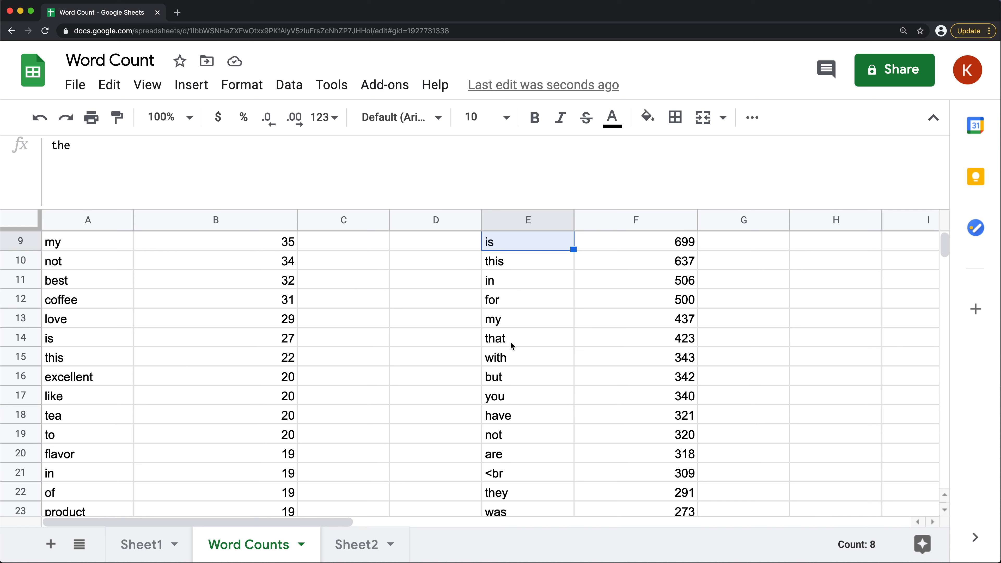
scroll(512, 345, "down", 1)
left_click(499, 378)
scroll(544, 418, "down", 3)
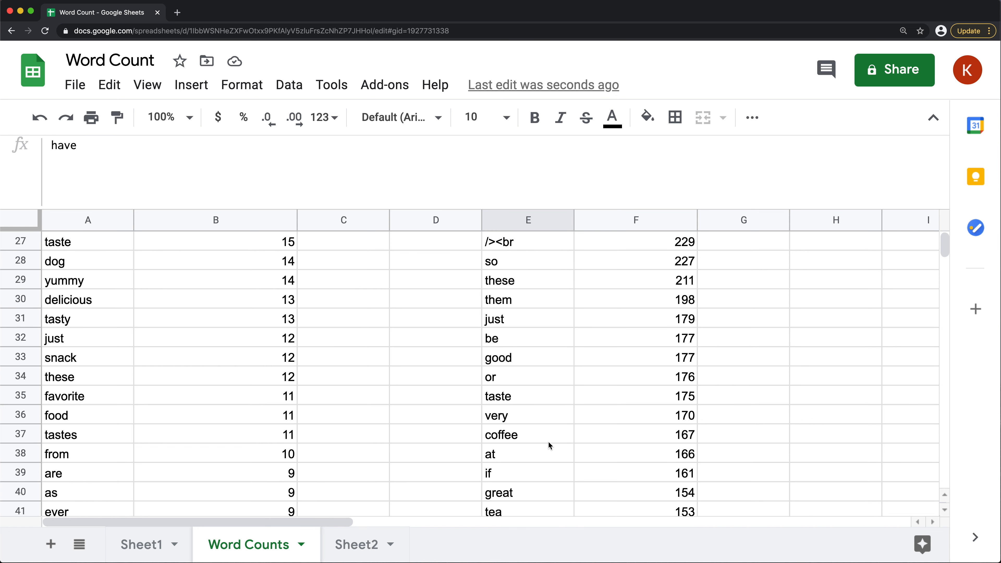
Check the occurrence counts for "coffee" and "tea" in the Text word list, and return to the header row
left_click(512, 438)
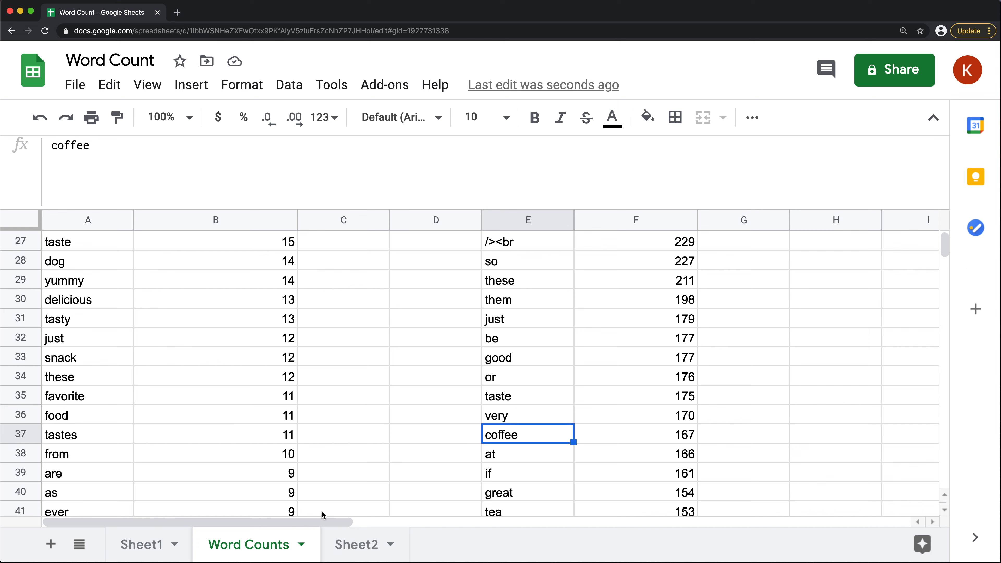
left_click(682, 439)
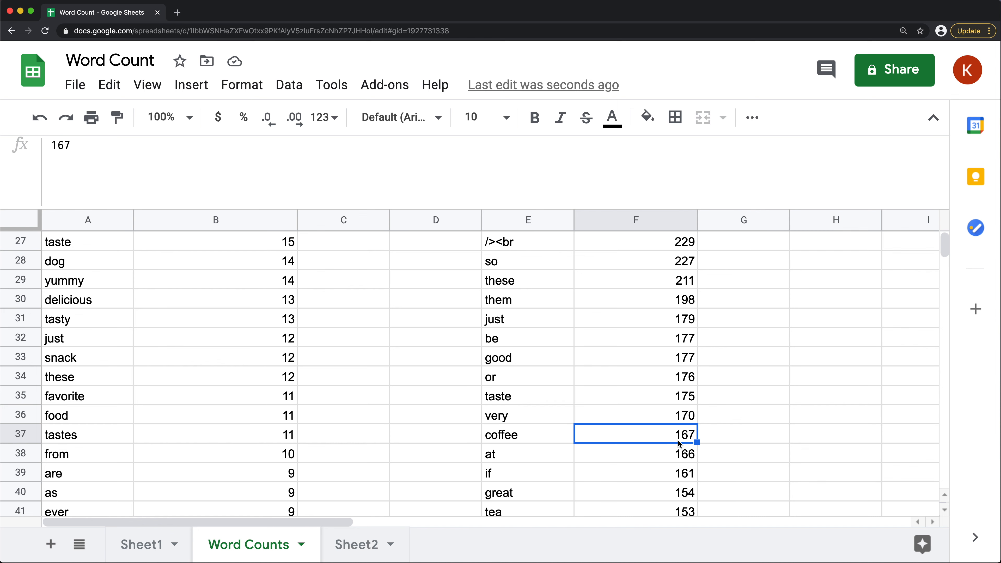
left_click(504, 438)
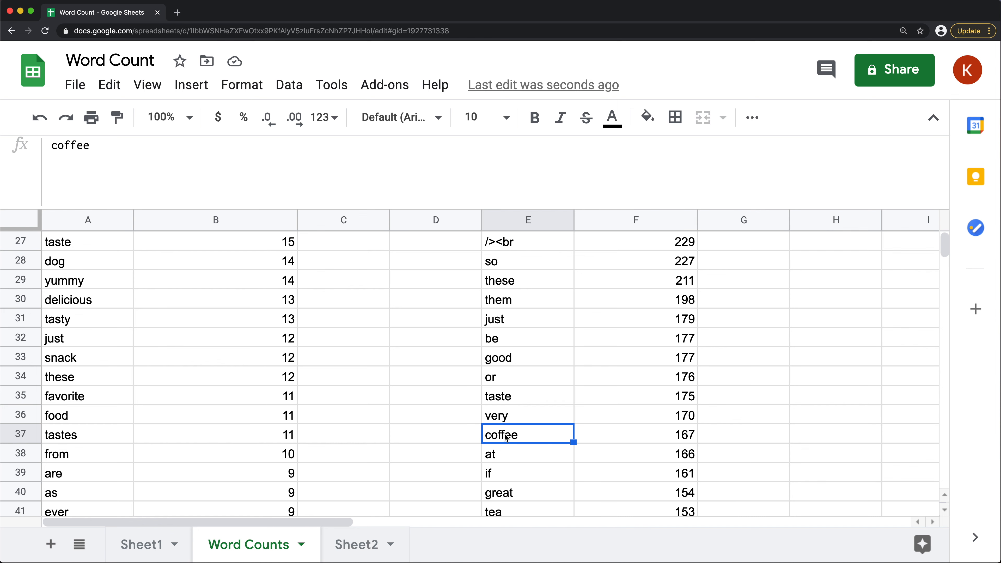
scroll(512, 438, "down", 1)
left_click(510, 491)
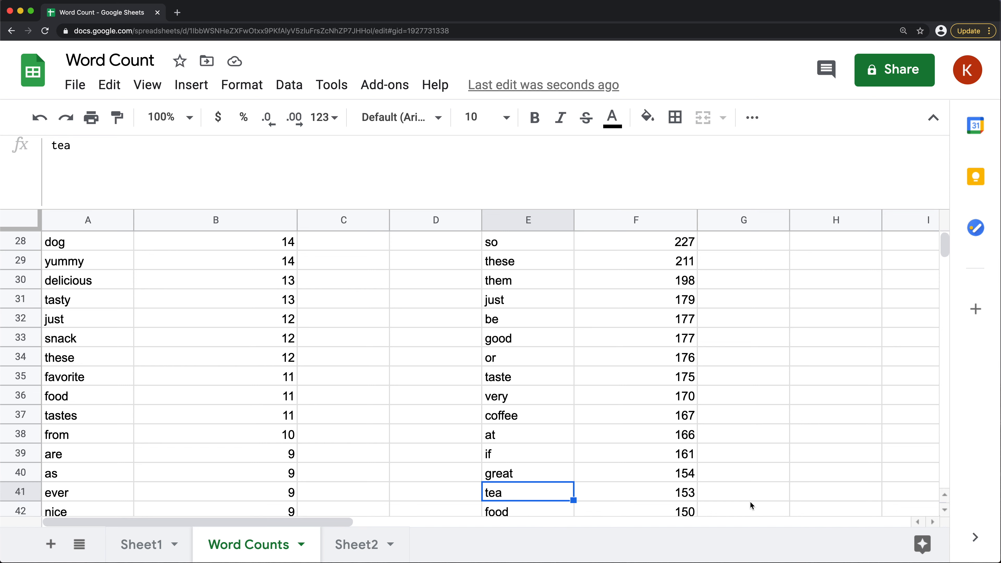
left_click(676, 498)
scroll(678, 498, "down", 3)
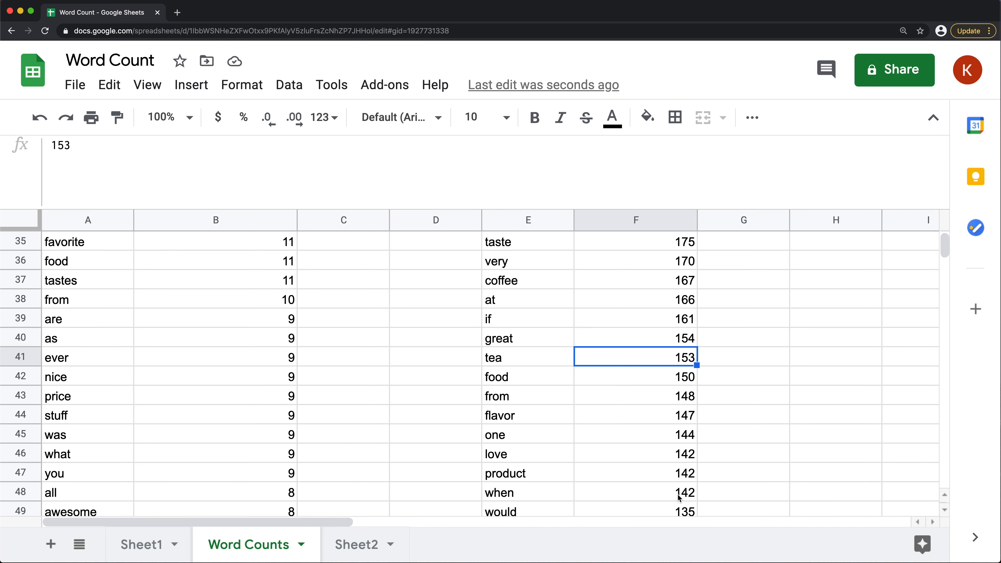
scroll(756, 280, "up", 15)
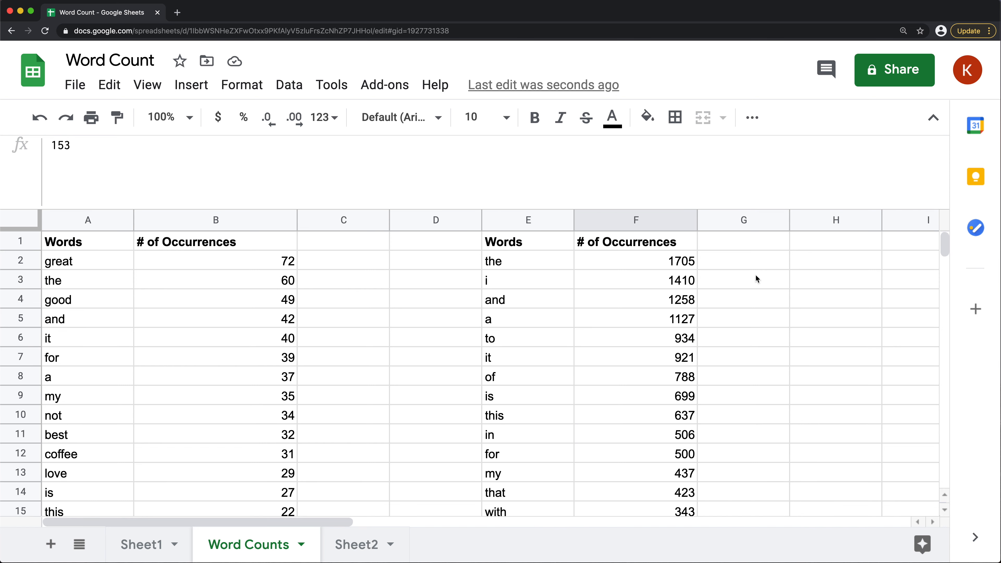
Open the E1 formula and examine the QUERY expression nested inside ArrayFormula, leaving the formula without changes
left_click(529, 250)
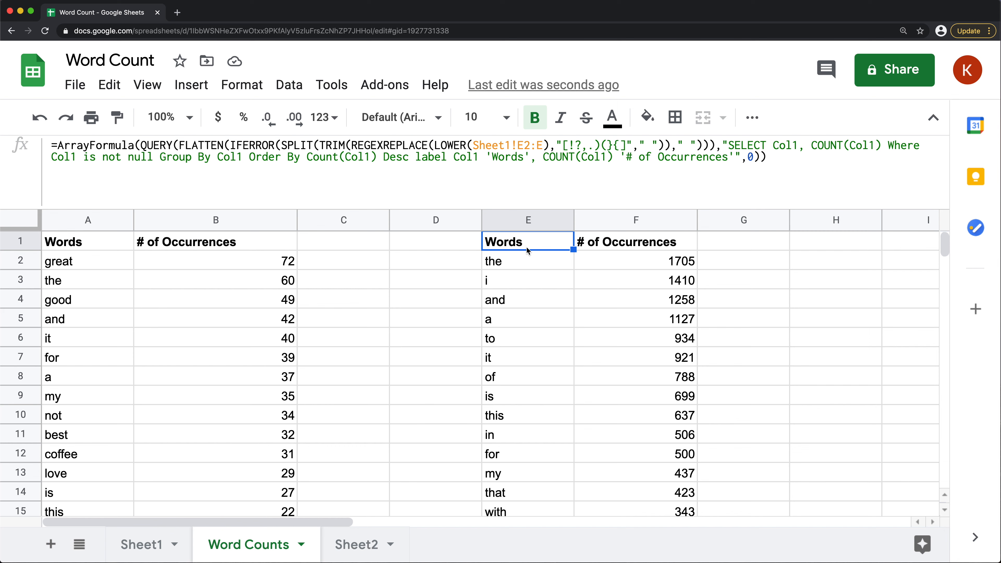
double_click(526, 246)
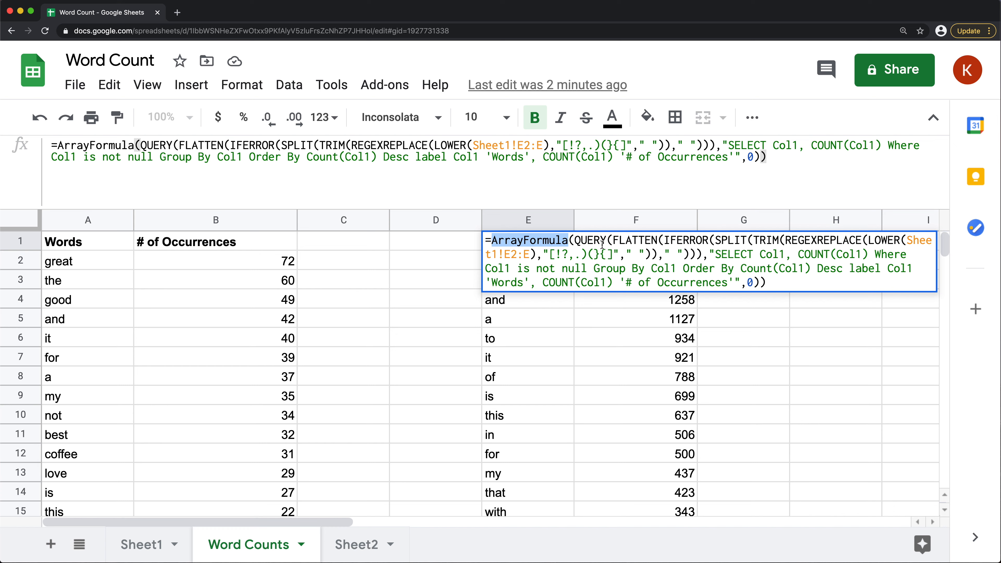
left_click(577, 241)
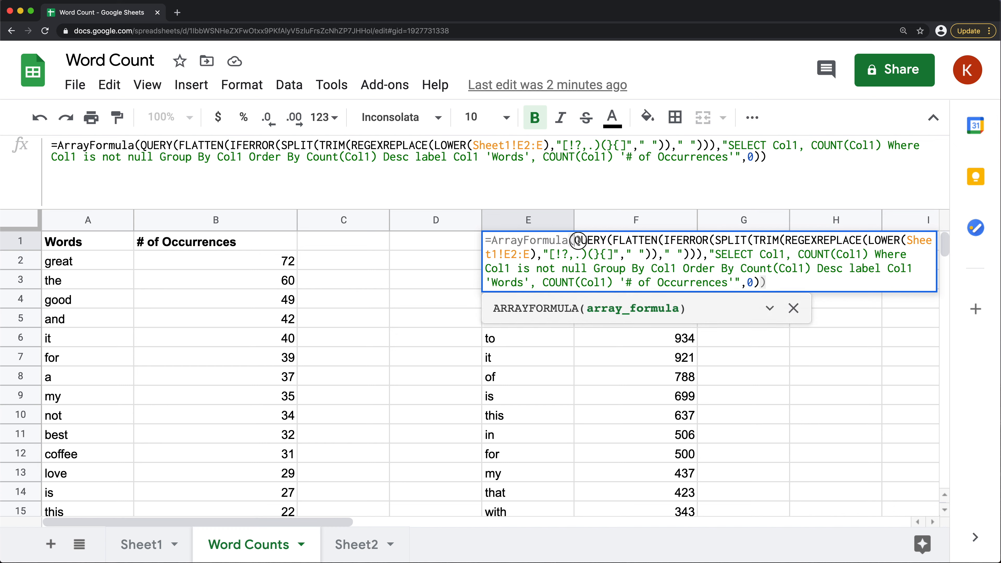
left_click_drag(577, 241, 788, 281)
left_click(788, 281)
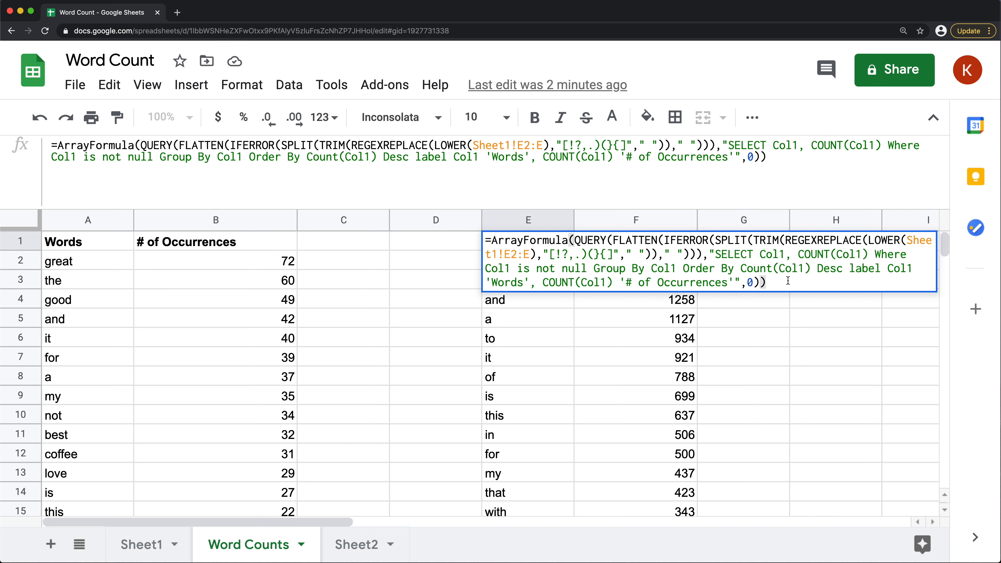
key("Escape")
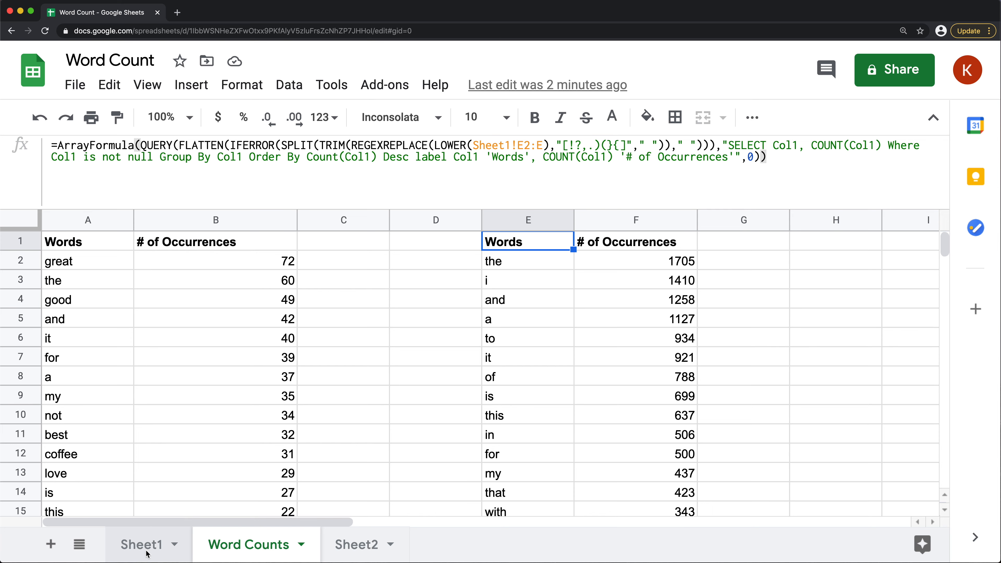
Check the Text column on Sheet1 at its last and first reviews, and return to the Word Counts sheet
left_click(144, 544)
left_click(358, 268)
key("super+Down")
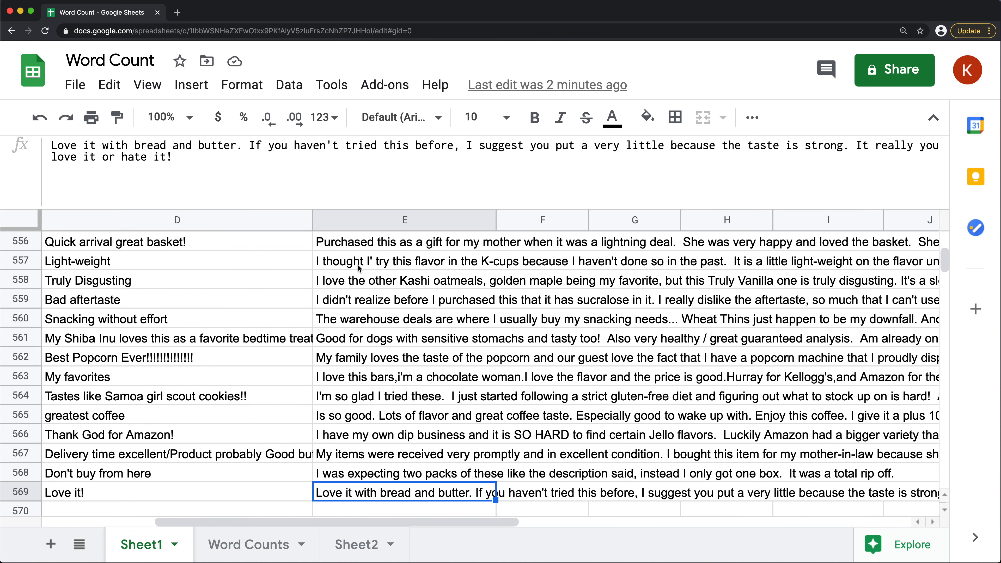
scroll(335, 454, "down", 1)
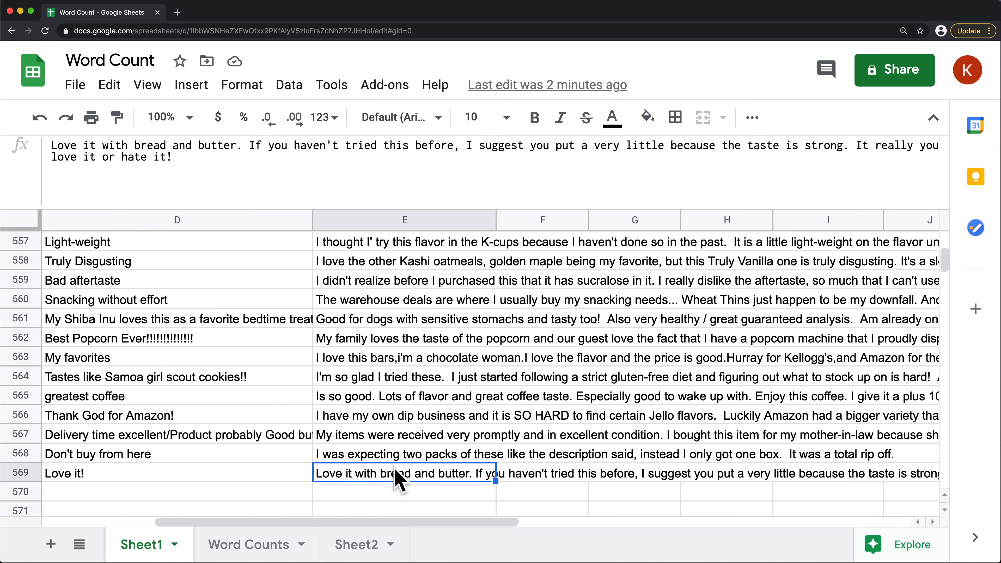
key("super+Up")
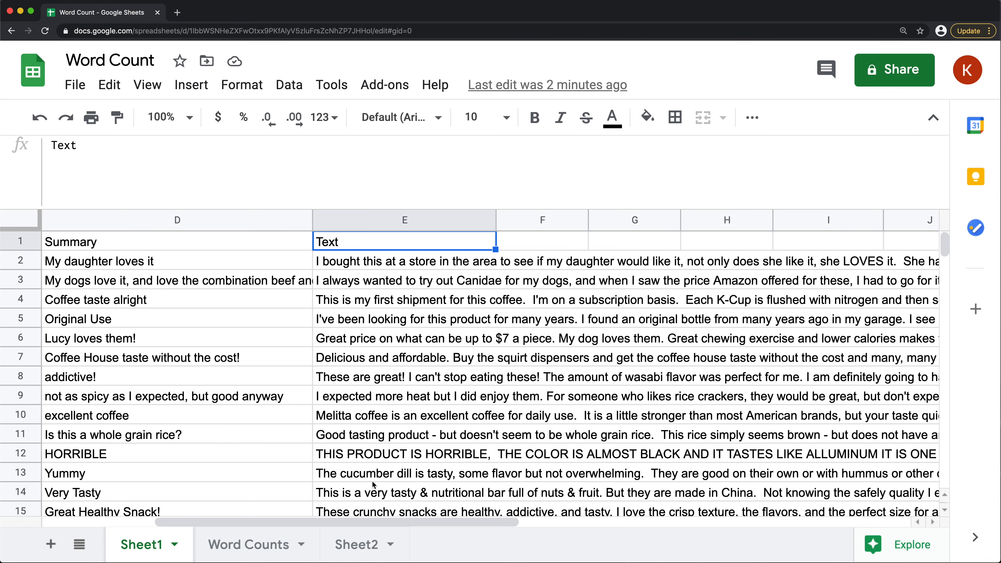
left_click(404, 255)
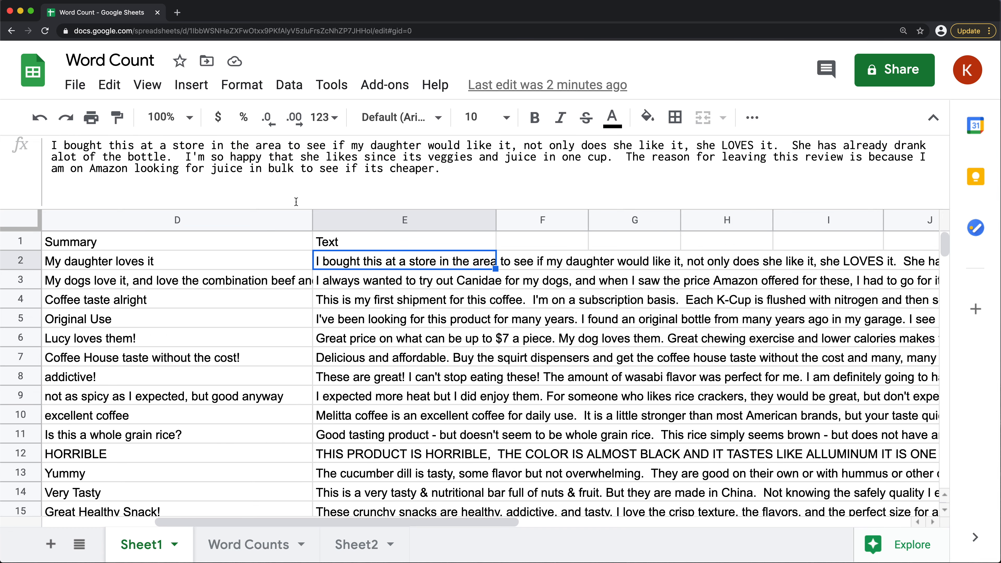
left_click(260, 547)
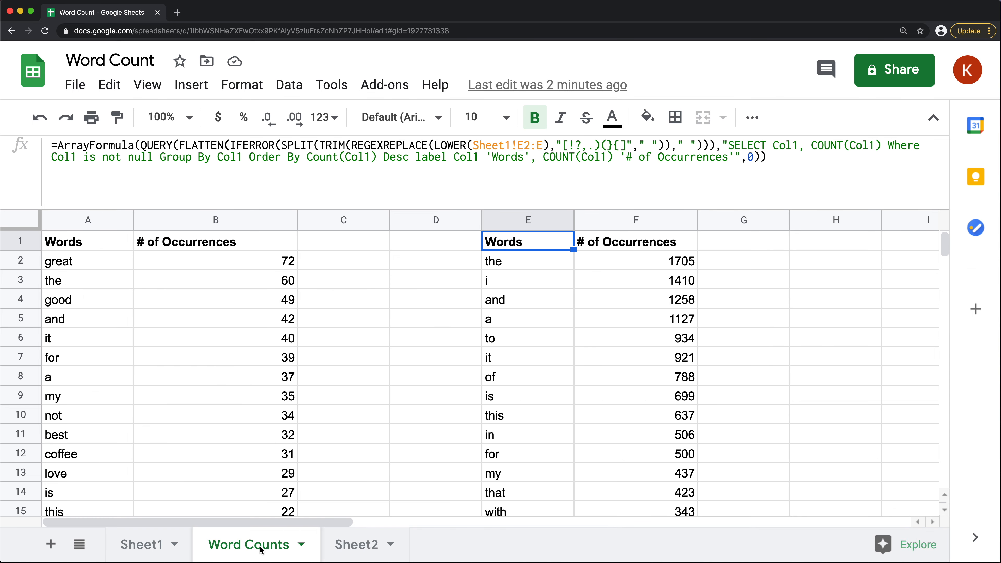